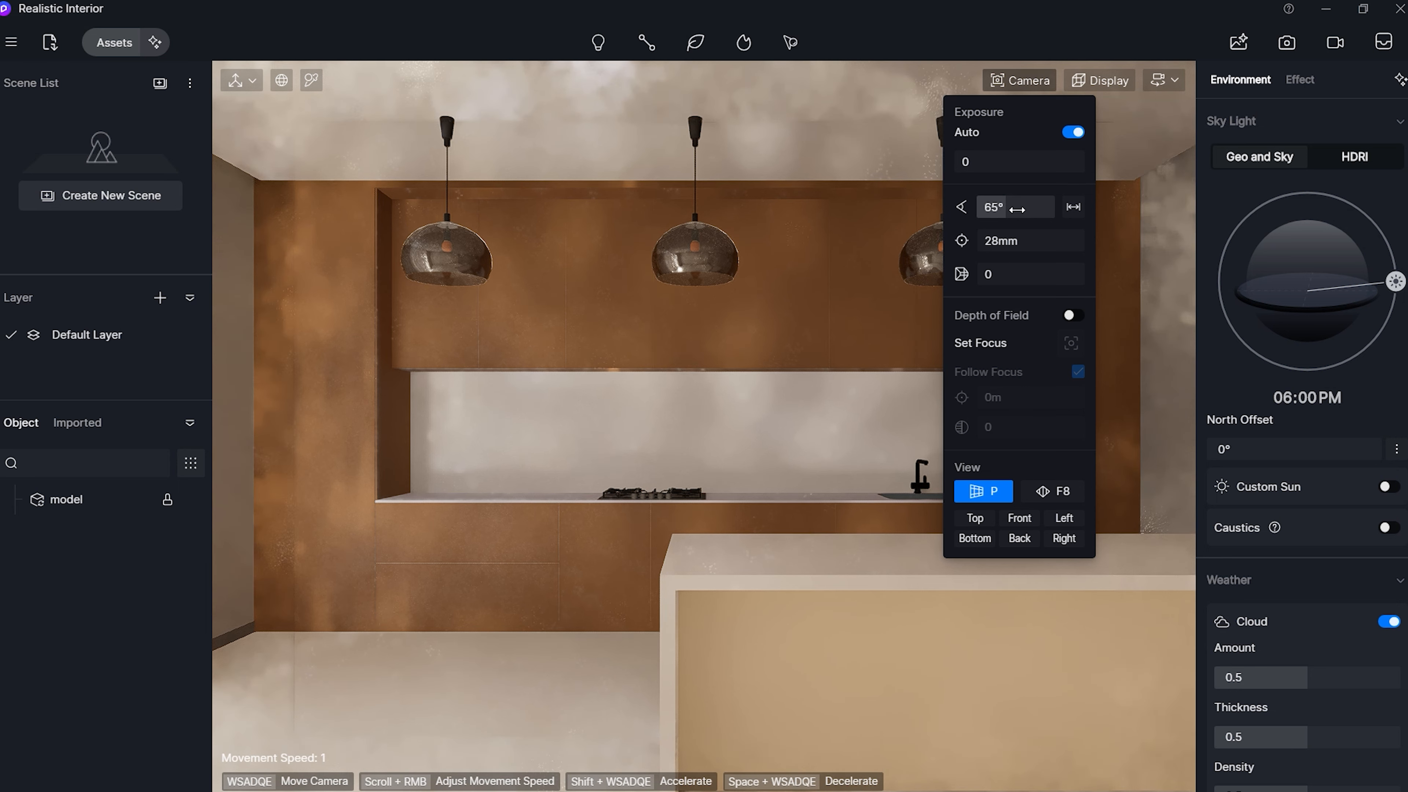
# - Set the camera's clipping value to 150 and enable two-point perspective
pyautogui.click(1011, 273)
pyautogui.write('1')
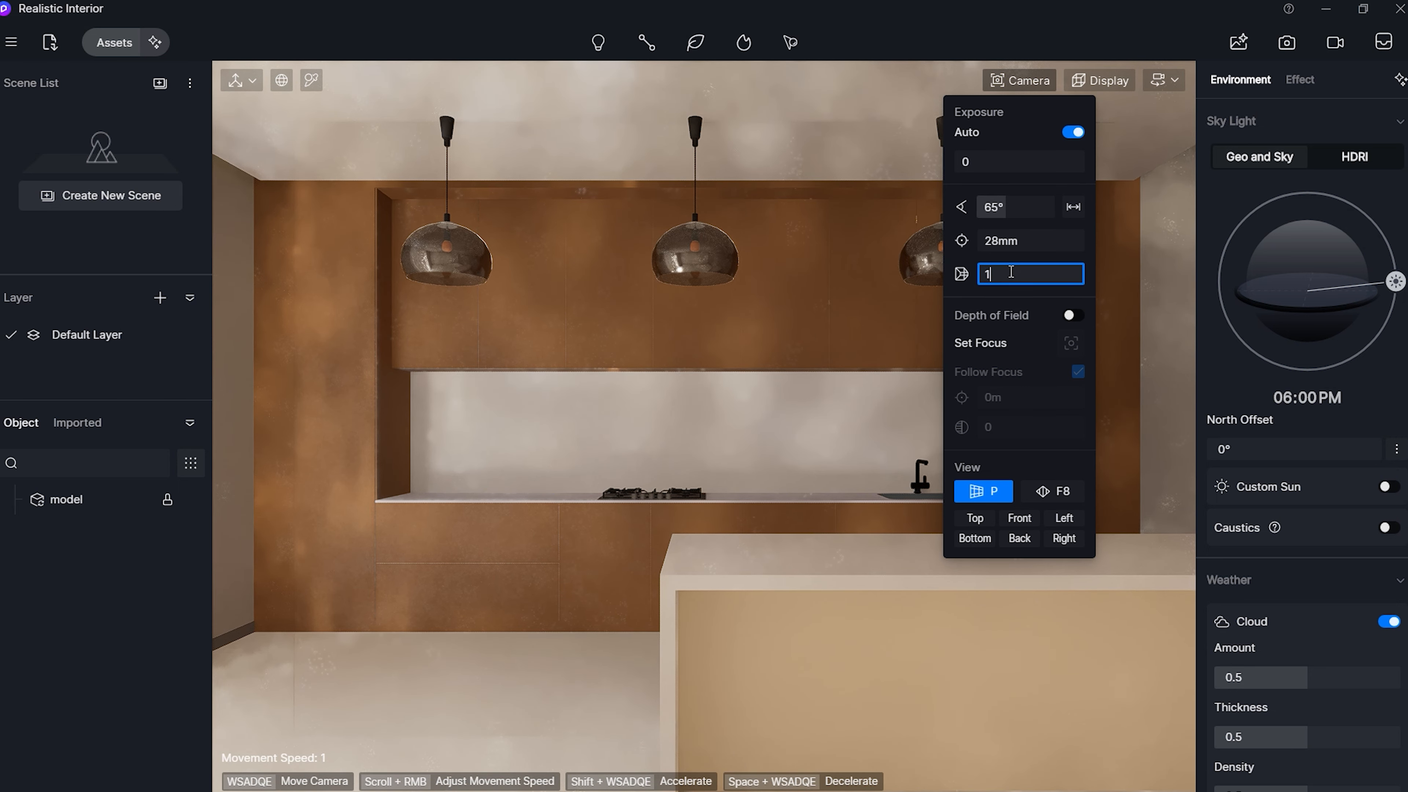
pyautogui.write('50')
pyautogui.press('Return')
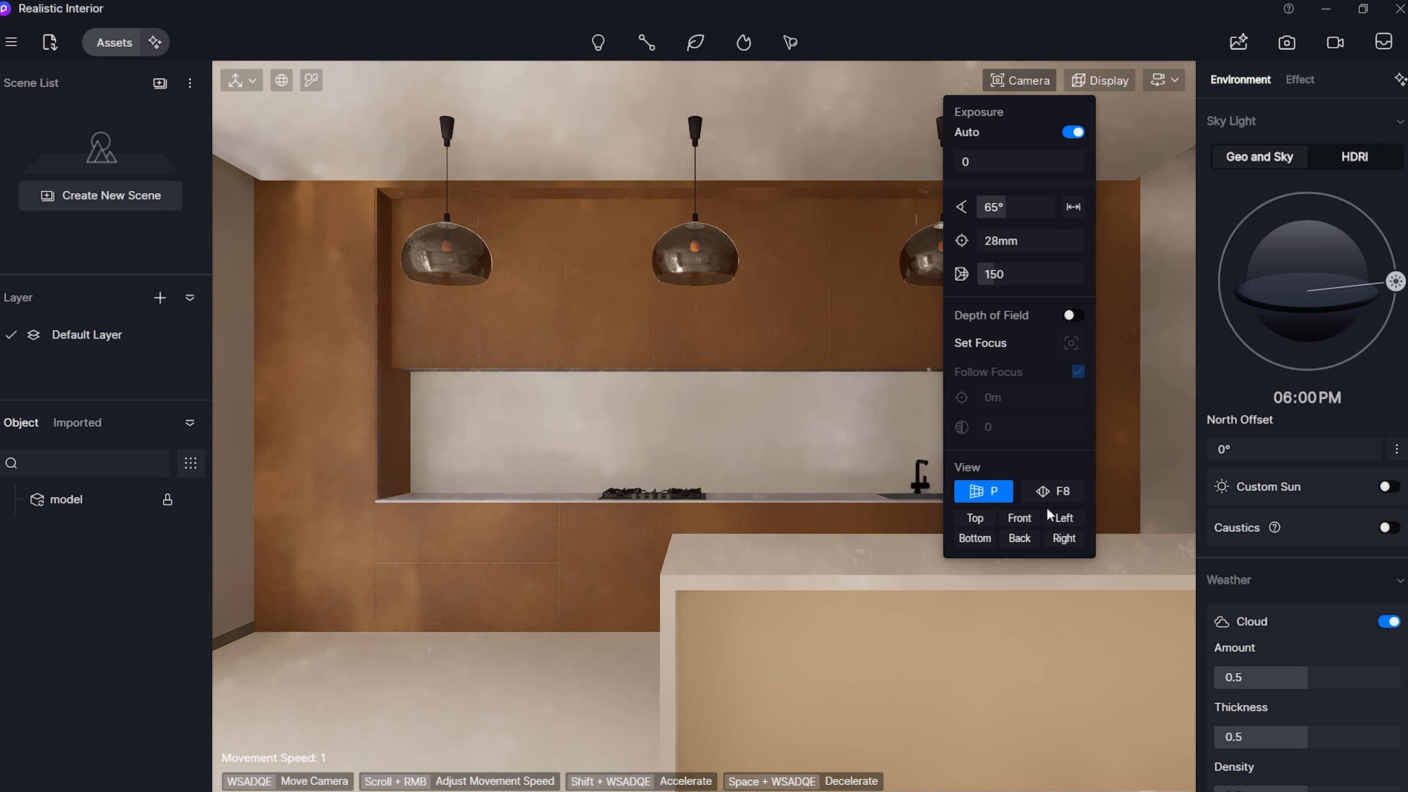
pyautogui.click(1056, 492)
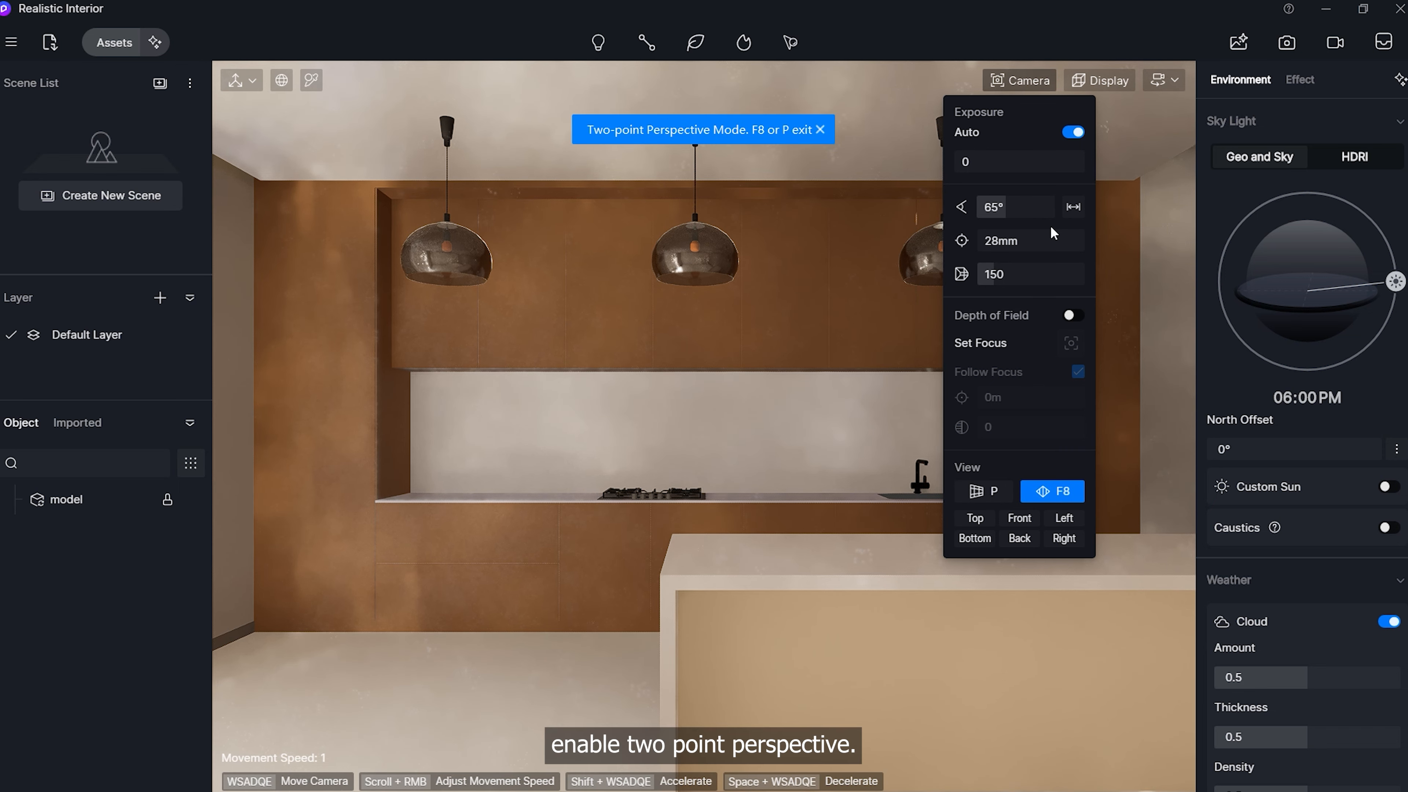
# - Try a 75° camera field of view and settle on 72°
pyautogui.write('75')
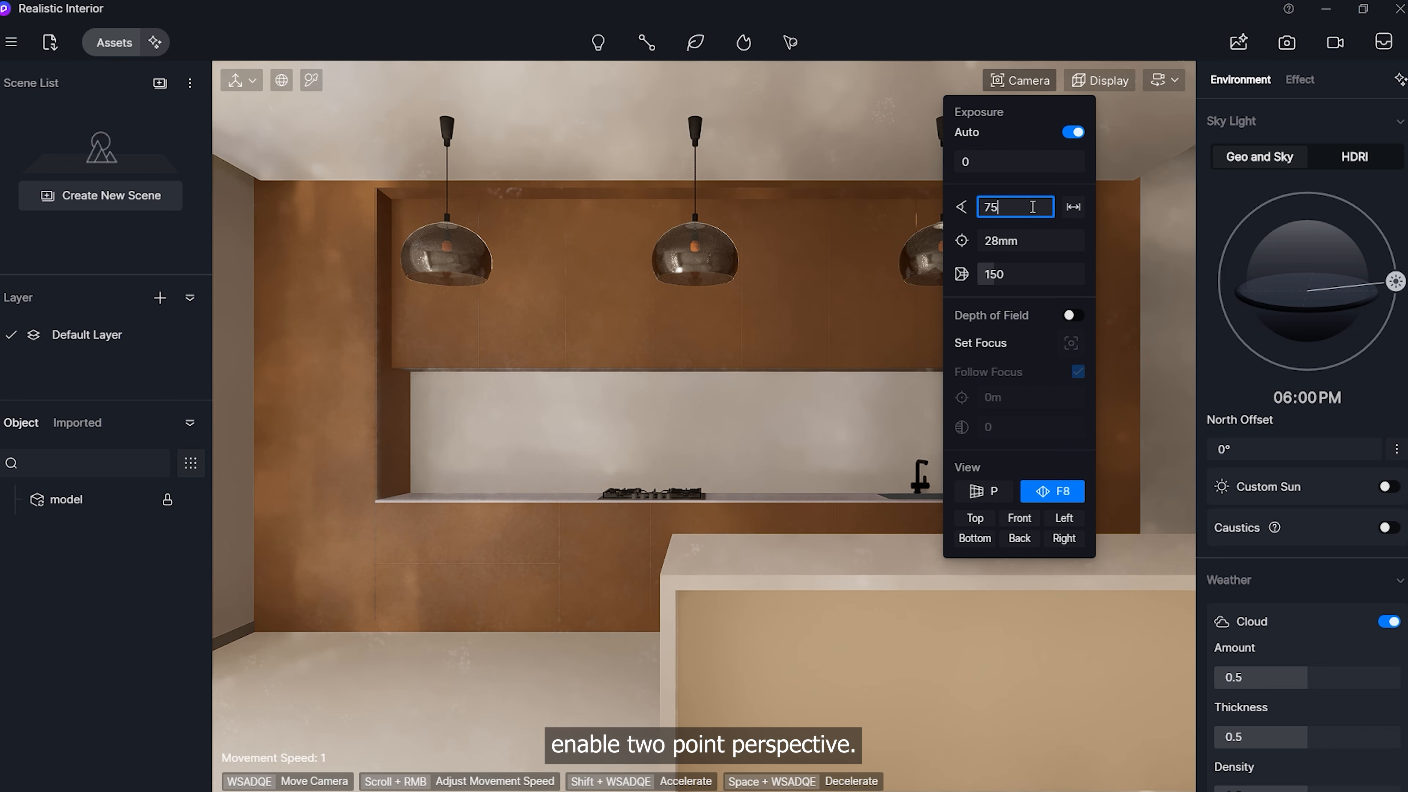
pyautogui.press('Return')
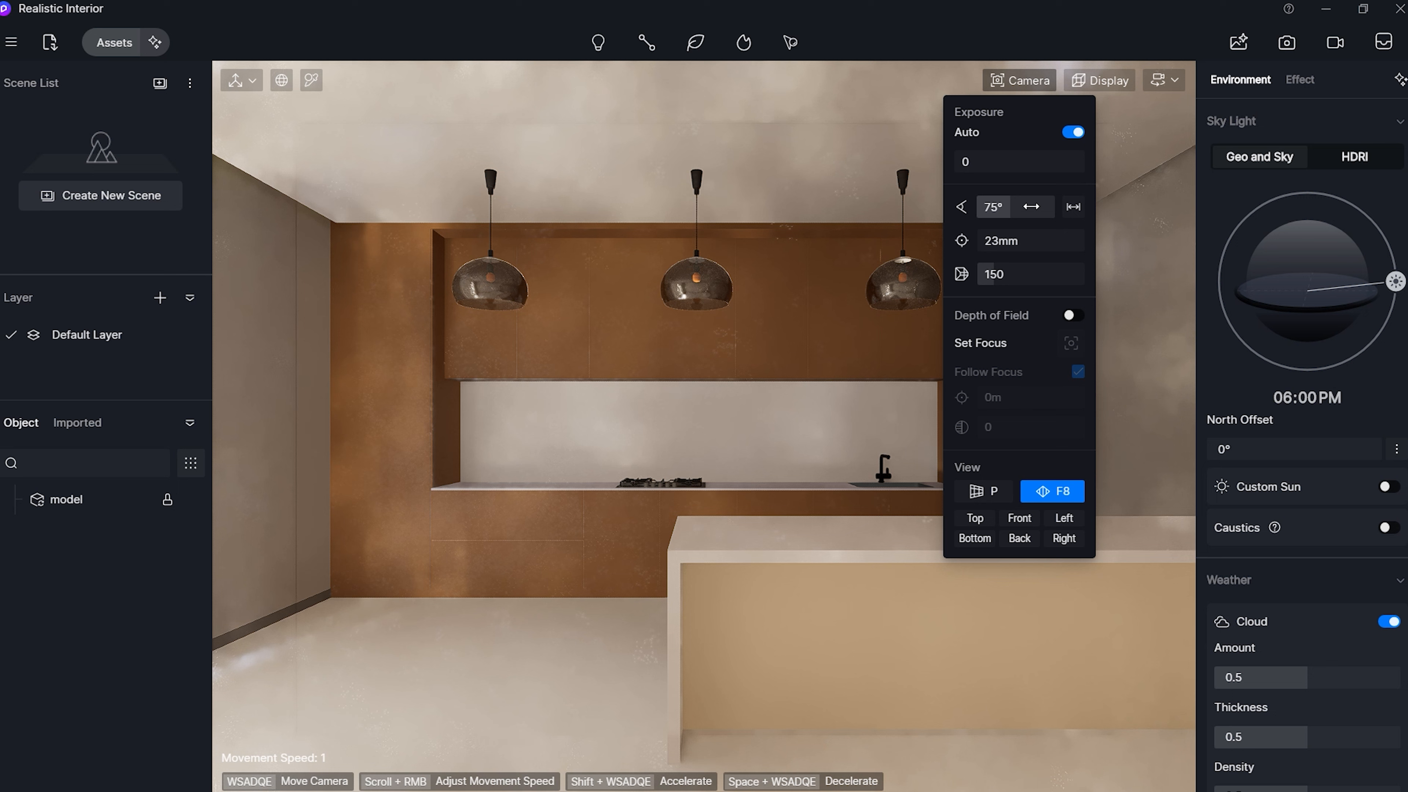
pyautogui.click(1030, 207)
pyautogui.write('72')
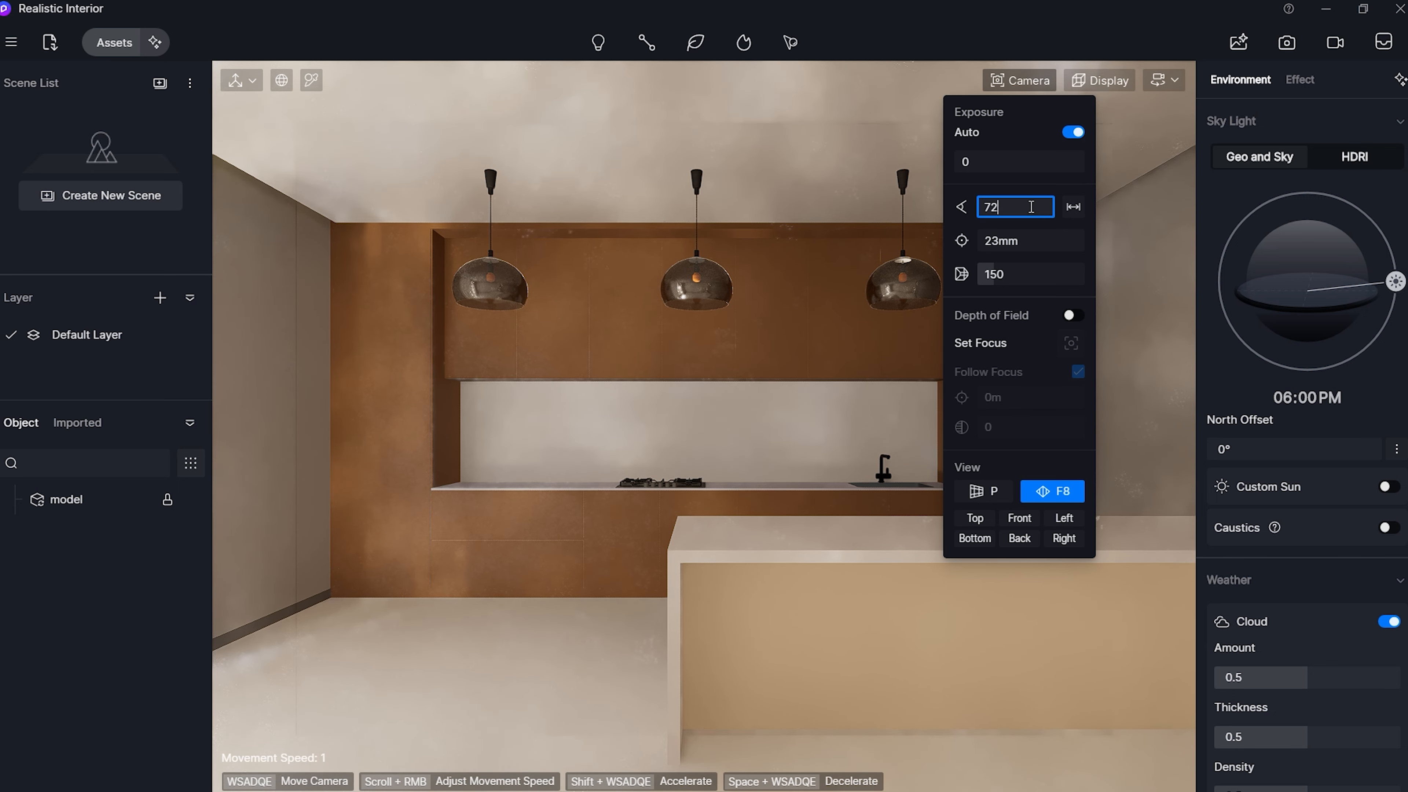
pyautogui.press('Return')
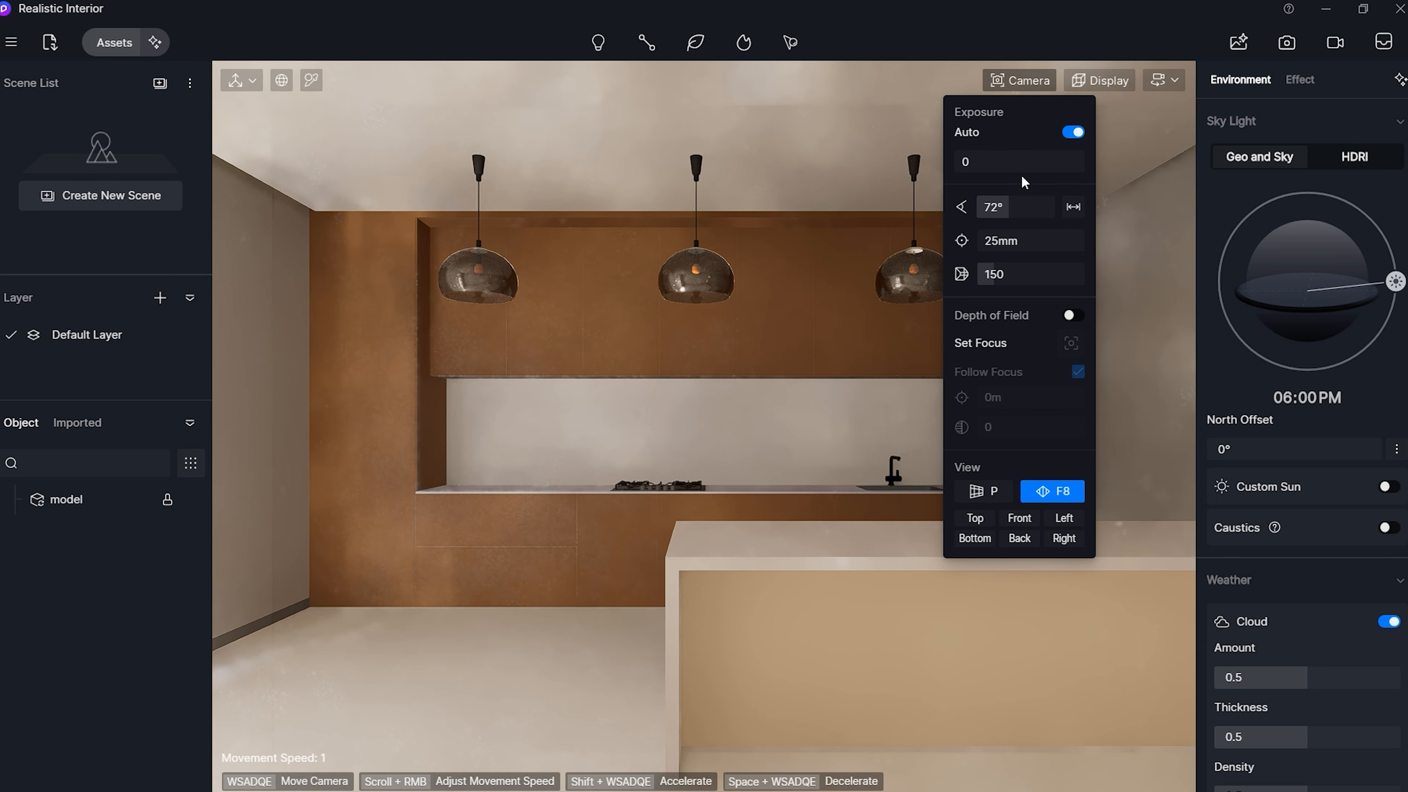
# - Show the composition grid over the viewport and align the kitchen view to it
pyautogui.click(1099, 80)
pyautogui.click(1153, 145)
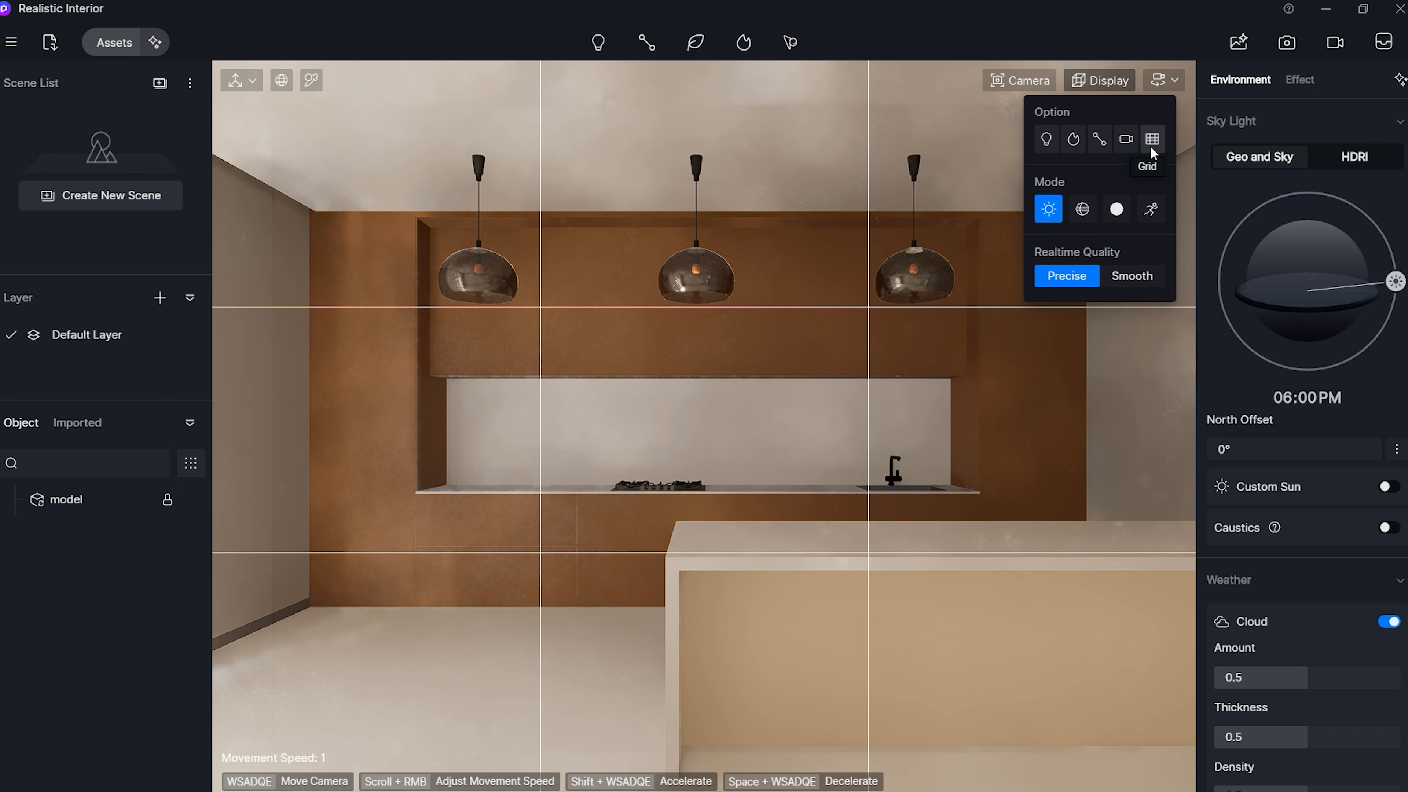
pyautogui.click(838, 368)
pyautogui.moveTo(834, 368); pyautogui.dragTo(834, 367, button='right')
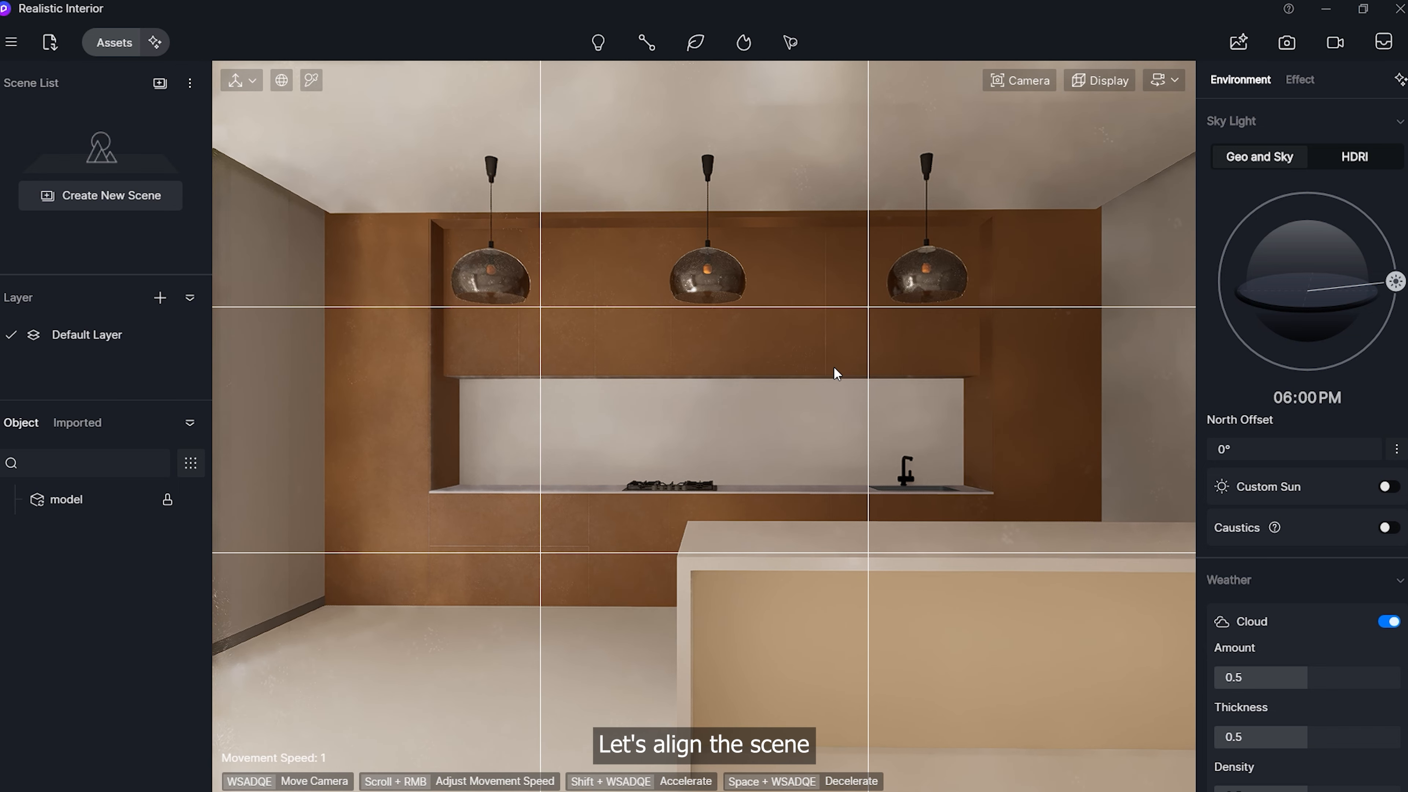
# - Adjust the camera height against the grid and save the kitchen view as a new scene
pyautogui.click(1154, 83)
pyautogui.click(1155, 83)
pyautogui.press('e')
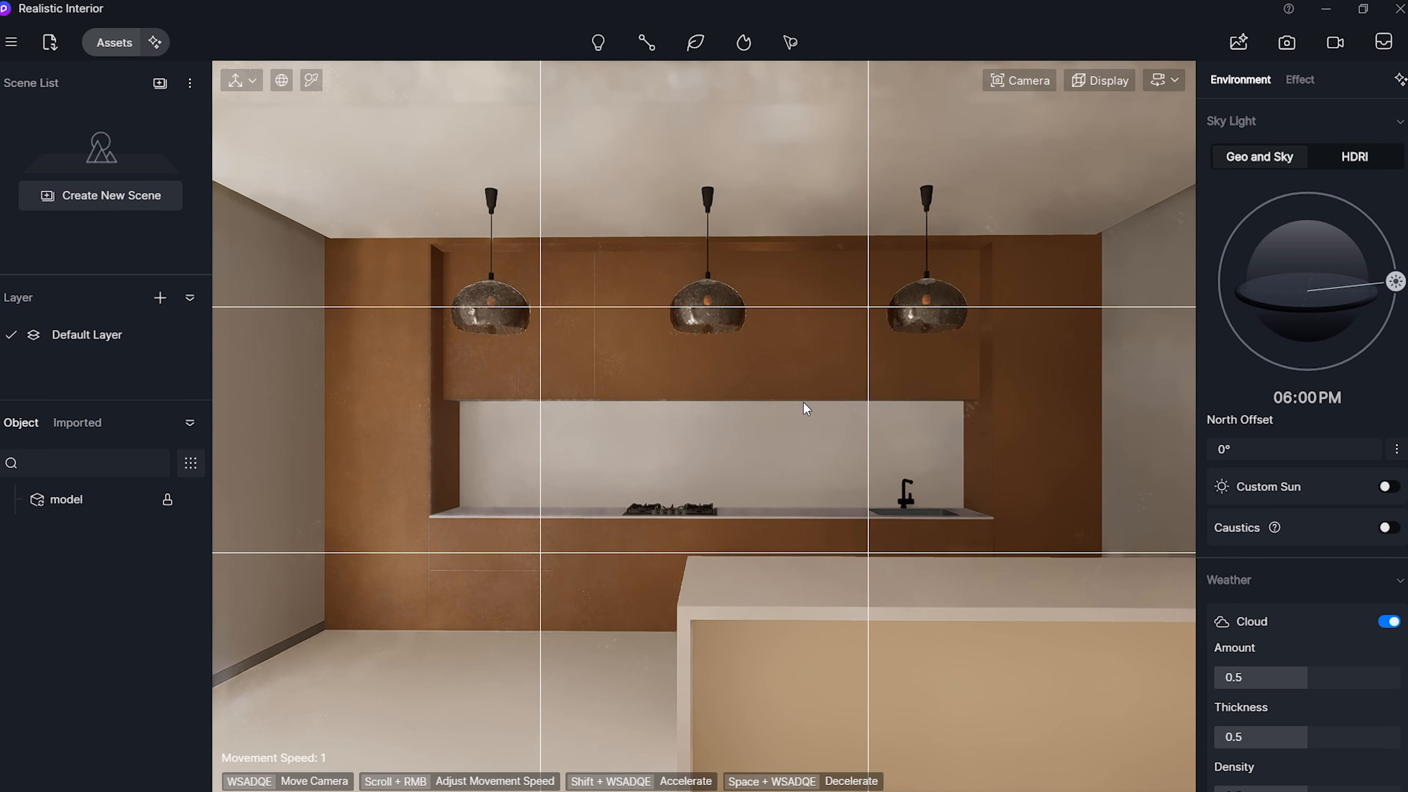
pyautogui.press('q')
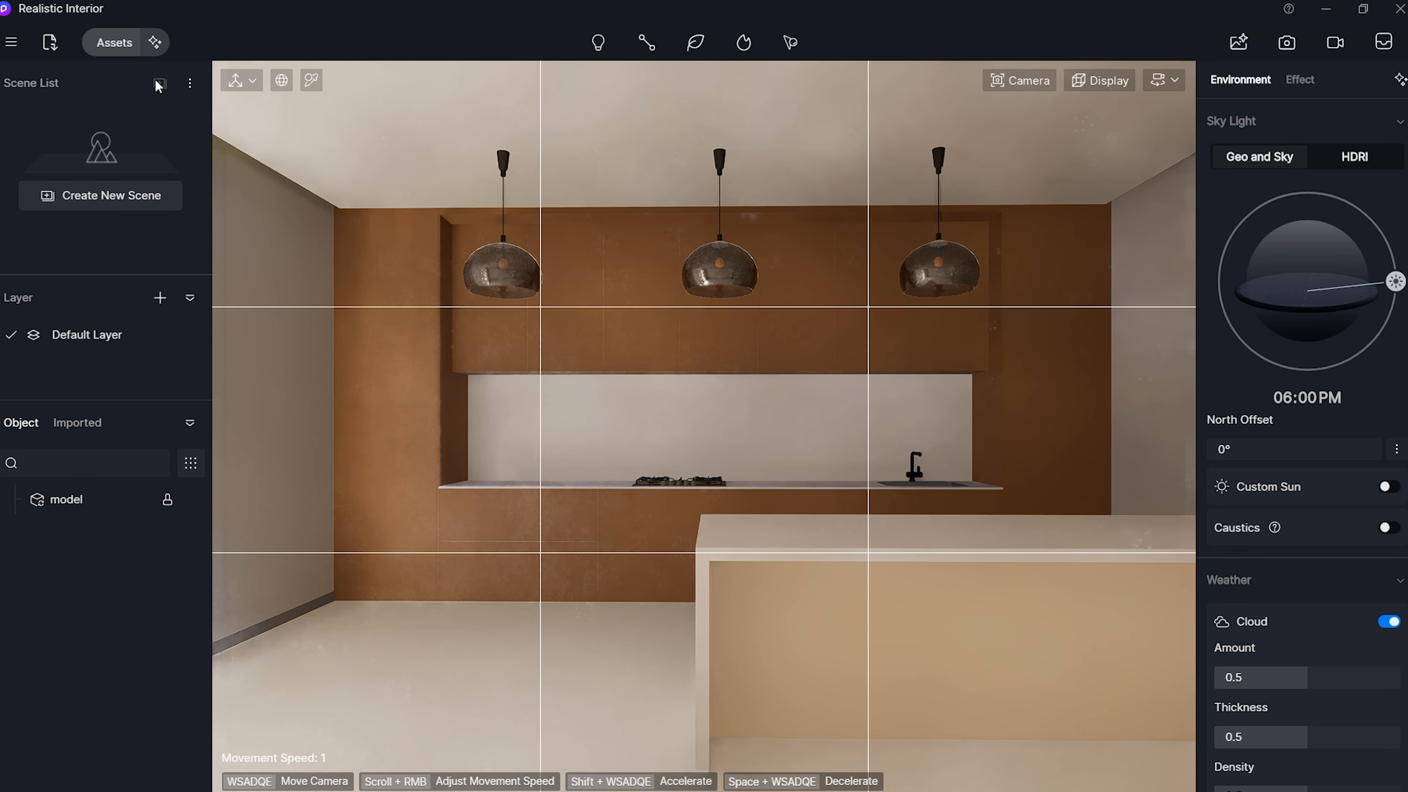
pyautogui.click(160, 83)
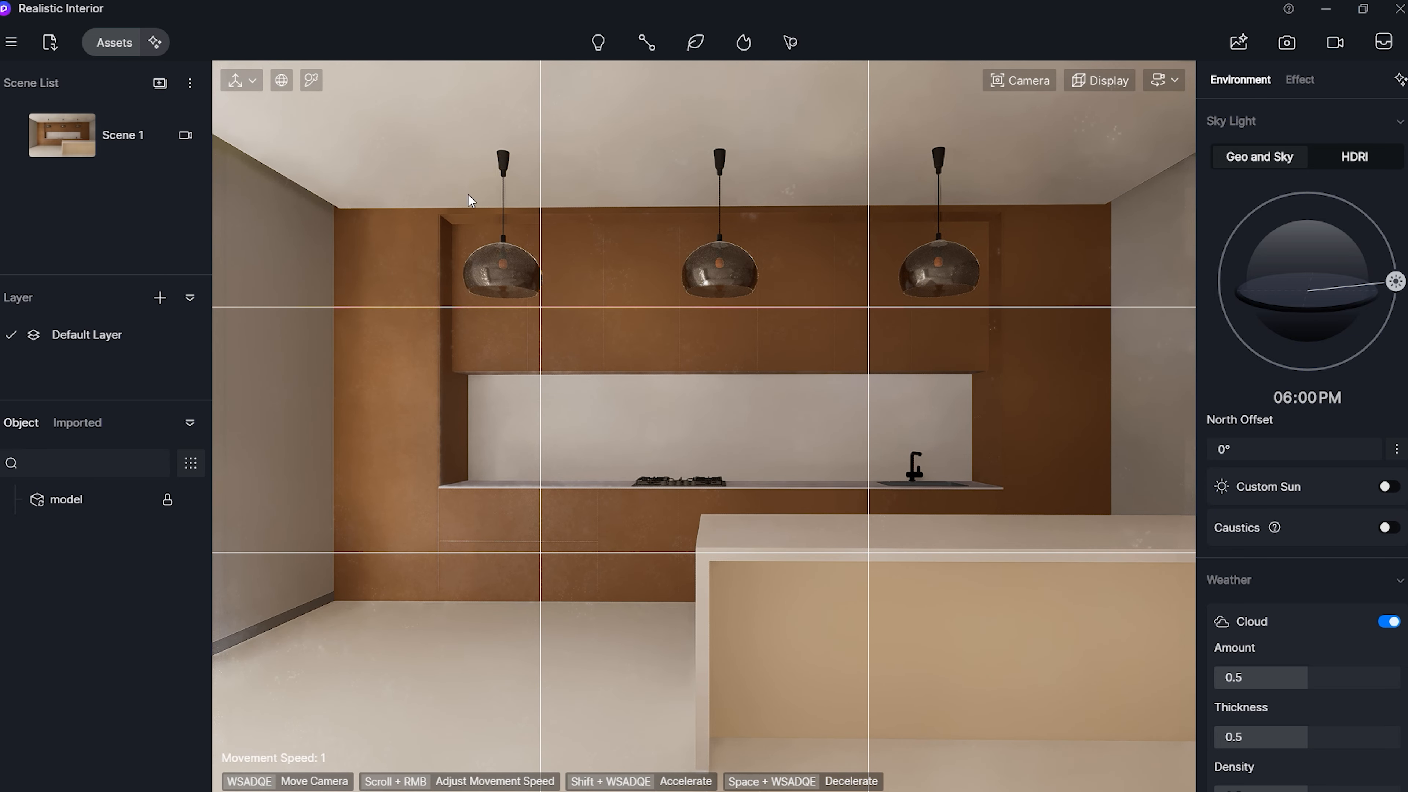
# - Lower the camera further to show more floor and update Scene 1 with the new framing
pyautogui.press('q')
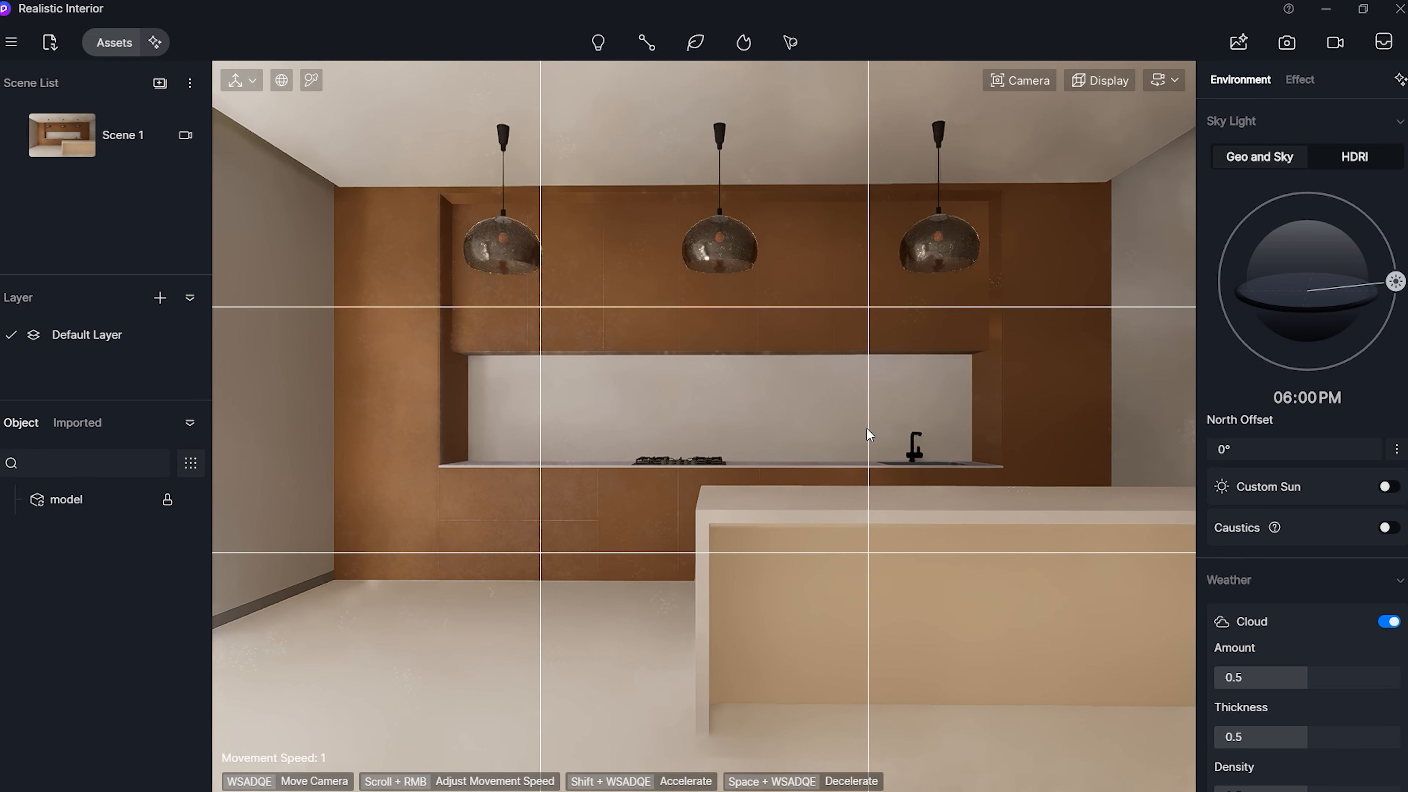
pyautogui.press('q')
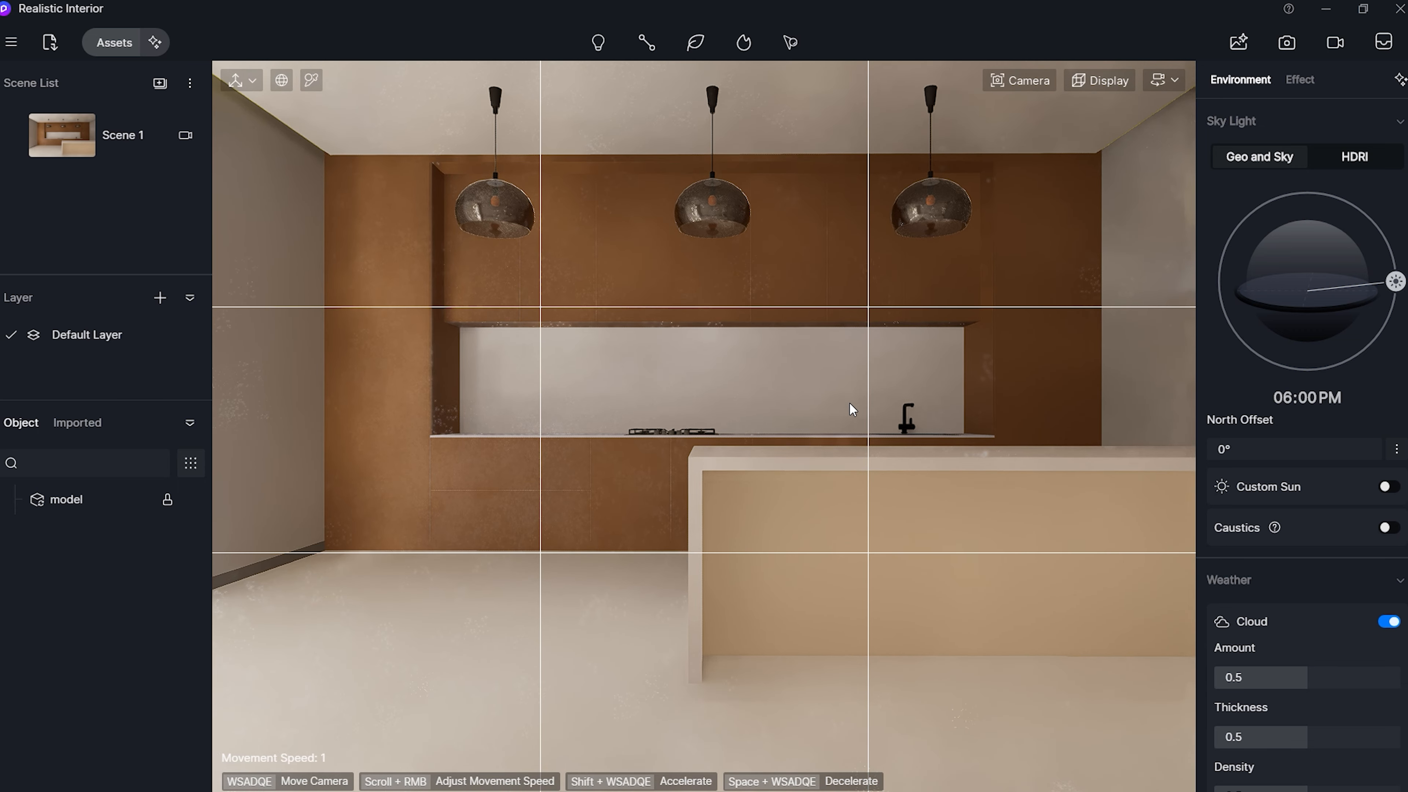
pyautogui.moveTo(851, 405); pyautogui.dragTo(853, 406, button='right')
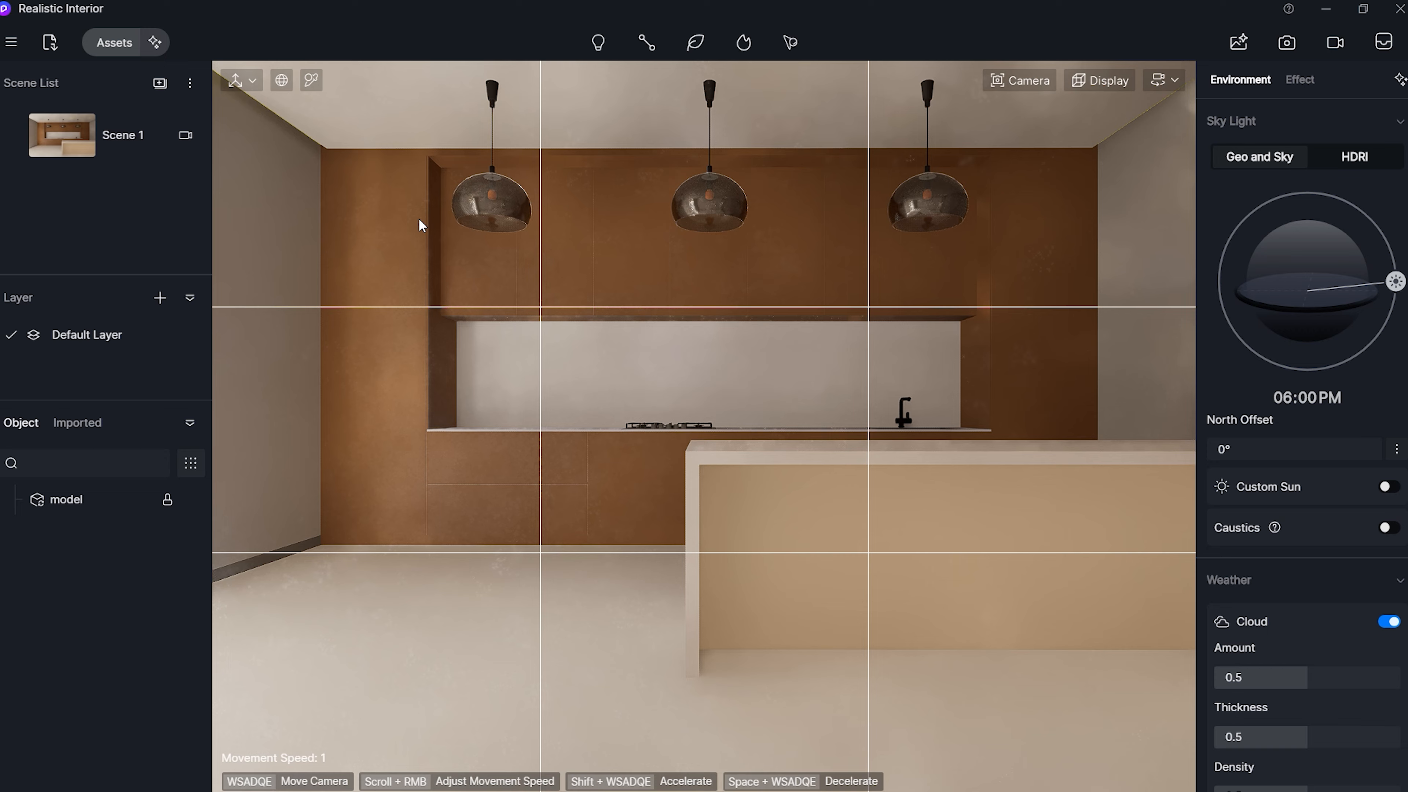
# - Hide the composition grid and switch the realtime quality to Smooth
pyautogui.click(1113, 81)
pyautogui.click(1154, 140)
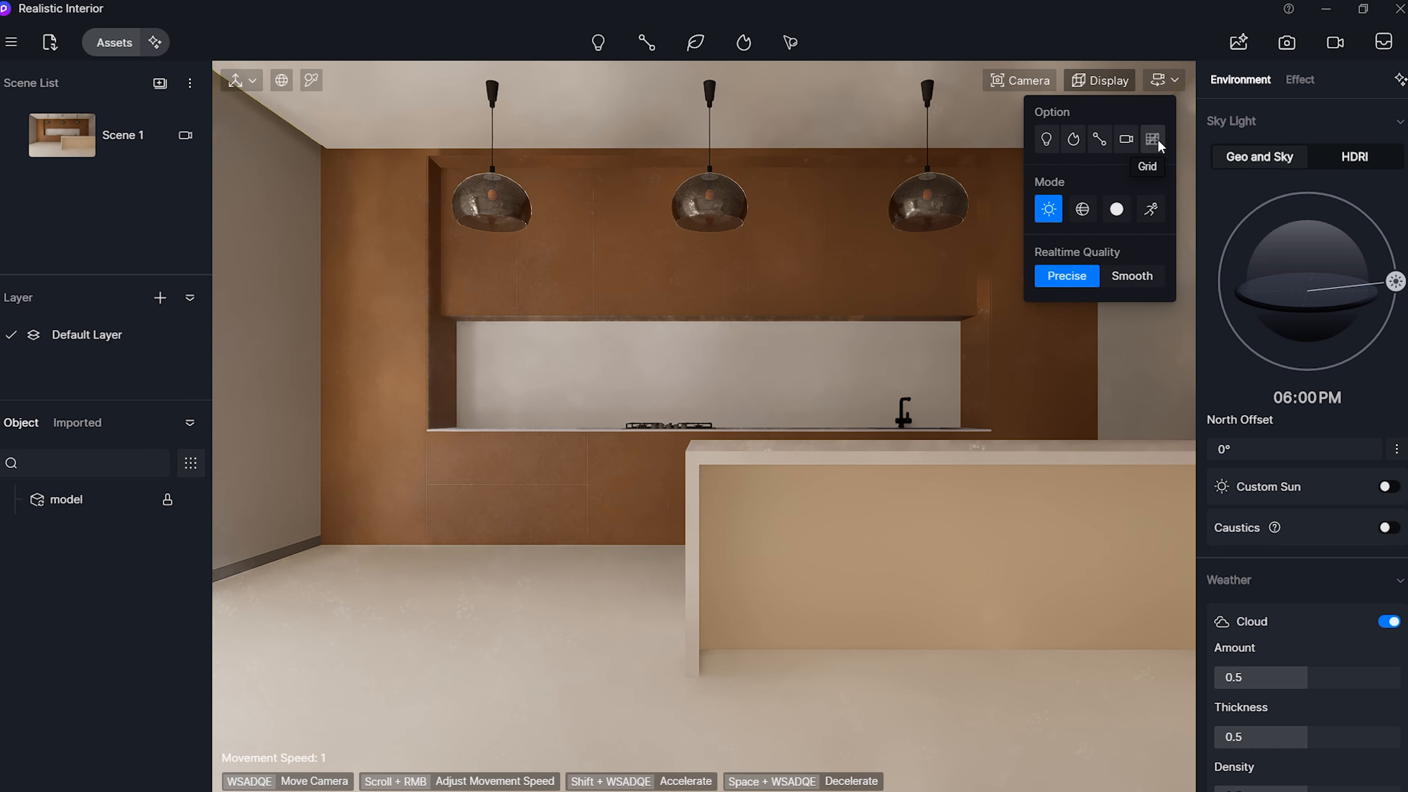
pyautogui.click(1123, 275)
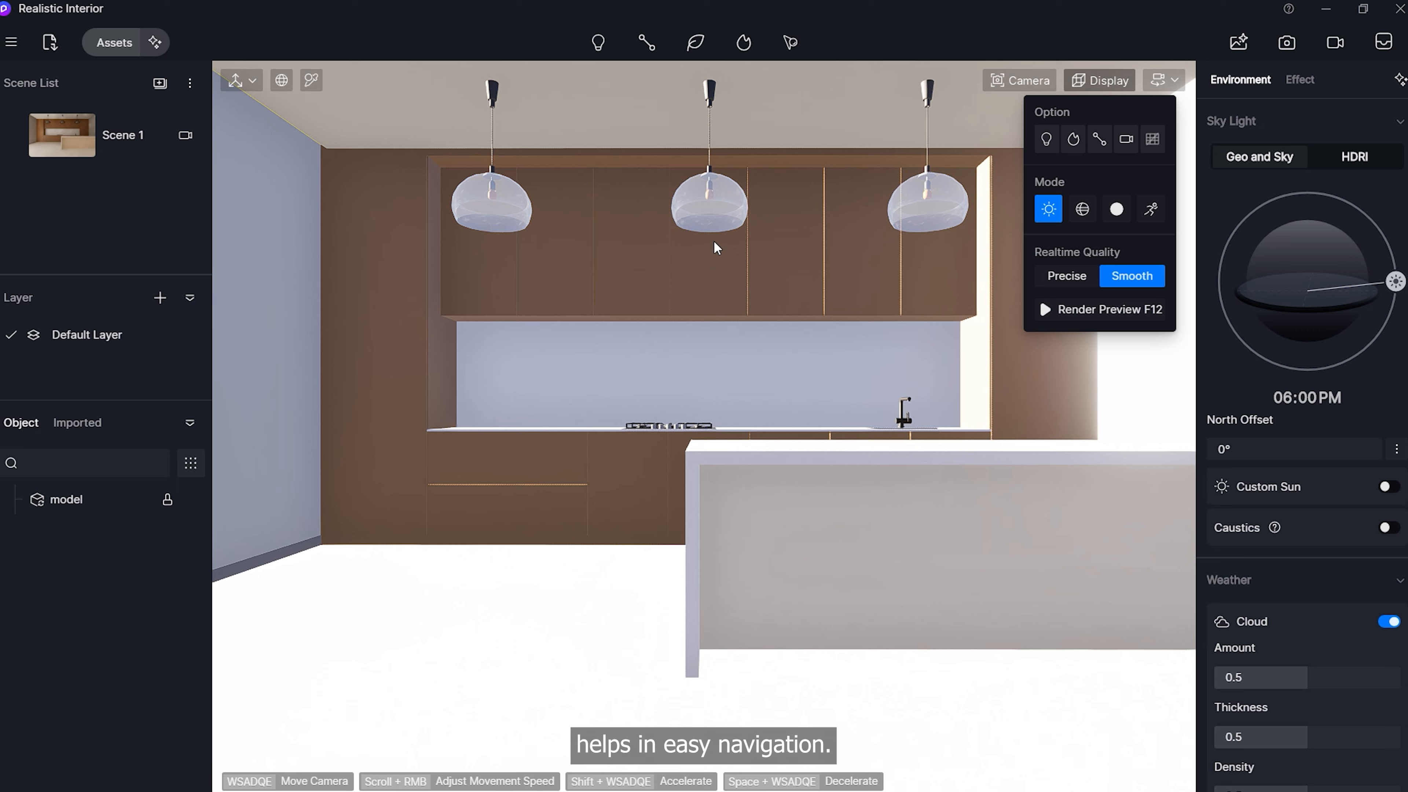
pyautogui.click(1096, 80)
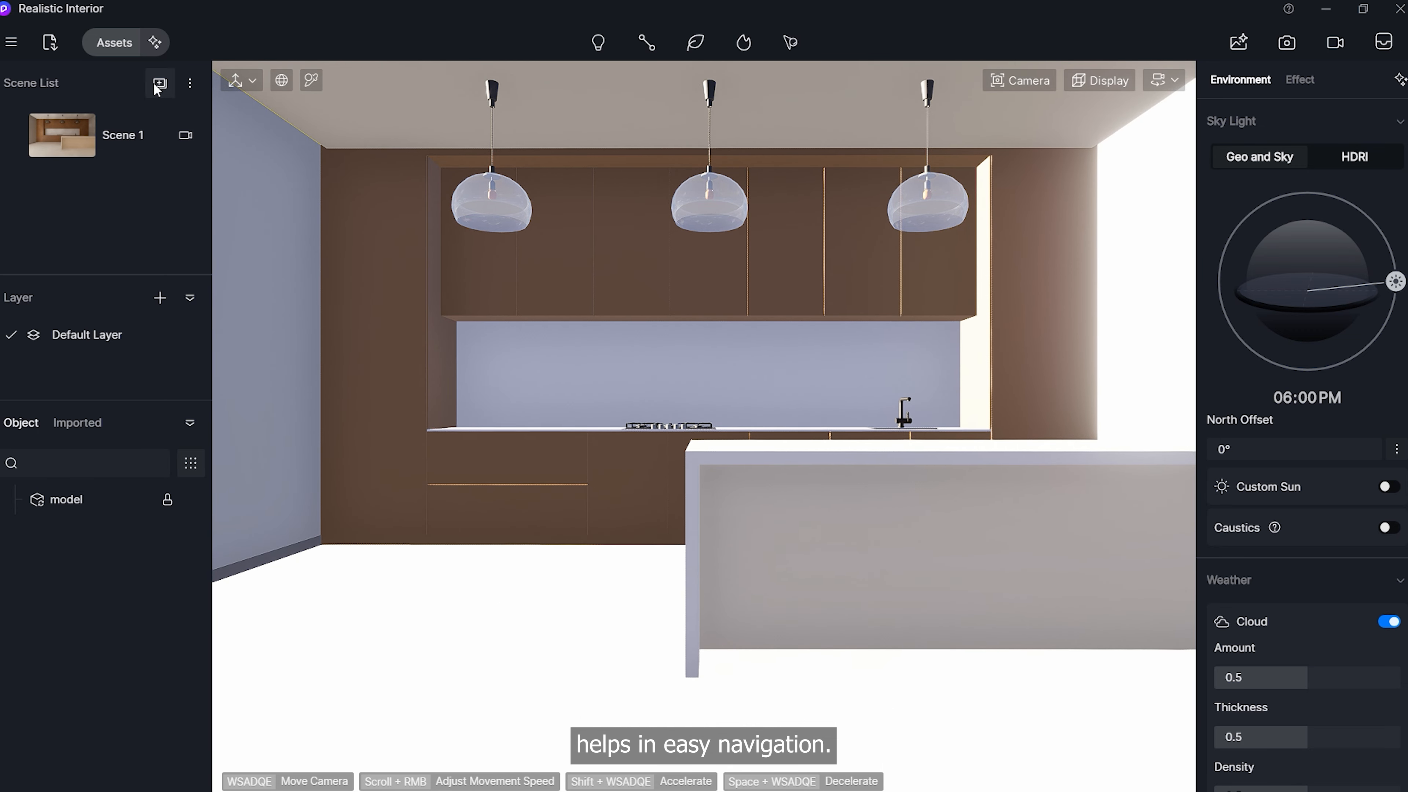
# - Save a second scene that uses the regular perspective view and name it Working
pyautogui.click(1019, 80)
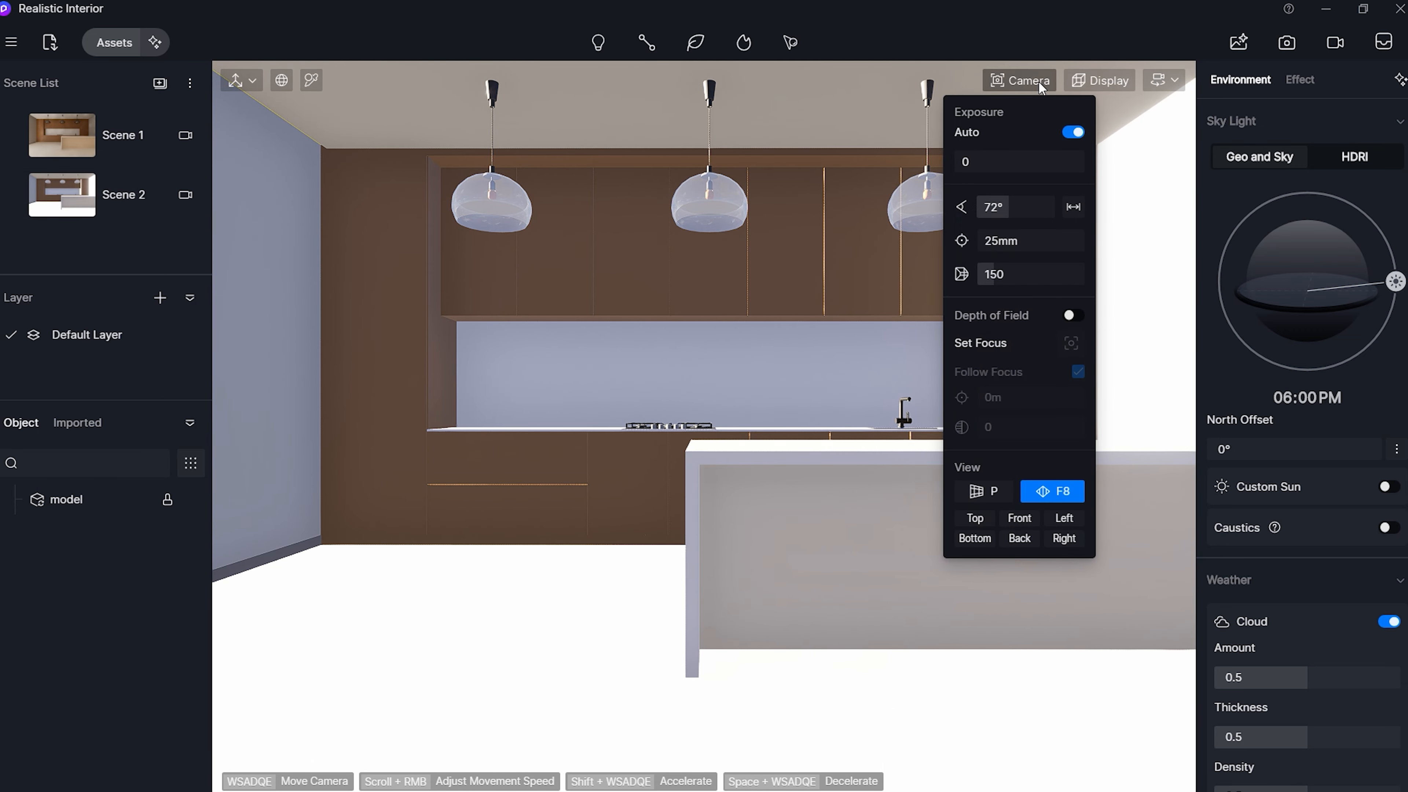
pyautogui.click(983, 492)
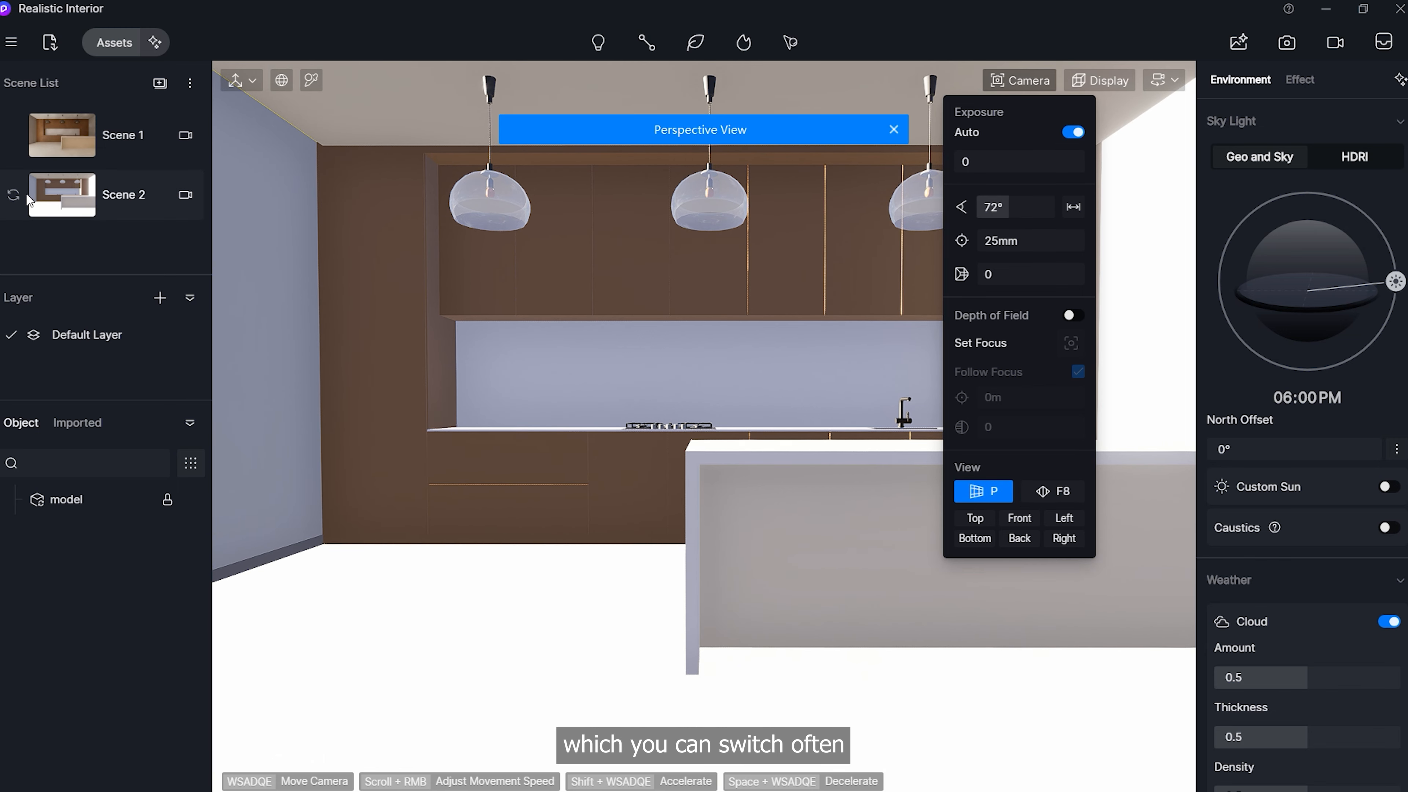
pyautogui.click(17, 200)
pyautogui.doubleClick(133, 195)
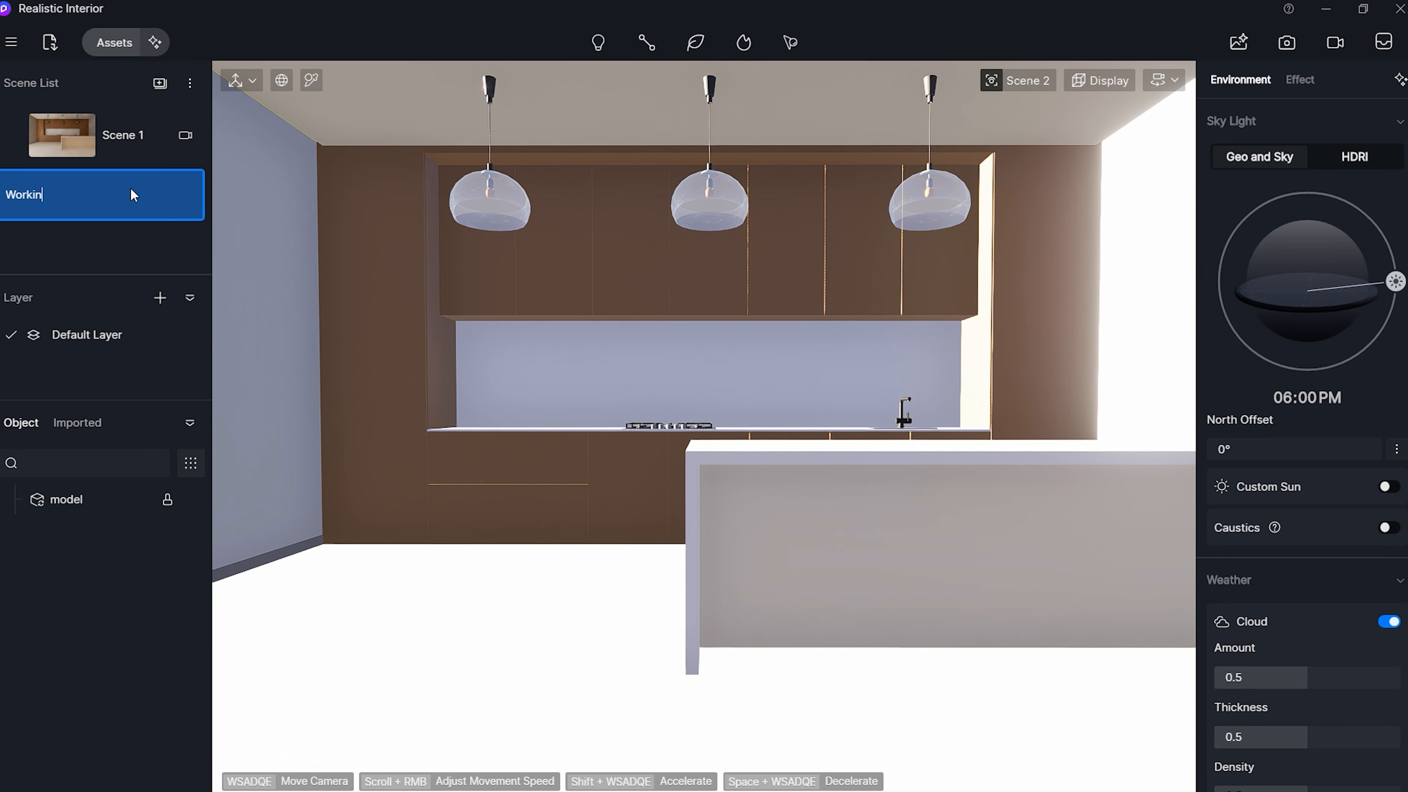
pyautogui.write('Working')
pyautogui.press('Return')
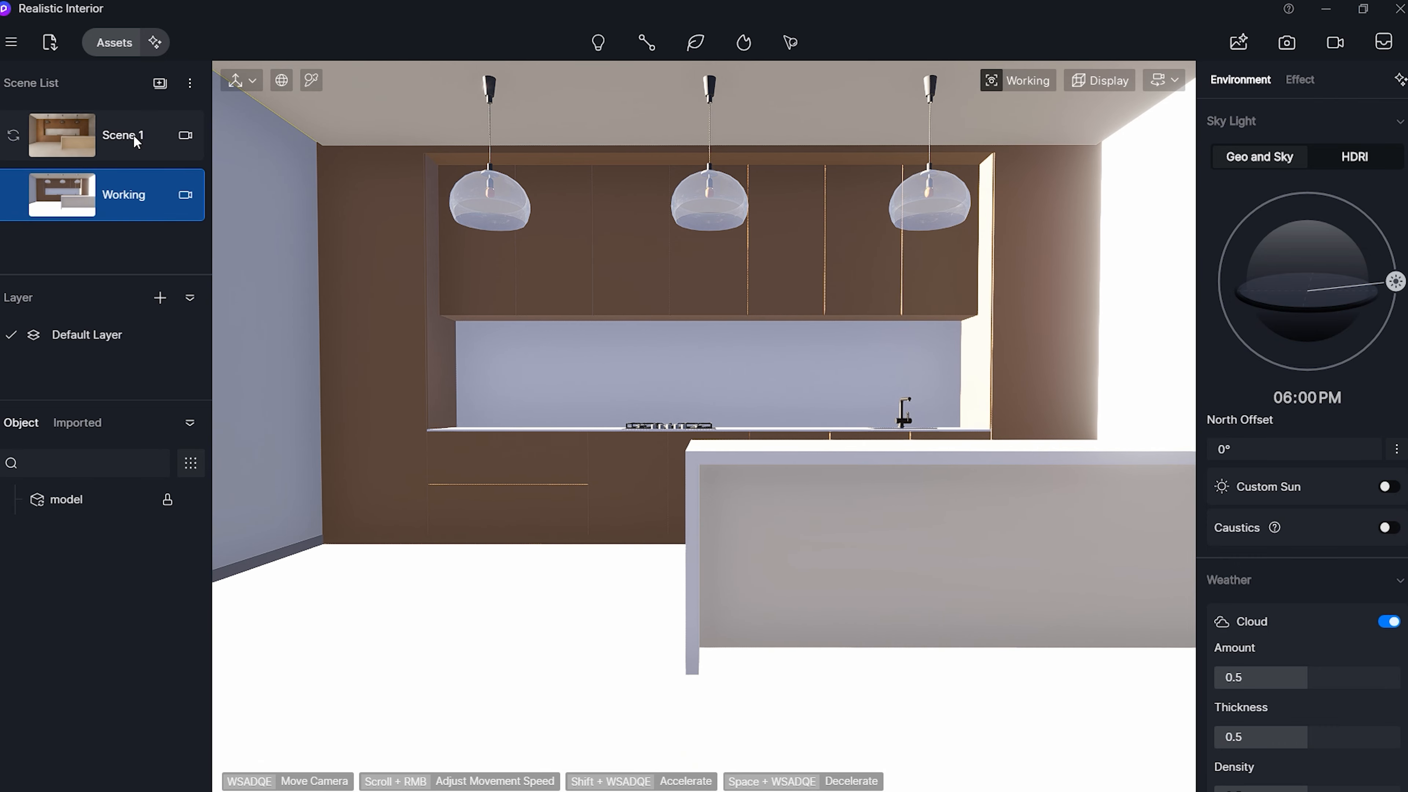
# - Rename Scene 1 as 01 and return to the Working scene in perspective view
pyautogui.click(136, 142)
pyautogui.doubleClick(137, 142)
pyautogui.write('01')
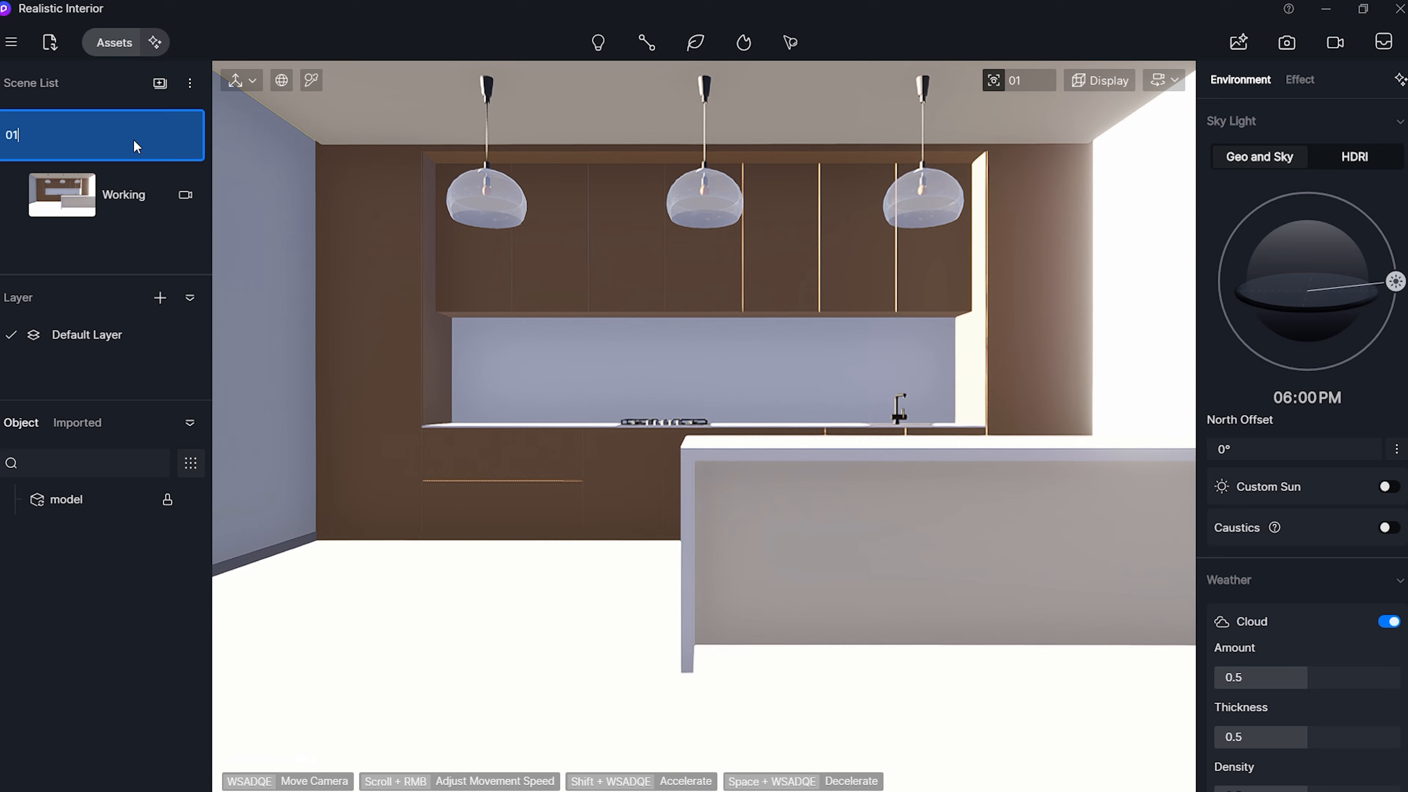
pyautogui.press('Return')
pyautogui.click(118, 195)
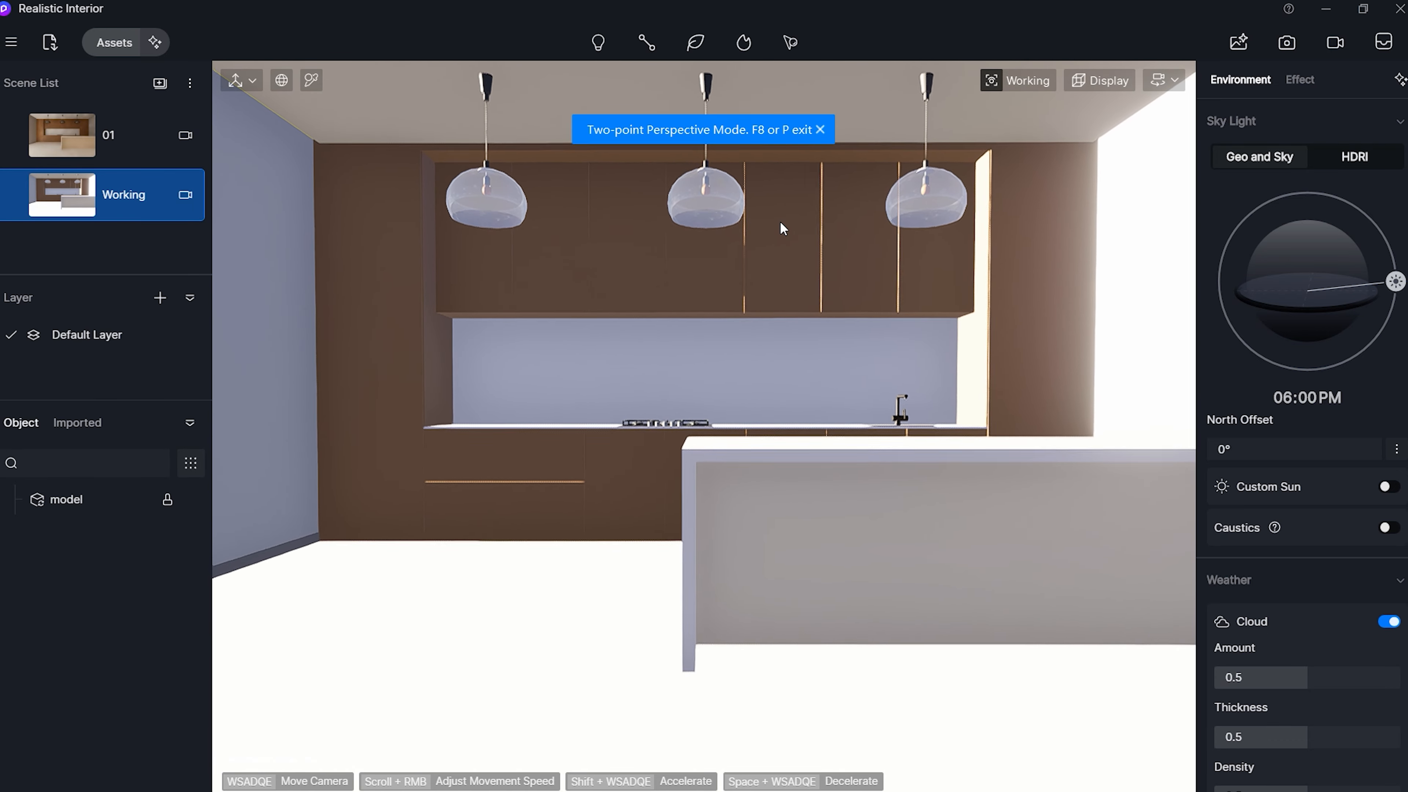
pyautogui.press('p')
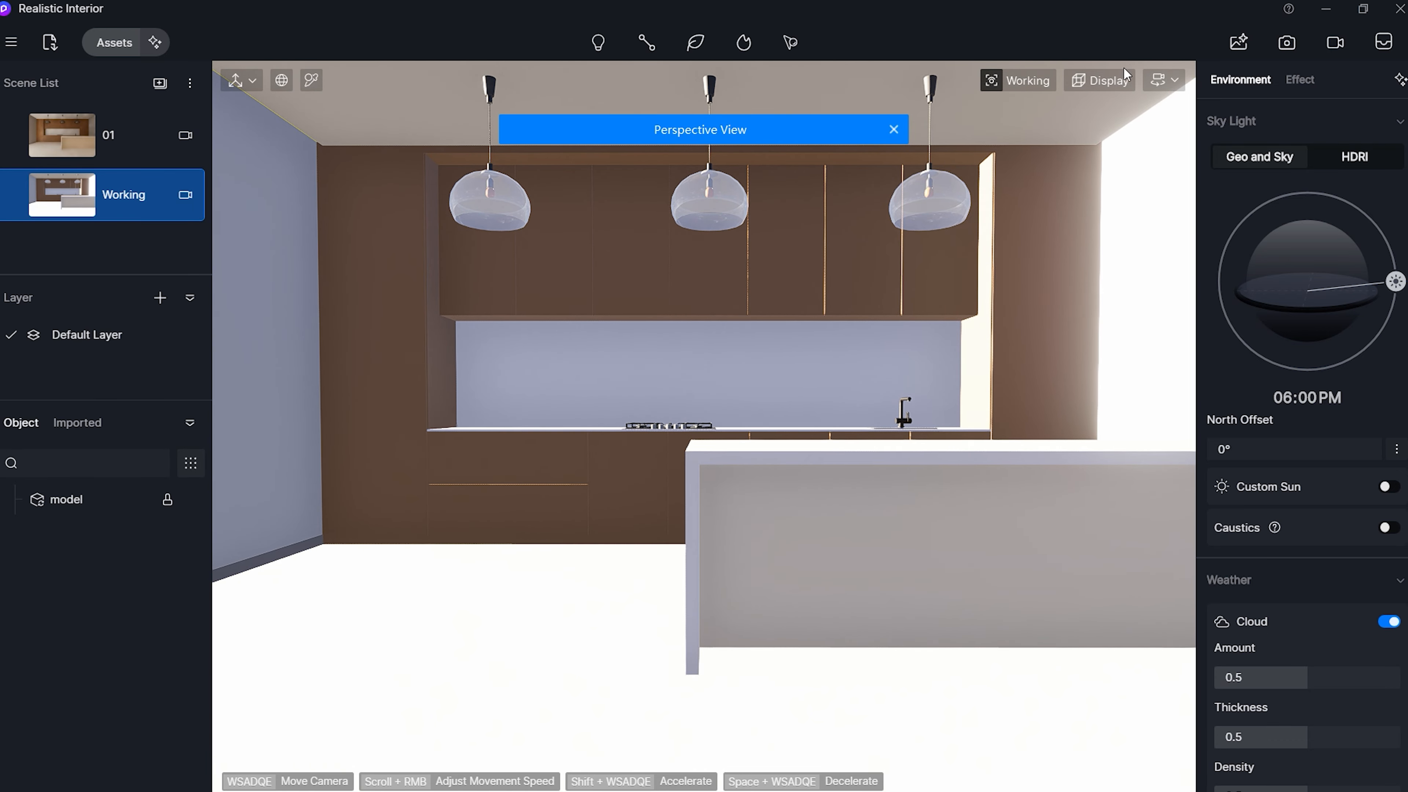
# - Inspect the lighting around the kitchen and curtains in Precise quality and return the realtime quality to Smooth
pyautogui.click(1124, 79)
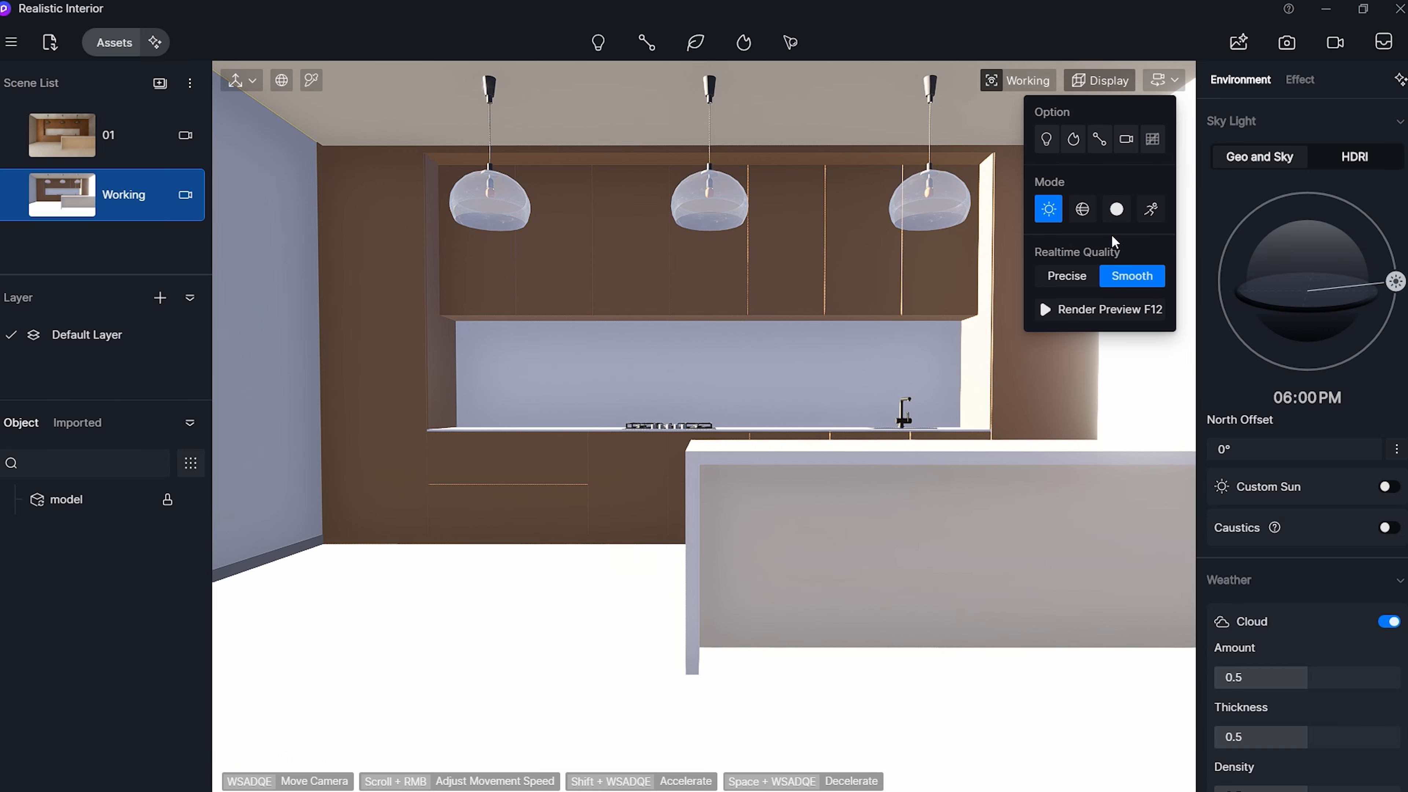
pyautogui.click(1066, 276)
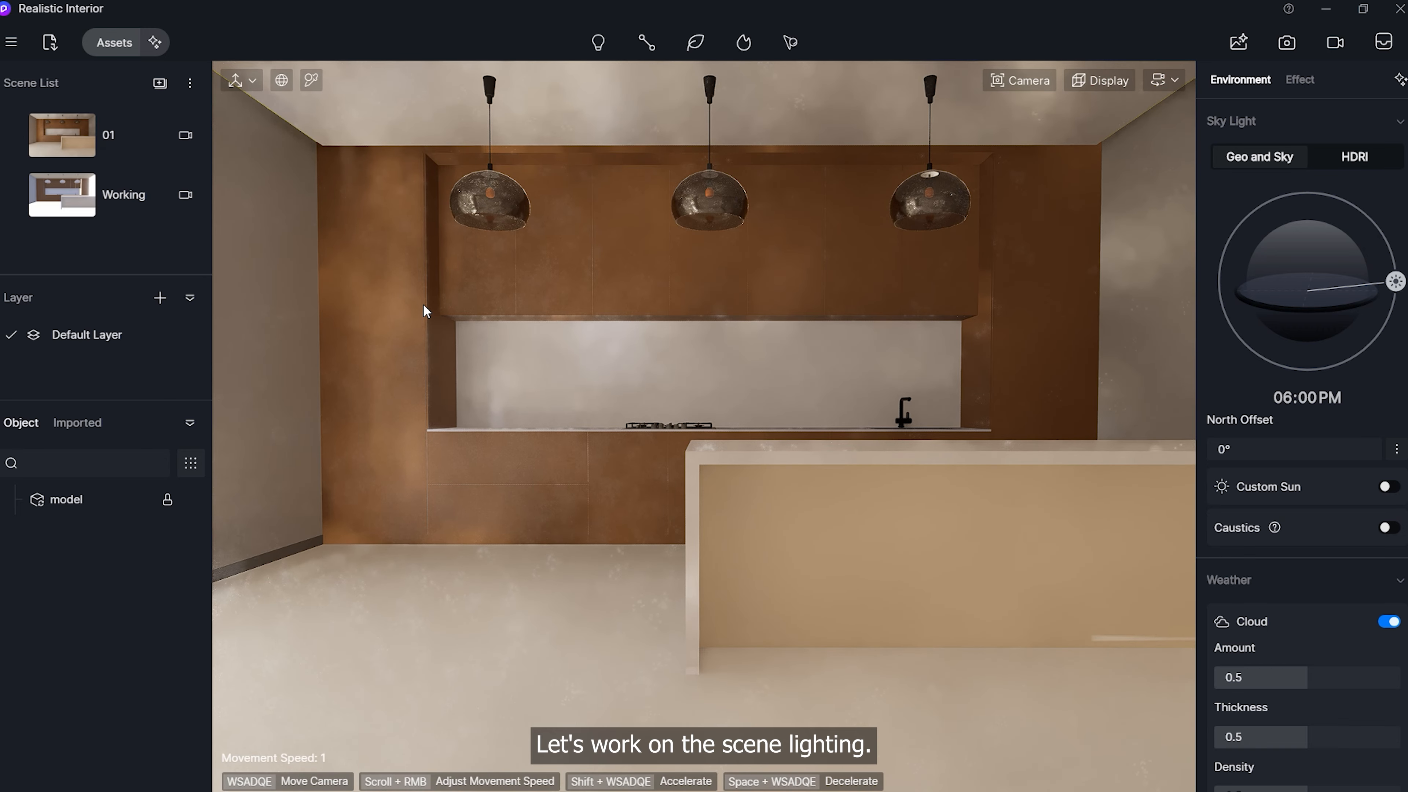
pyautogui.moveTo(423, 306); pyautogui.dragTo(325, 332, button='right')
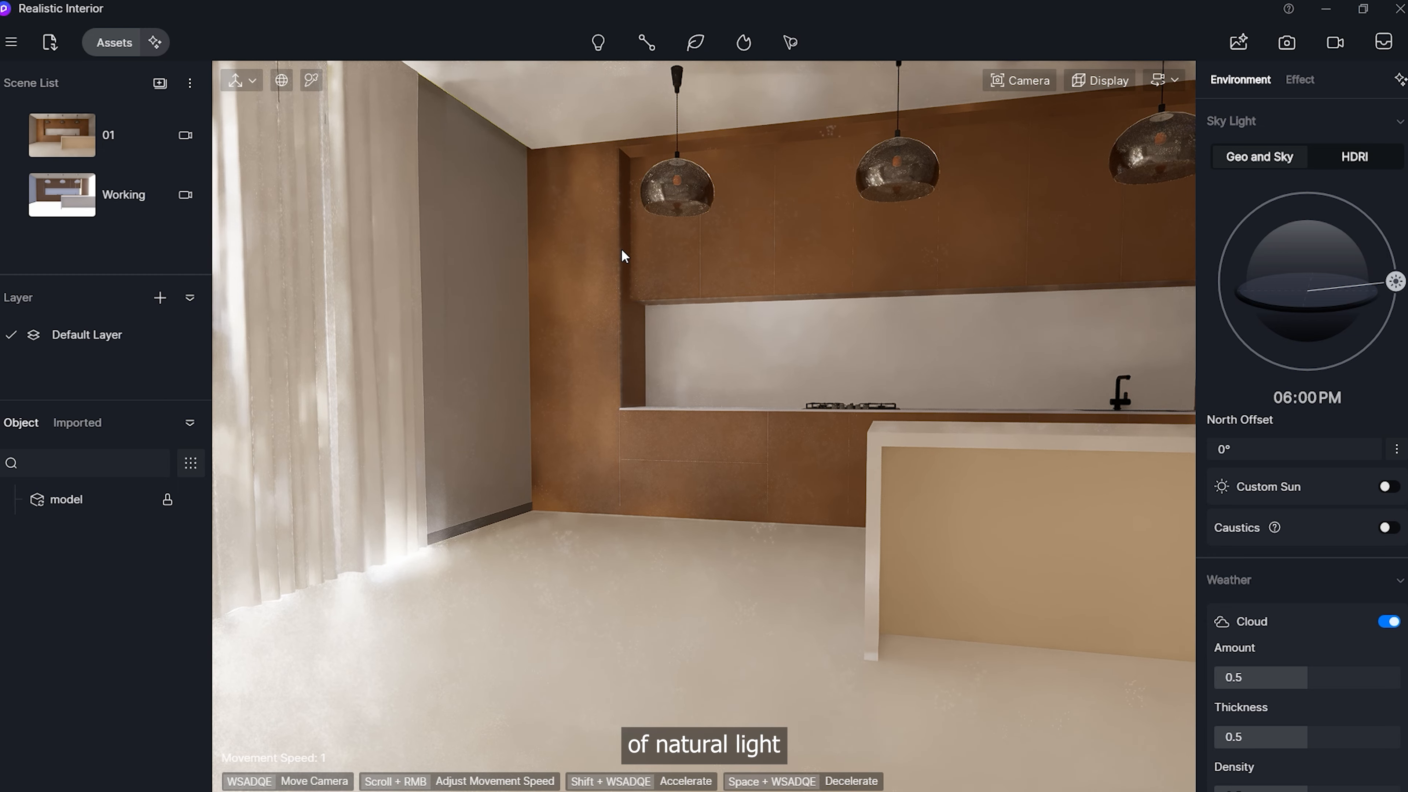
pyautogui.moveTo(1008, 335); pyautogui.dragTo(1084, 317, button='right')
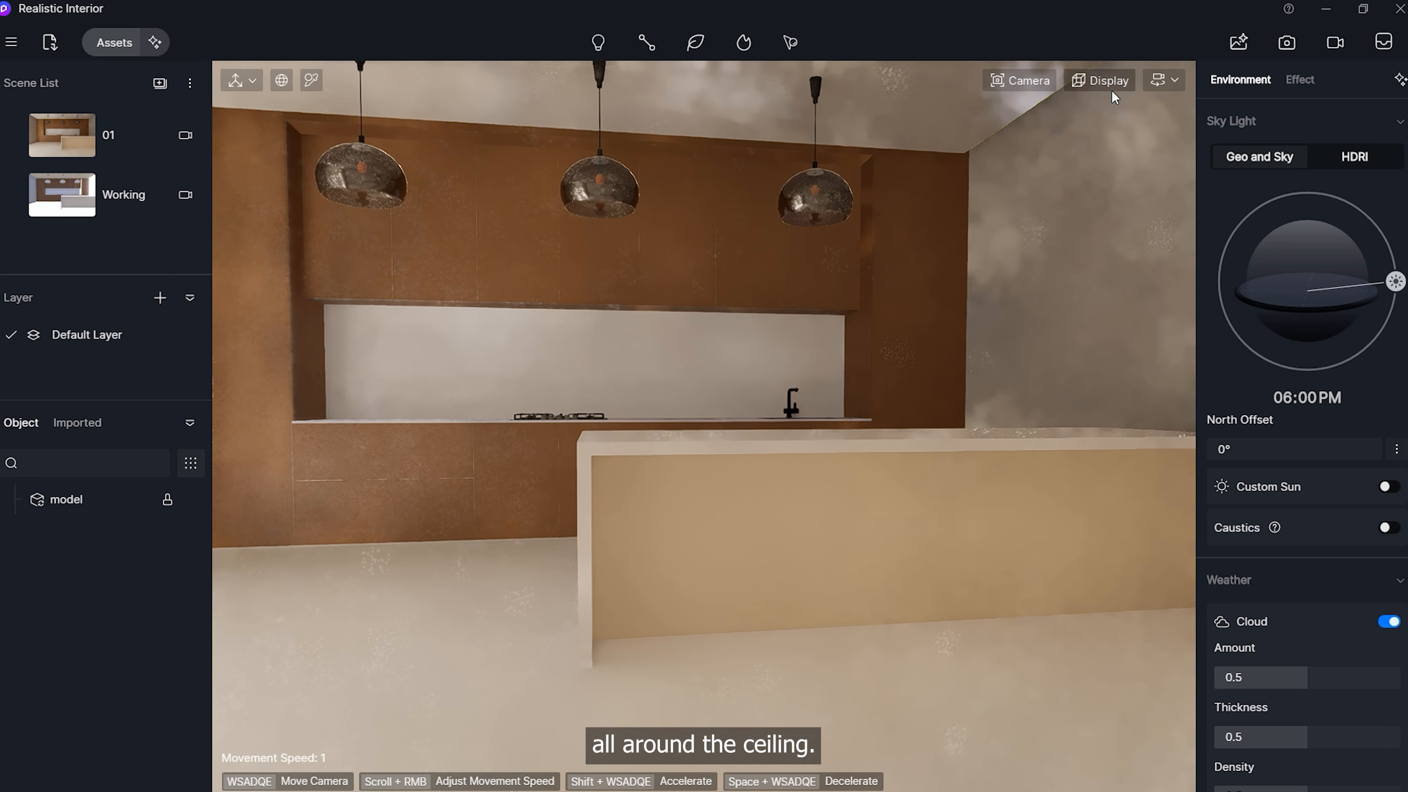
pyautogui.click(1028, 80)
pyautogui.click(1131, 81)
pyautogui.click(1131, 276)
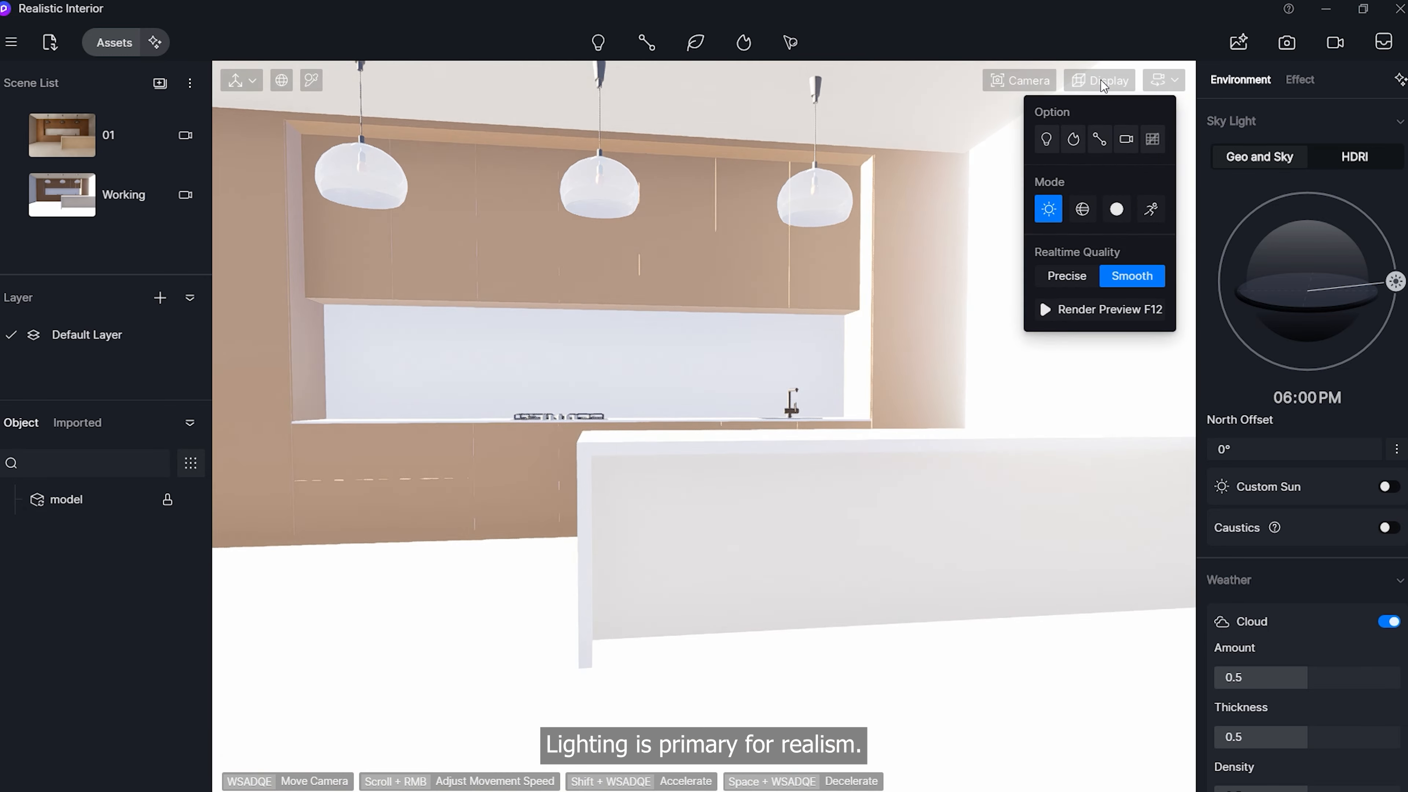
pyautogui.click(1101, 80)
# - Pick the yellow cove light material at the ceiling edge beside the curtain and make it emissive
pyautogui.moveTo(1034, 197); pyautogui.dragTo(686, 290, button='right')
pyautogui.press('w')
pyautogui.click(617, 240)
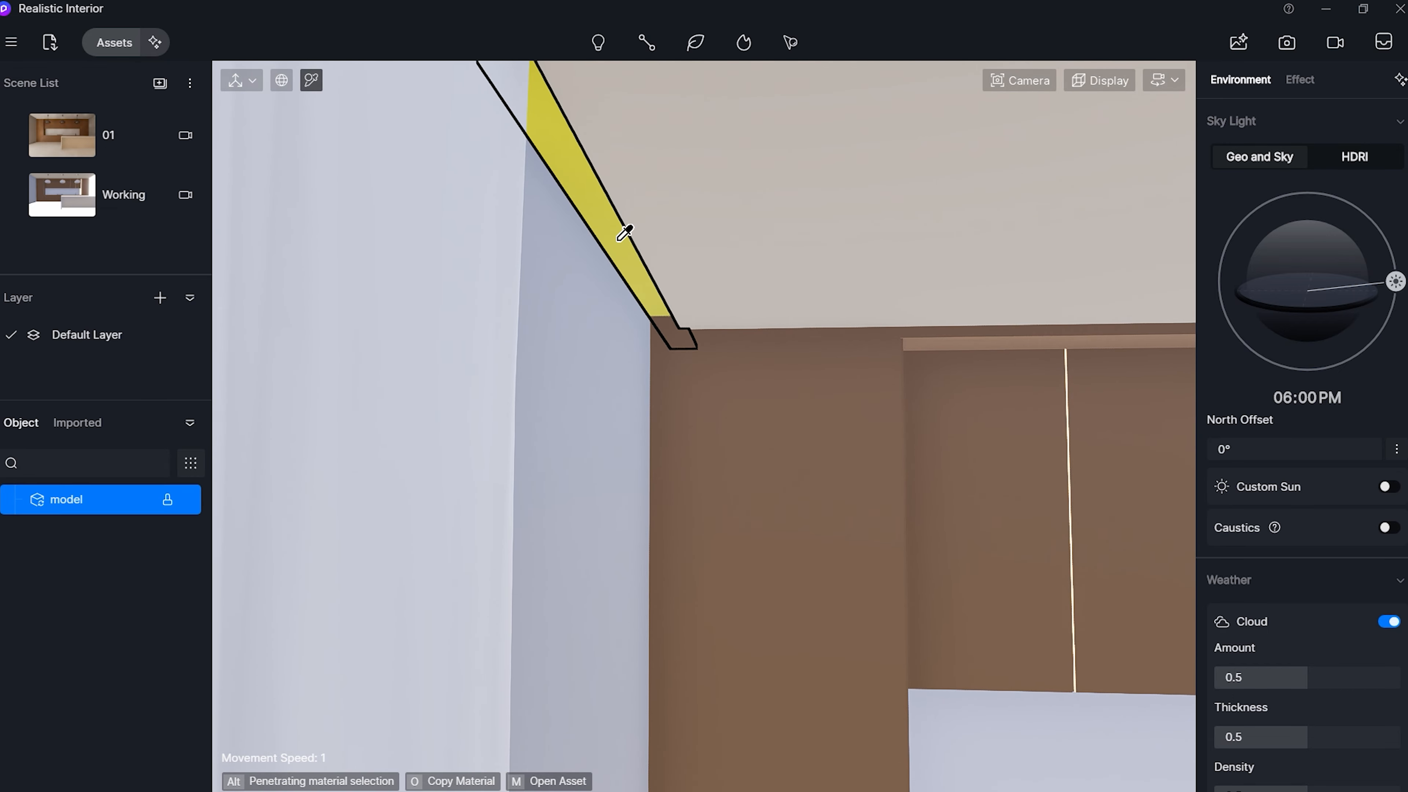
pyautogui.scroll(-2, 1304, 405)
pyautogui.click(1389, 499)
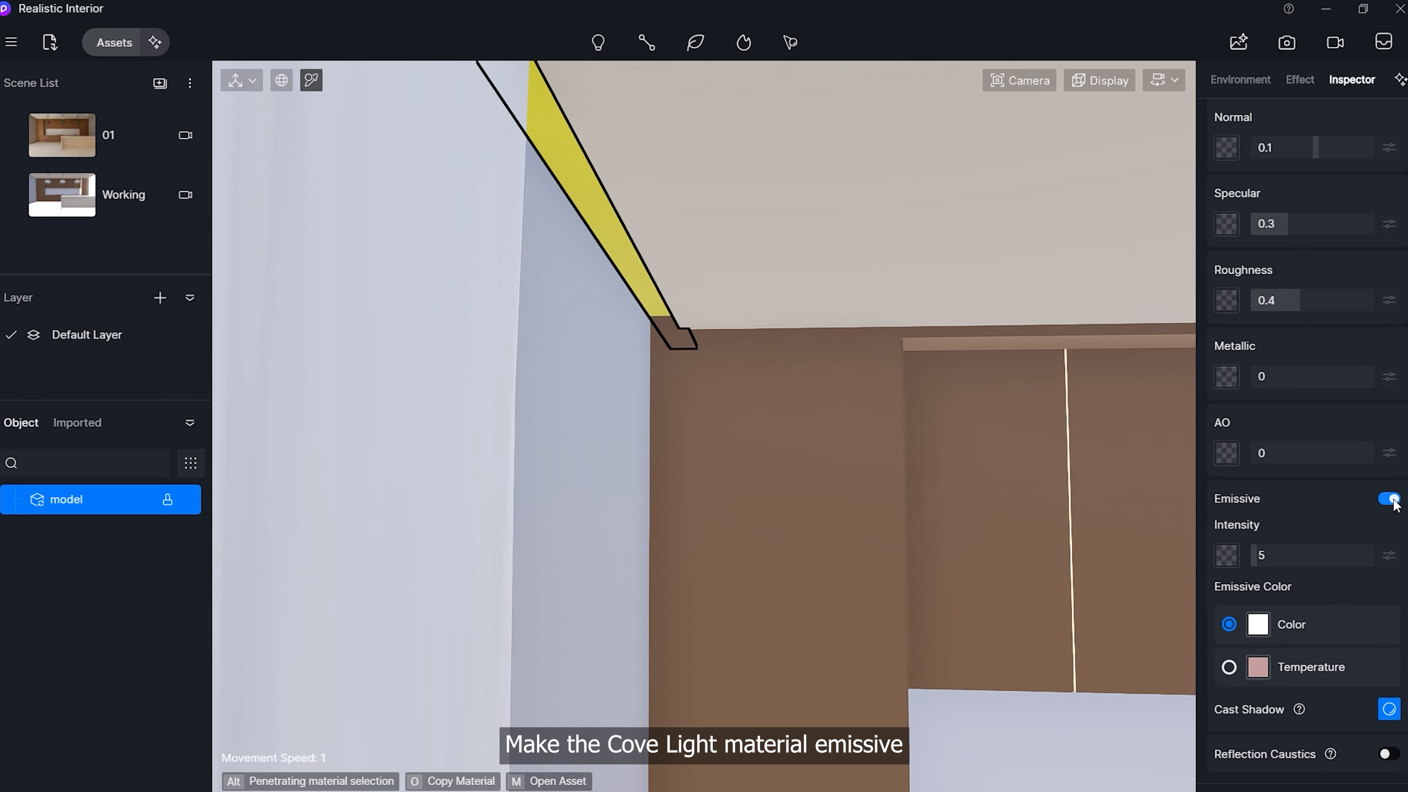
# - Set the cove light's emissive intensity to 2 with a colour temperature of 4500, and return to the Working scene
pyautogui.click(1290, 564)
pyautogui.write('2')
pyautogui.press('Return')
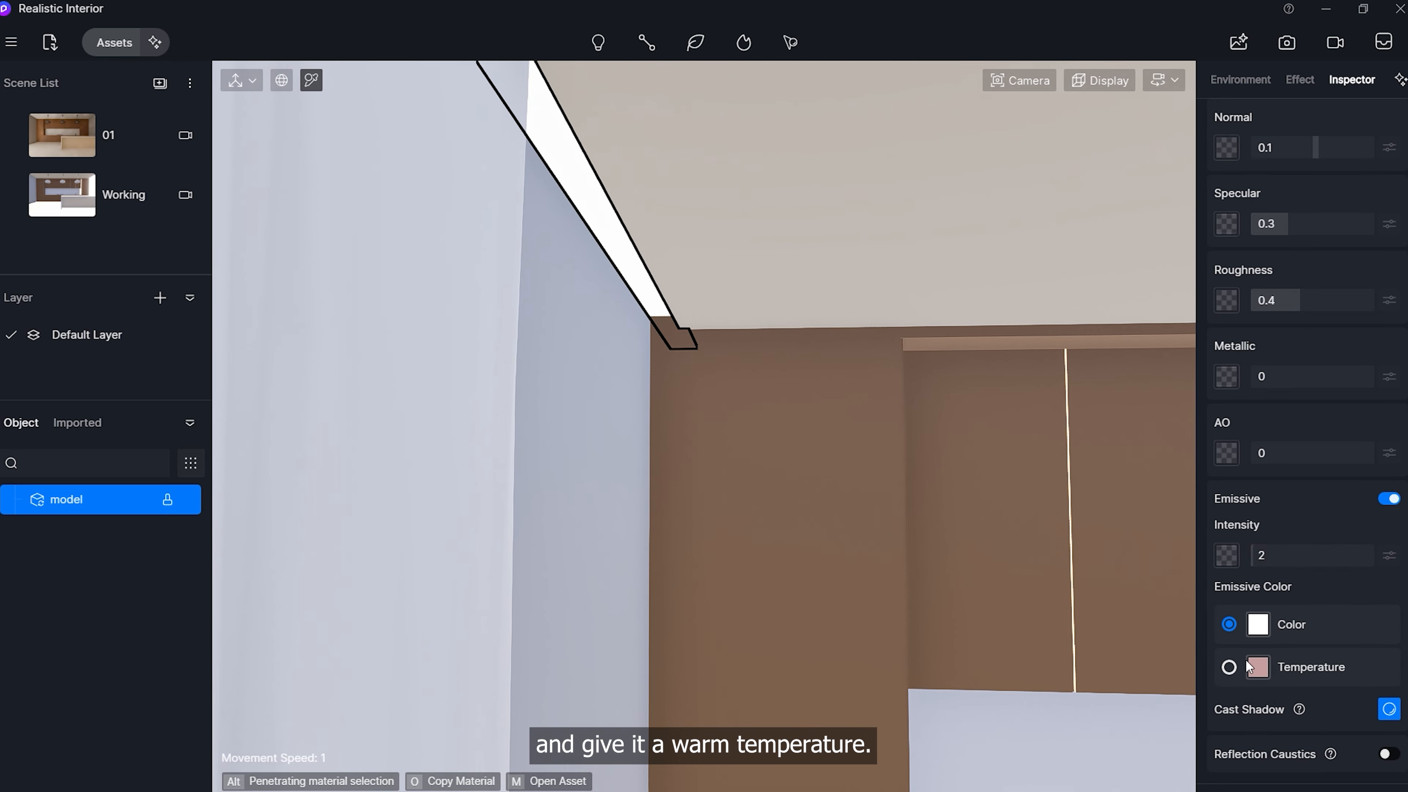
pyautogui.click(1248, 666)
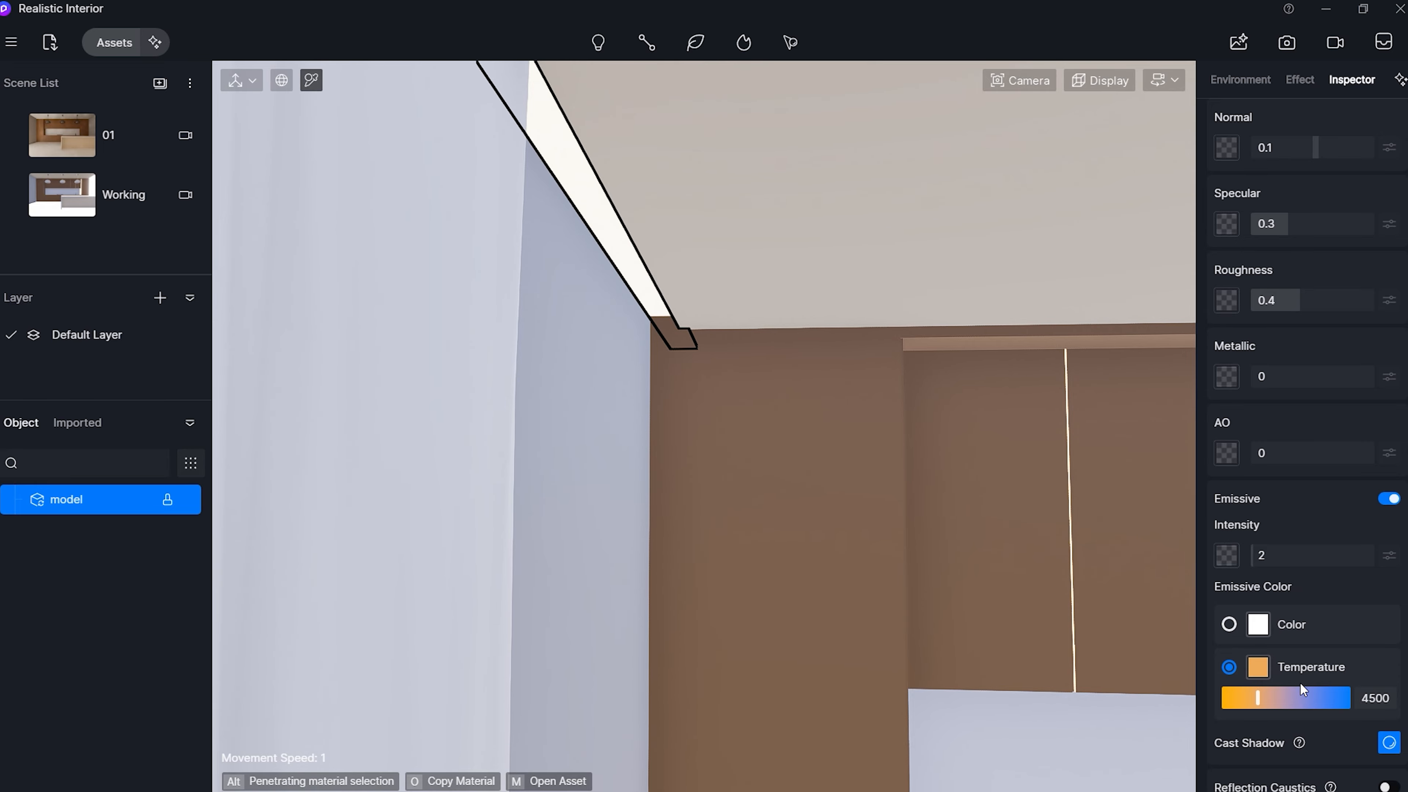
pyautogui.click(114, 219)
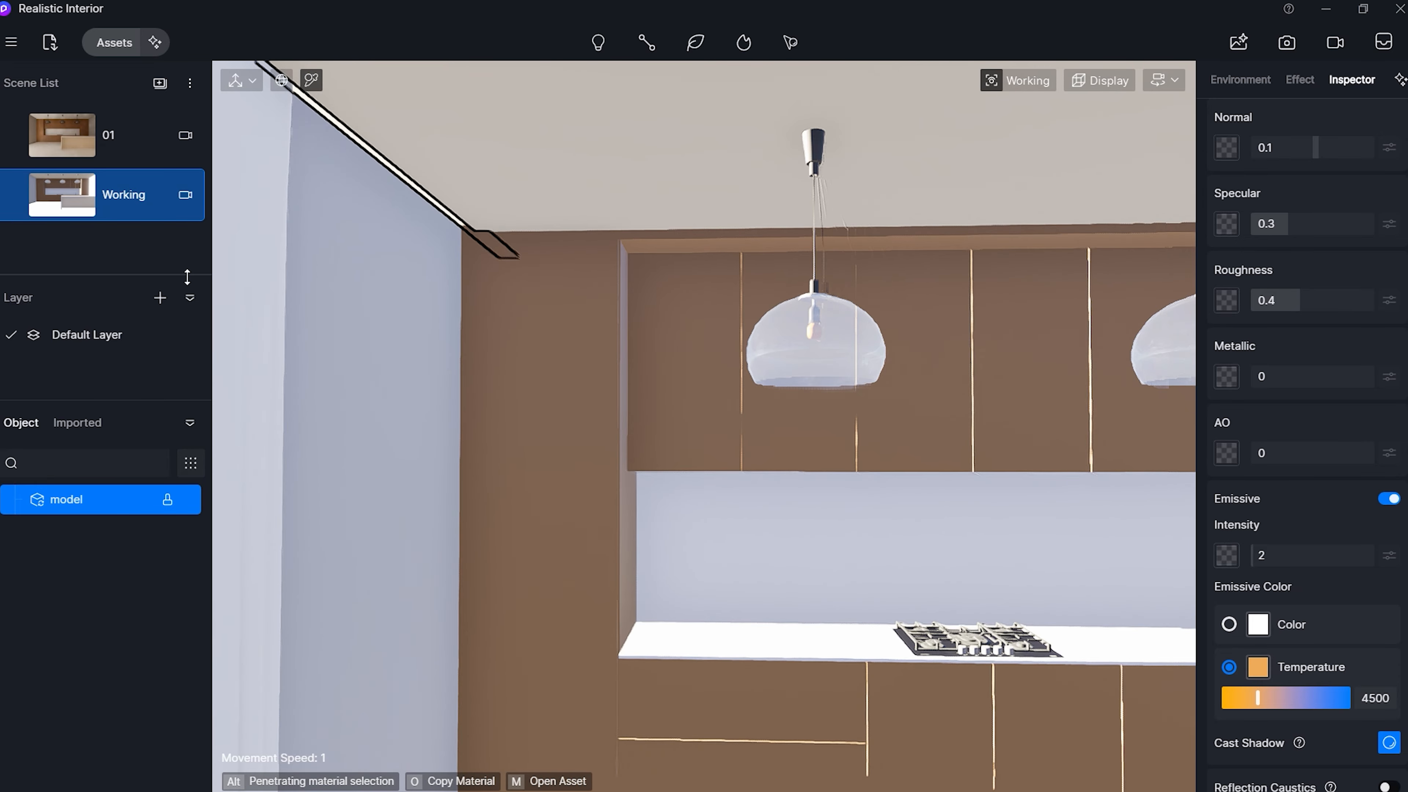
# - Switch the navigation mode to Orbit and pick the bulb material inside the pendant light nearest the curtain
pyautogui.scroll(3, 482, 182)
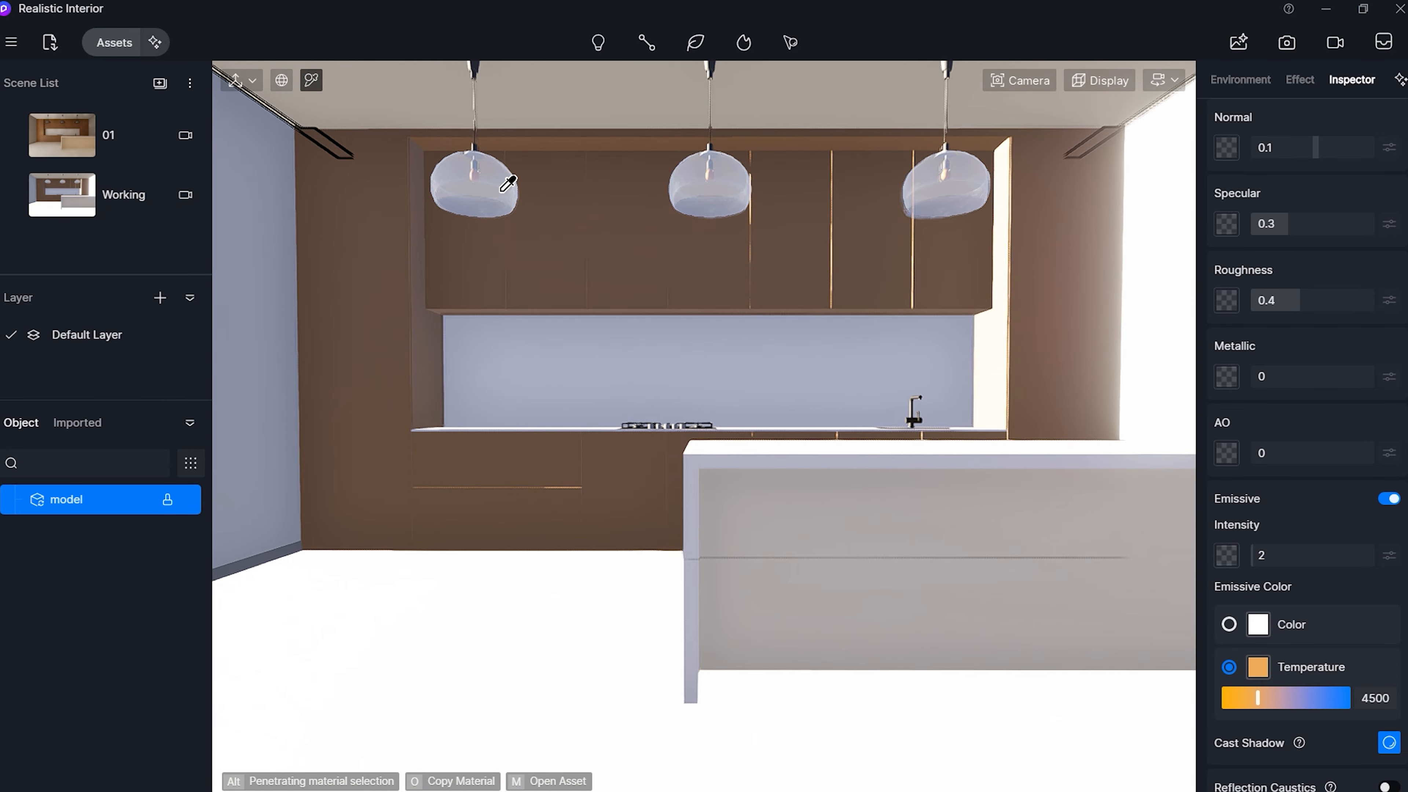
pyautogui.click(1165, 82)
pyautogui.click(1067, 136)
pyautogui.rightClick(484, 189)
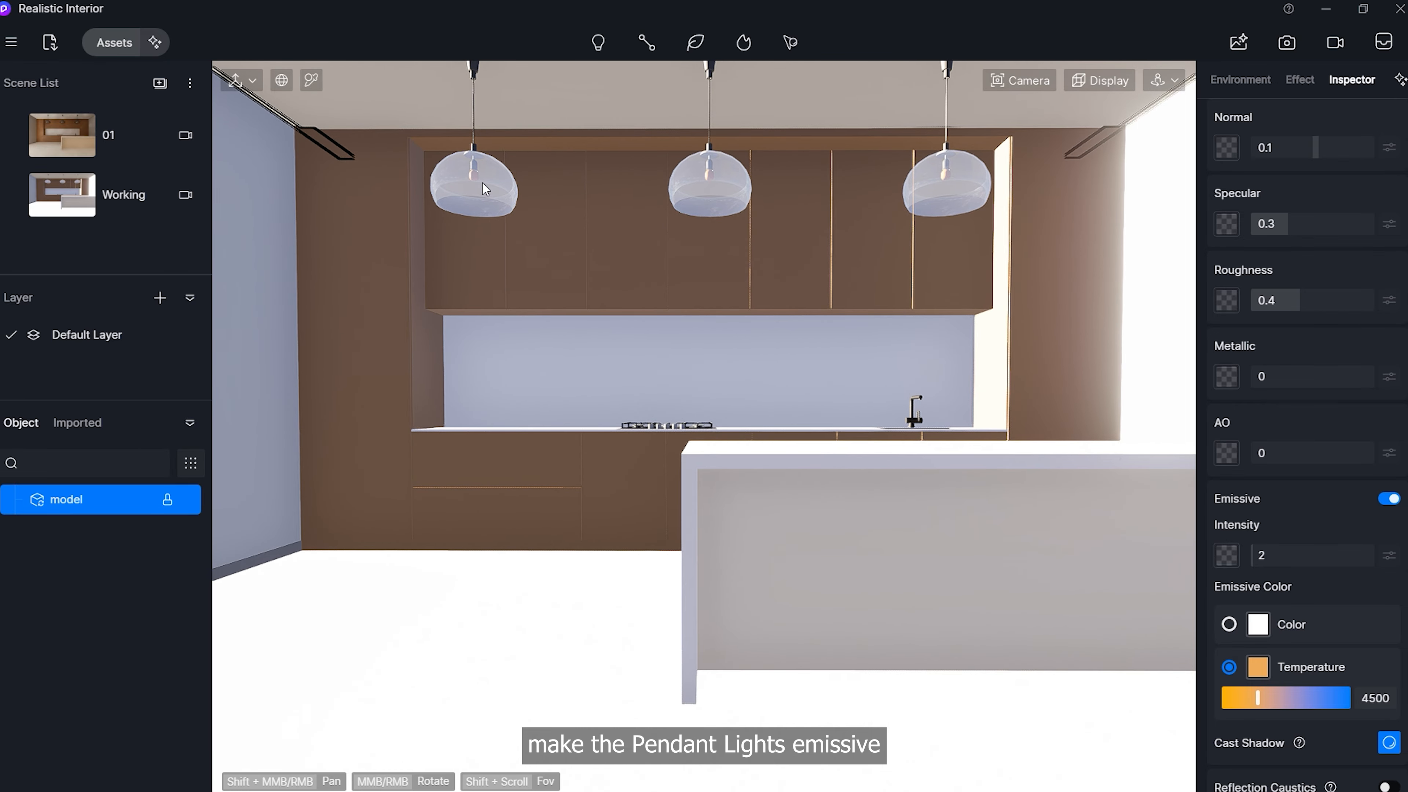
pyautogui.moveTo(484, 189); pyautogui.dragTo(435, 135, button='right')
pyautogui.scroll(5, 434, 135)
pyautogui.scroll(4, 434, 134)
pyautogui.moveTo(487, 220); pyautogui.dragTo(479, 119, button='right')
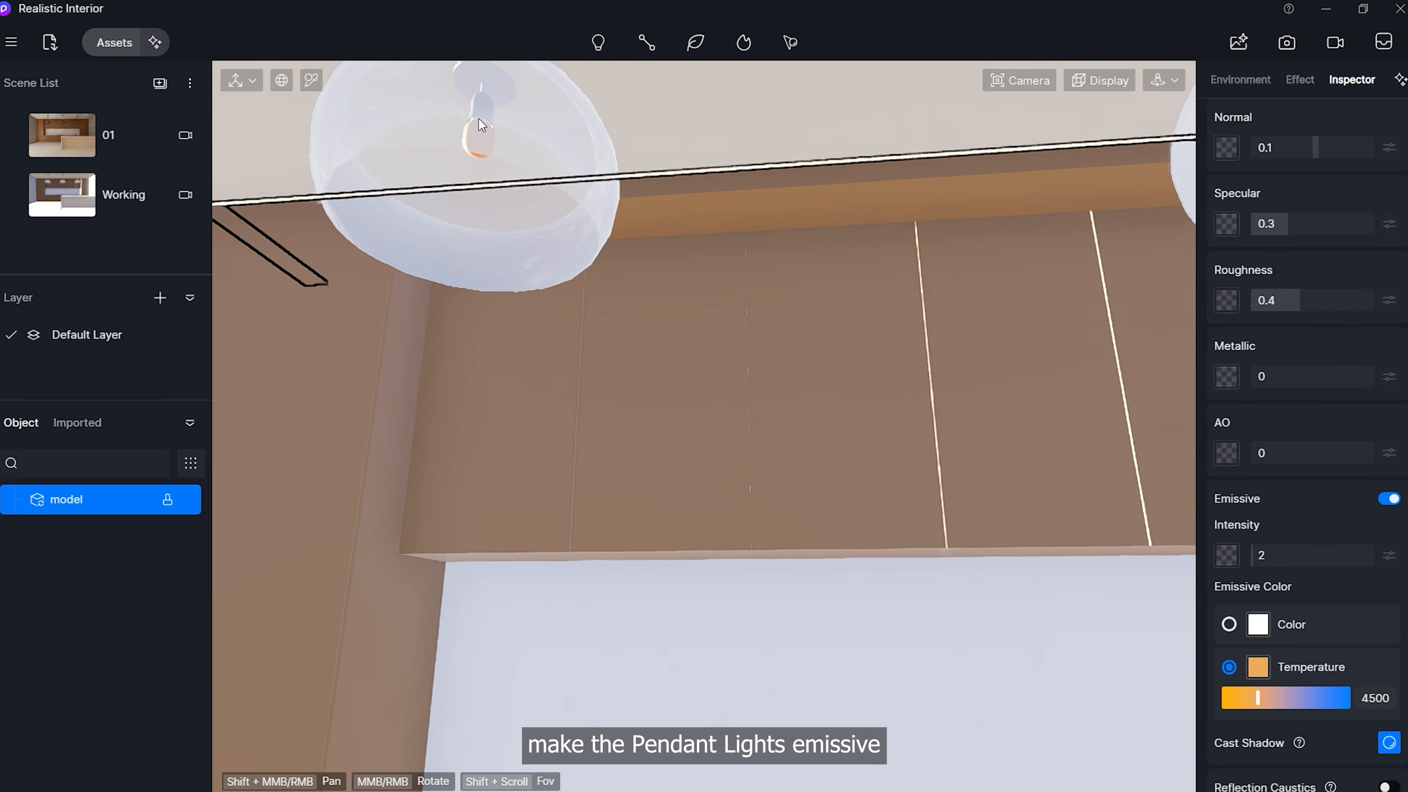
pyautogui.press('i')
pyautogui.click(475, 125)
# - Make the pendant bulb material emissive with an intensity of 2 and a colour temperature of 4500
pyautogui.scroll(-3, 1380, 604)
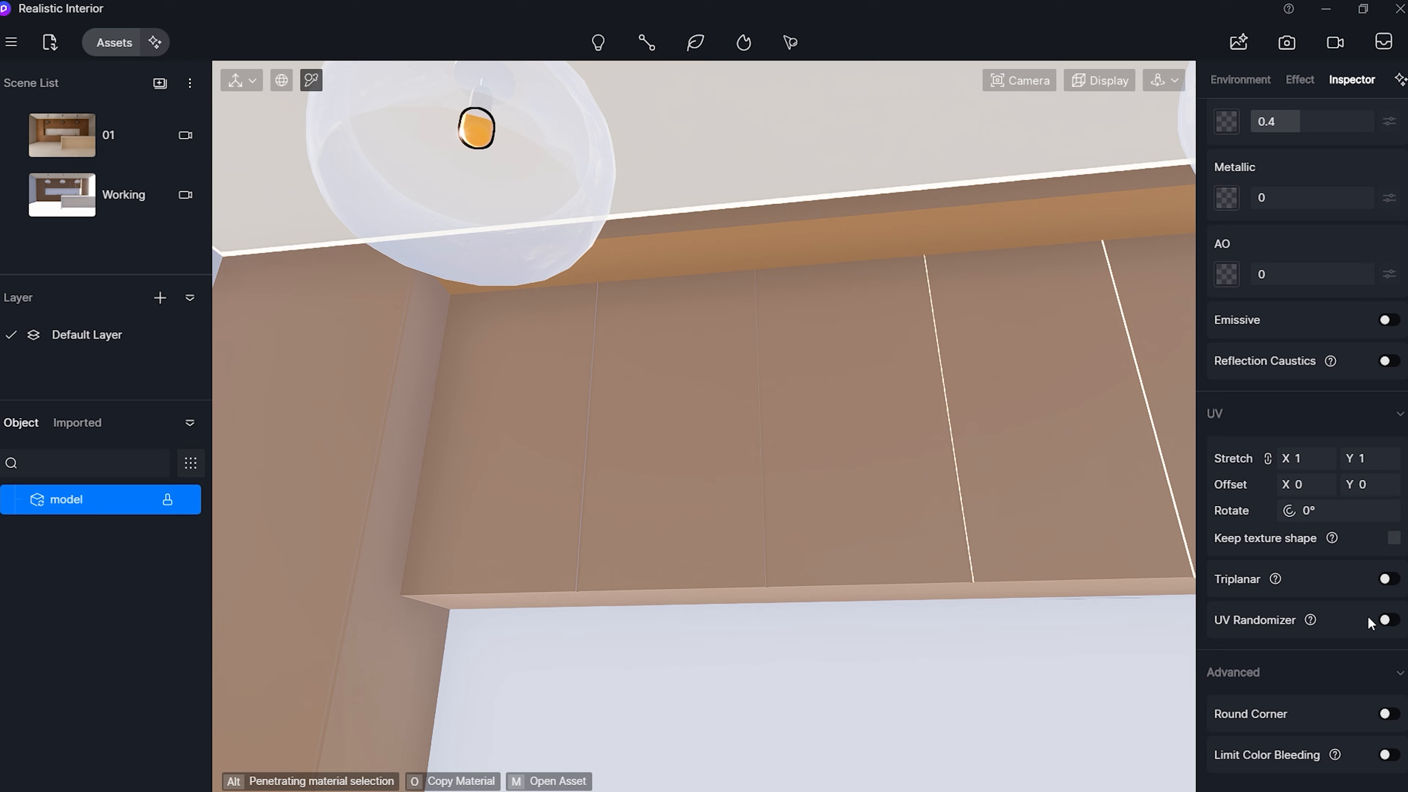
pyautogui.click(1389, 319)
pyautogui.click(1319, 377)
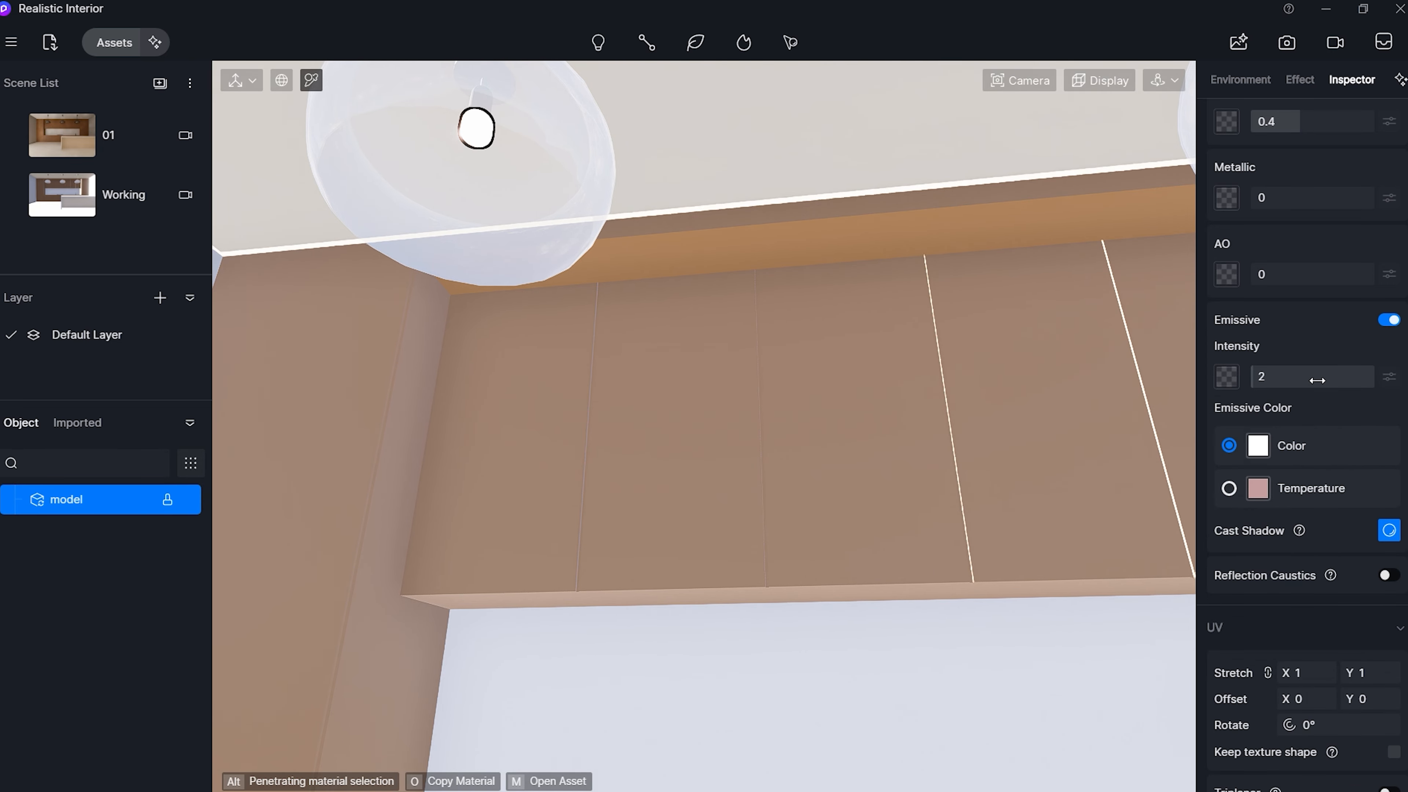
pyautogui.write('2')
pyautogui.click(1296, 487)
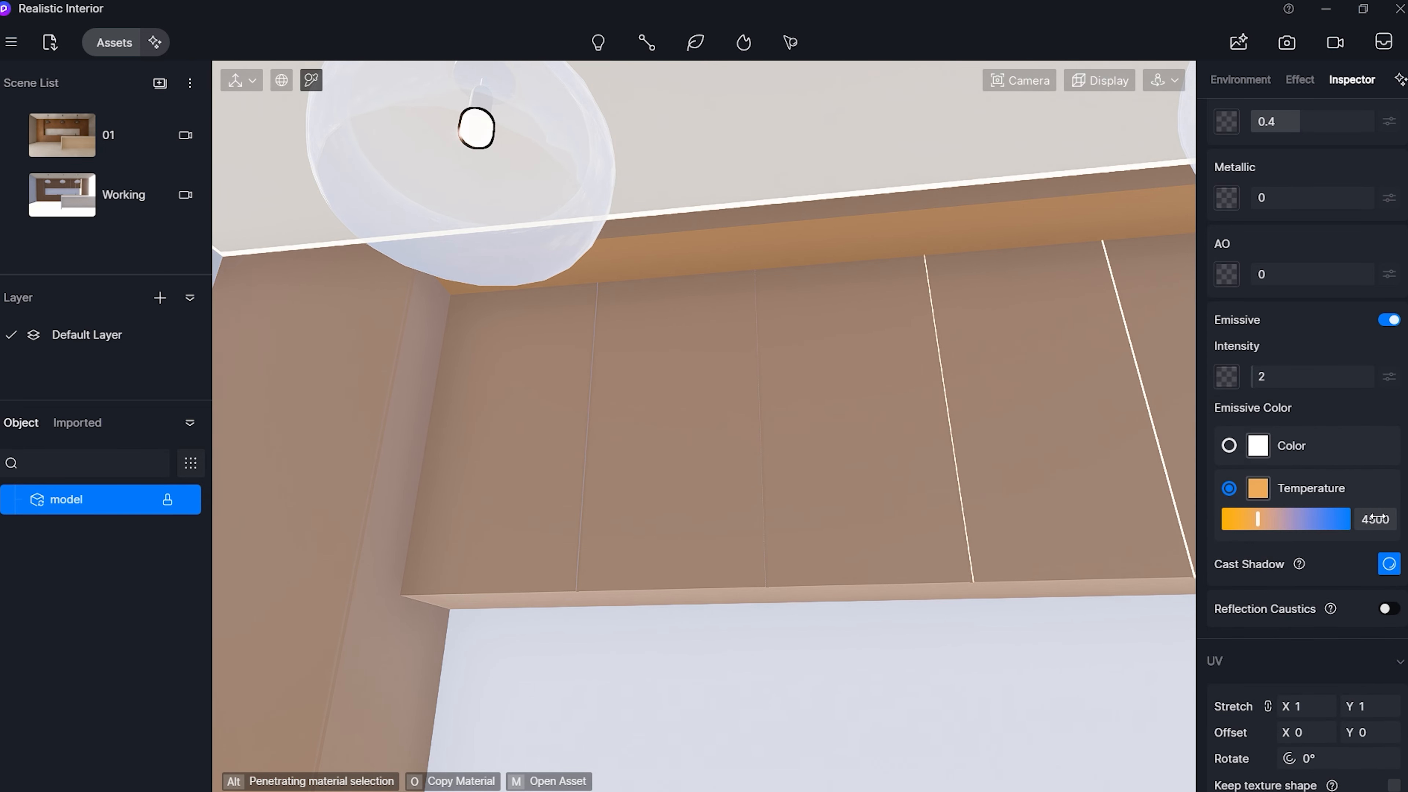
# - Switch the navigation mode to Fly and place a strip light under the upper cabinets above the cooktop
pyautogui.moveTo(628, 420); pyautogui.dragTo(812, 576, button='right')
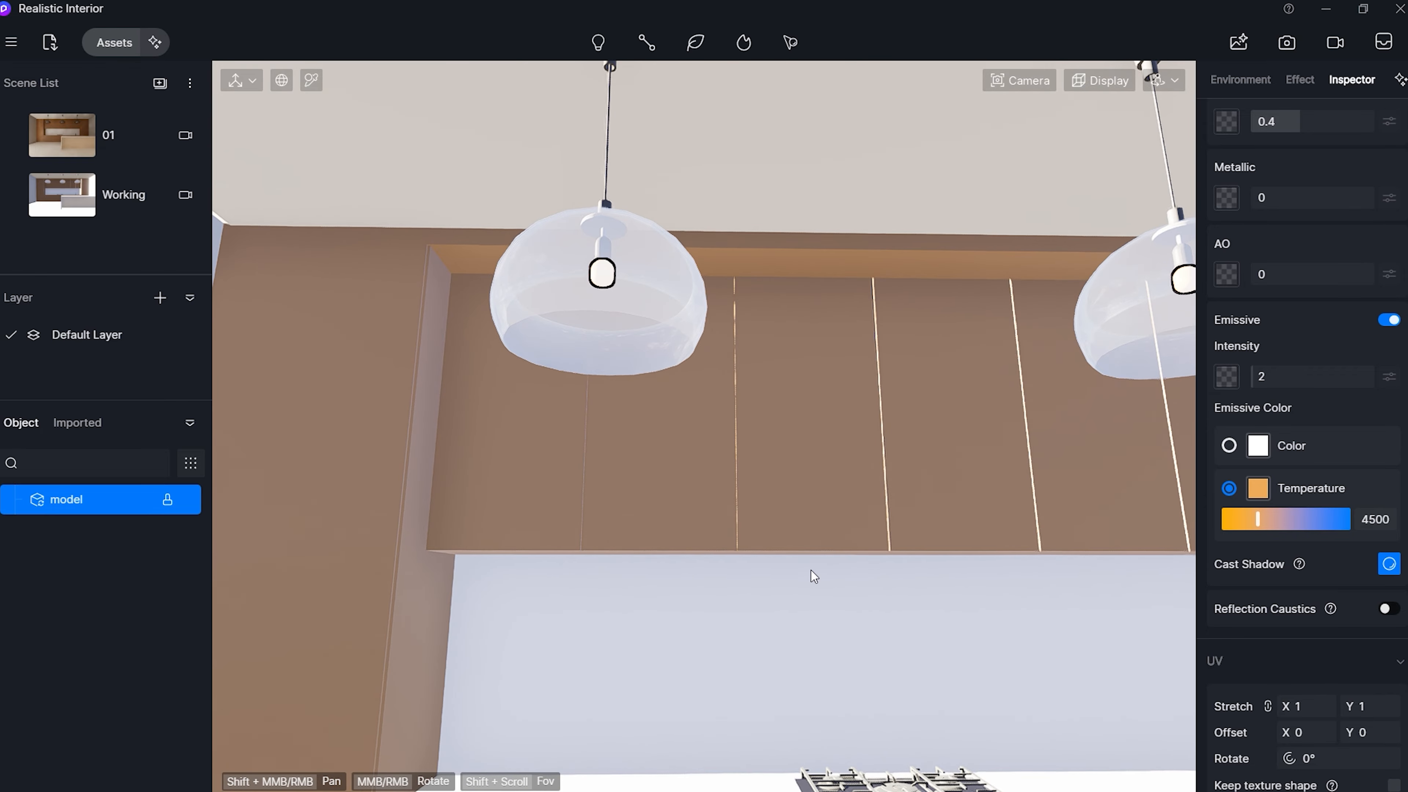
pyautogui.click(1173, 86)
pyautogui.click(1109, 137)
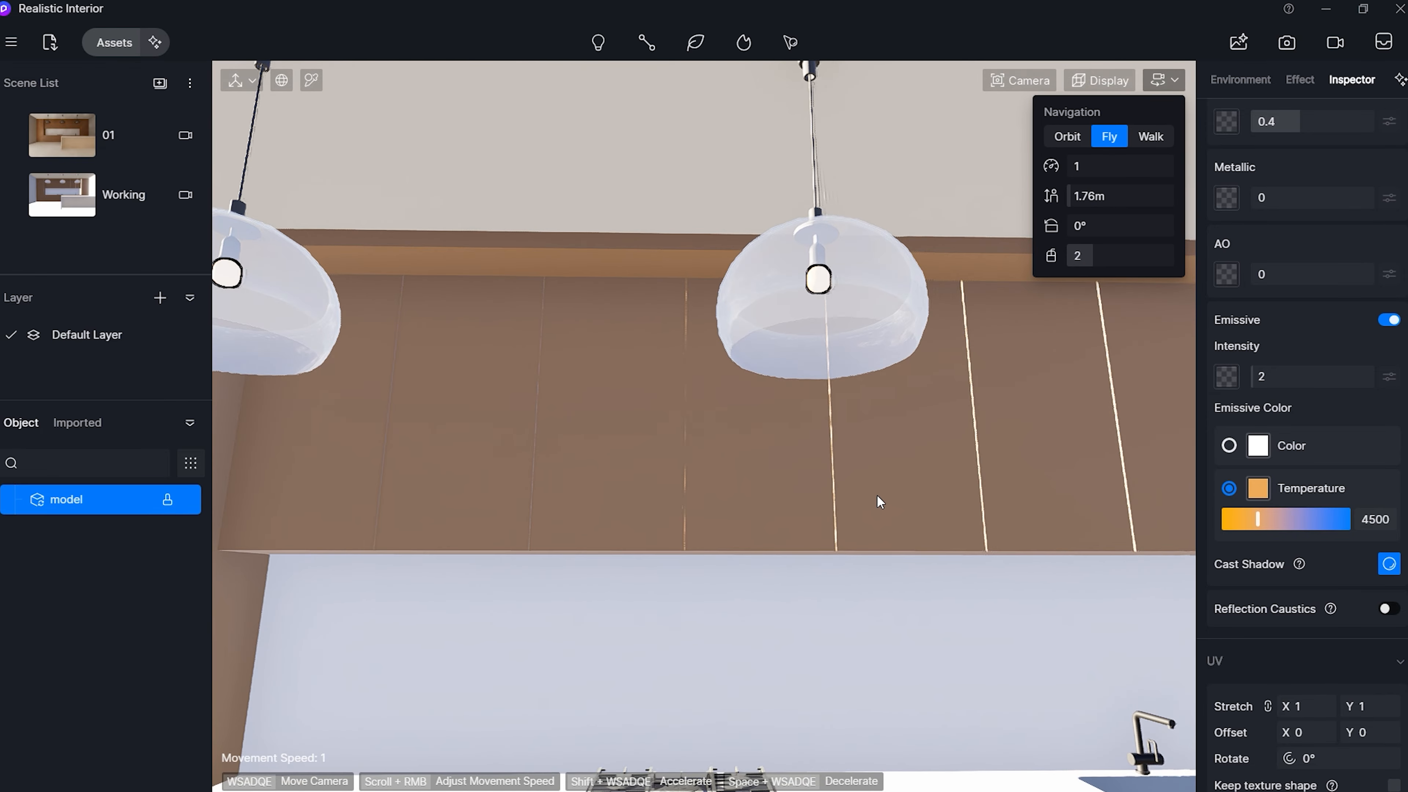
pyautogui.press('d')
pyautogui.moveTo(829, 543); pyautogui.dragTo(819, 575, button='right')
pyautogui.press('s')
pyautogui.click(598, 42)
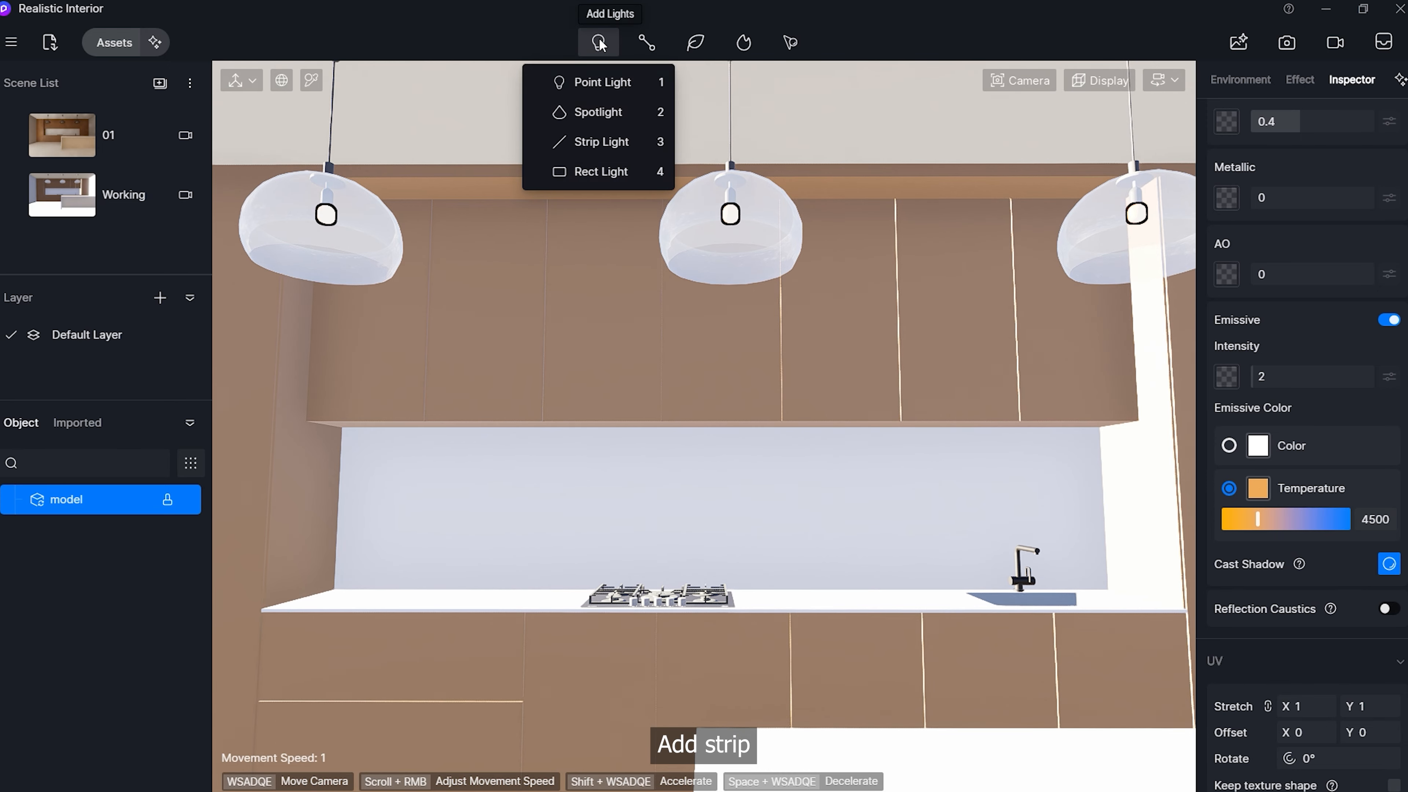
pyautogui.click(604, 138)
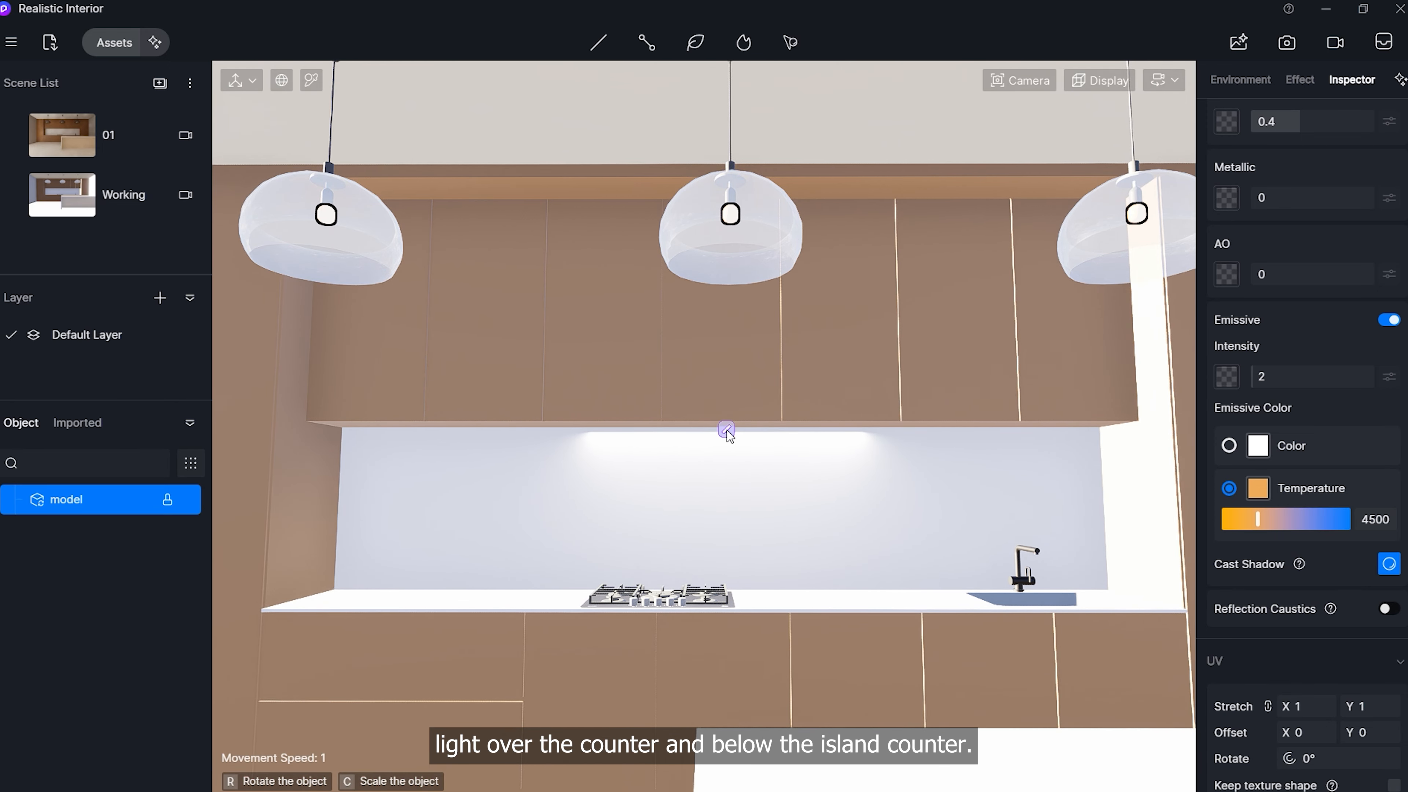
pyautogui.click(727, 431)
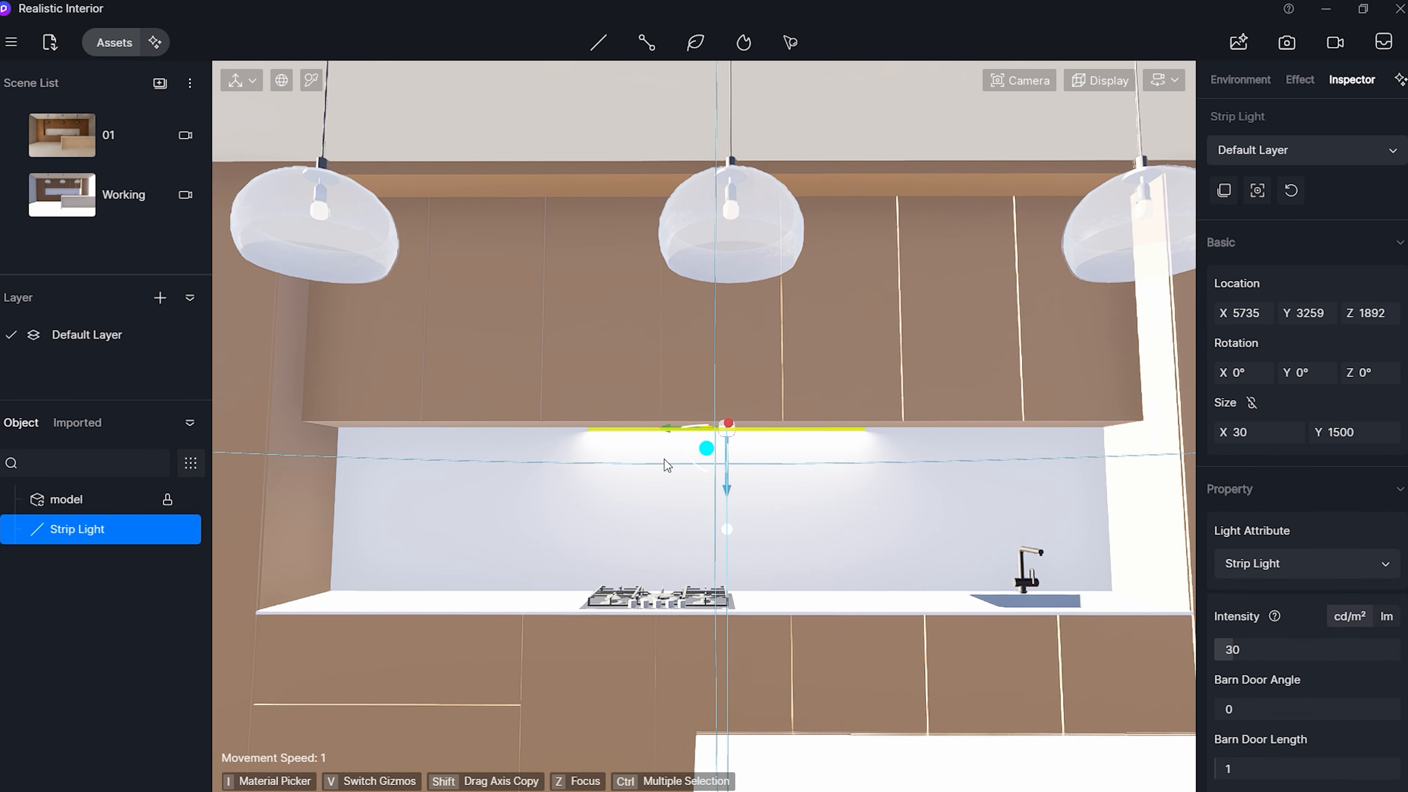
# - Raise the strip light against the underside of the upper cabinets, to about Z 1904
pyautogui.scroll(5, 632, 478)
pyautogui.moveTo(629, 481); pyautogui.dragTo(853, 494, button='right')
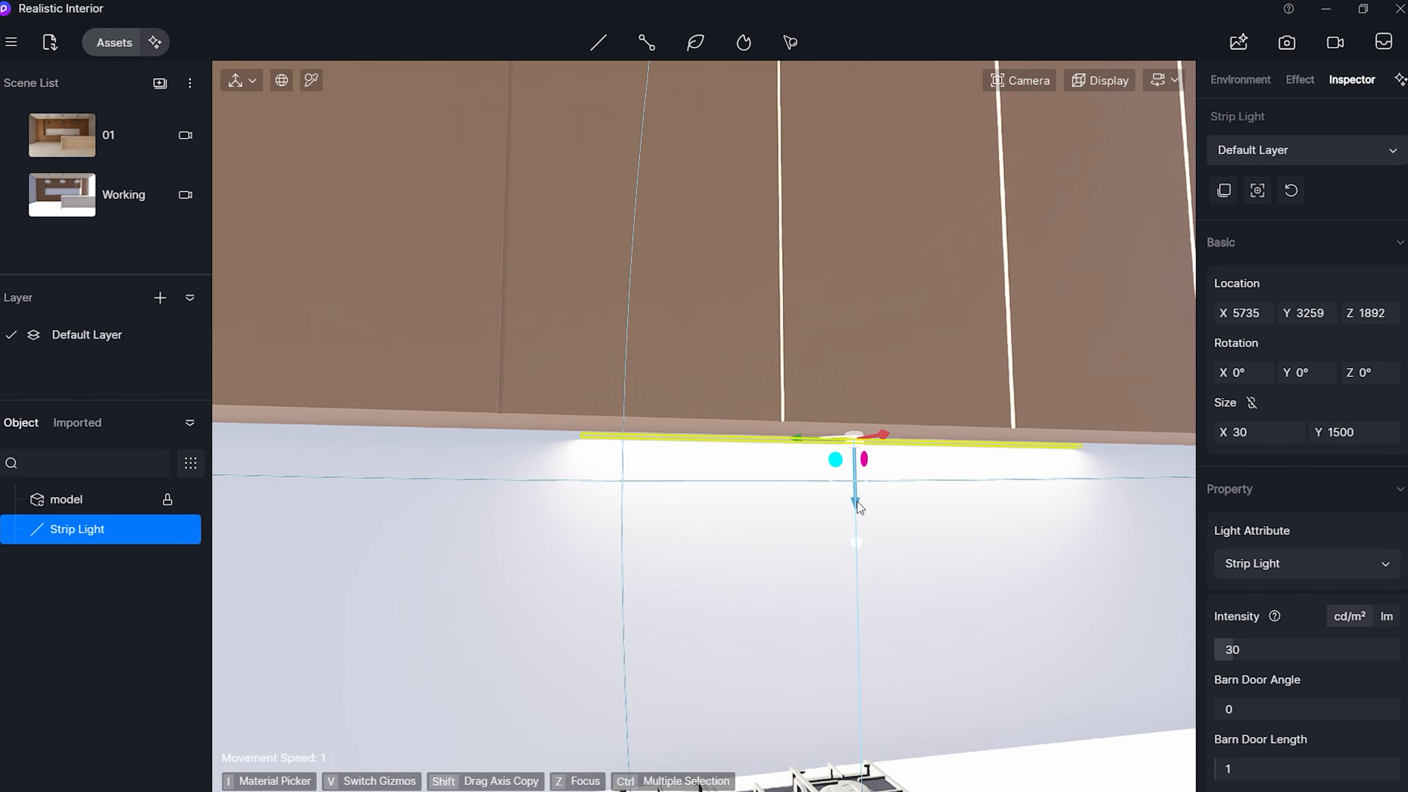
pyautogui.moveTo(857, 505); pyautogui.dragTo(855, 500)
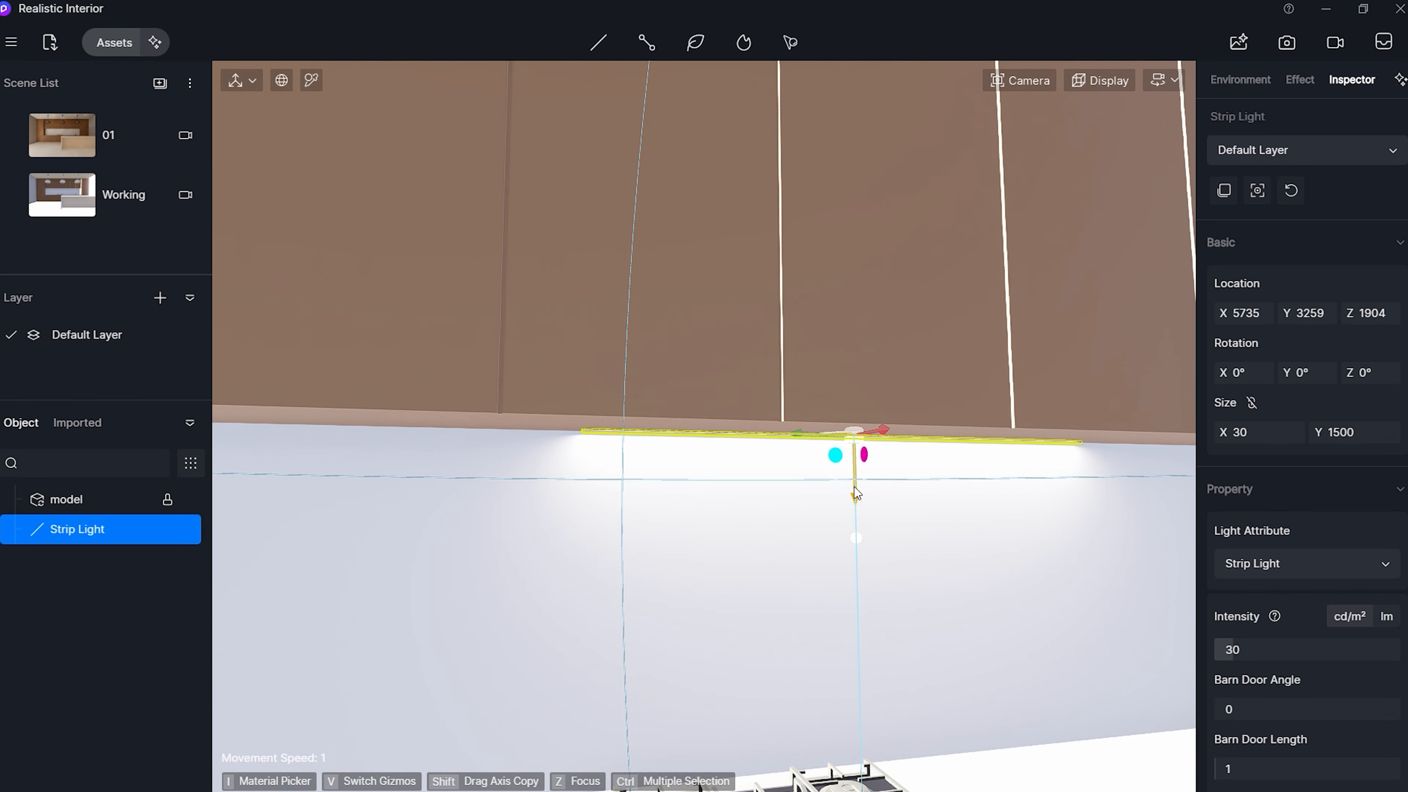
# - Stretch the strip light along the full cabinet run to a length of about 4181 and centre it at about Y 3205
pyautogui.scroll(-5, 719, 433)
pyautogui.press('v')
pyautogui.scroll(-1, 720, 434)
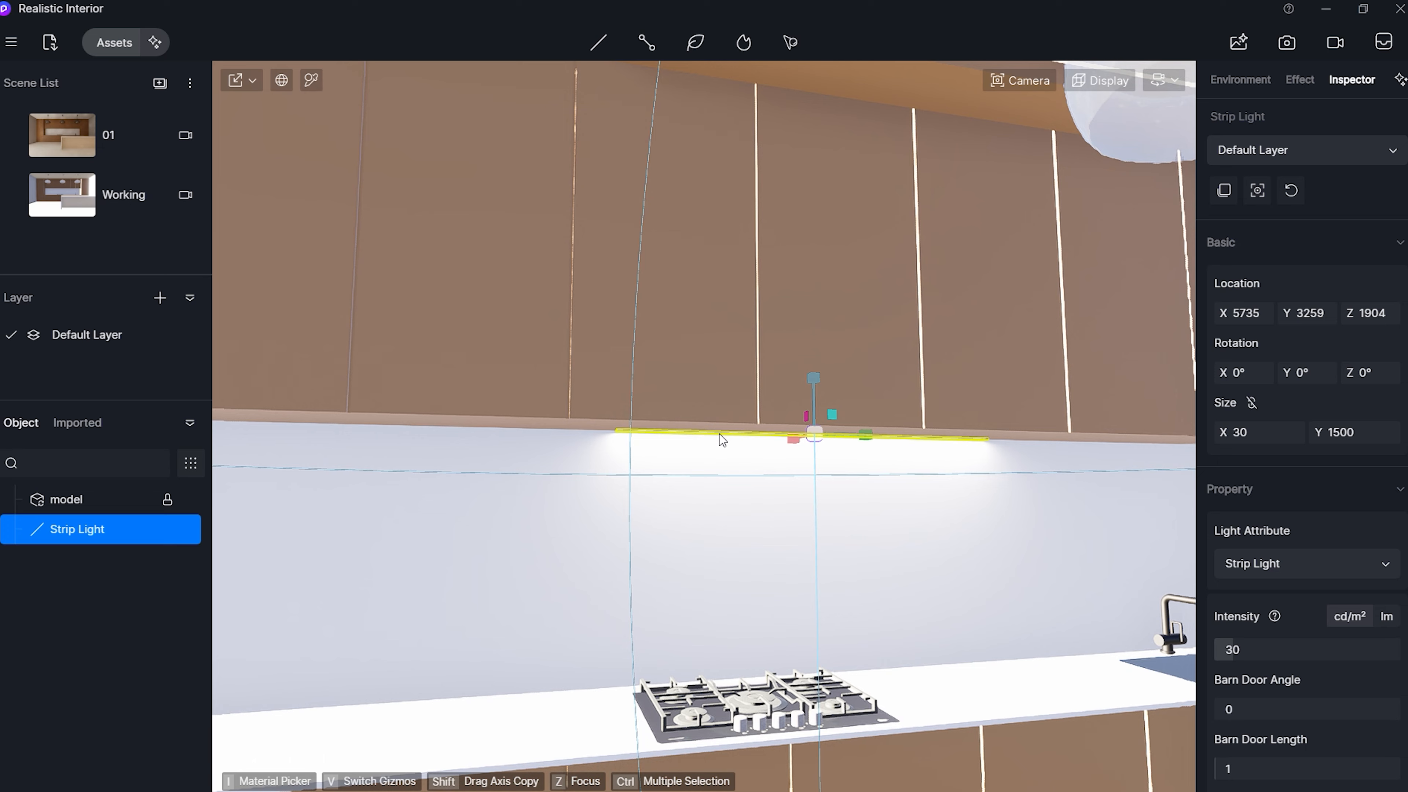
pyautogui.scroll(-3, 723, 440)
pyautogui.moveTo(908, 440); pyautogui.dragTo(1347, 488)
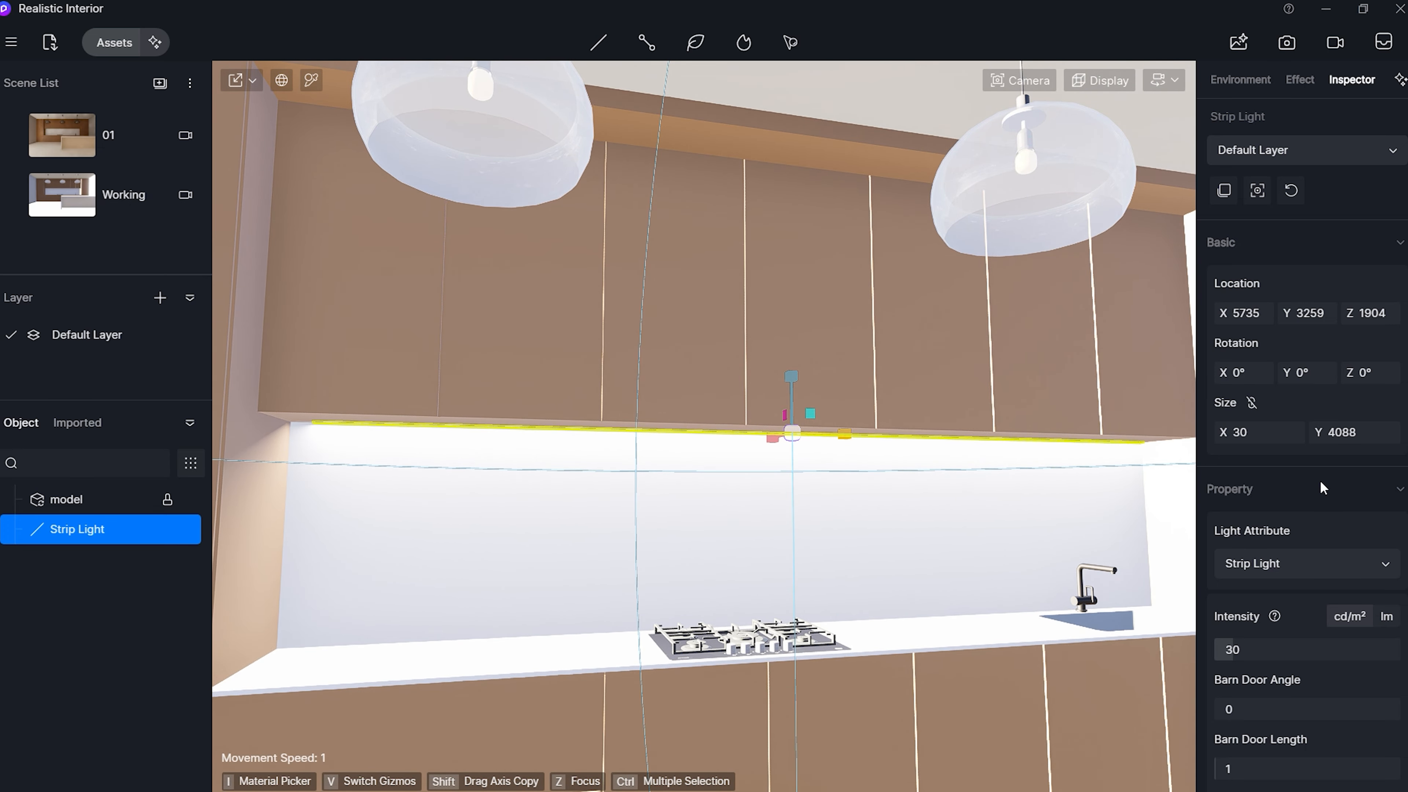
pyautogui.press('v')
pyautogui.moveTo(730, 437); pyautogui.dragTo(719, 437)
pyautogui.press('v')
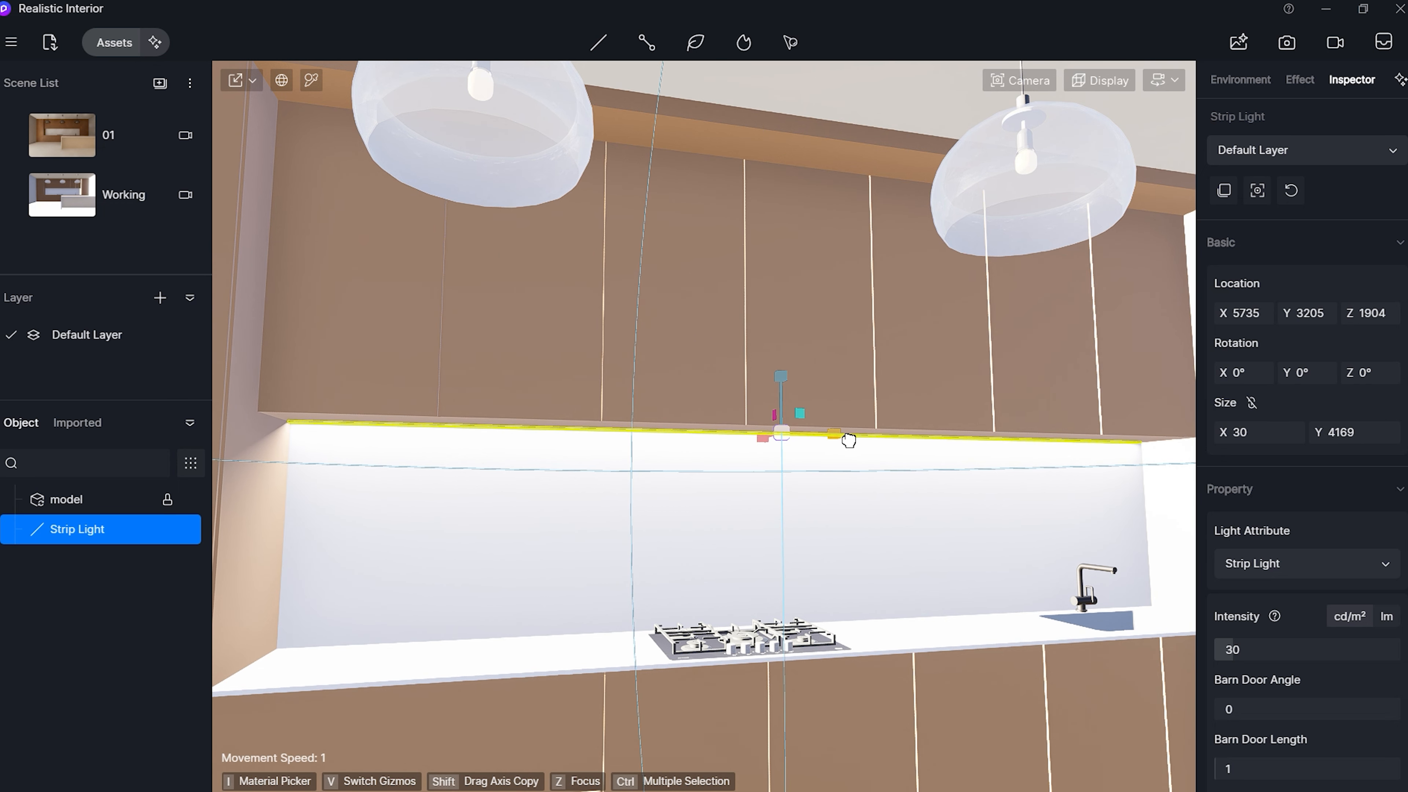
pyautogui.scroll(-2, 572, 440)
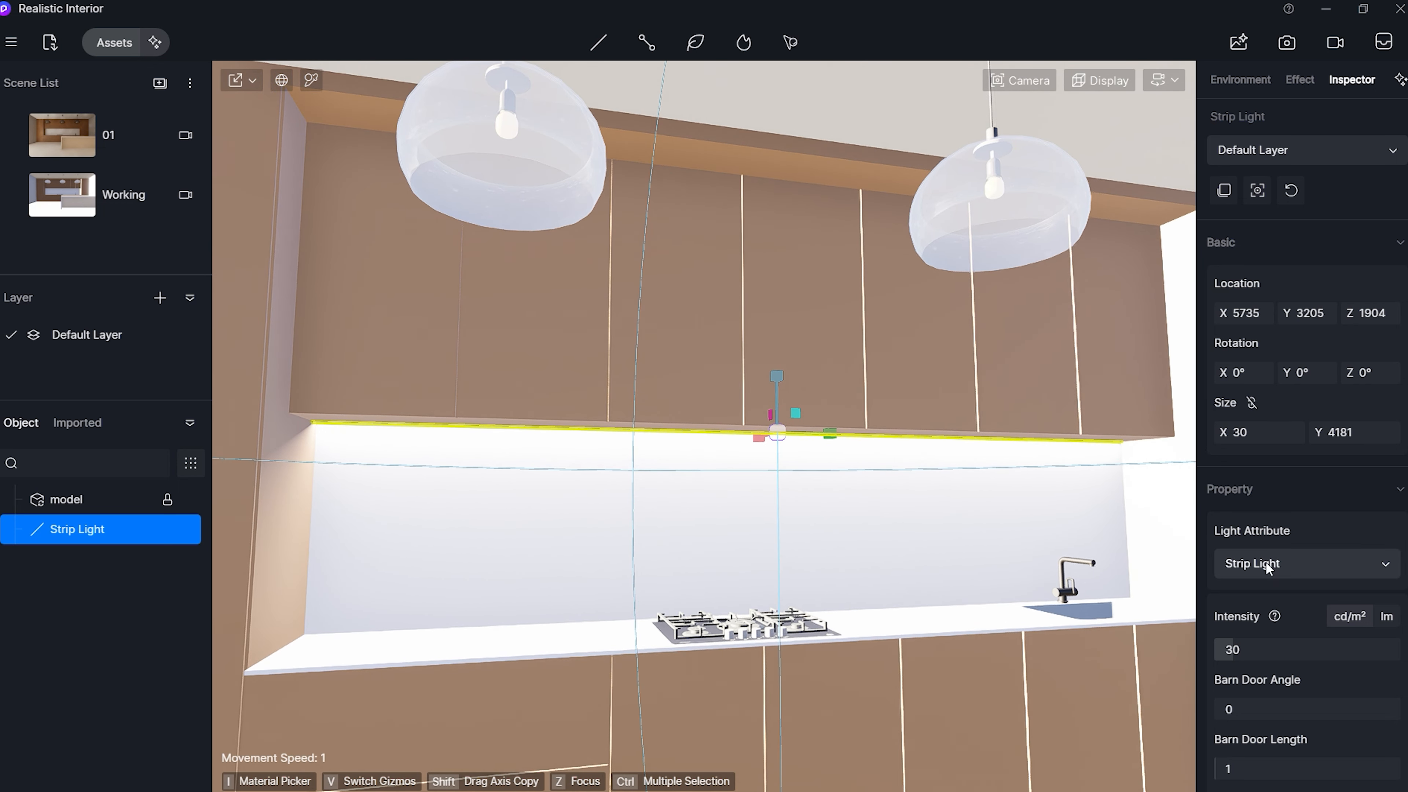
# - Set the cabinet strip light's intensity to 10 and its attenuation radius to 3000
pyautogui.click(1251, 649)
pyautogui.write('10')
pyautogui.press('Return')
pyautogui.scroll(-3, 1251, 649)
pyautogui.click(1251, 650)
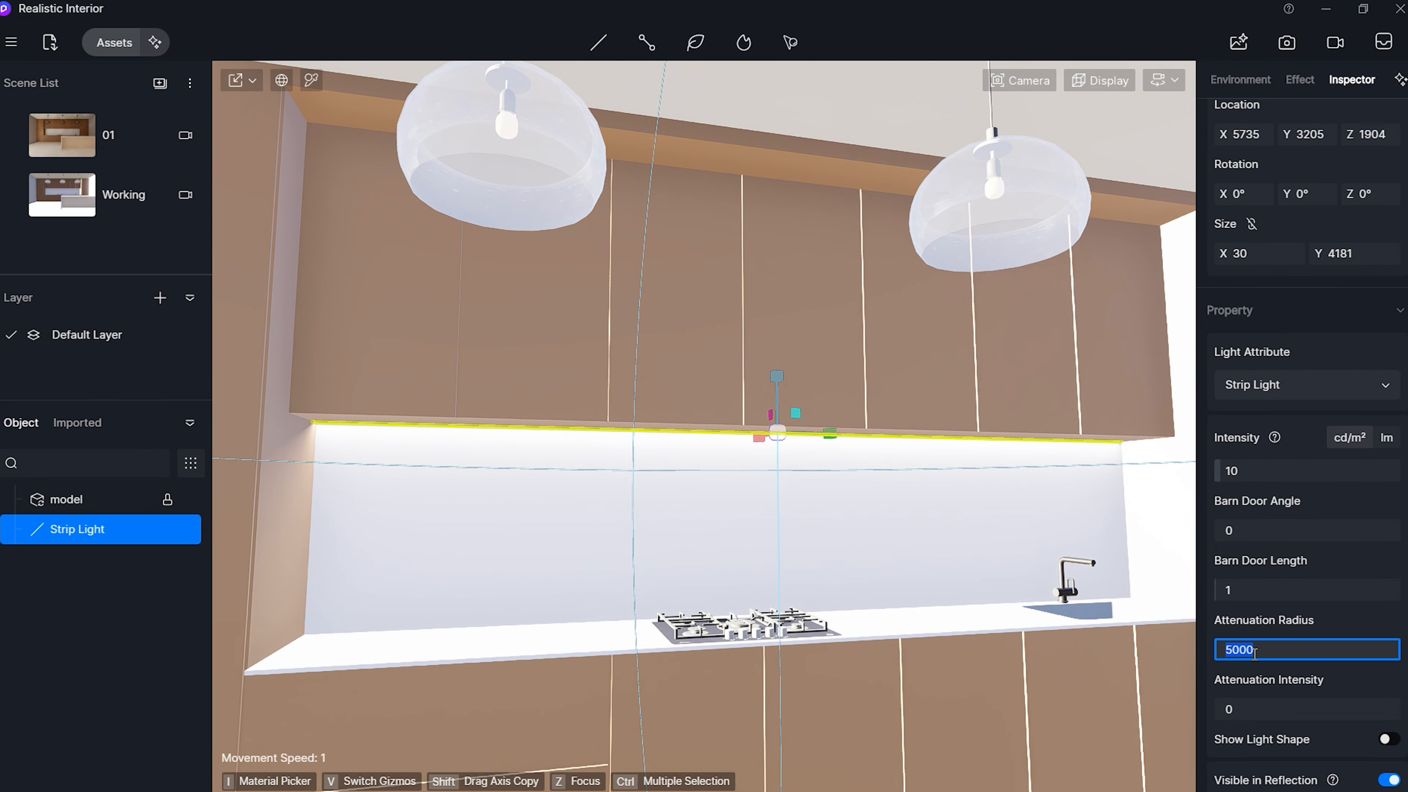
pyautogui.write('3000')
pyautogui.press('Return')
# - Place a copy of the strip light beneath the overhang of the island counter
pyautogui.scroll(-5, 427, 491)
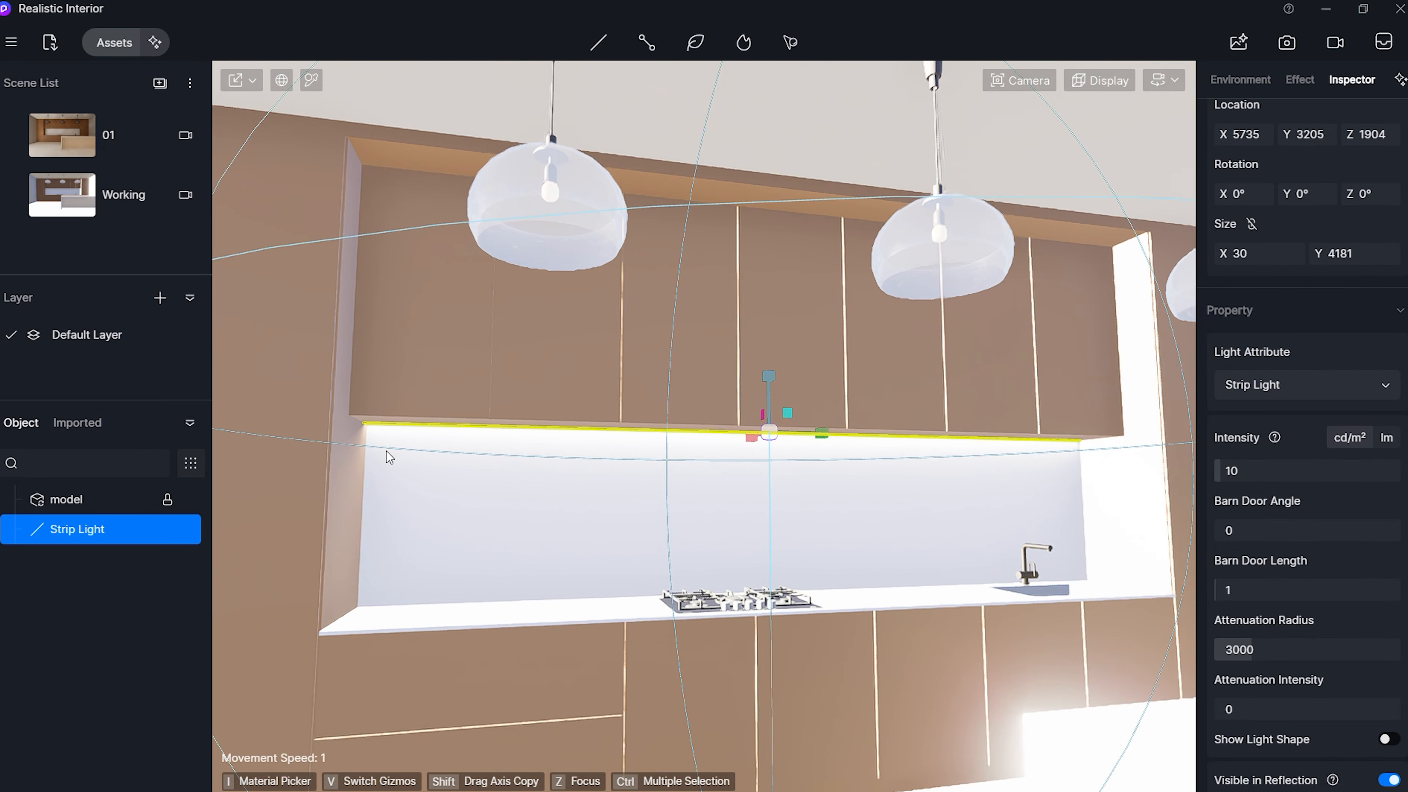
pyautogui.press('e')
pyautogui.press('d')
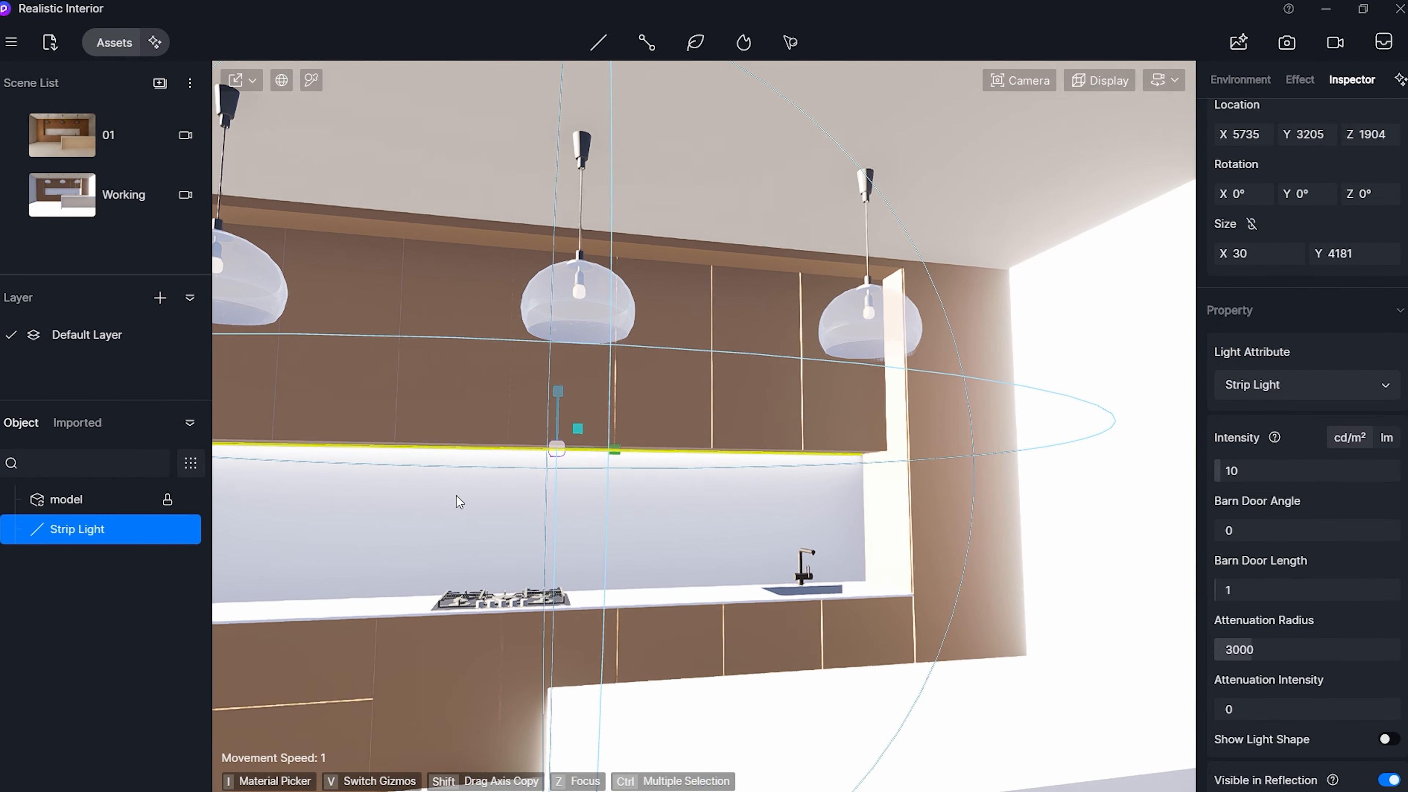
pyautogui.press('q')
pyautogui.press('q')
pyautogui.press('s')
pyautogui.press('d')
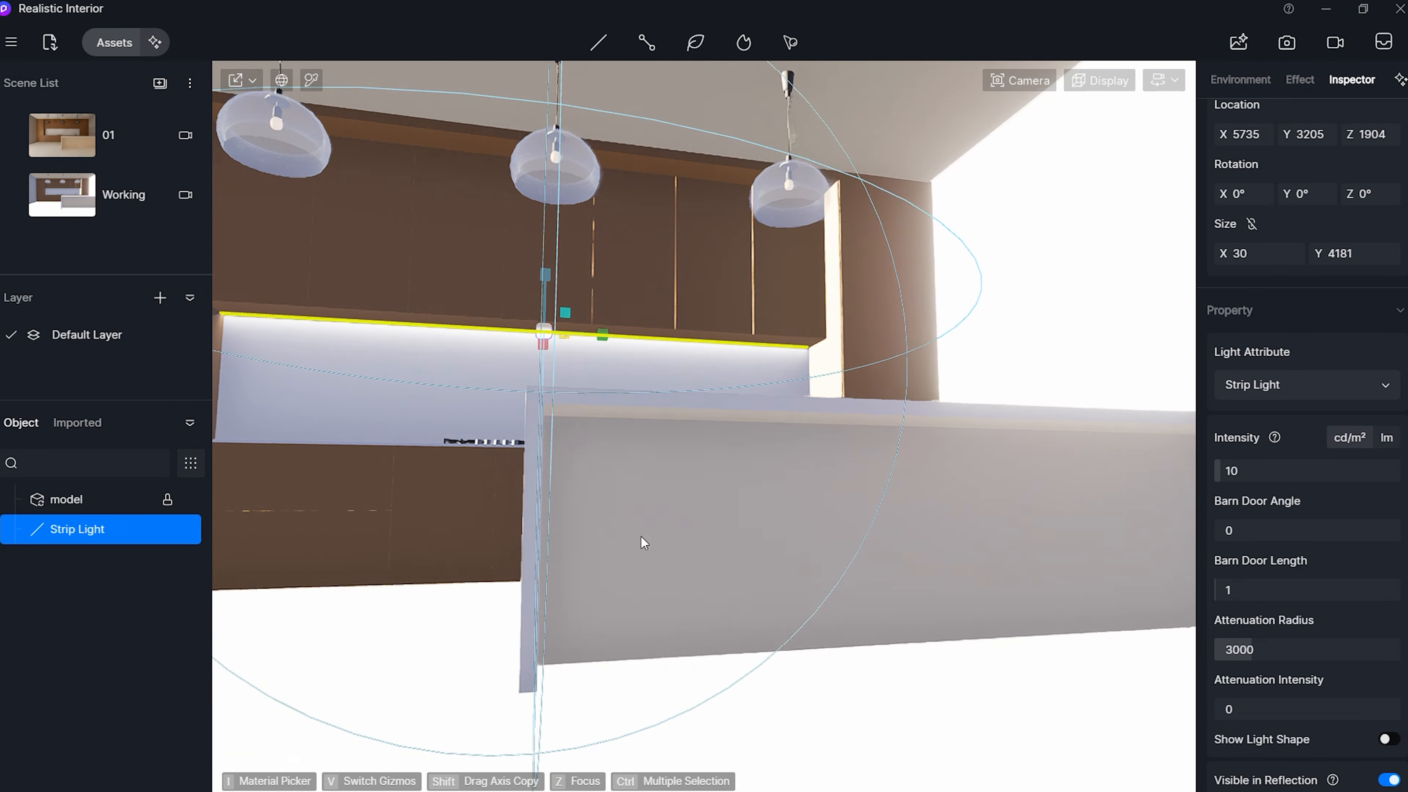
pyautogui.hotkey('ctrl', 'v')
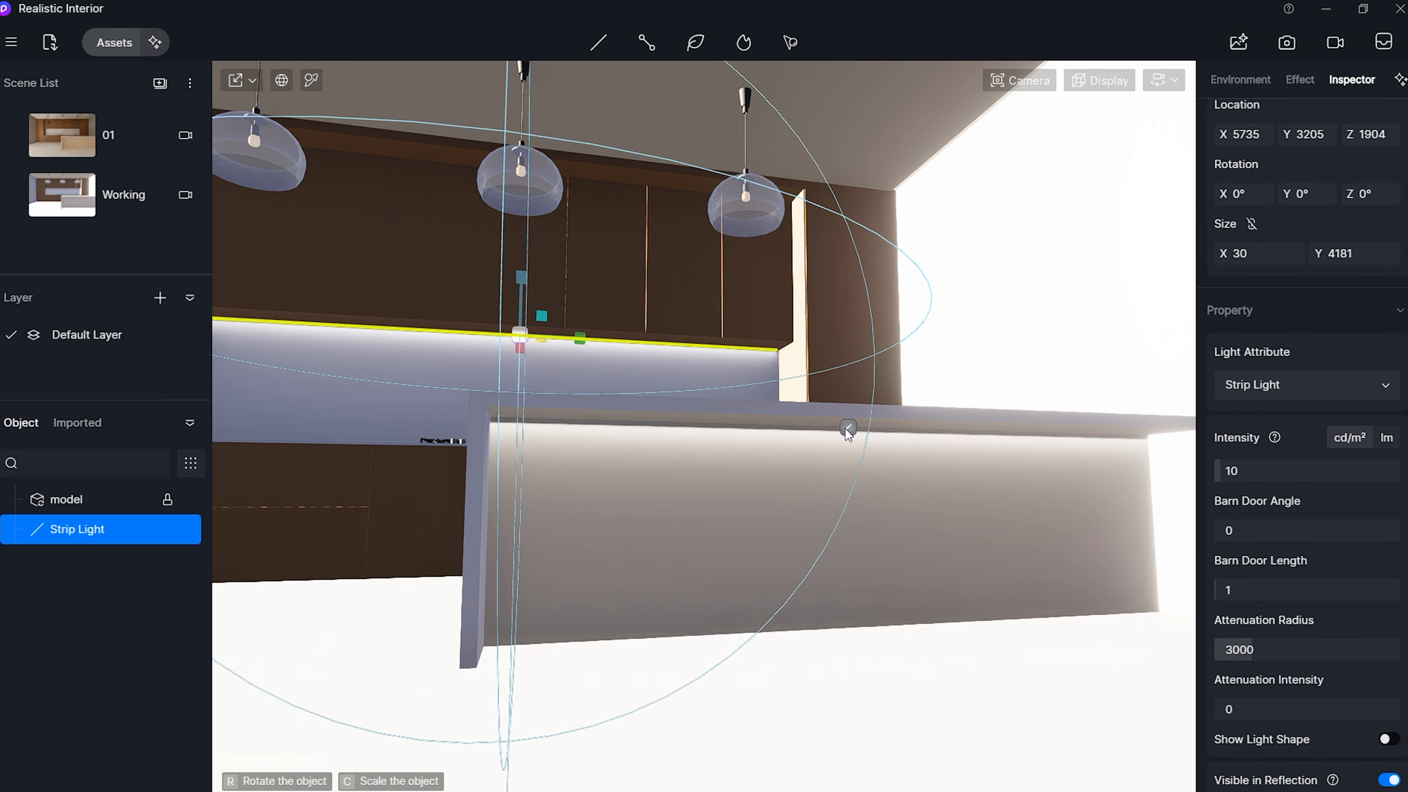
pyautogui.click(847, 431)
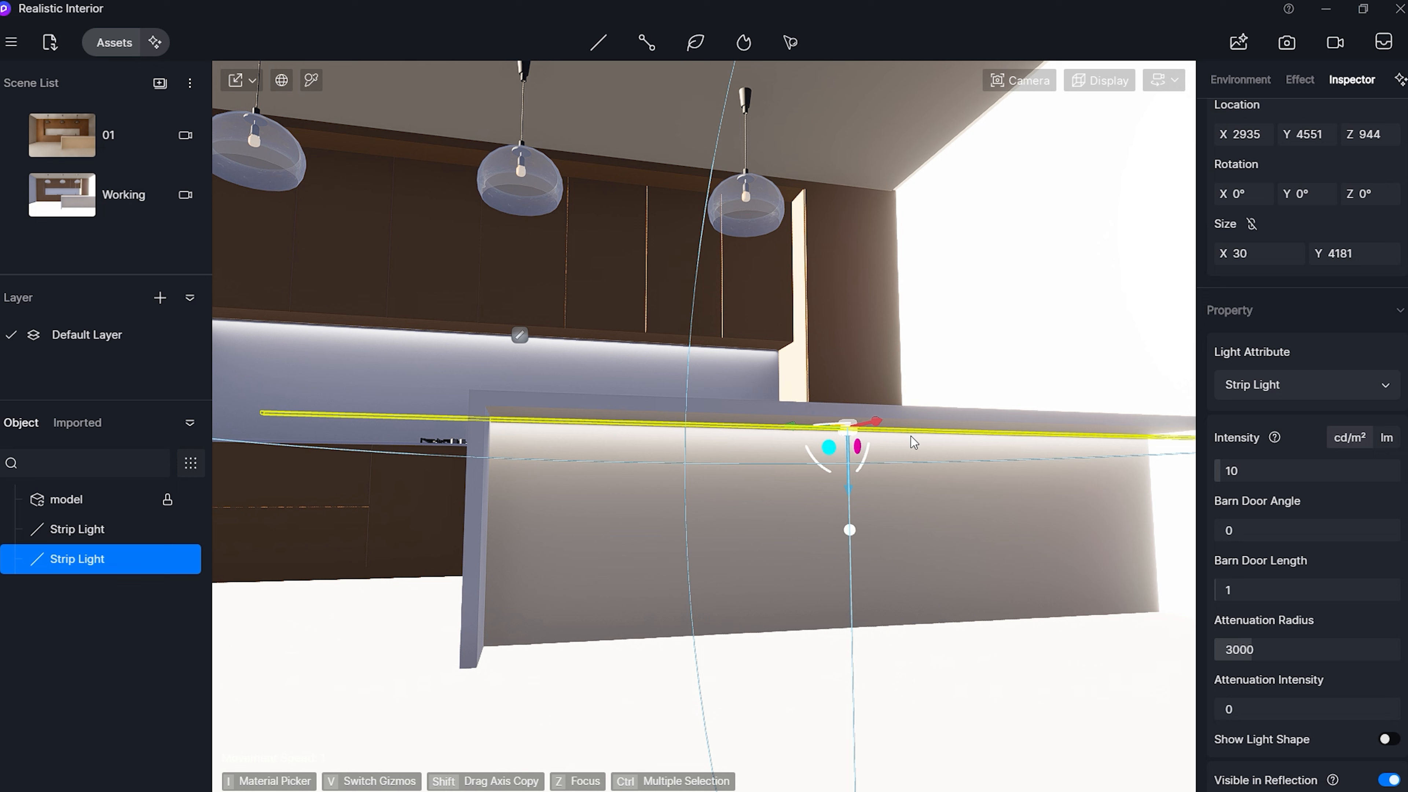
# - Shorten the island strip light to about 2867 and shift it to about Y 4617 so it fits between the counter ends
pyautogui.moveTo(902, 433); pyautogui.dragTo(671, 420)
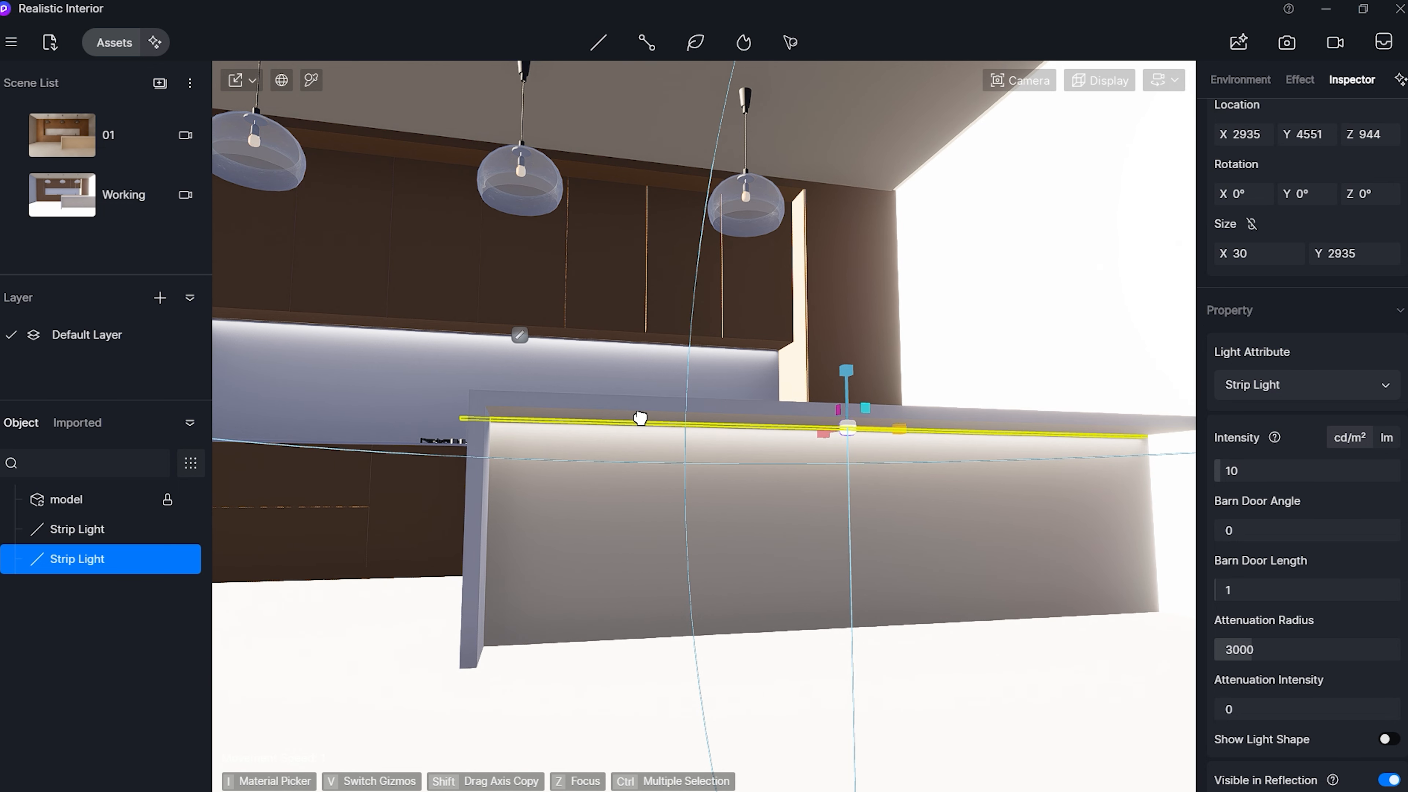
pyautogui.press('v')
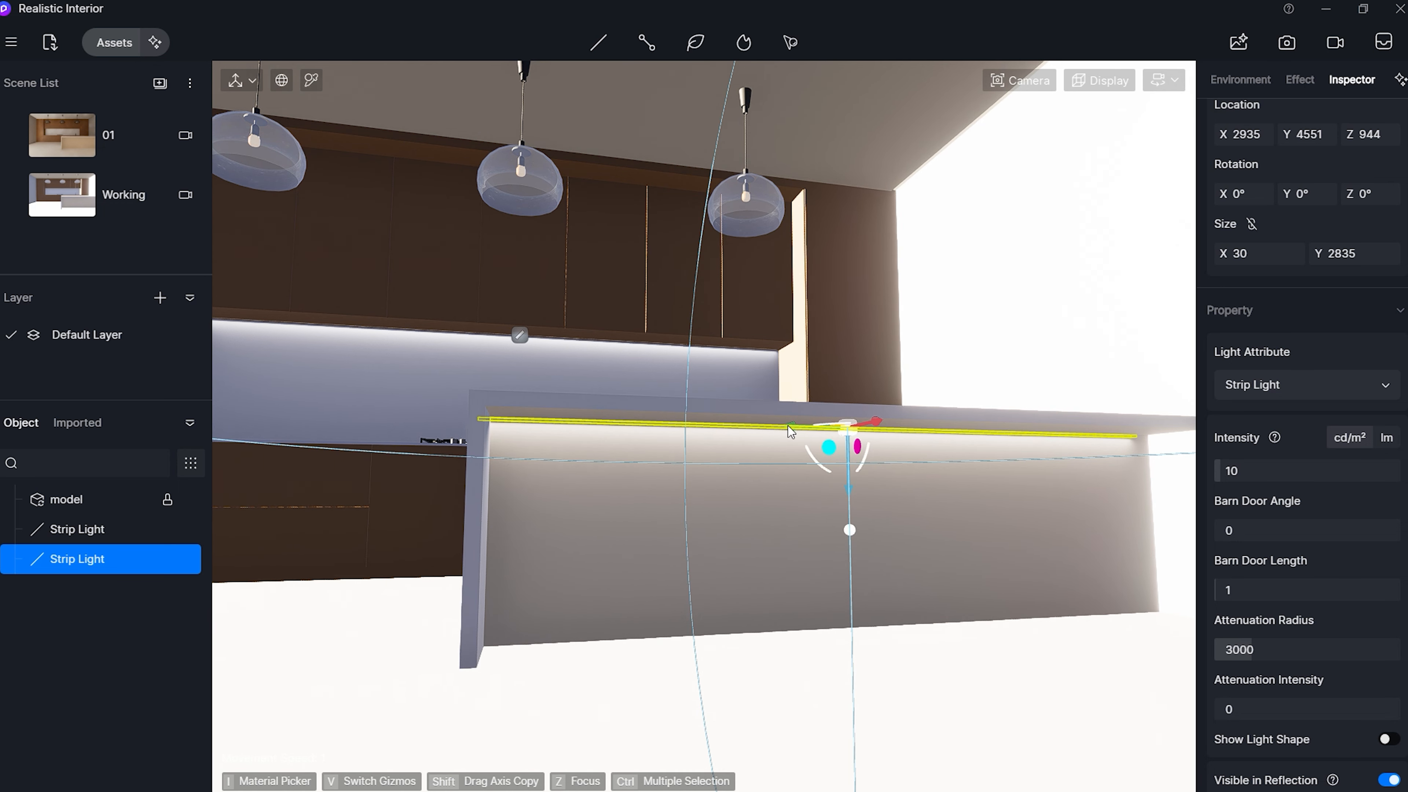
pyautogui.moveTo(787, 426); pyautogui.dragTo(804, 427)
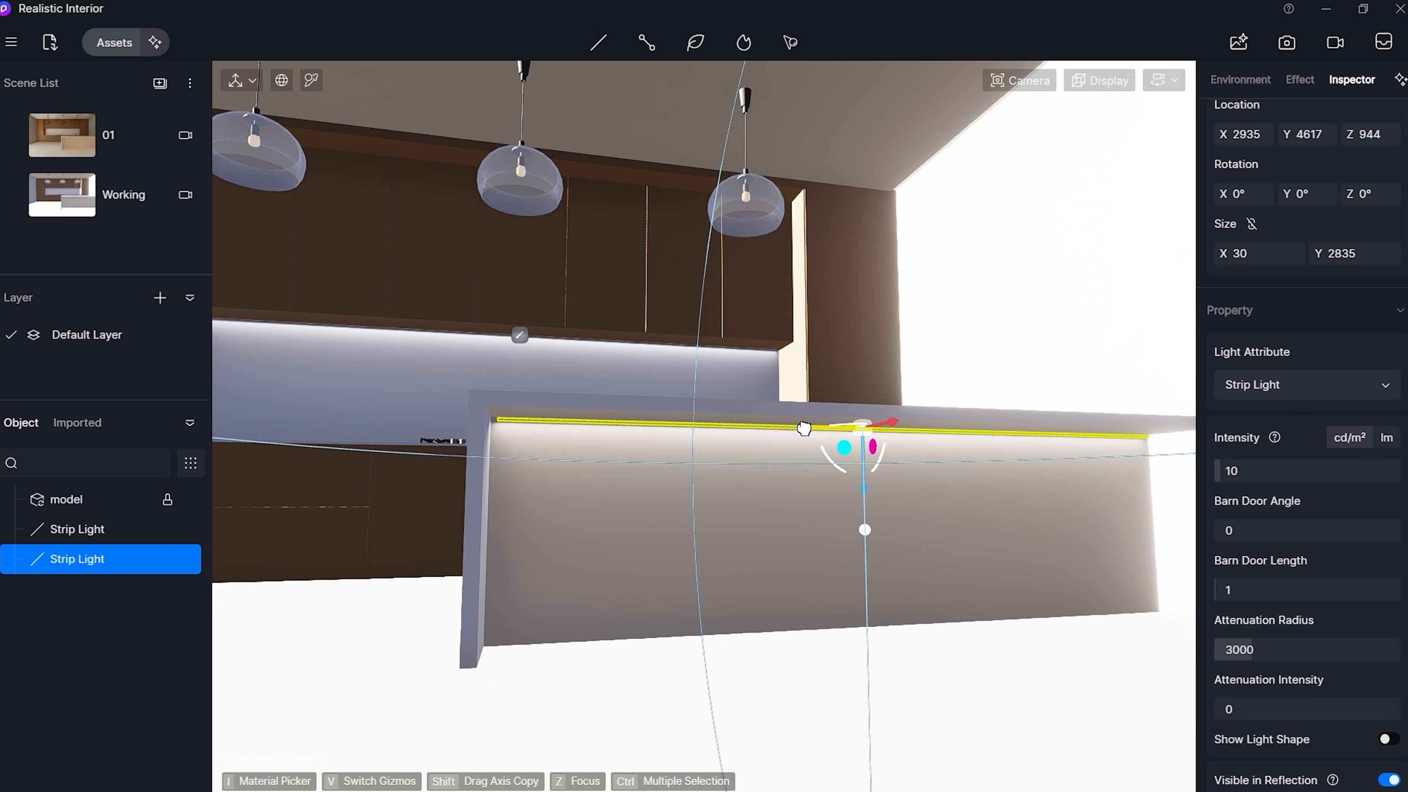
pyautogui.press('v')
pyautogui.moveTo(916, 437); pyautogui.dragTo(921, 438)
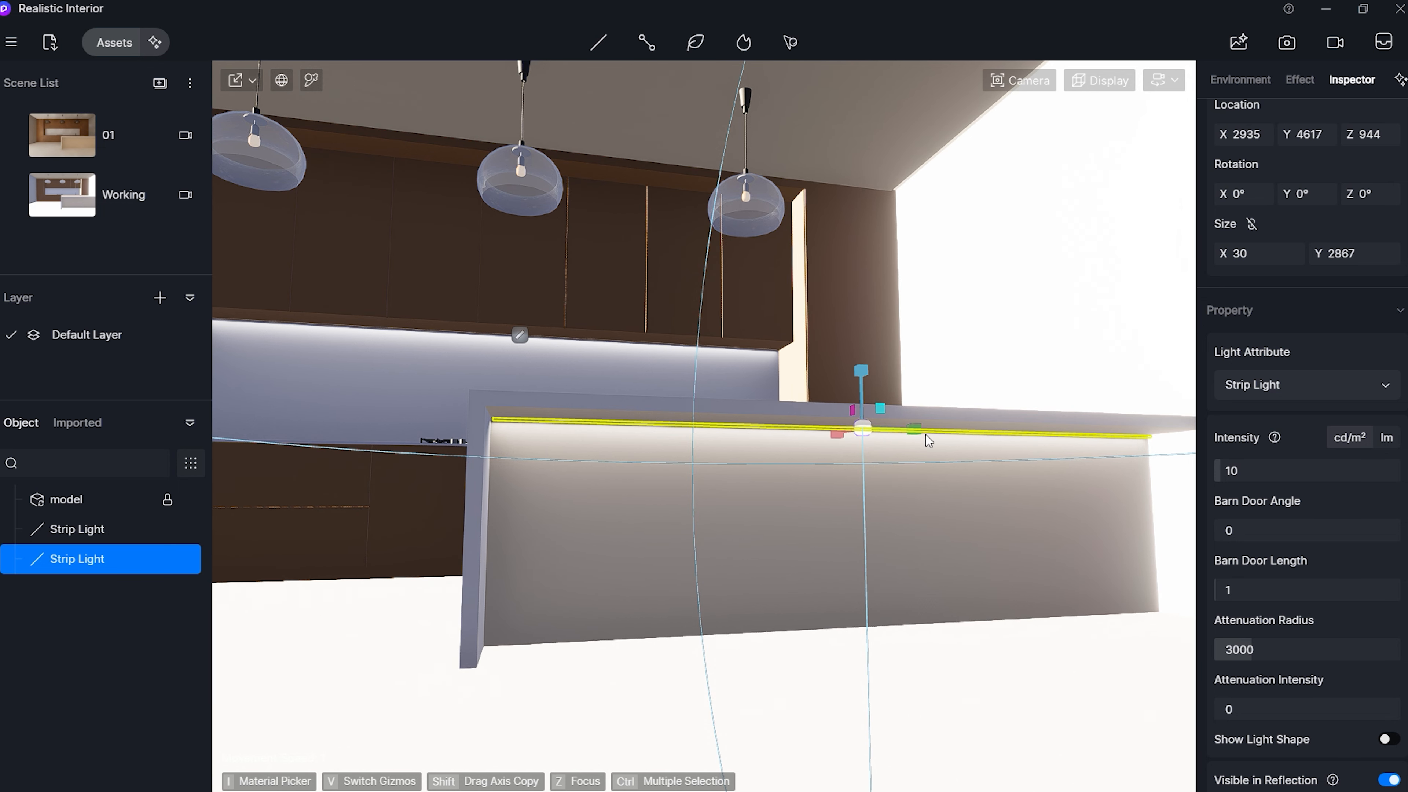
pyautogui.press('v')
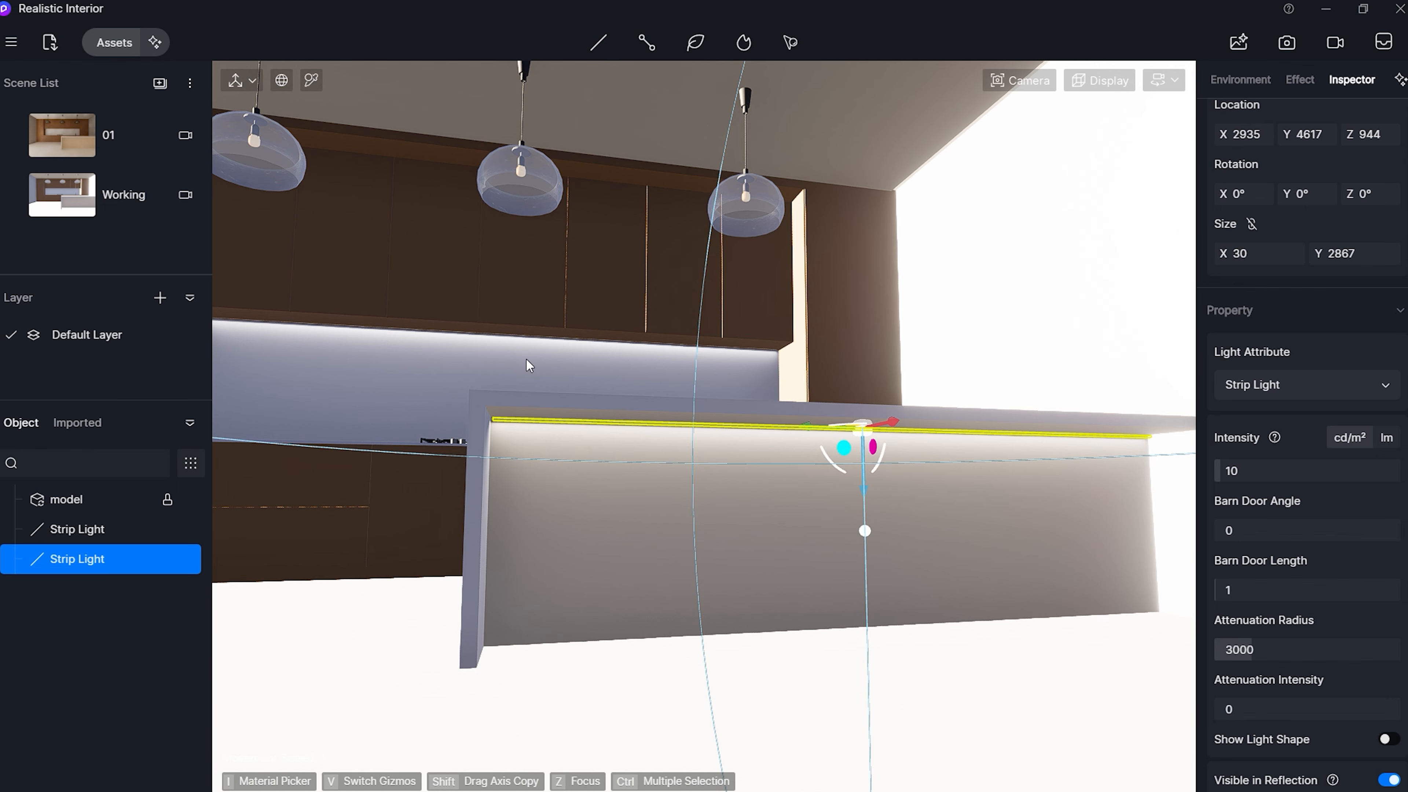
# - Raise the island strip light against the underside of the counter, to about Z 950, and deselect it
pyautogui.click(750, 432)
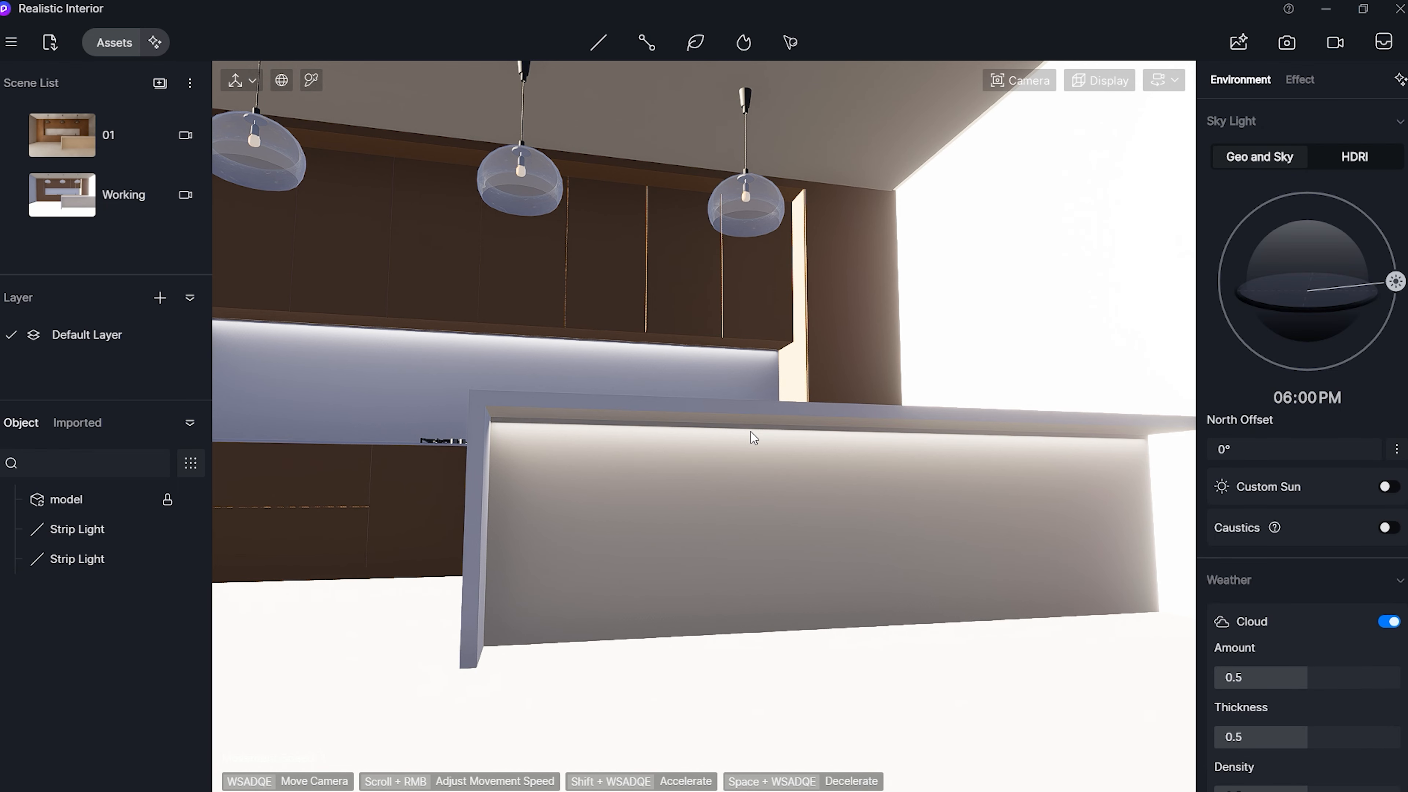
pyautogui.click(857, 429)
pyautogui.moveTo(864, 492); pyautogui.dragTo(865, 490)
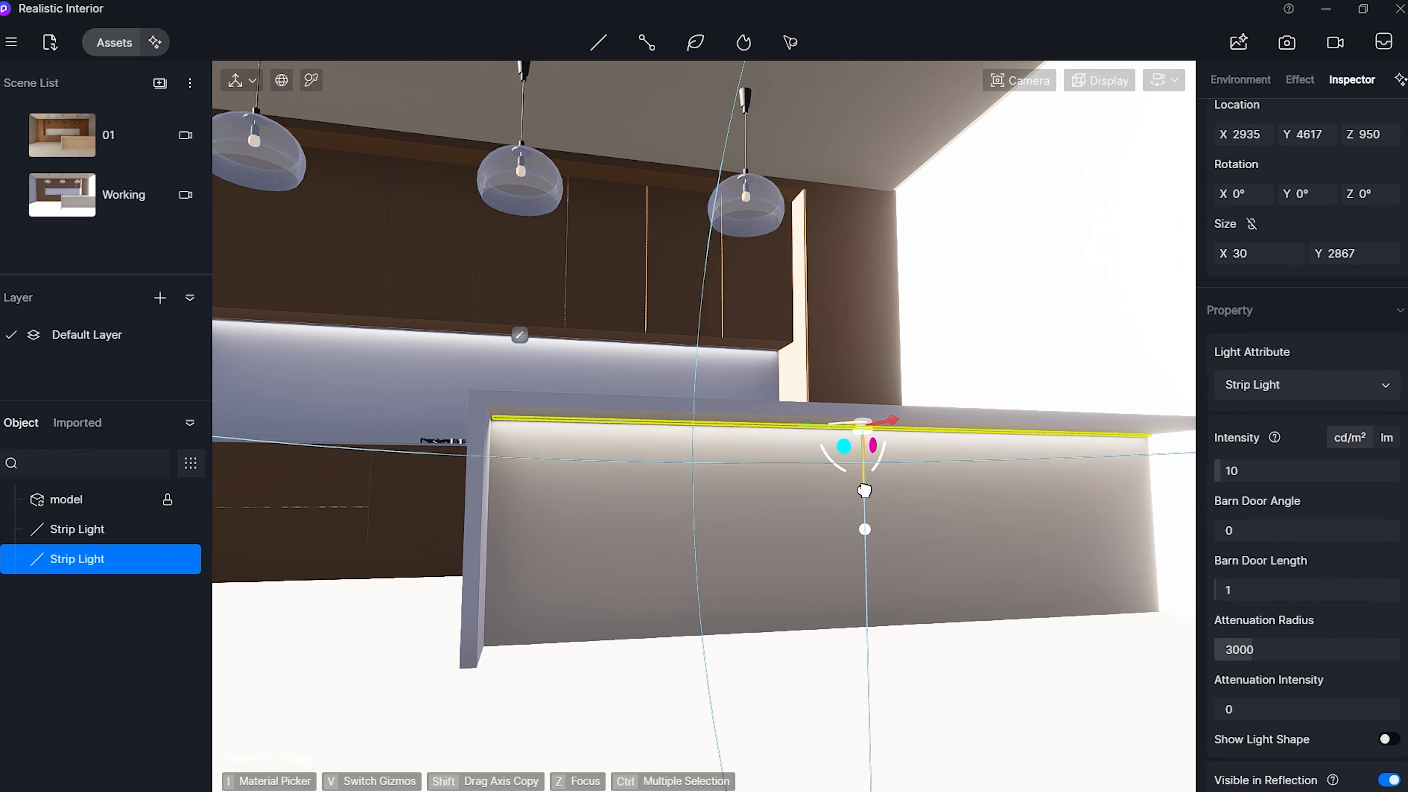
pyautogui.click(832, 459)
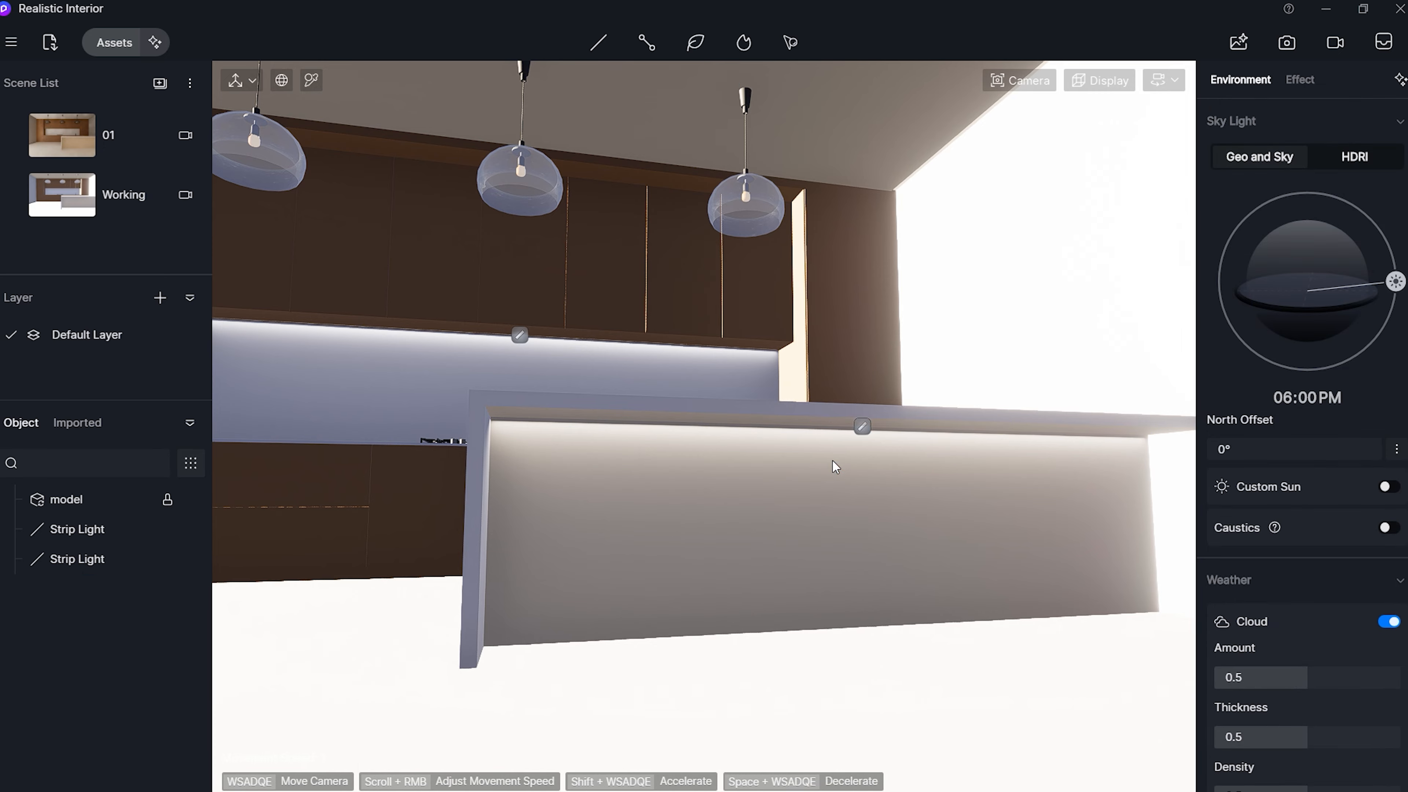
# - Return to scene 01 and set the realtime quality to Precise
pyautogui.click(81, 199)
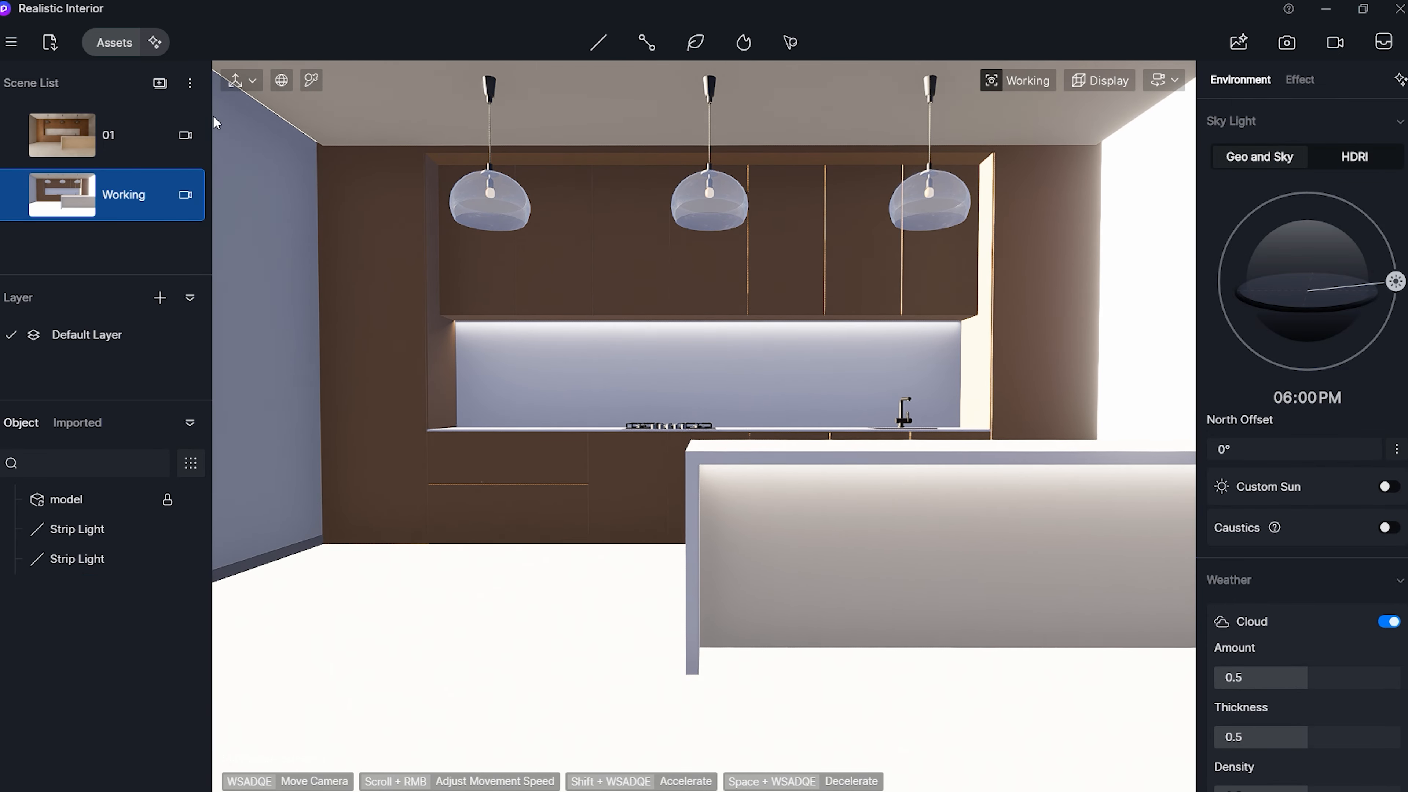
pyautogui.click(191, 126)
pyautogui.click(1103, 81)
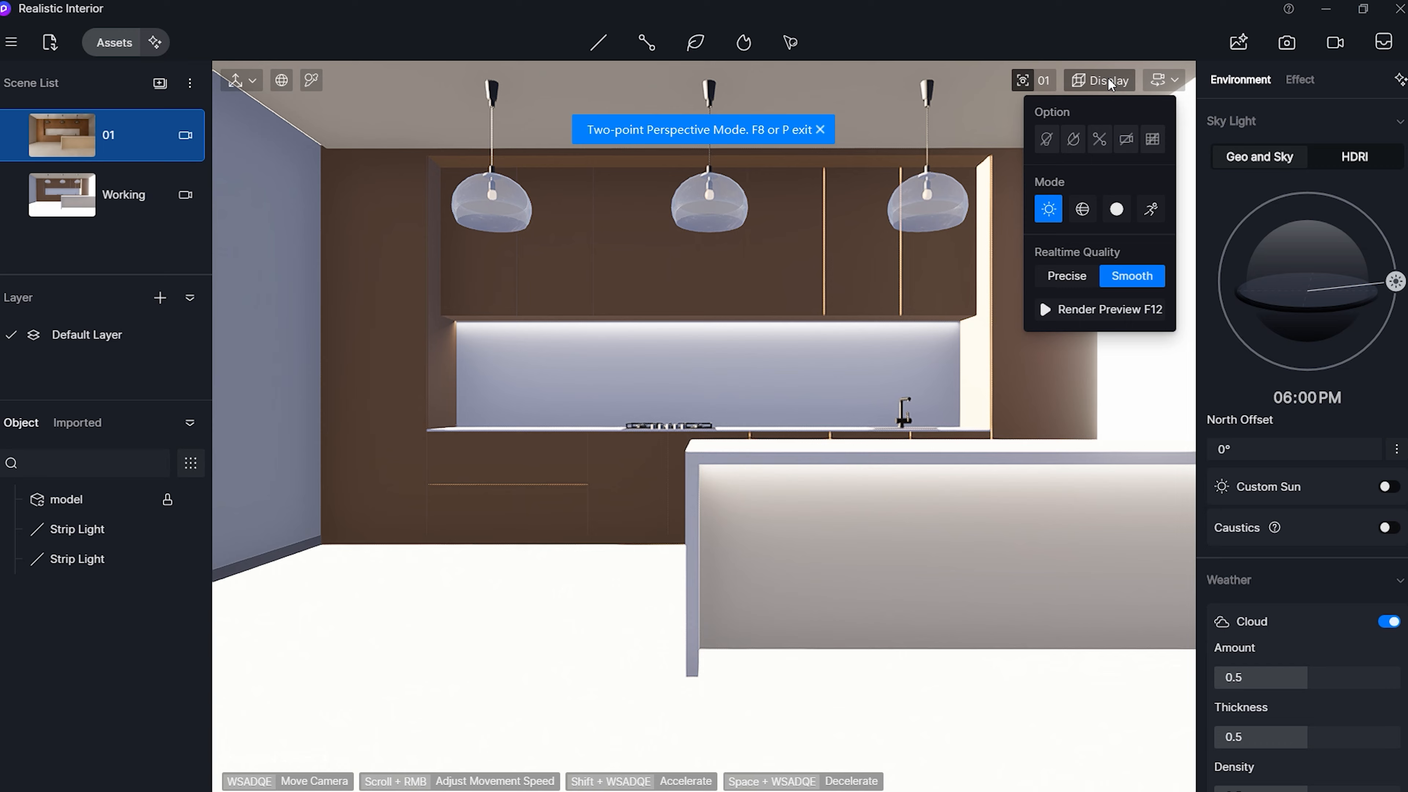
pyautogui.click(1066, 276)
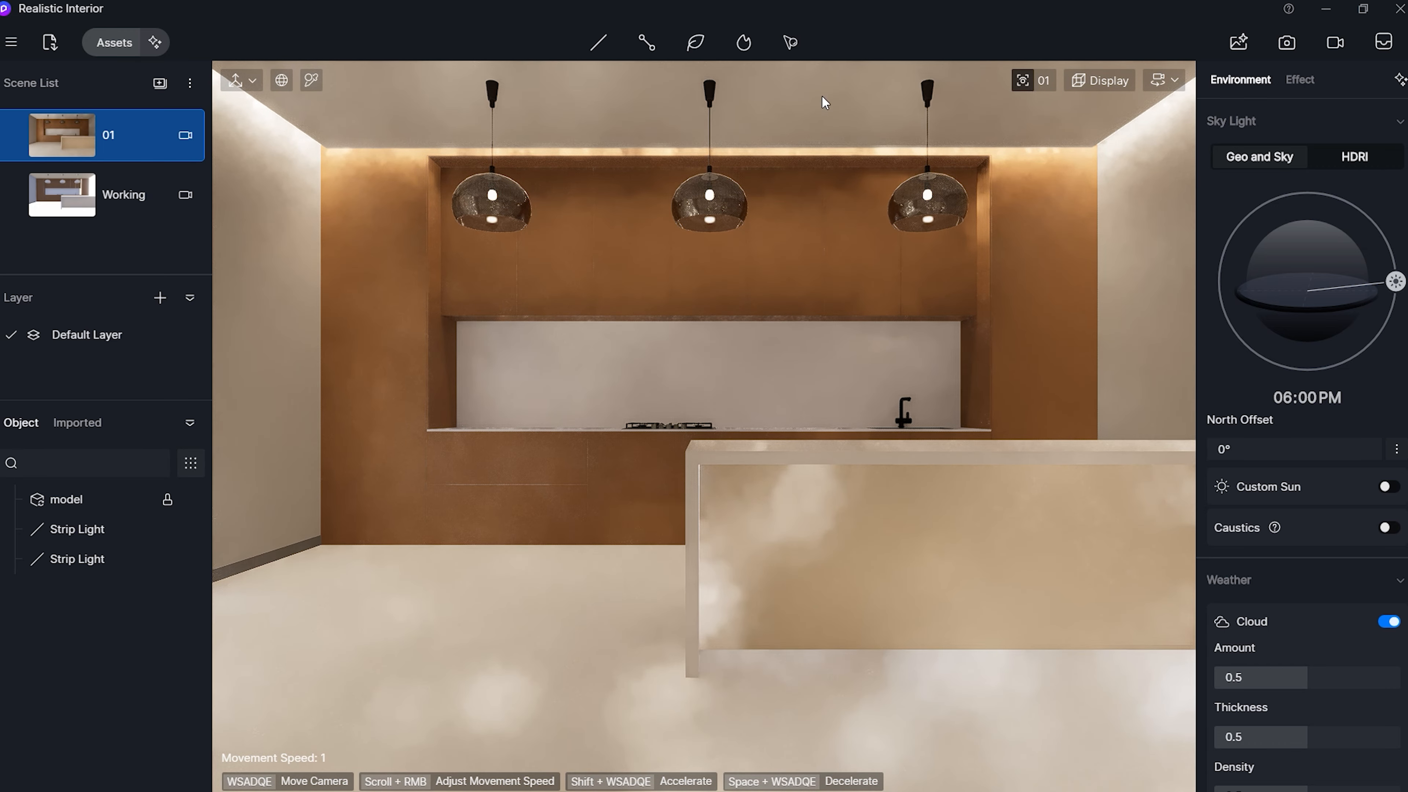
# - Turn off auto exposure for scene 01, set its exposure to 0.6, and update the saved scene
pyautogui.click(1044, 82)
pyautogui.click(1047, 171)
pyautogui.write('0.')
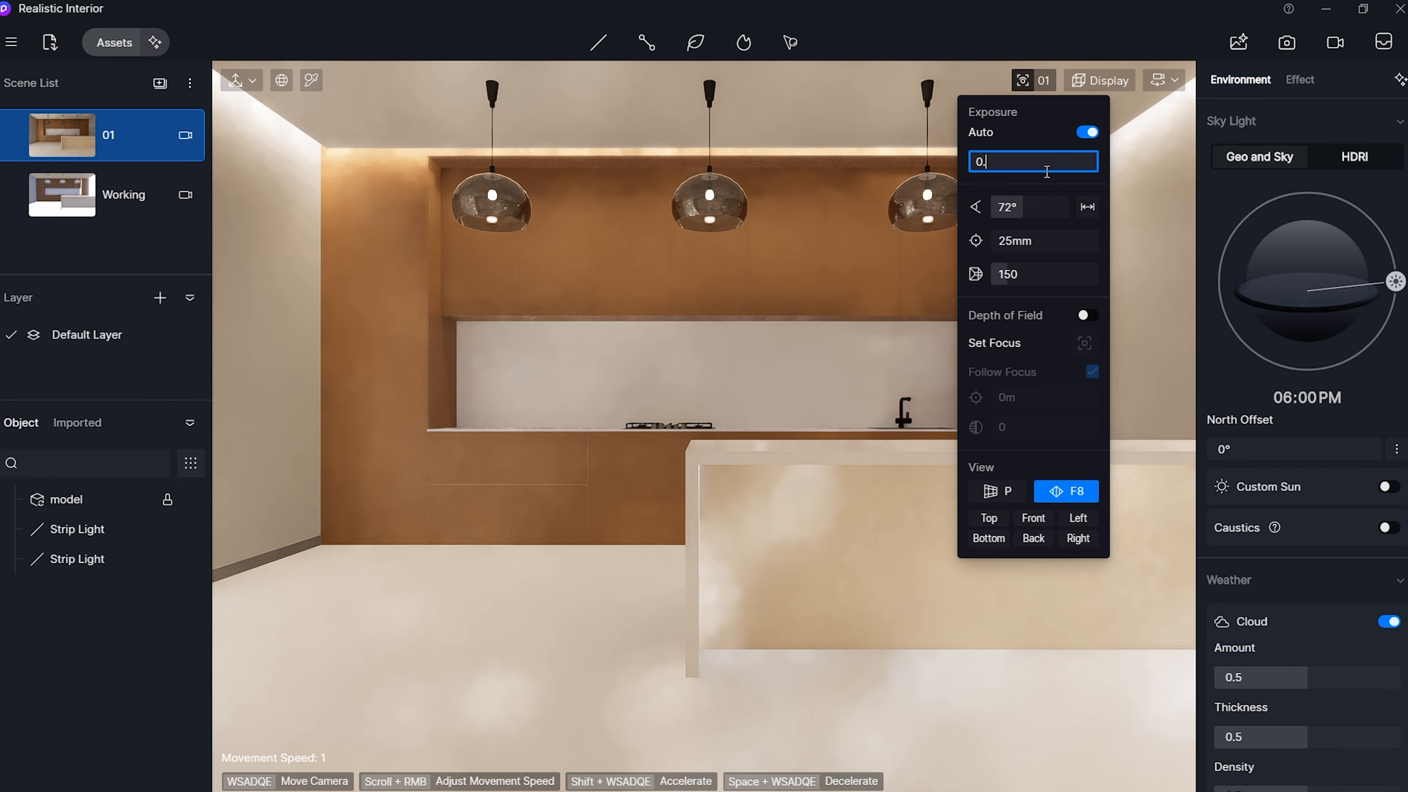
pyautogui.write('5')
pyautogui.press('Return')
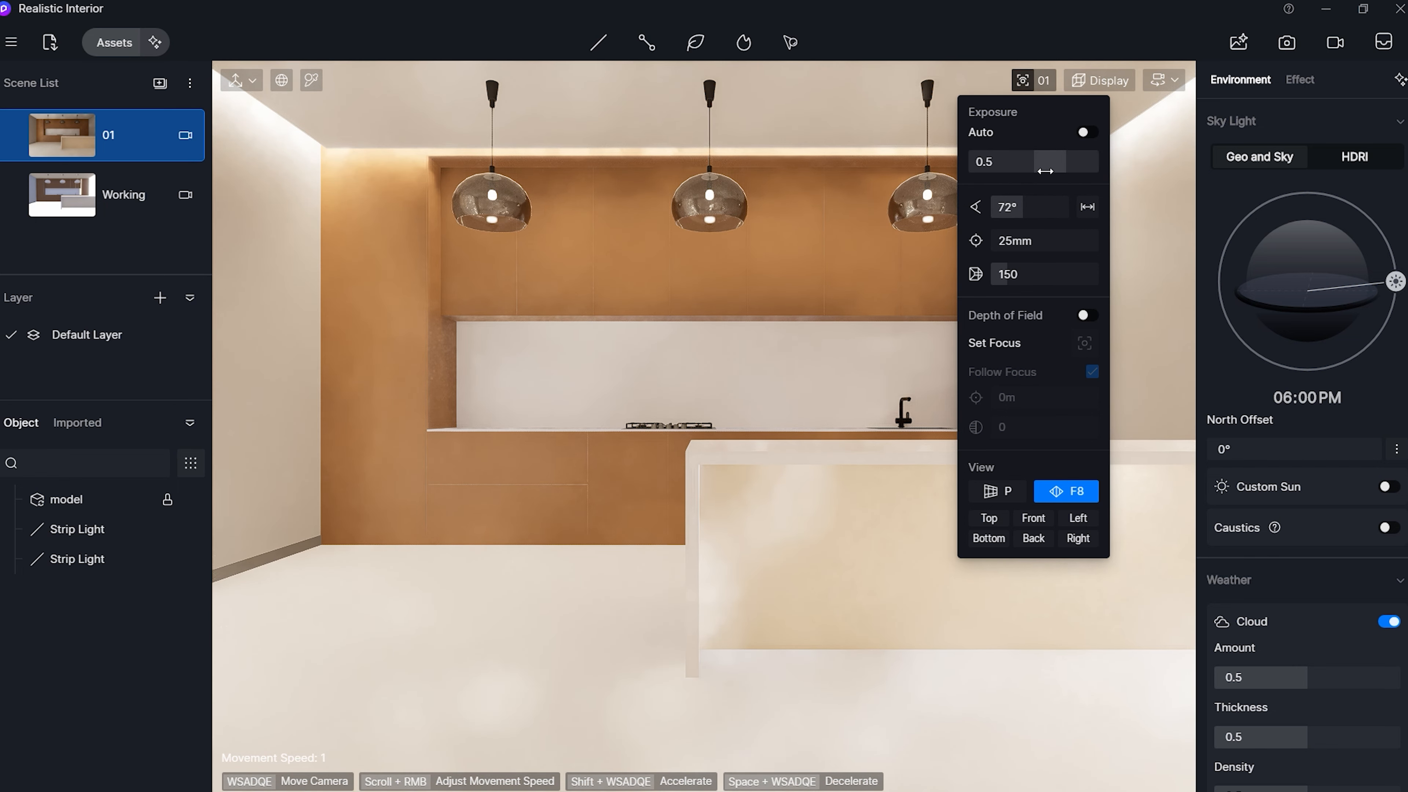
pyautogui.moveTo(1045, 171); pyautogui.dragTo(1045, 167)
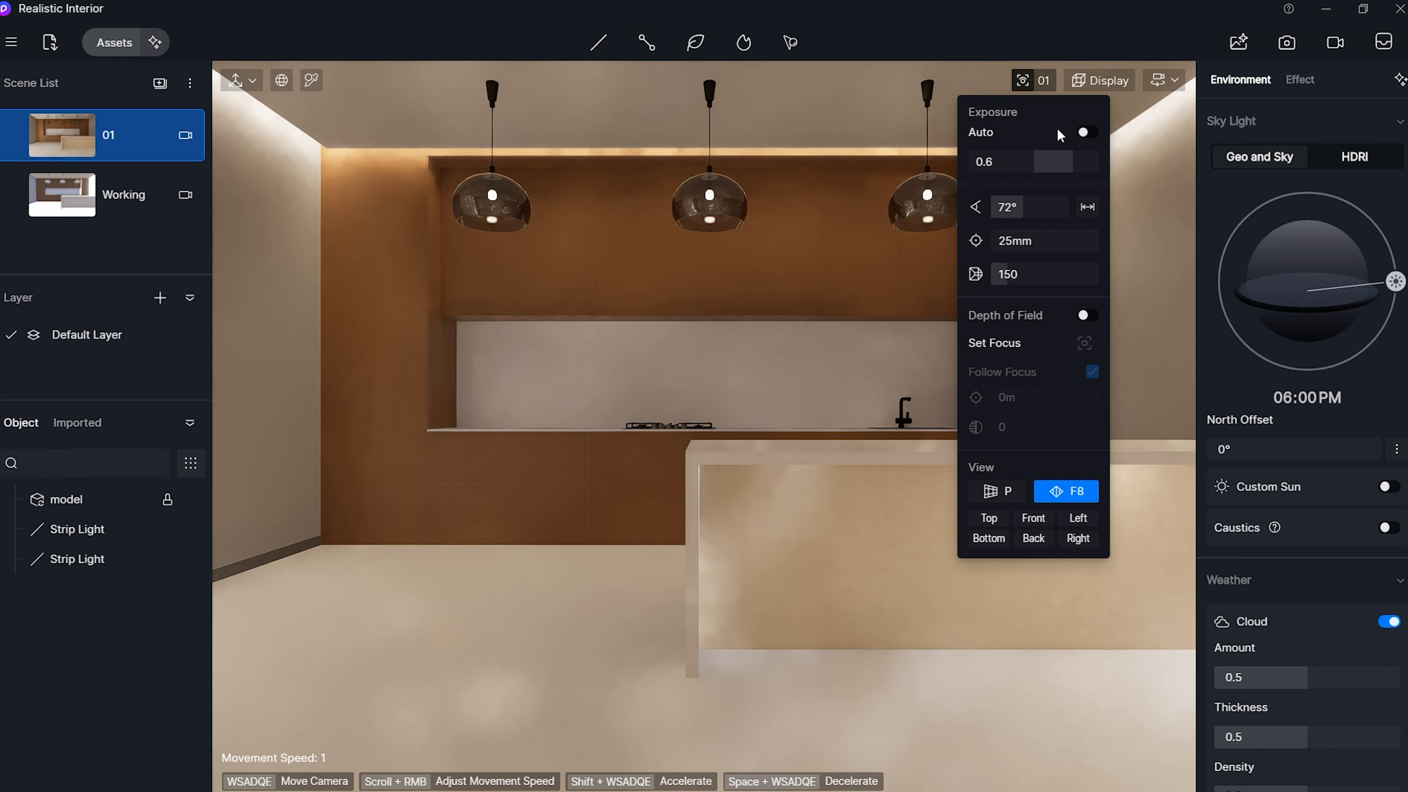
pyautogui.click(1044, 83)
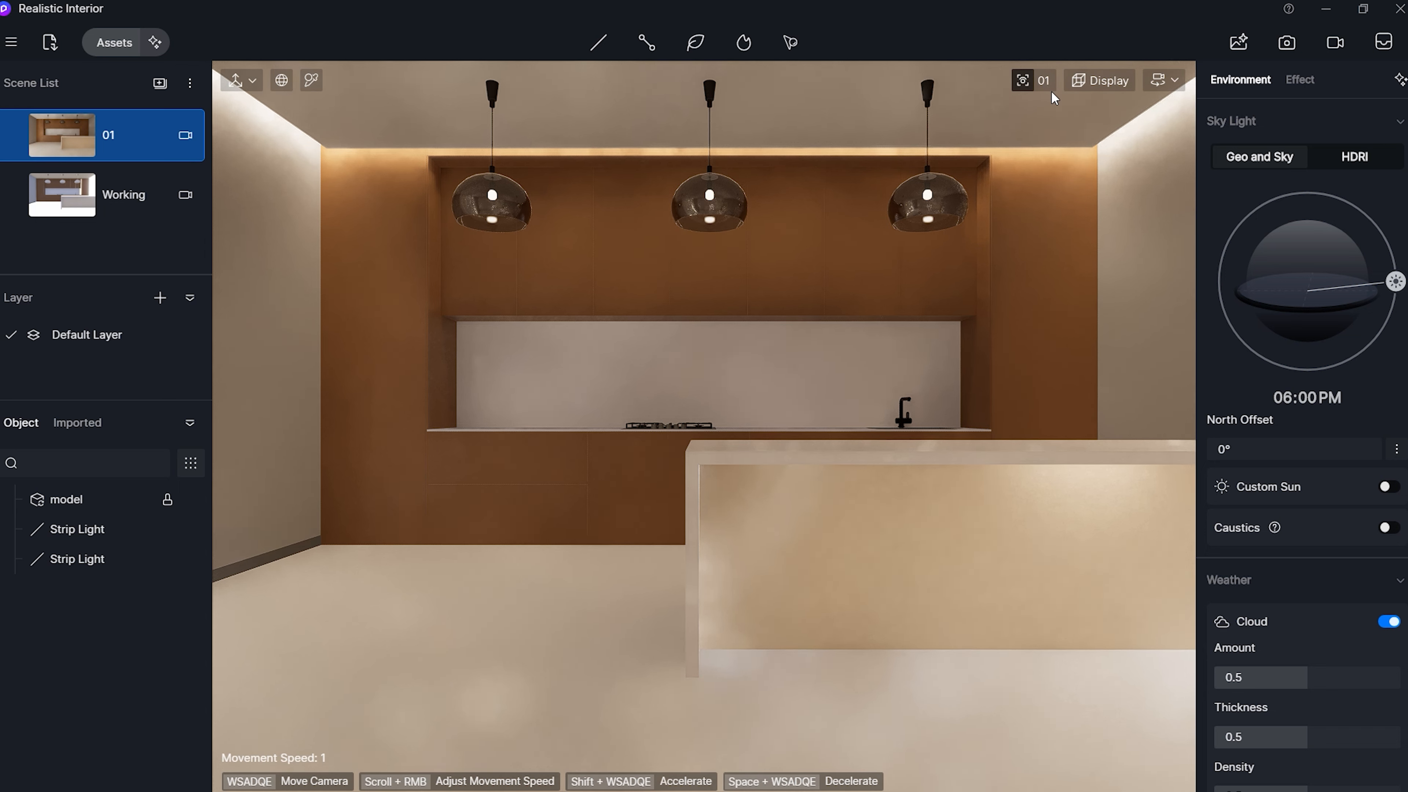
pyautogui.click(12, 138)
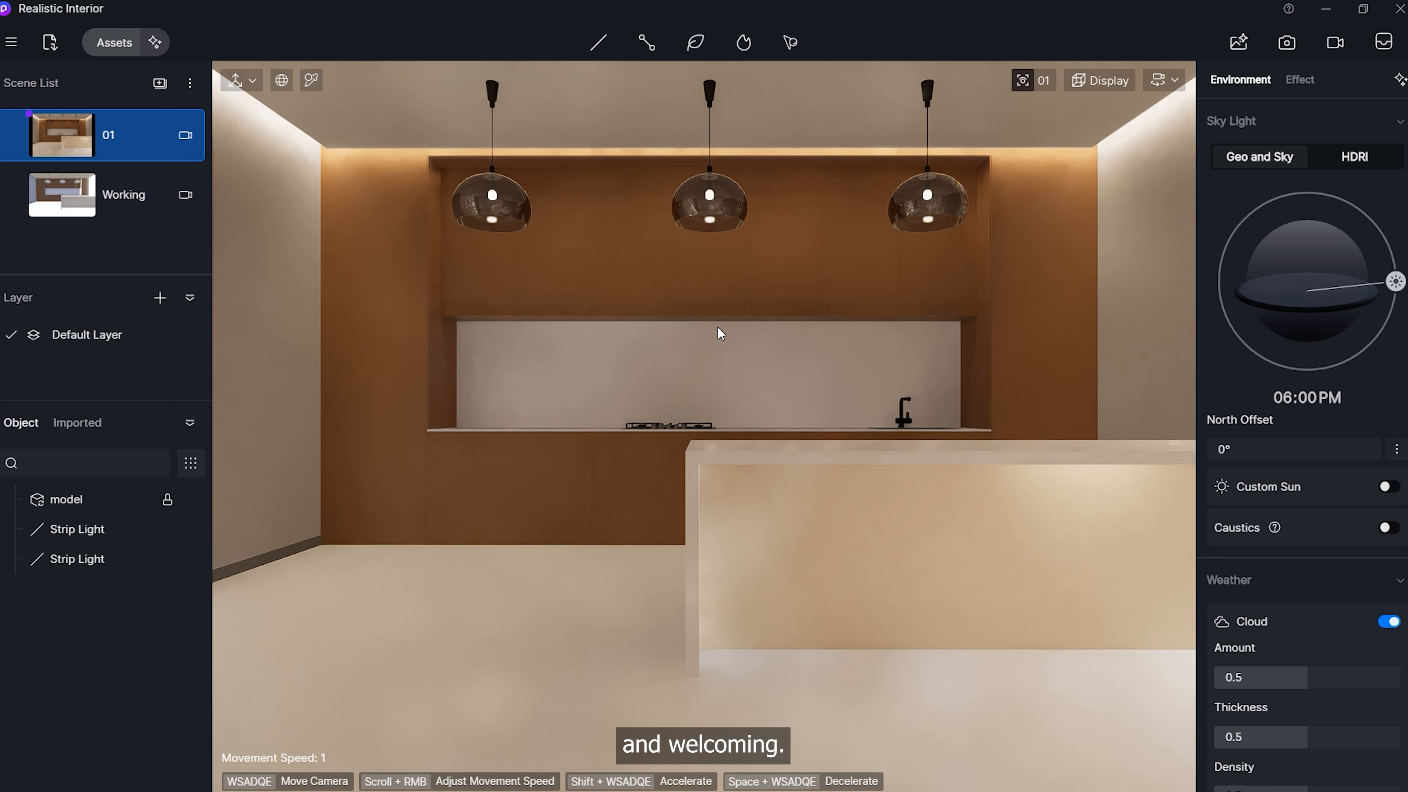
# - Lower the strip light under the upper cabinets to about Z 1879 so it lights the backsplash
pyautogui.click(708, 317)
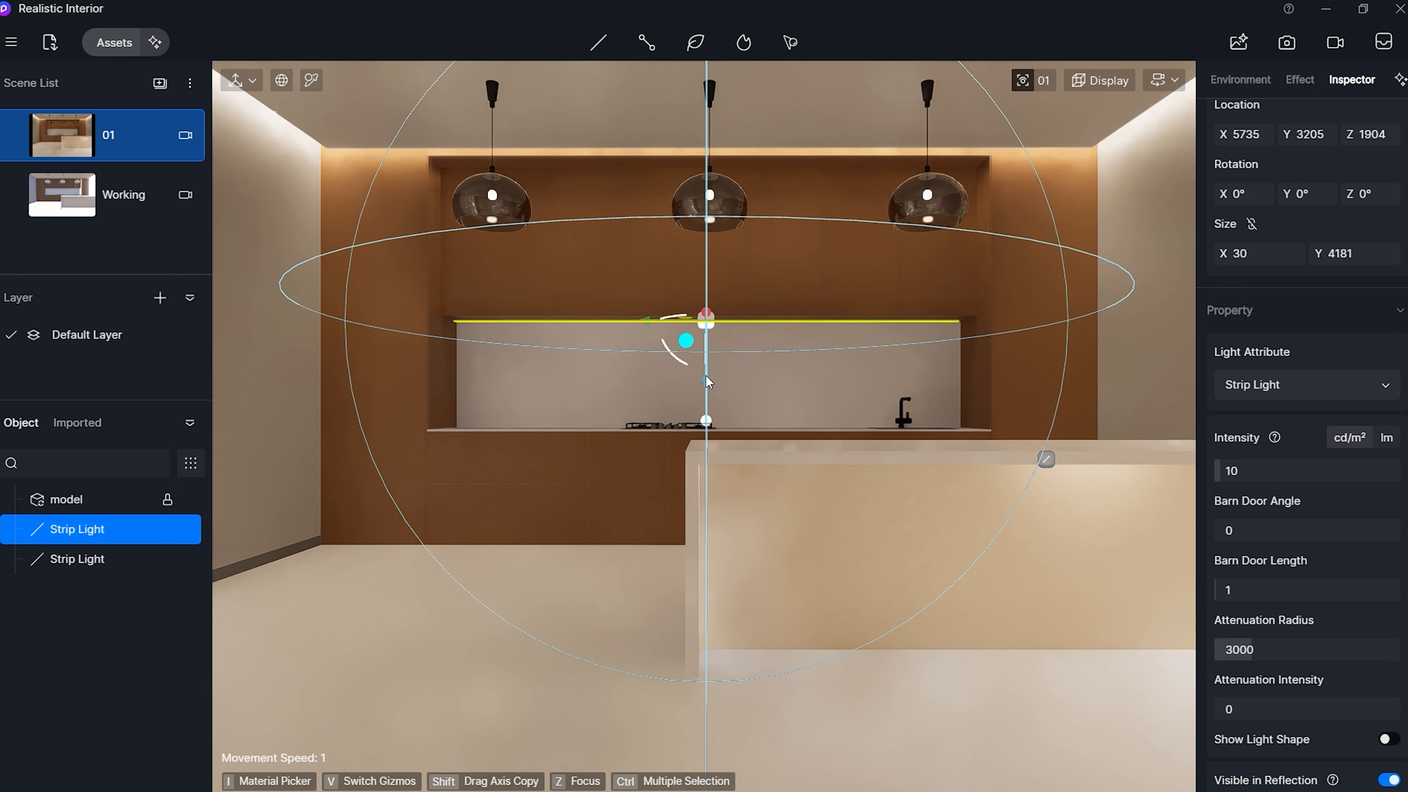
pyautogui.moveTo(707, 379); pyautogui.dragTo(706, 382)
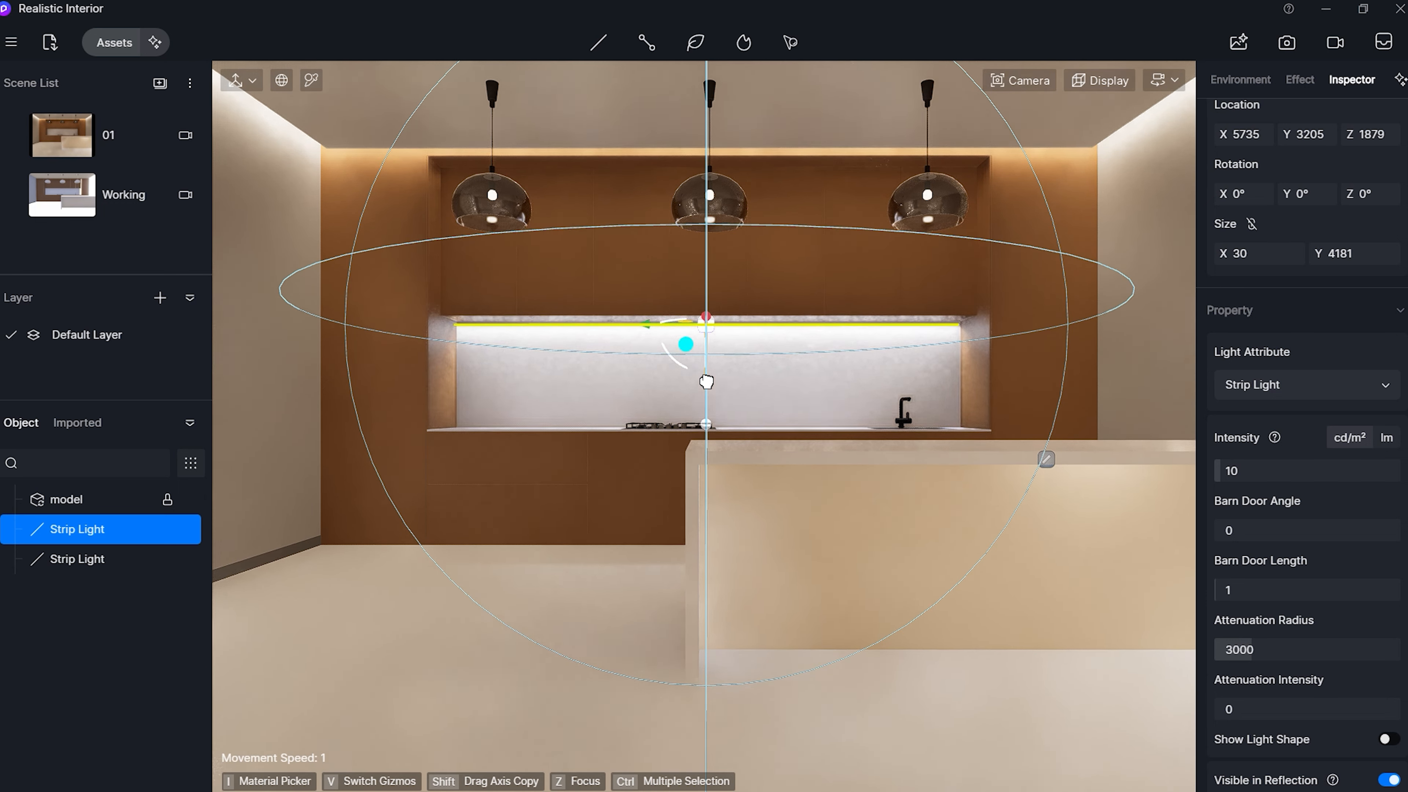
pyautogui.scroll(-4, 1394, 672)
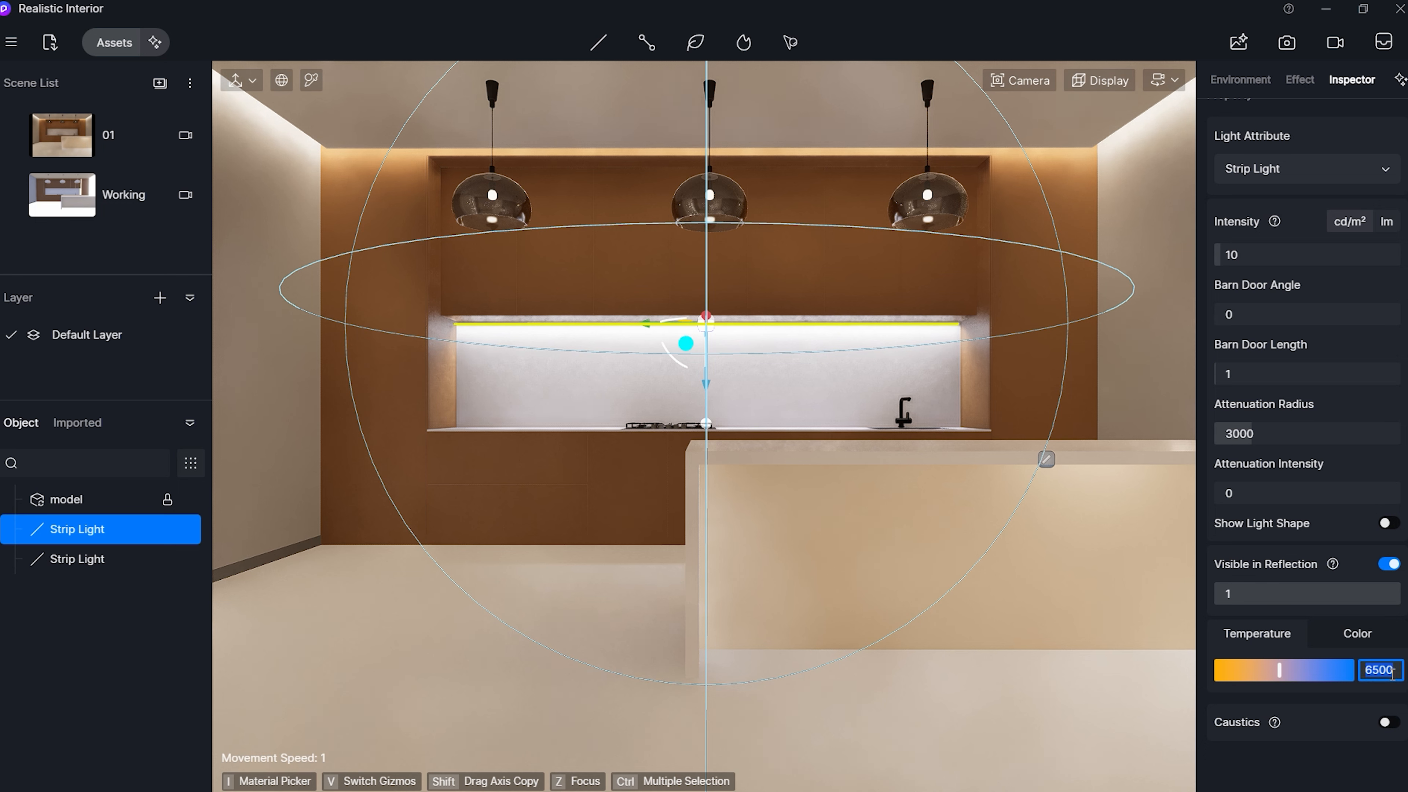
# - Lower the island strip light slightly below the counter's underside and set its attenuation radius to 2500
pyautogui.click(1047, 460)
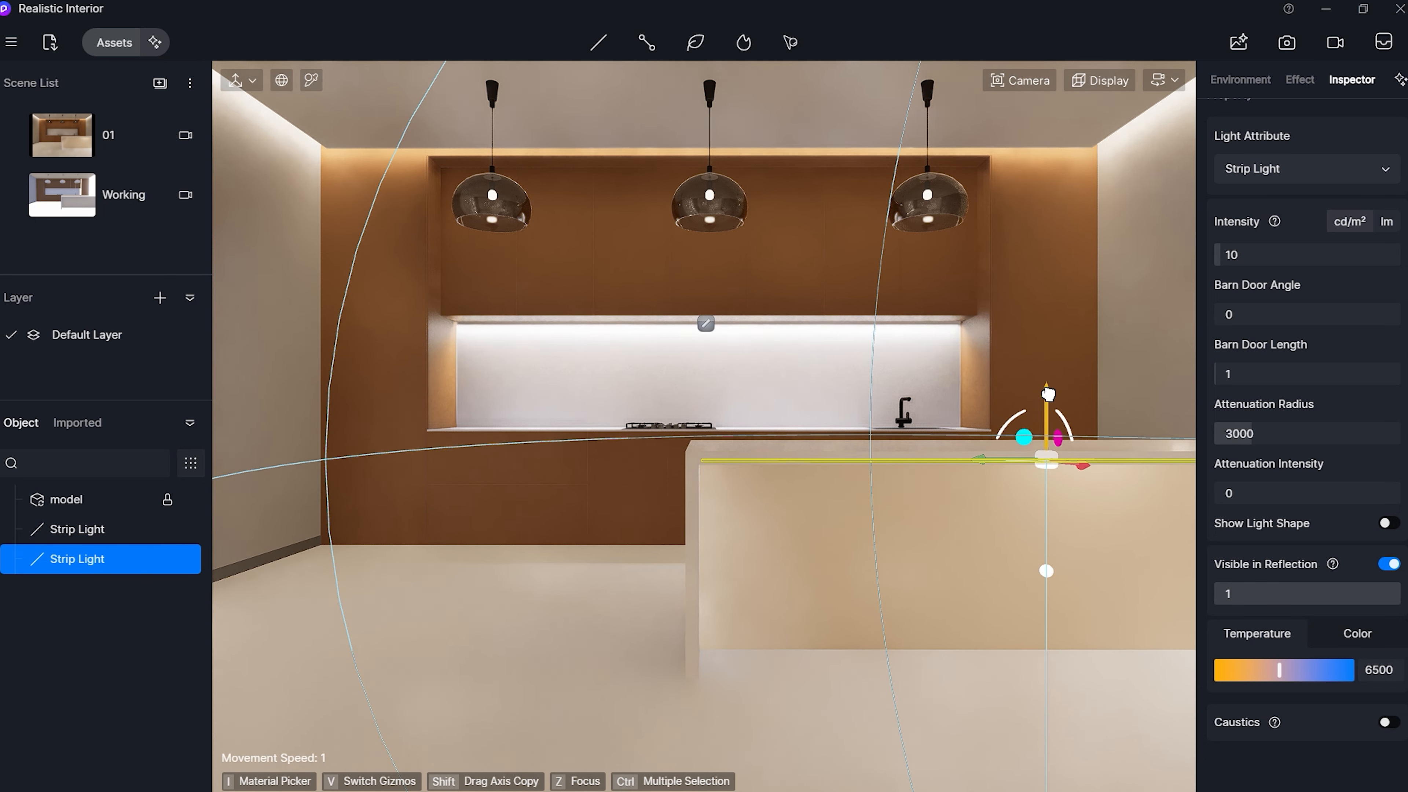
pyautogui.moveTo(1047, 392); pyautogui.dragTo(1048, 394)
pyautogui.click(1260, 439)
pyautogui.write('2500')
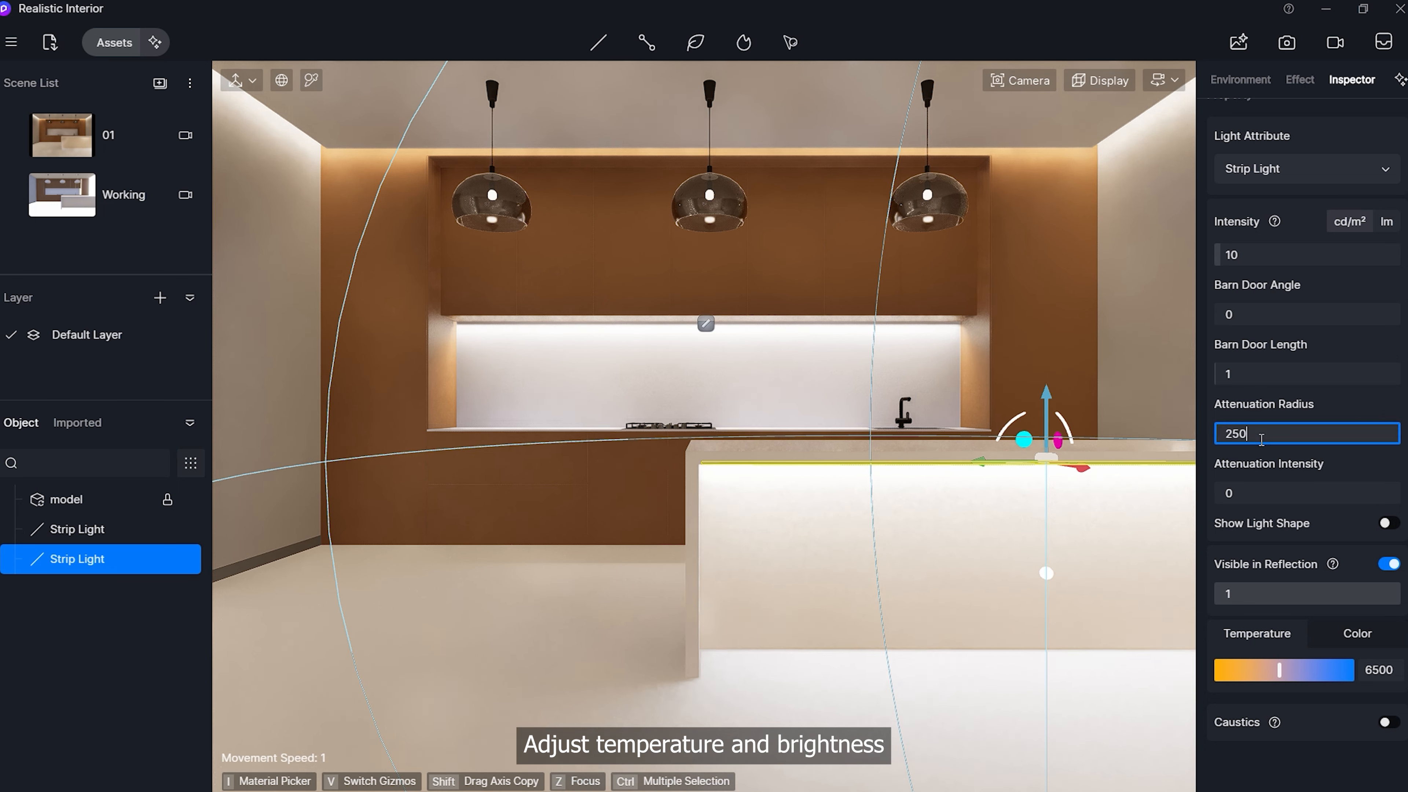
pyautogui.press('Return')
# - Set the island strip light's intensity to 5 cd/m² and its color temperature to 4500
pyautogui.click(1256, 253)
pyautogui.write('5')
pyautogui.press('Return')
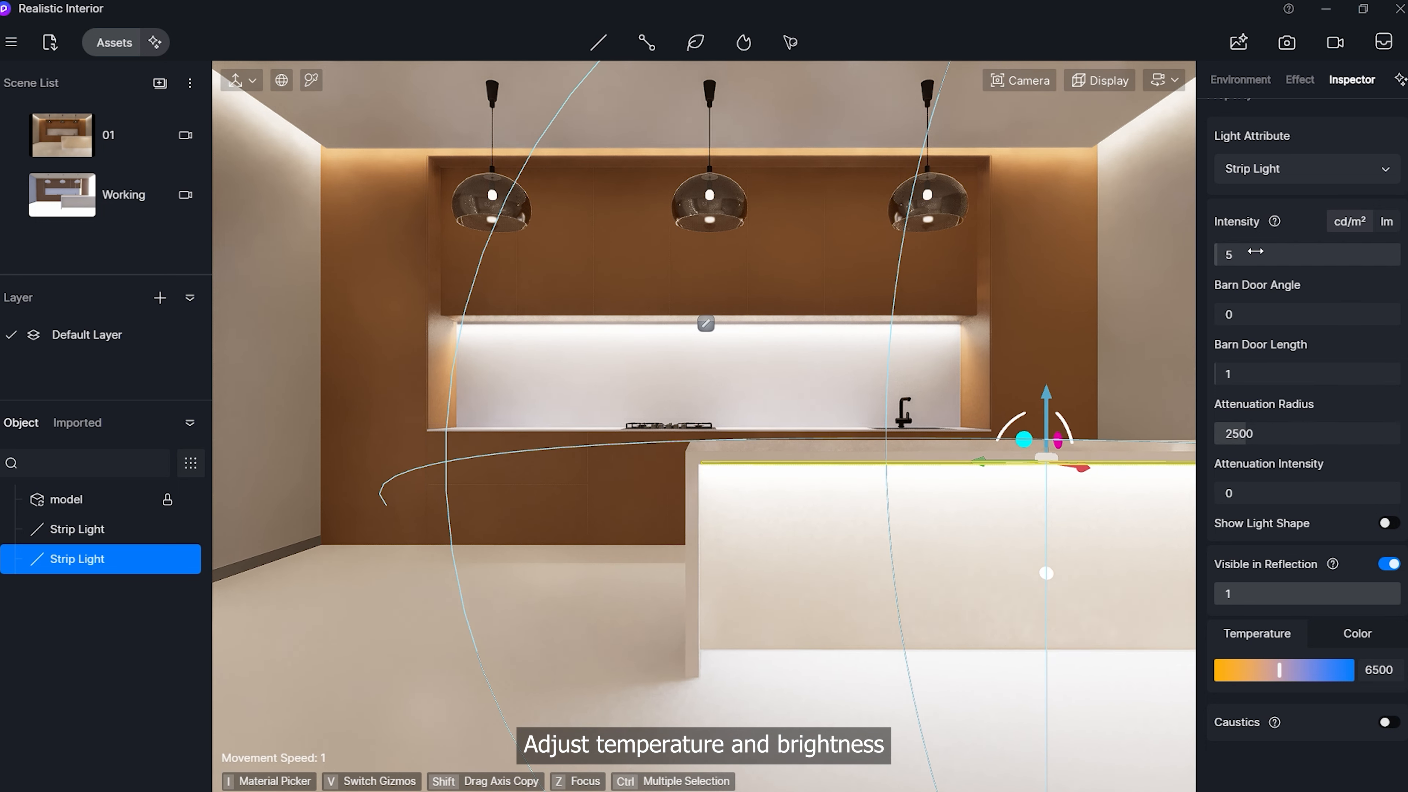
pyautogui.click(1381, 670)
pyautogui.write('4500')
pyautogui.press('Return')
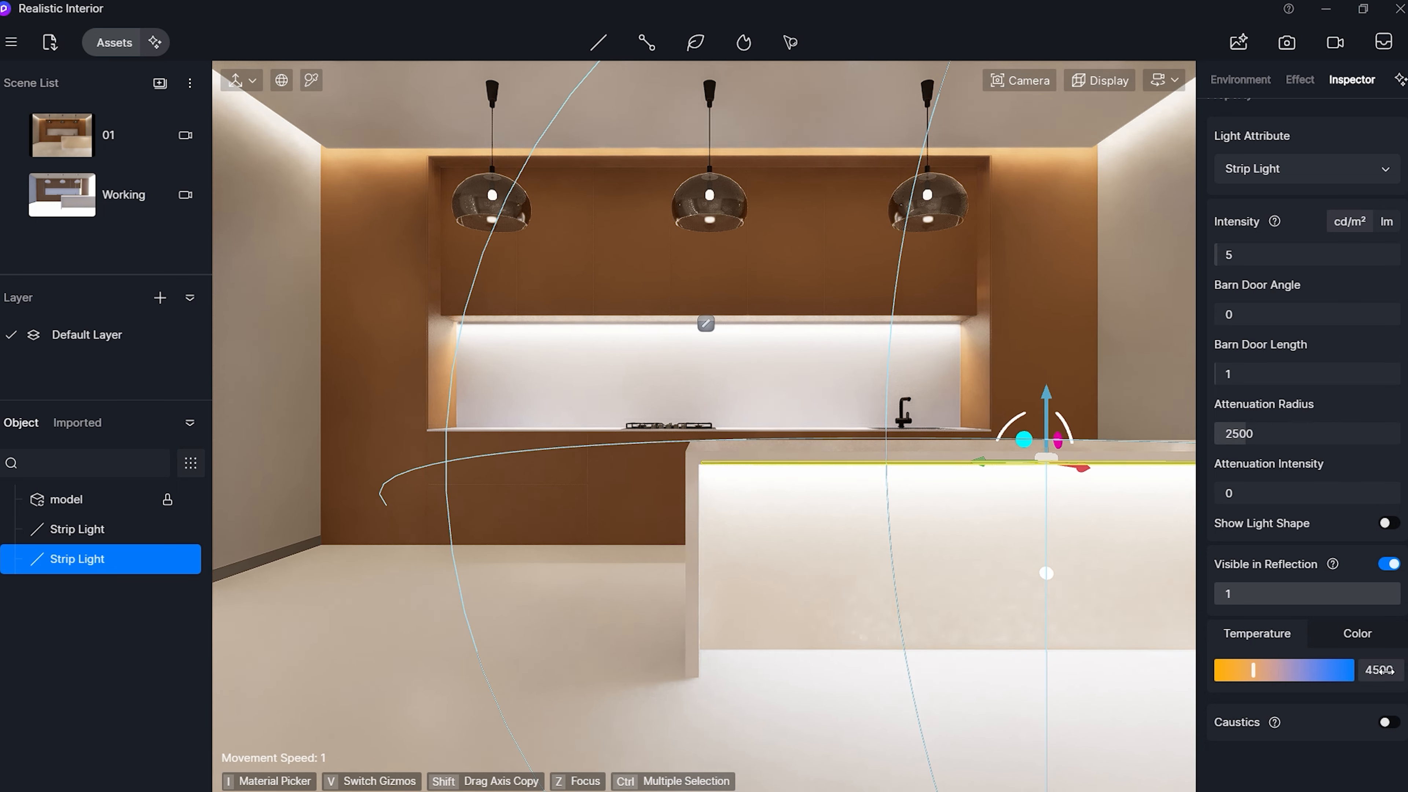
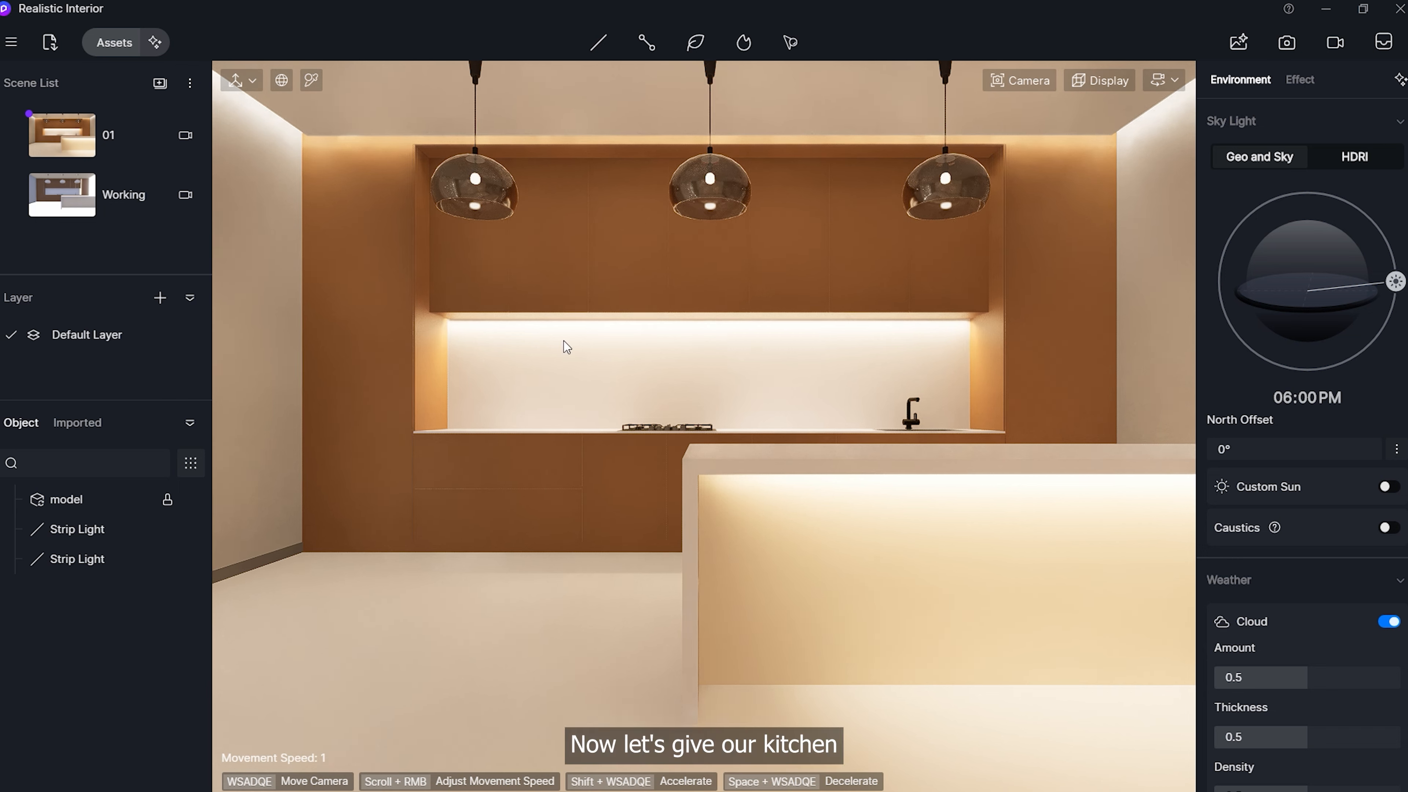
# - Apply the Rice white irregular wall paint material from the Wall category of the online library to the side walls
pyautogui.press('i')
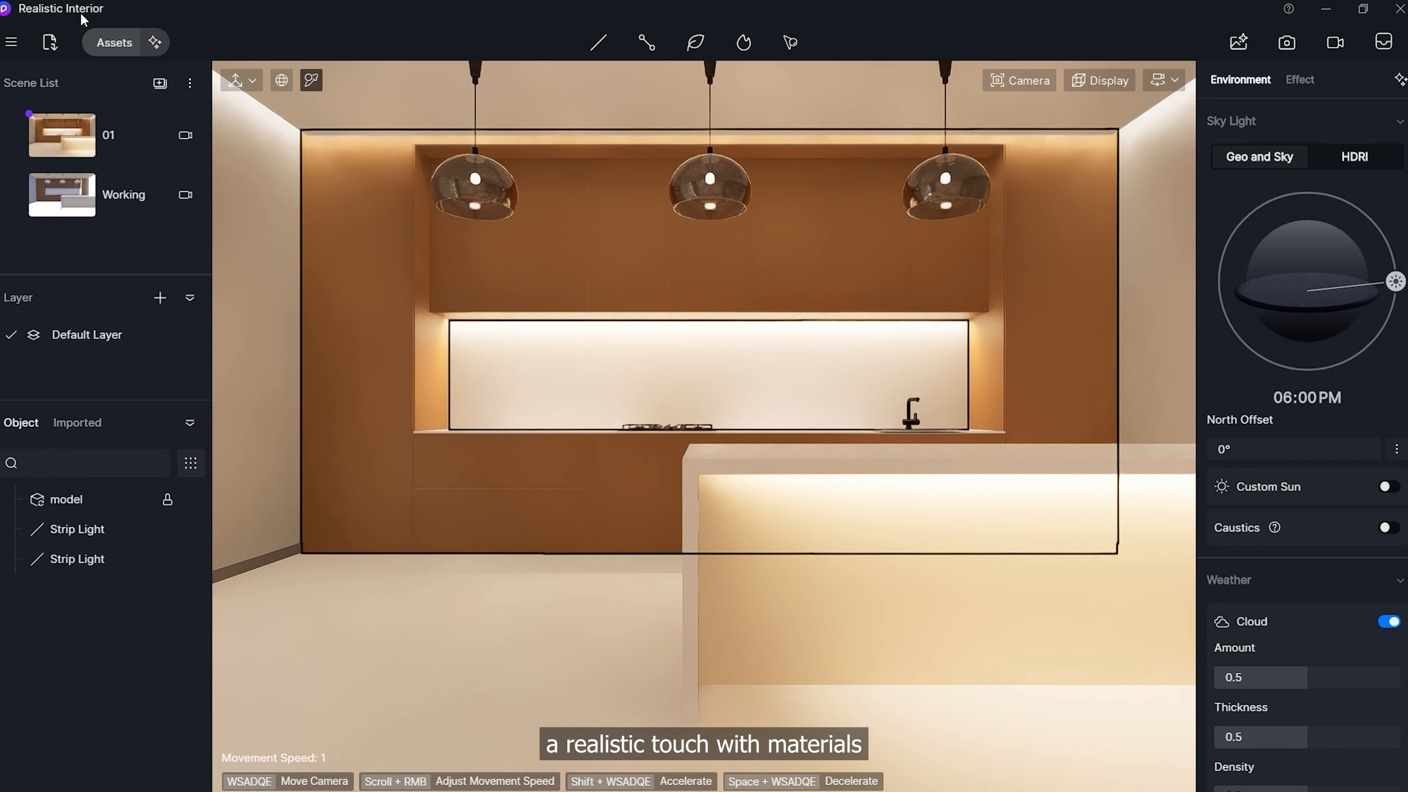
pyautogui.click(103, 44)
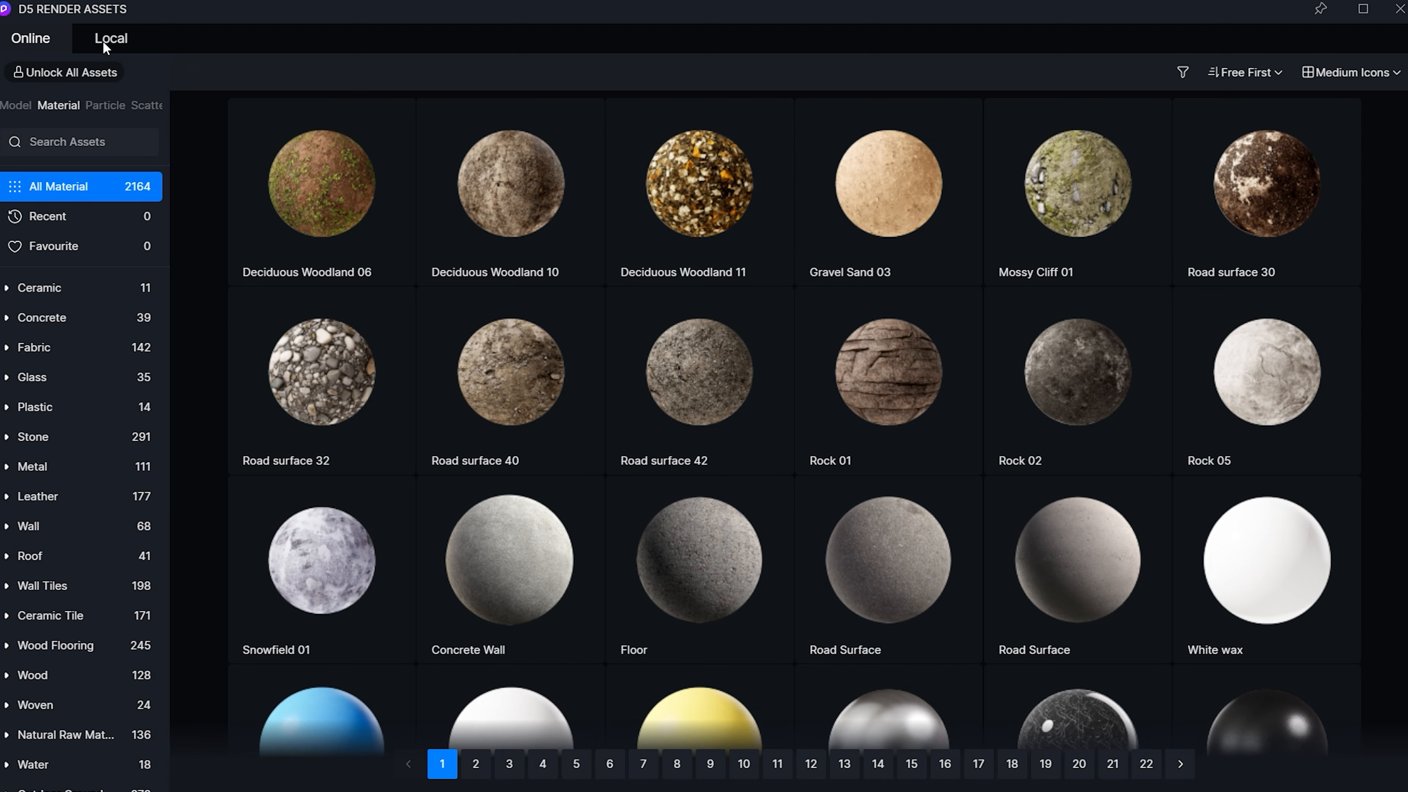
pyautogui.click(62, 530)
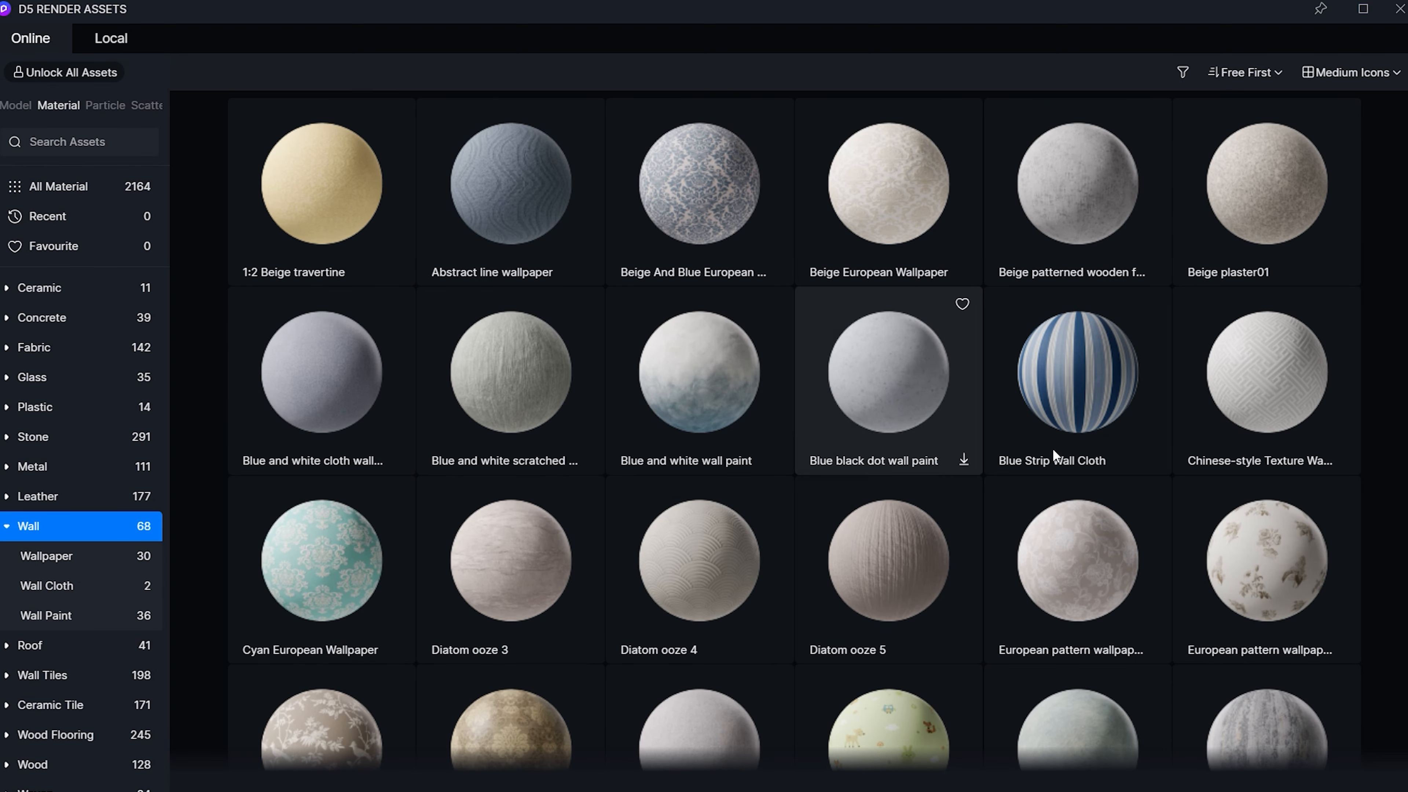
pyautogui.scroll(-3, 1052, 452)
pyautogui.scroll(-5, 1055, 454)
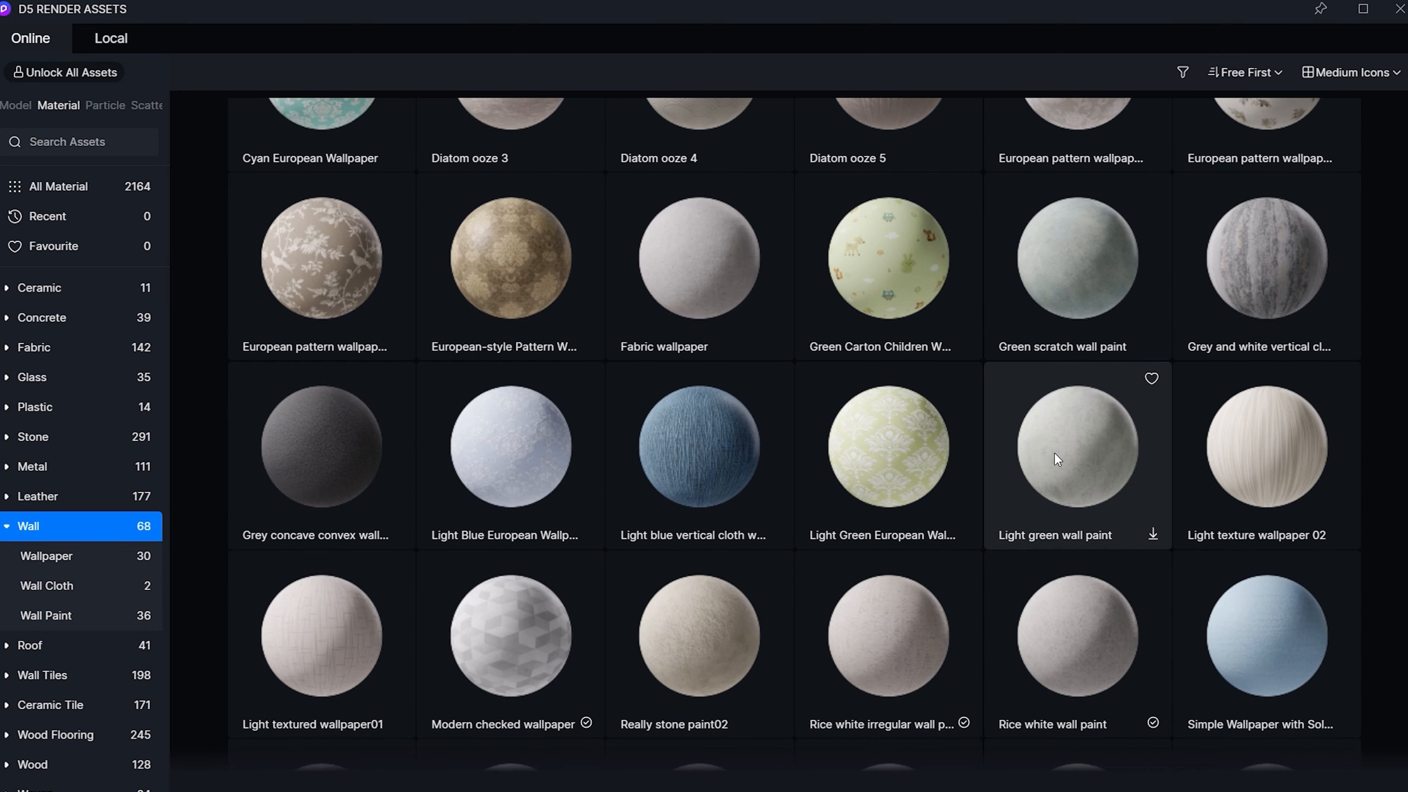
pyautogui.scroll(-2, 1055, 454)
pyautogui.click(923, 439)
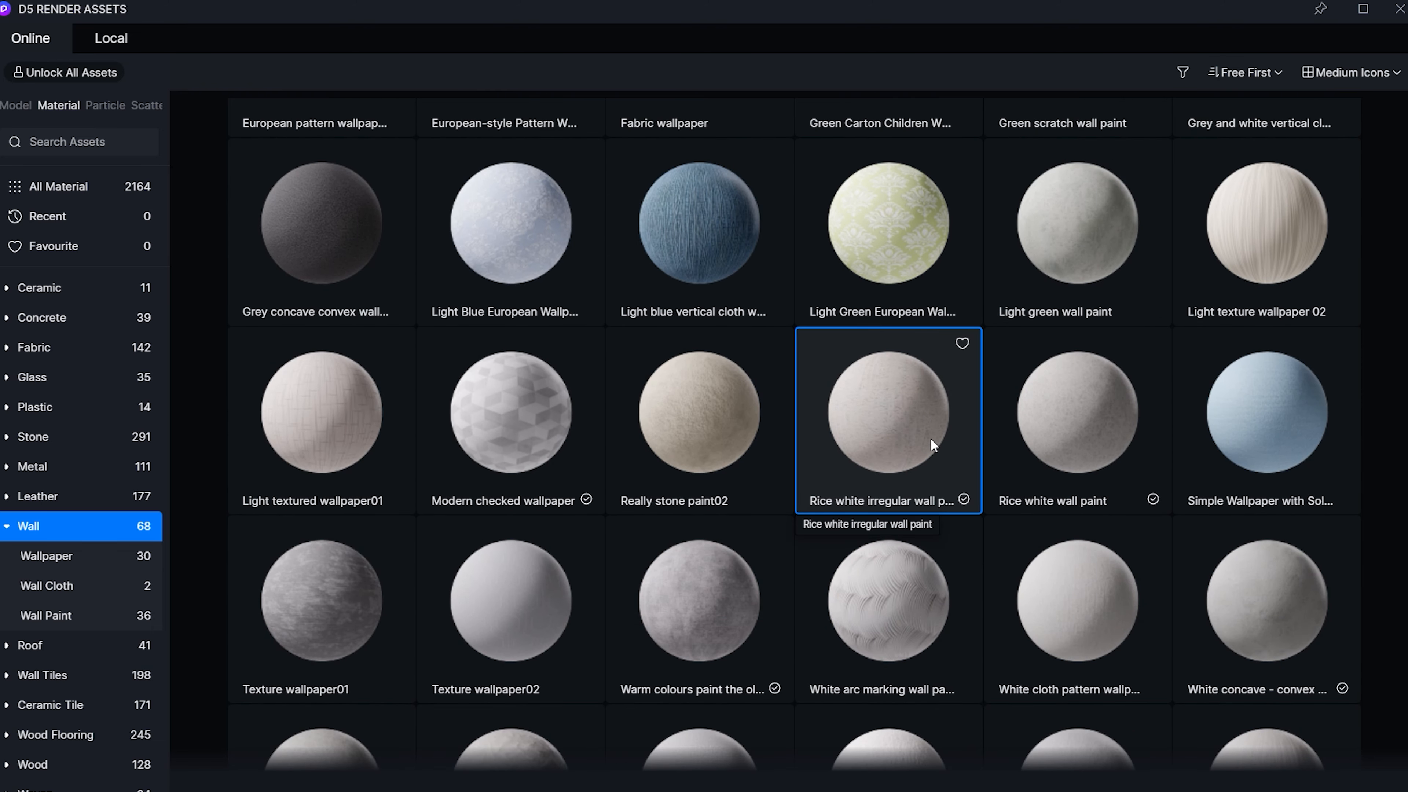
pyautogui.click(1398, 11)
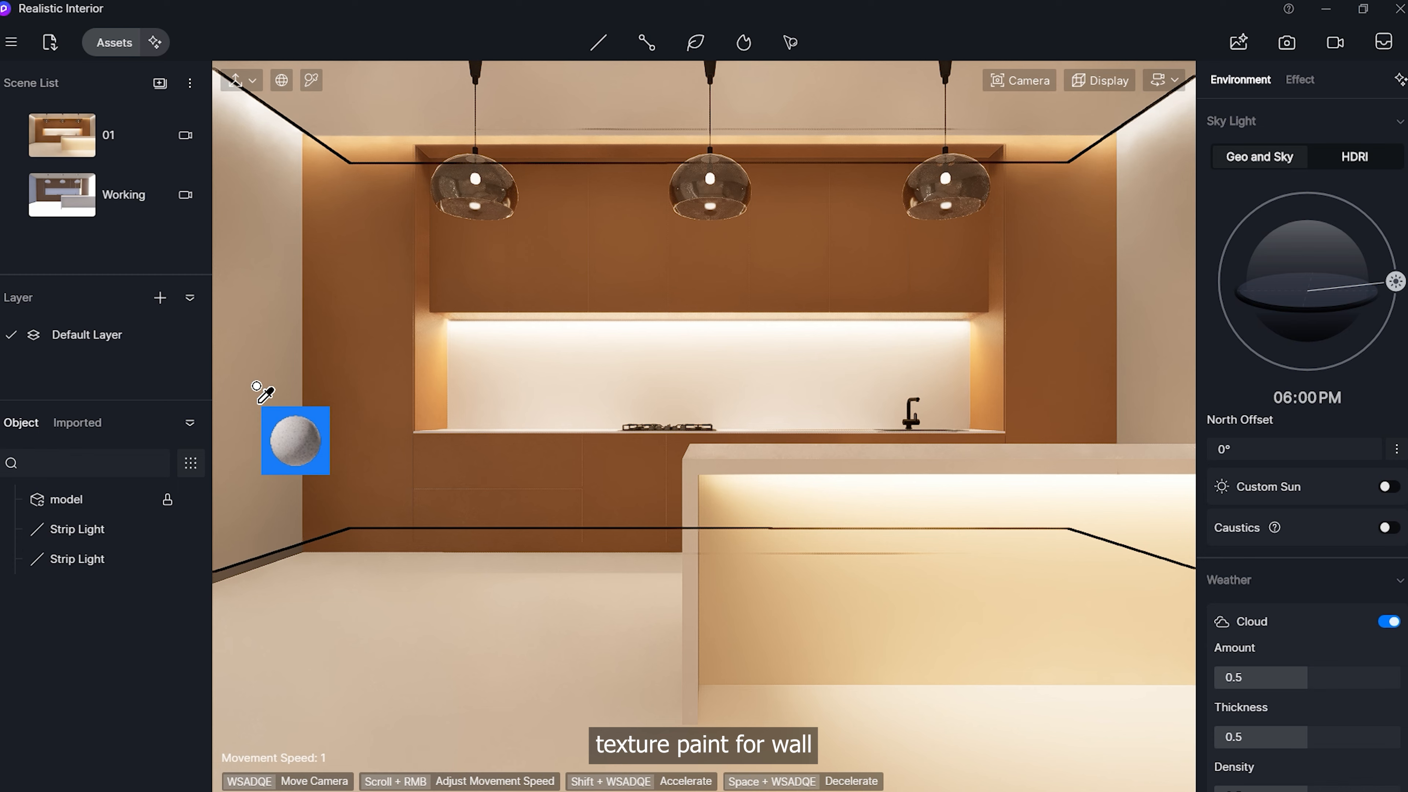
pyautogui.click(261, 389)
# - Lighten the base color of the side walls' paint material to a paler neutral grey
pyautogui.scroll(1, 1242, 276)
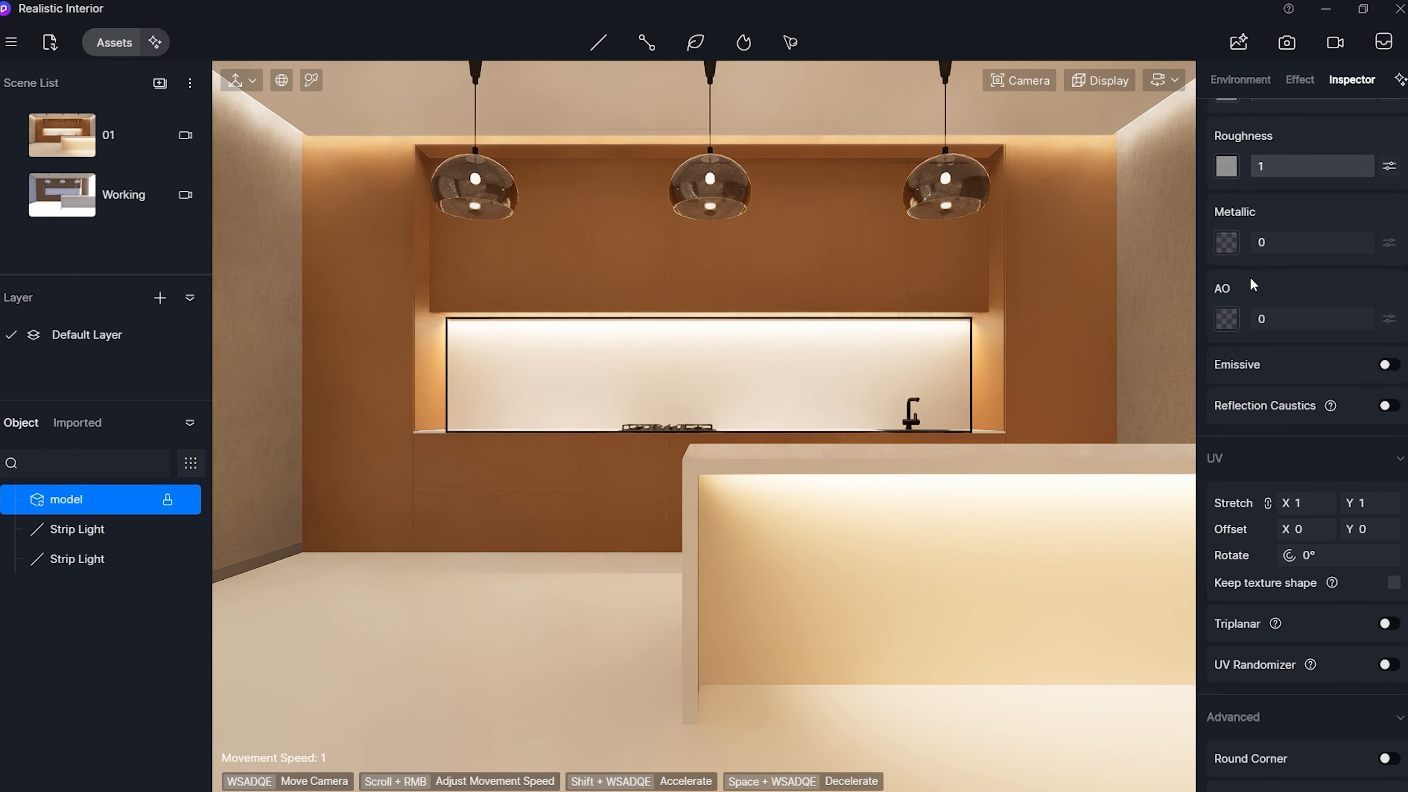
pyautogui.scroll(5, 1244, 288)
pyautogui.click(1226, 248)
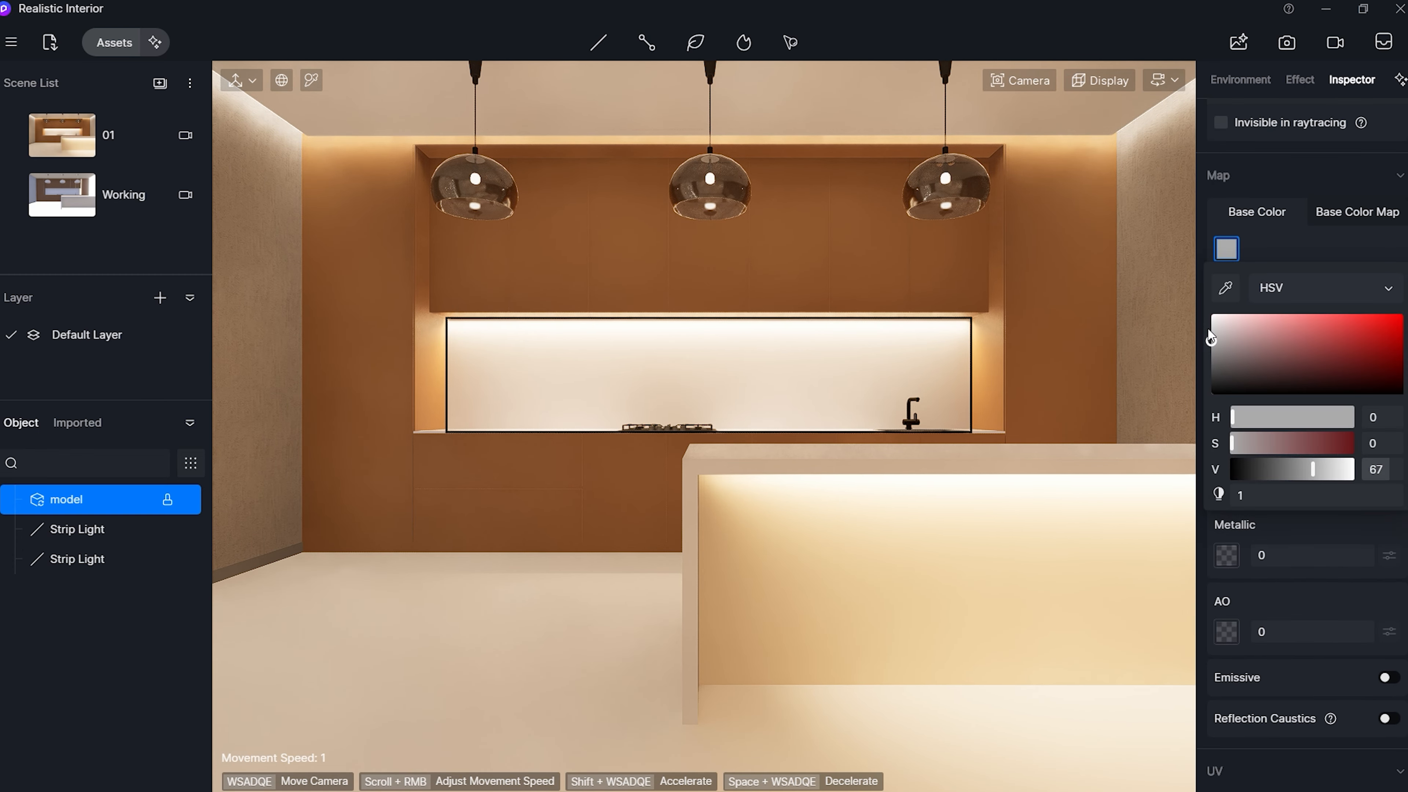
pyautogui.click(1211, 327)
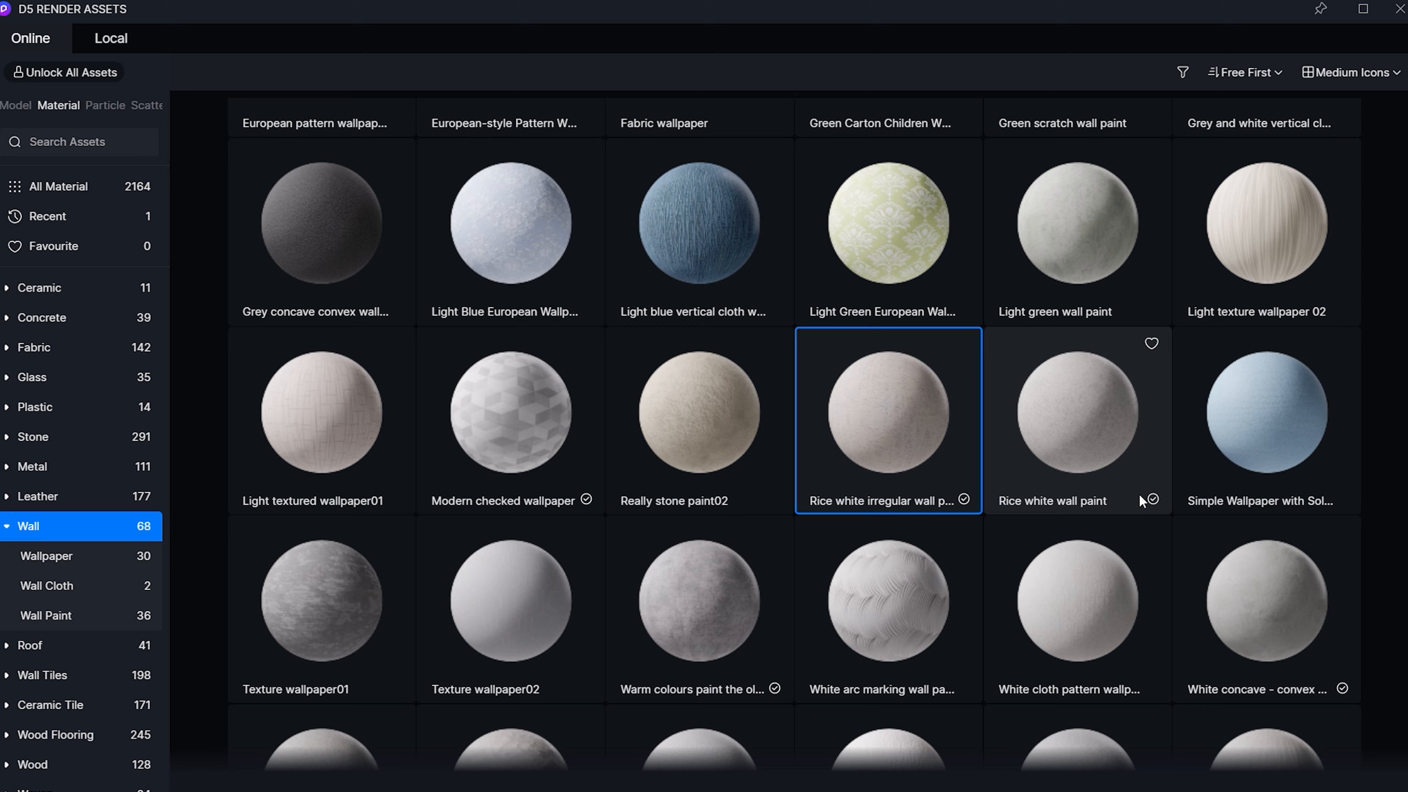
# - Apply the White Wall Paint material from the library to the ceiling and to the kitchen cabinets
pyautogui.scroll(-1, 1139, 494)
pyautogui.scroll(-5, 1139, 493)
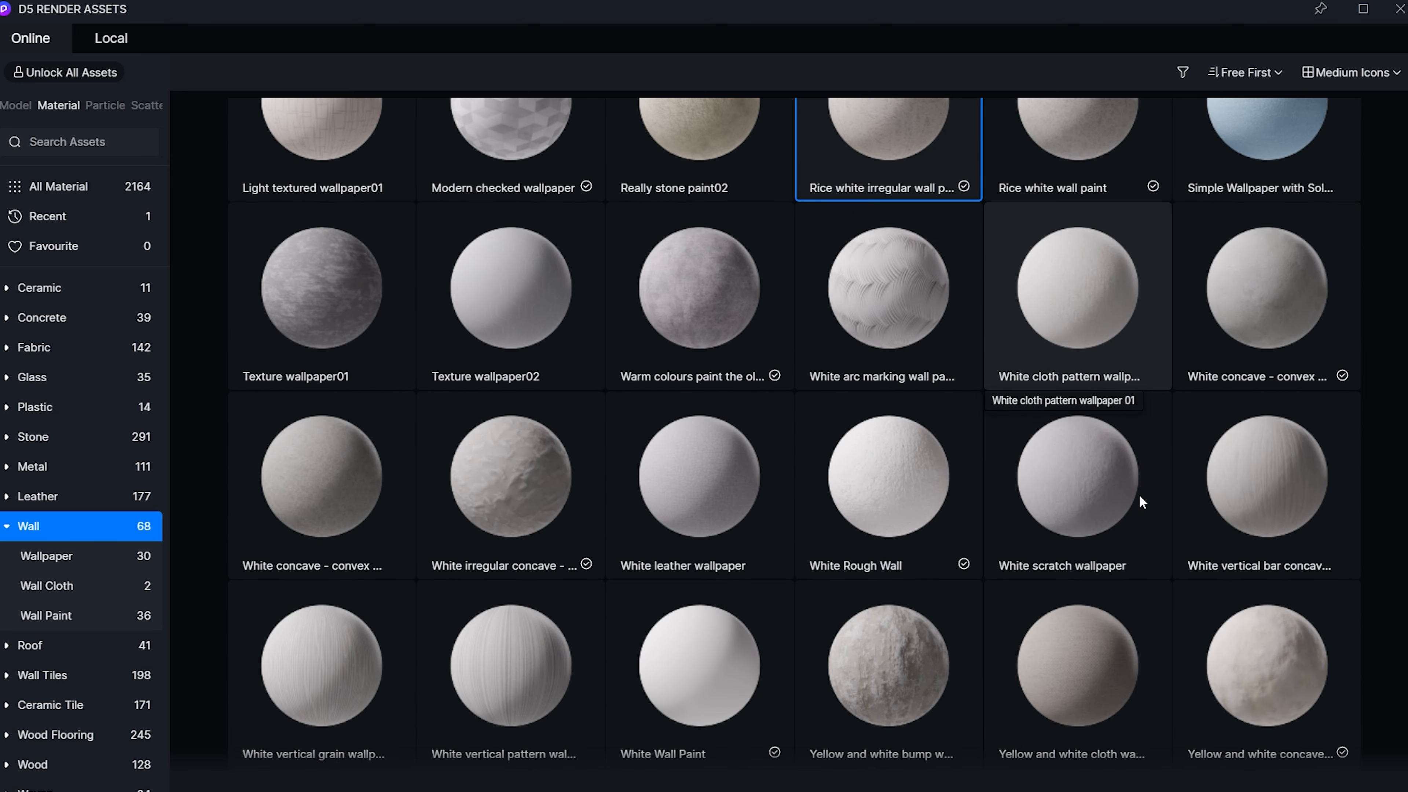
pyautogui.click(699, 583)
pyautogui.click(1401, 9)
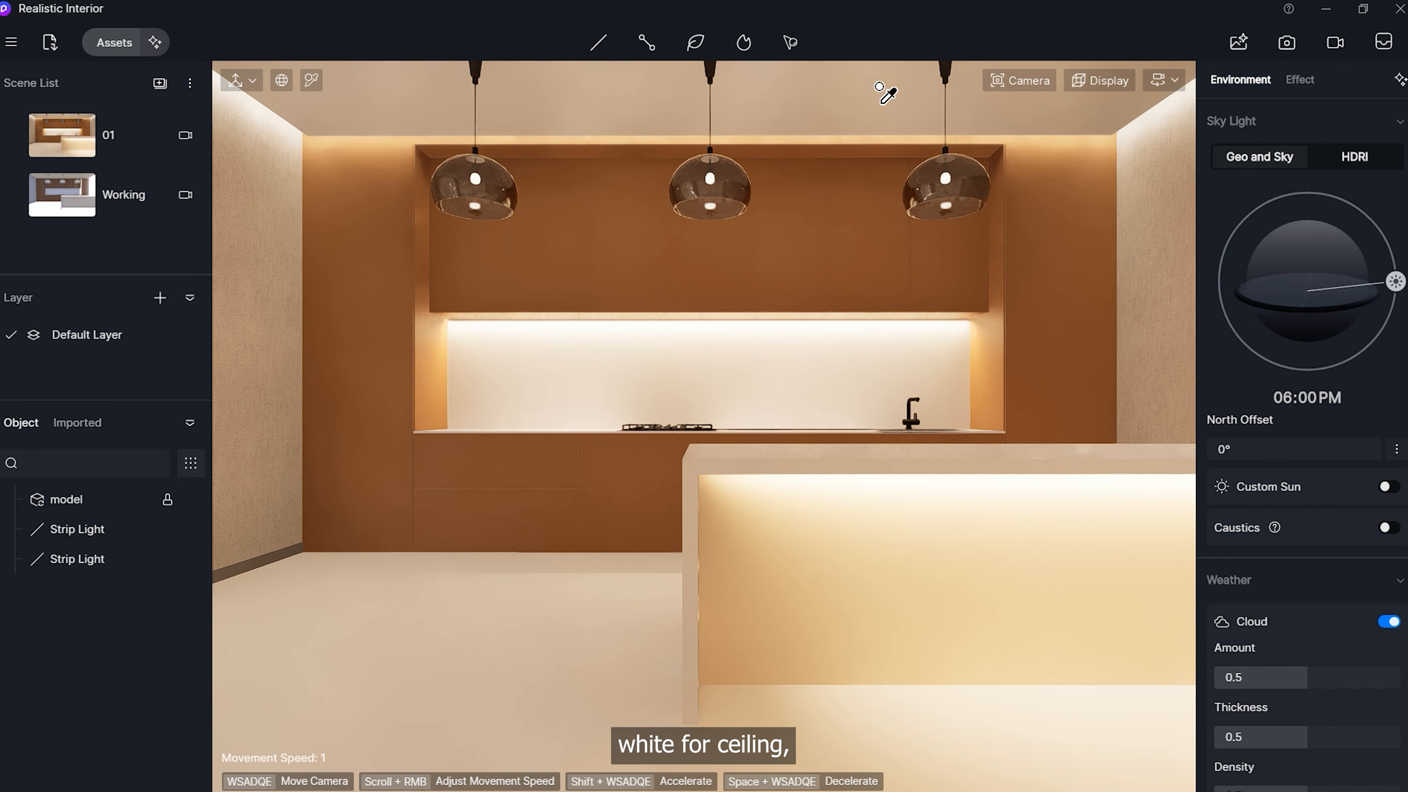
pyautogui.click(879, 86)
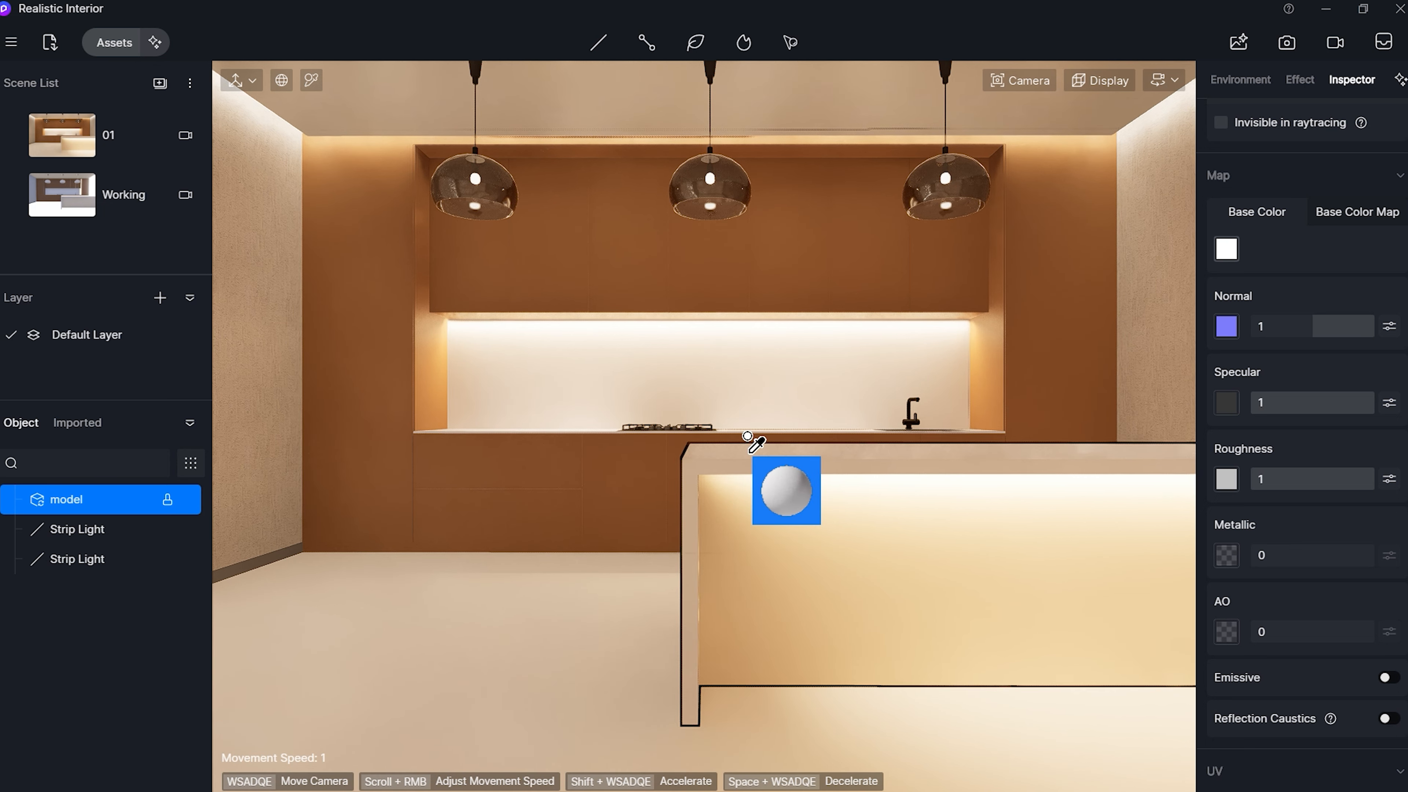
pyautogui.click(1060, 283)
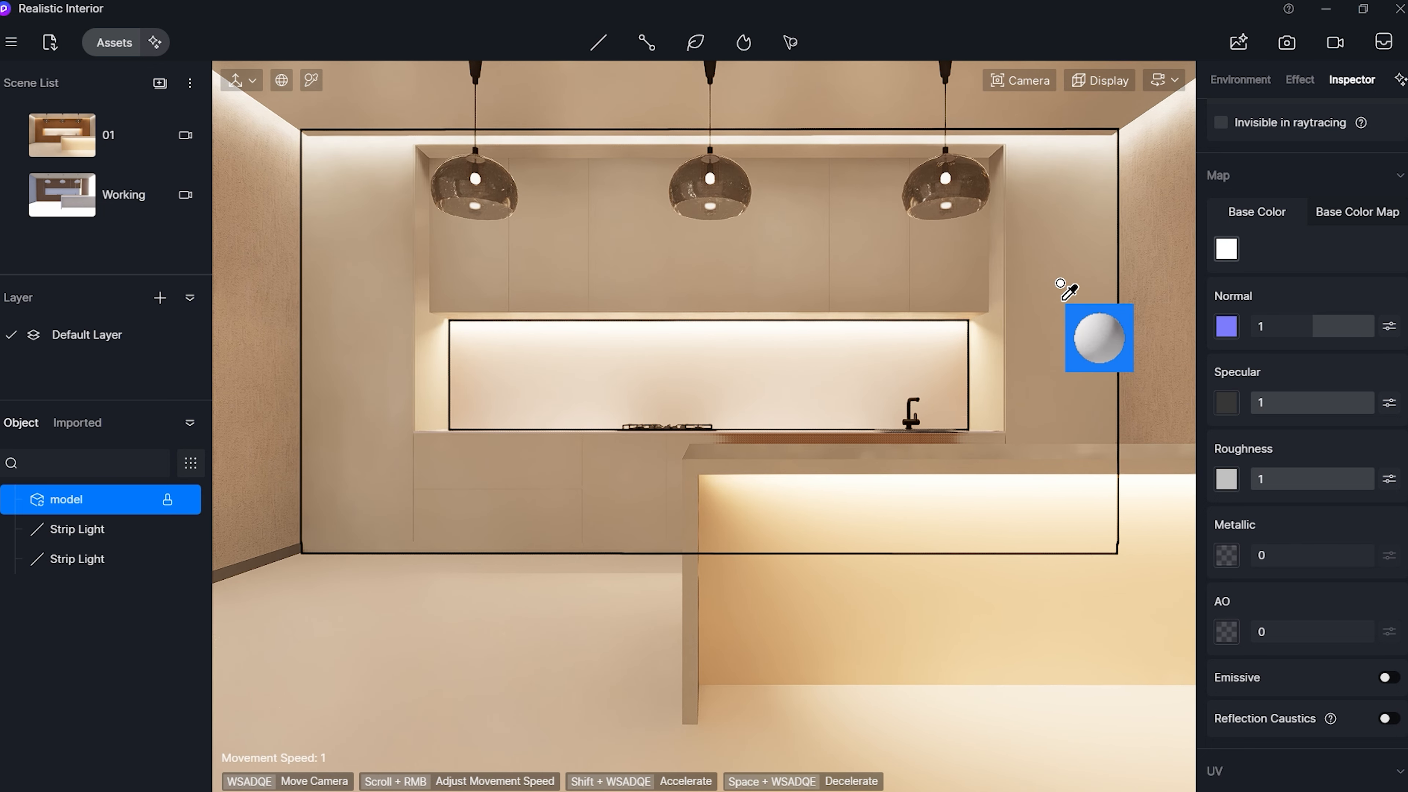
# - Apply the White Wall Paint material from the library to the skirting board along the walls
pyautogui.click(114, 42)
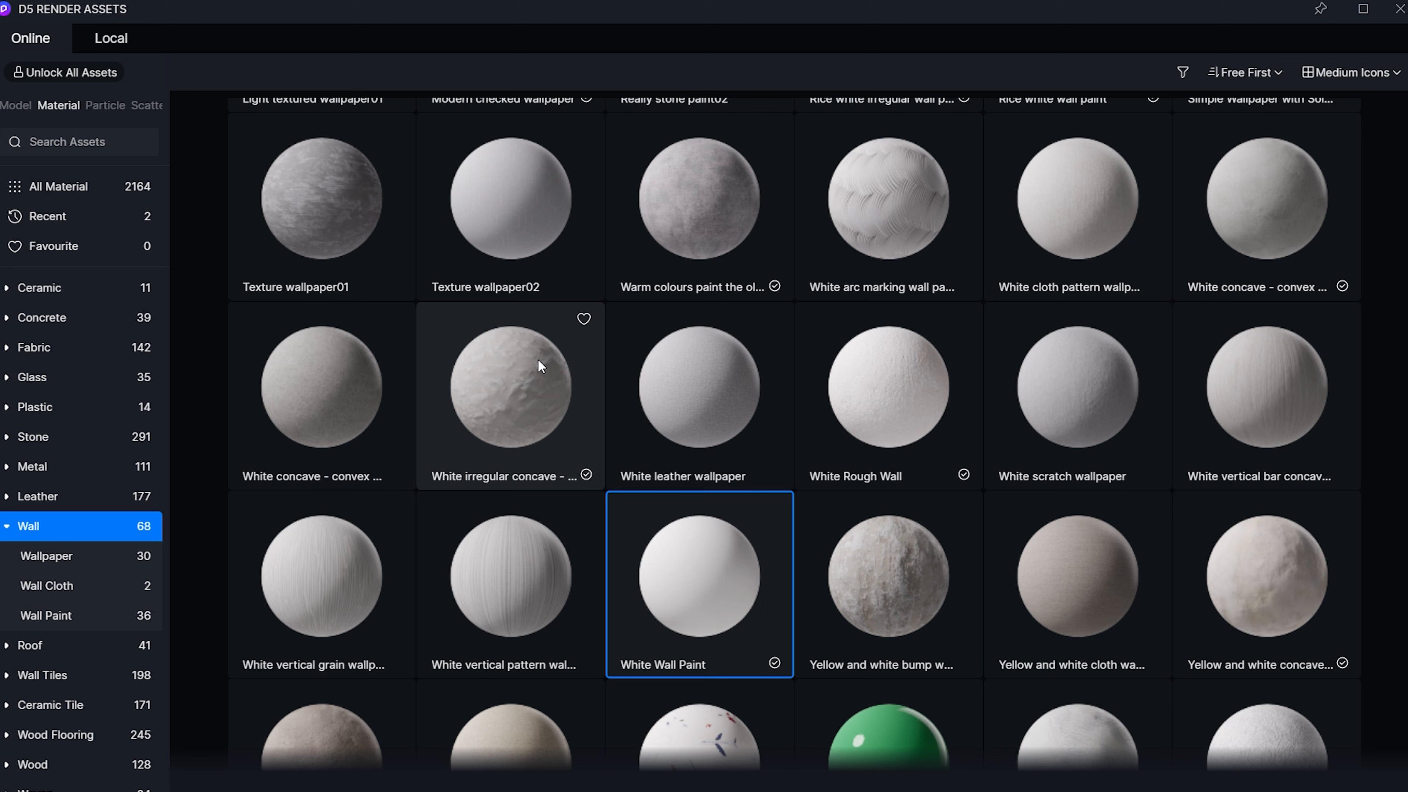
pyautogui.click(1400, 8)
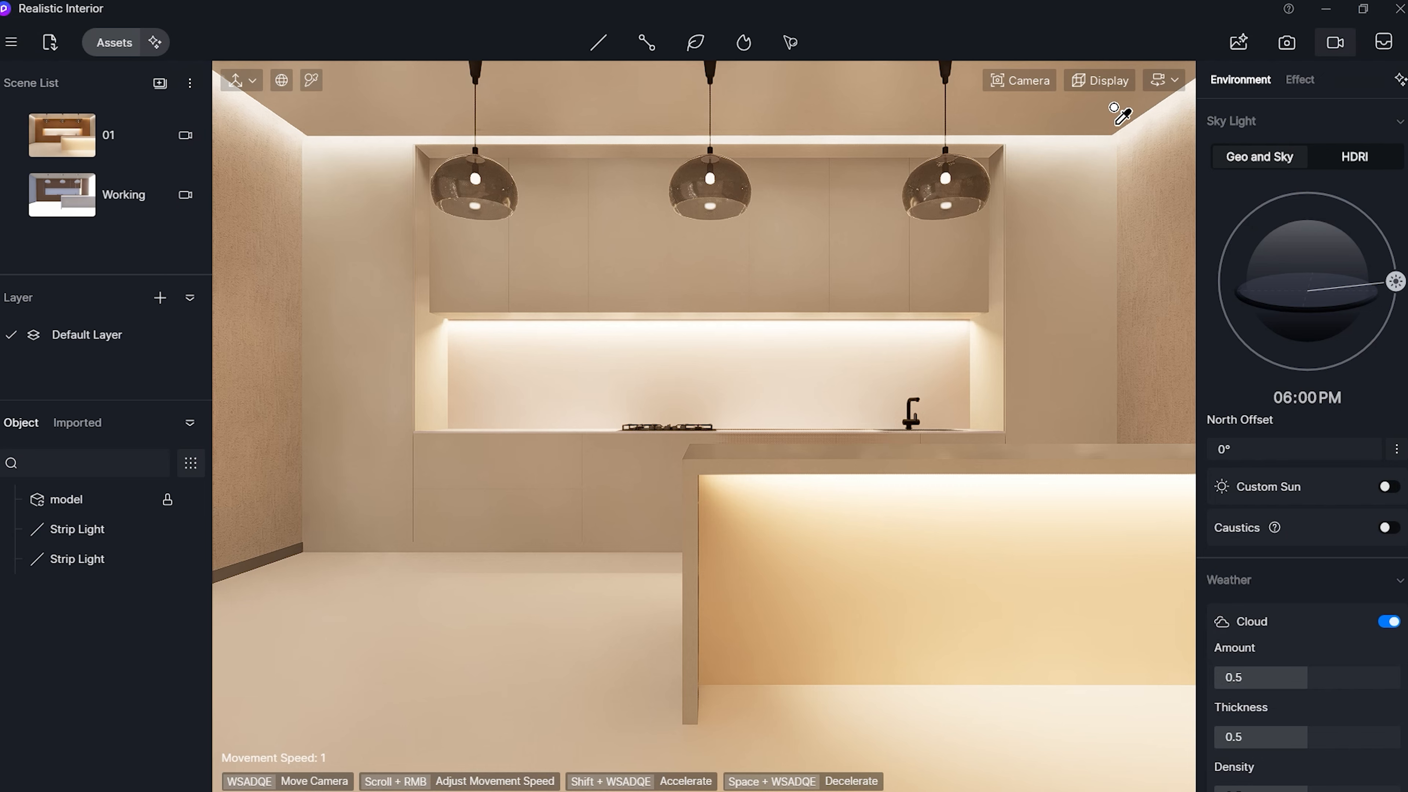
pyautogui.click(258, 545)
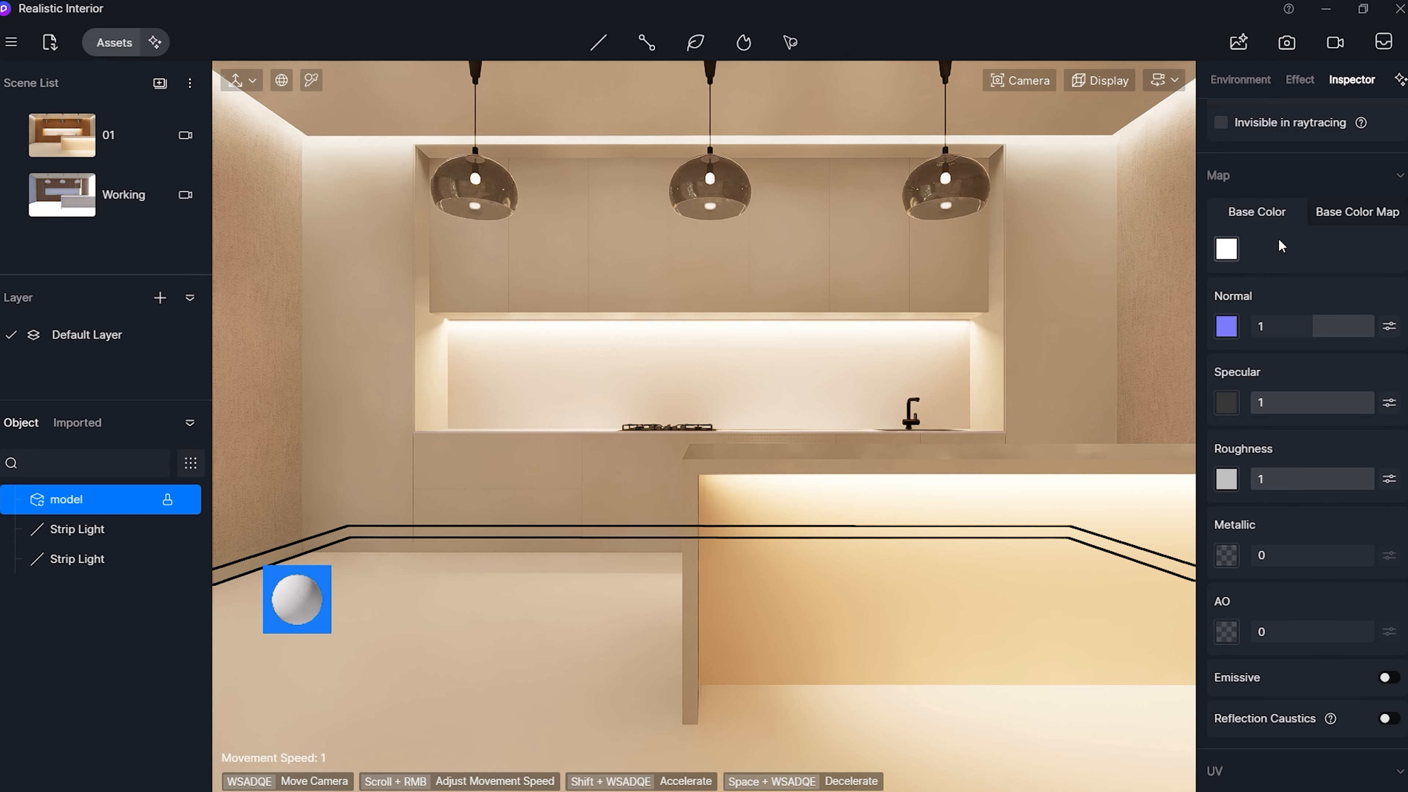
# - Darken the skirting board's base color to a neutral grey with HSV value 45
pyautogui.click(1226, 249)
pyautogui.moveTo(1248, 368); pyautogui.dragTo(1211, 367)
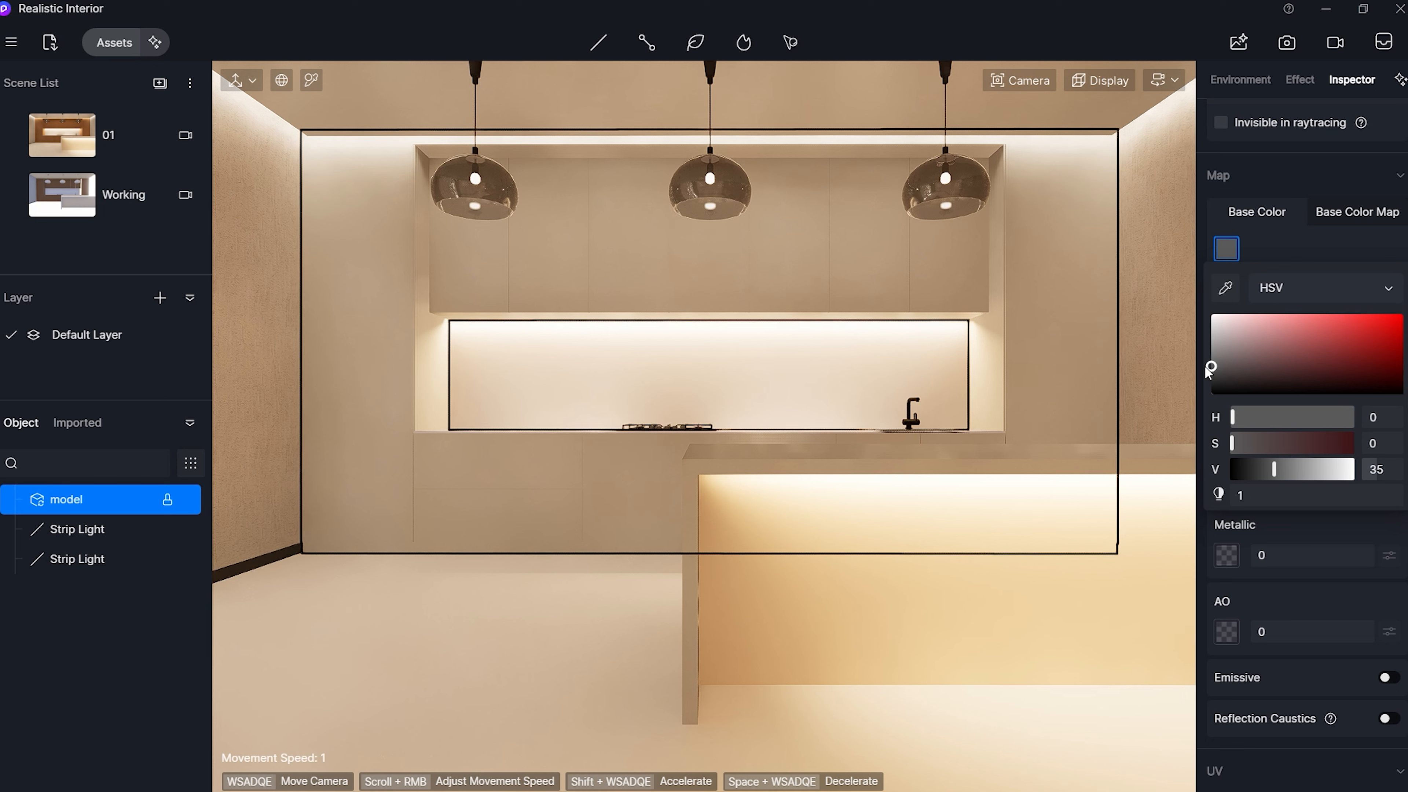
pyautogui.moveTo(1375, 471); pyautogui.dragTo(1381, 470)
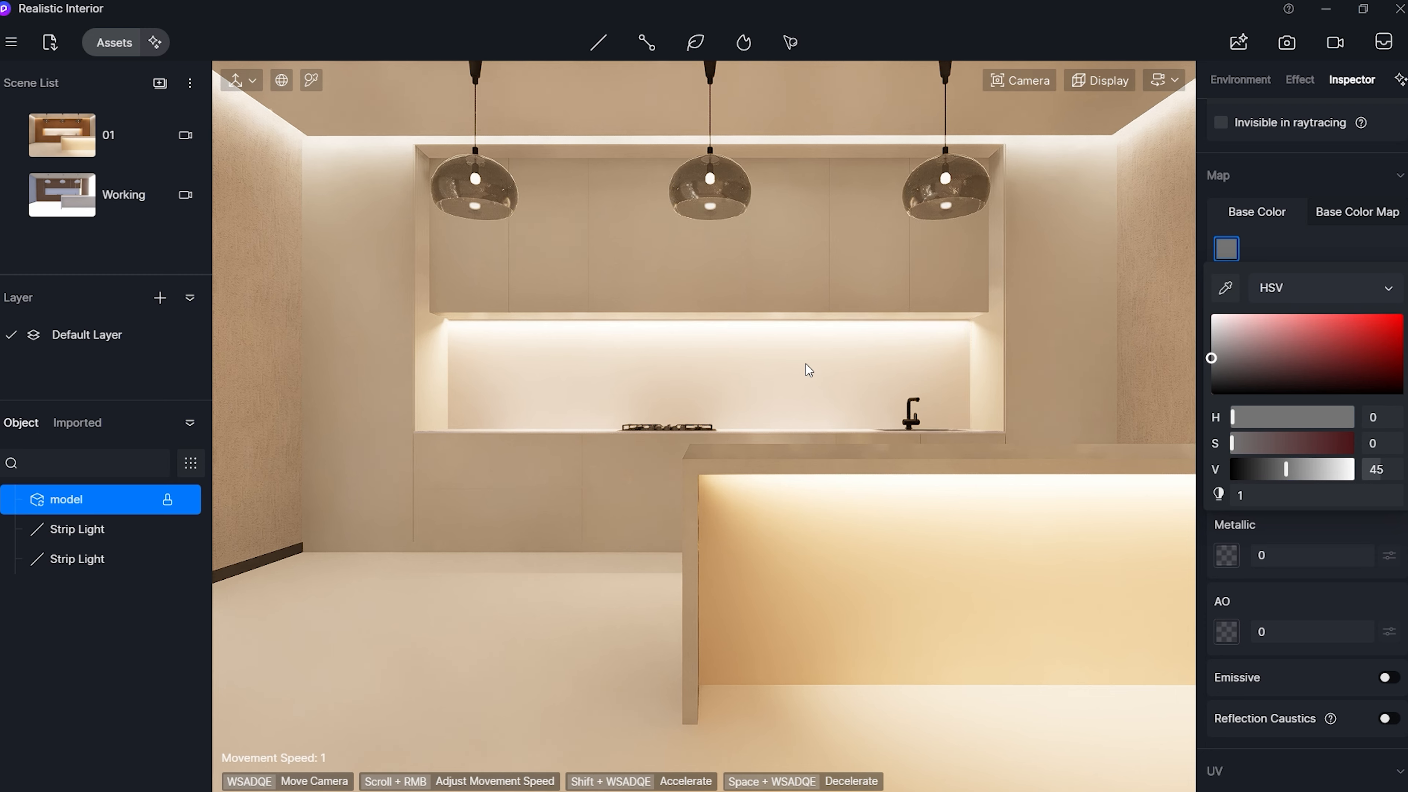
# - Change the cabinet material's base color to a terracotta tone with hue 14, saturation 33 and value 78
pyautogui.press('i')
pyautogui.click(521, 256)
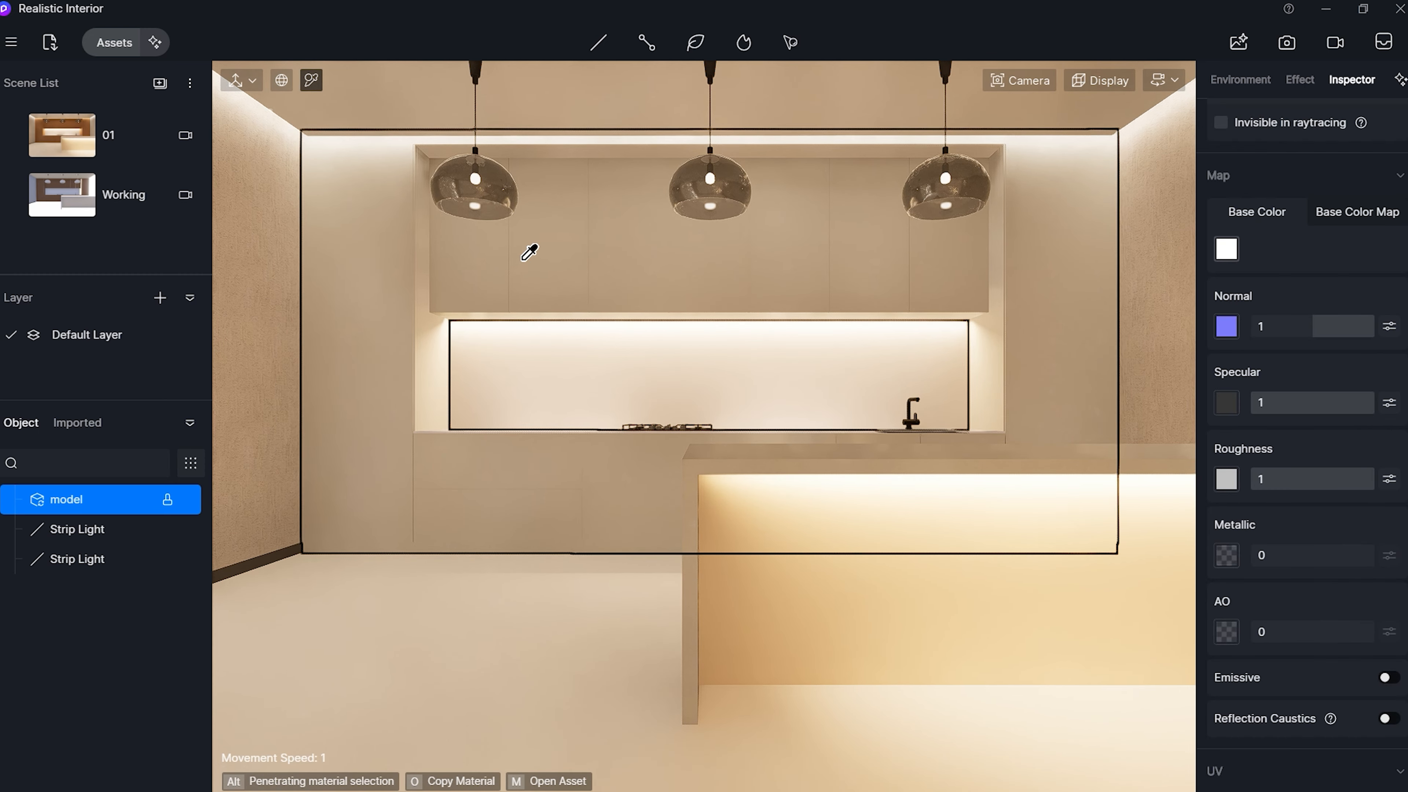
pyautogui.click(1234, 249)
pyautogui.click(1274, 328)
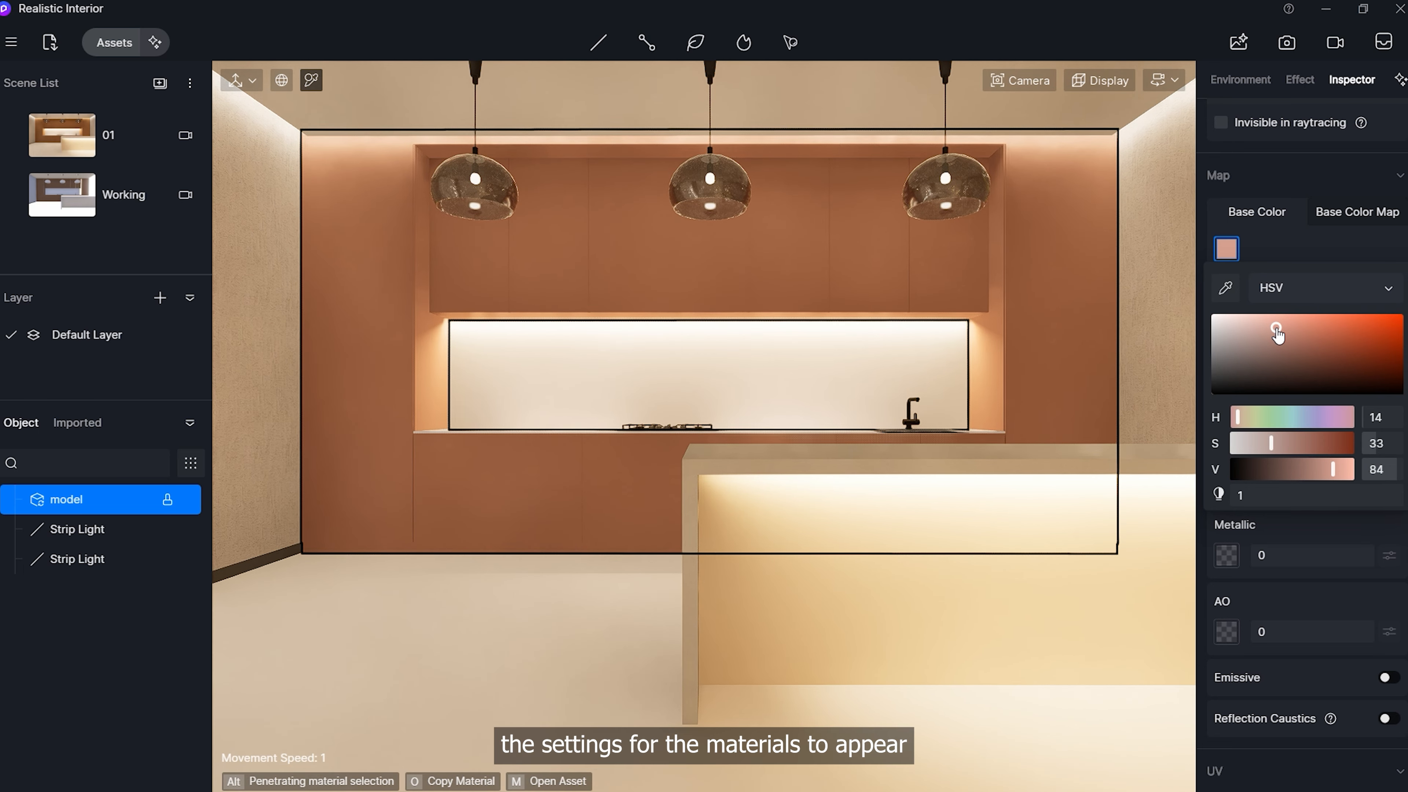
pyautogui.moveTo(1277, 334); pyautogui.dragTo(1279, 337)
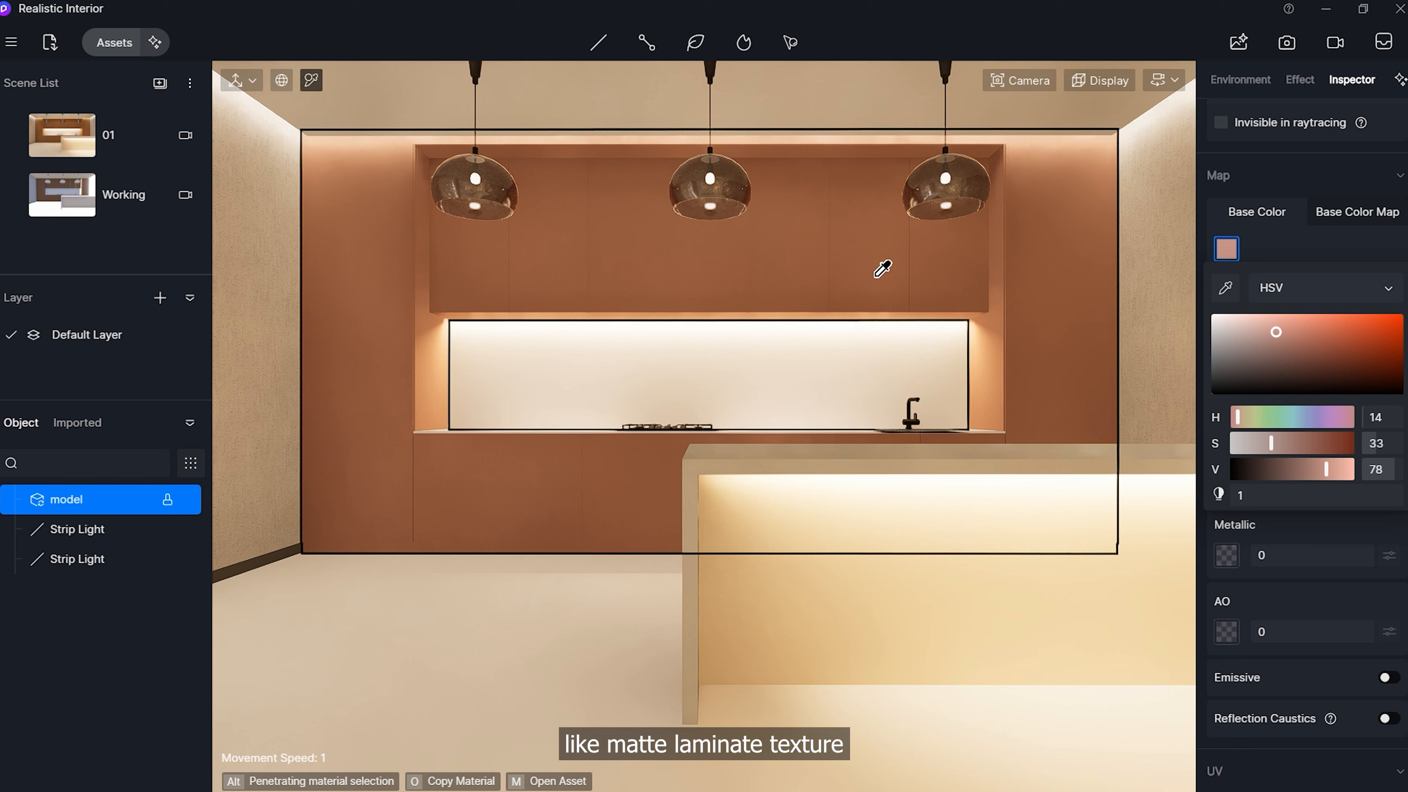
pyautogui.press('i')
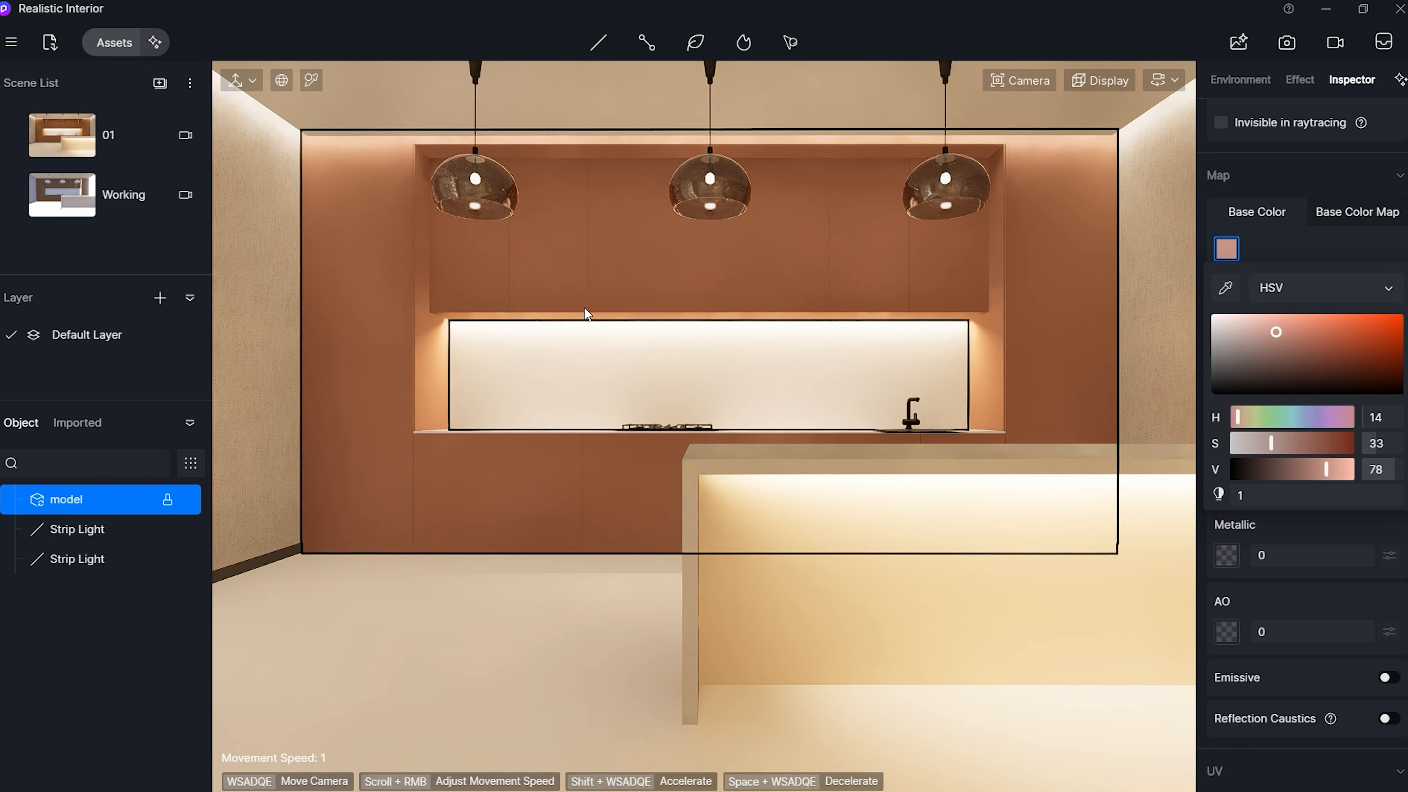
# - Apply the Normal Glass material from the library to the pendant light shades
pyautogui.click(114, 42)
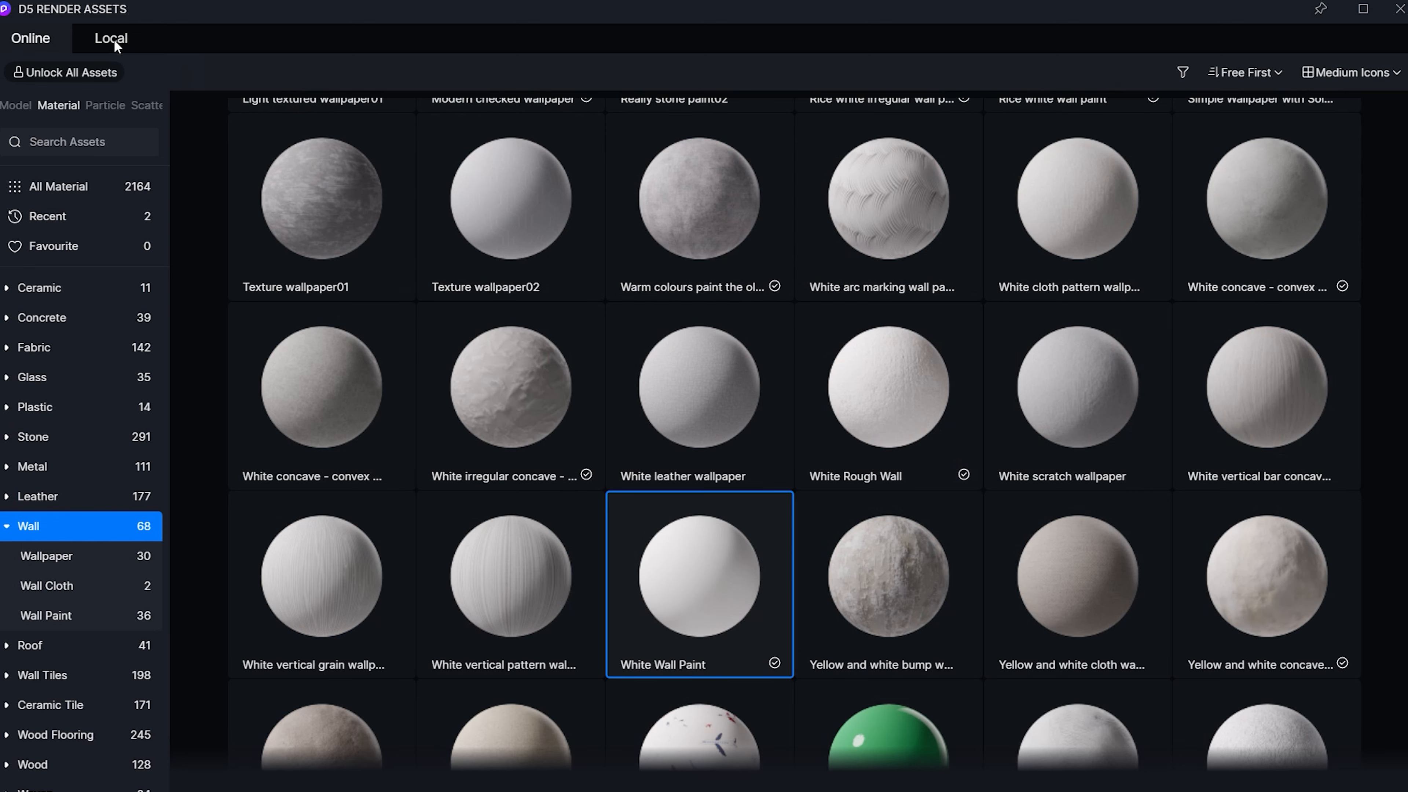
pyautogui.click(77, 376)
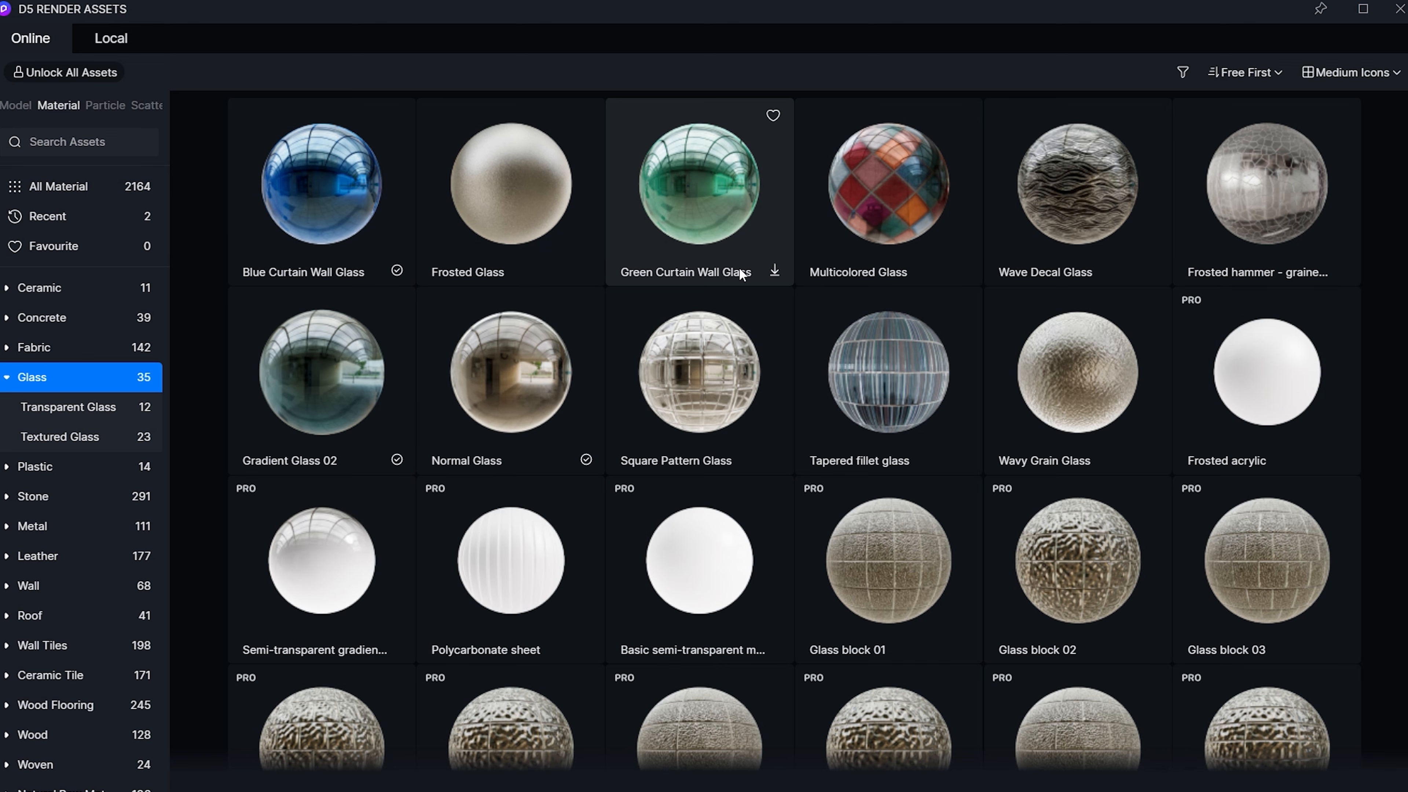
pyautogui.click(510, 372)
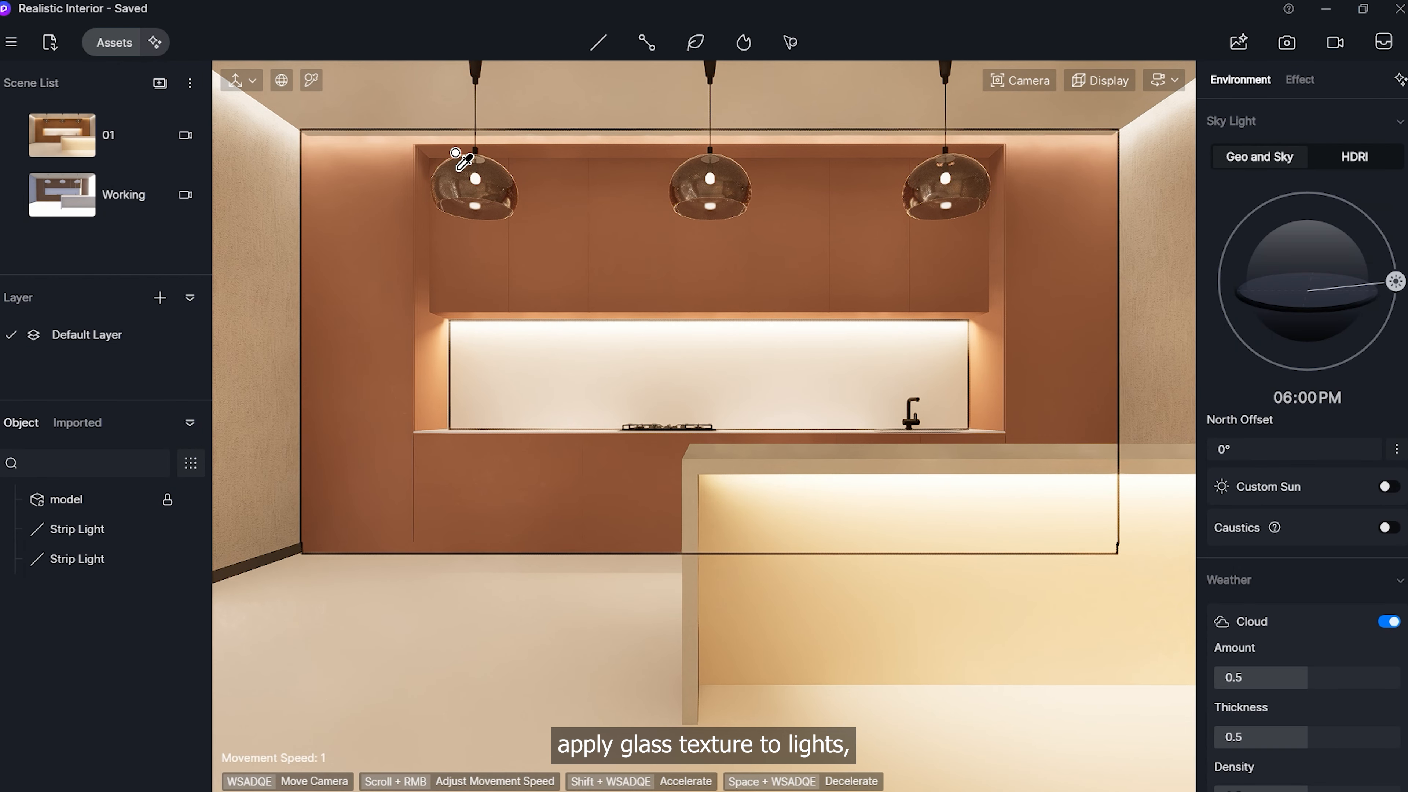
pyautogui.click(455, 154)
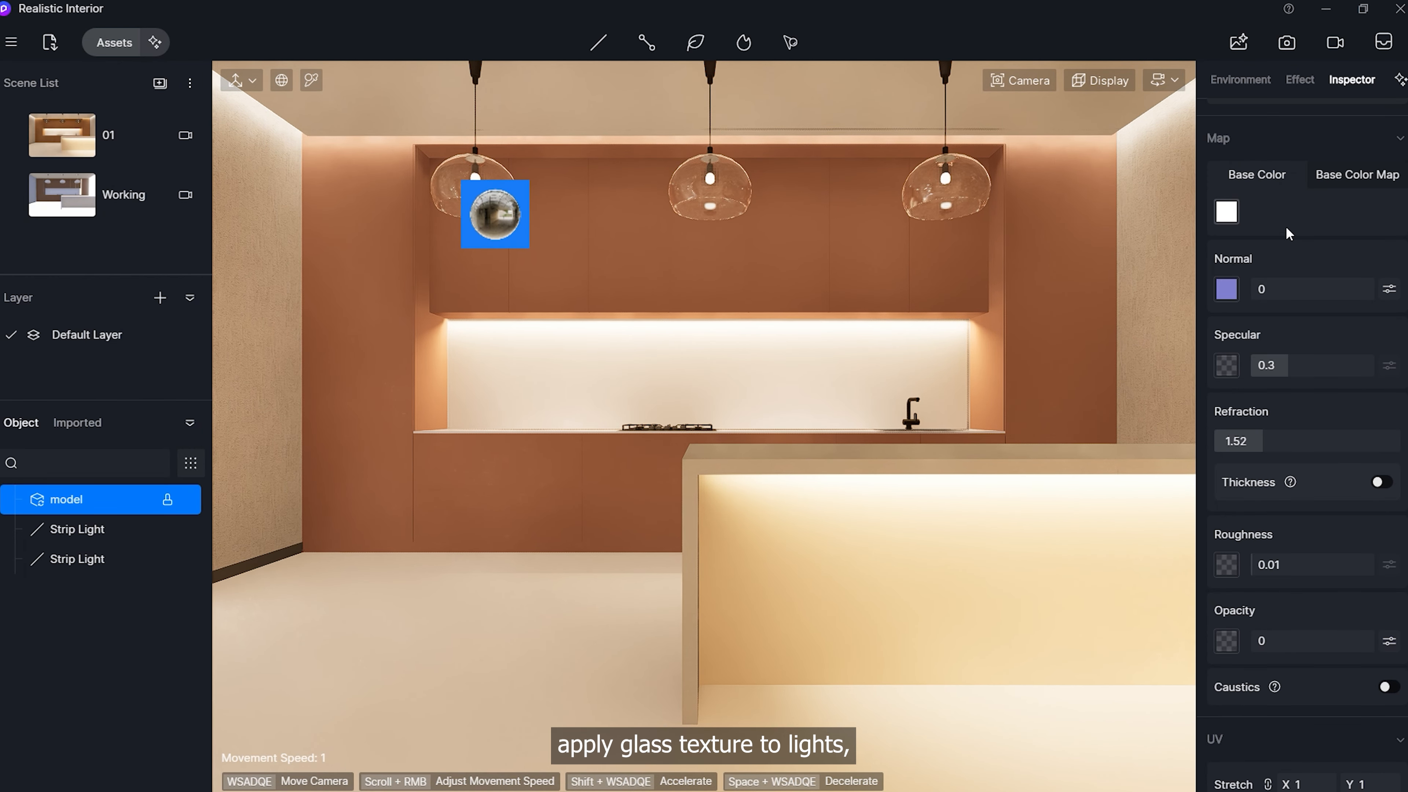
# - Set the pendant glass base color to a near-white neutral with HSV value 95
pyautogui.click(1227, 211)
pyautogui.click(1211, 287)
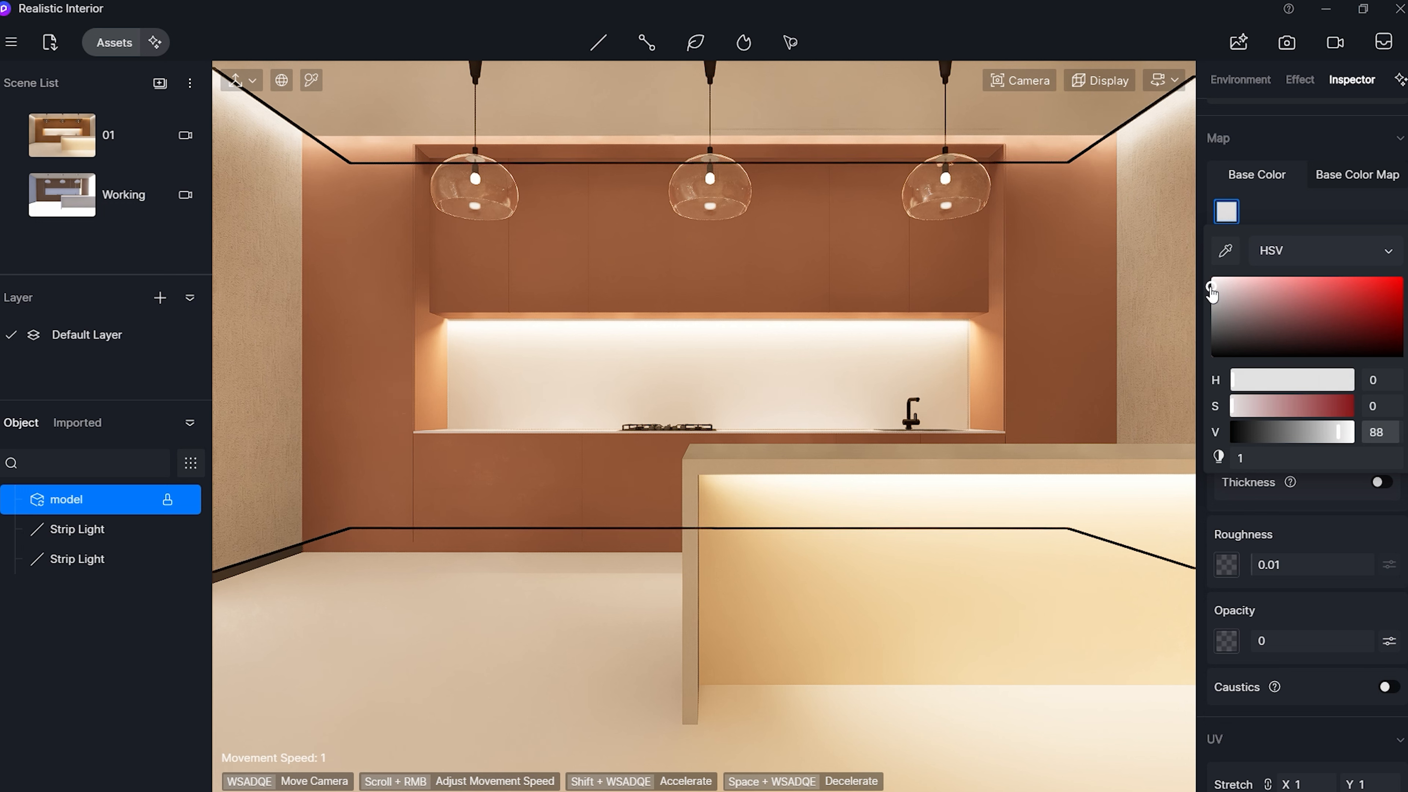
pyautogui.moveTo(1387, 430); pyautogui.dragTo(1383, 431)
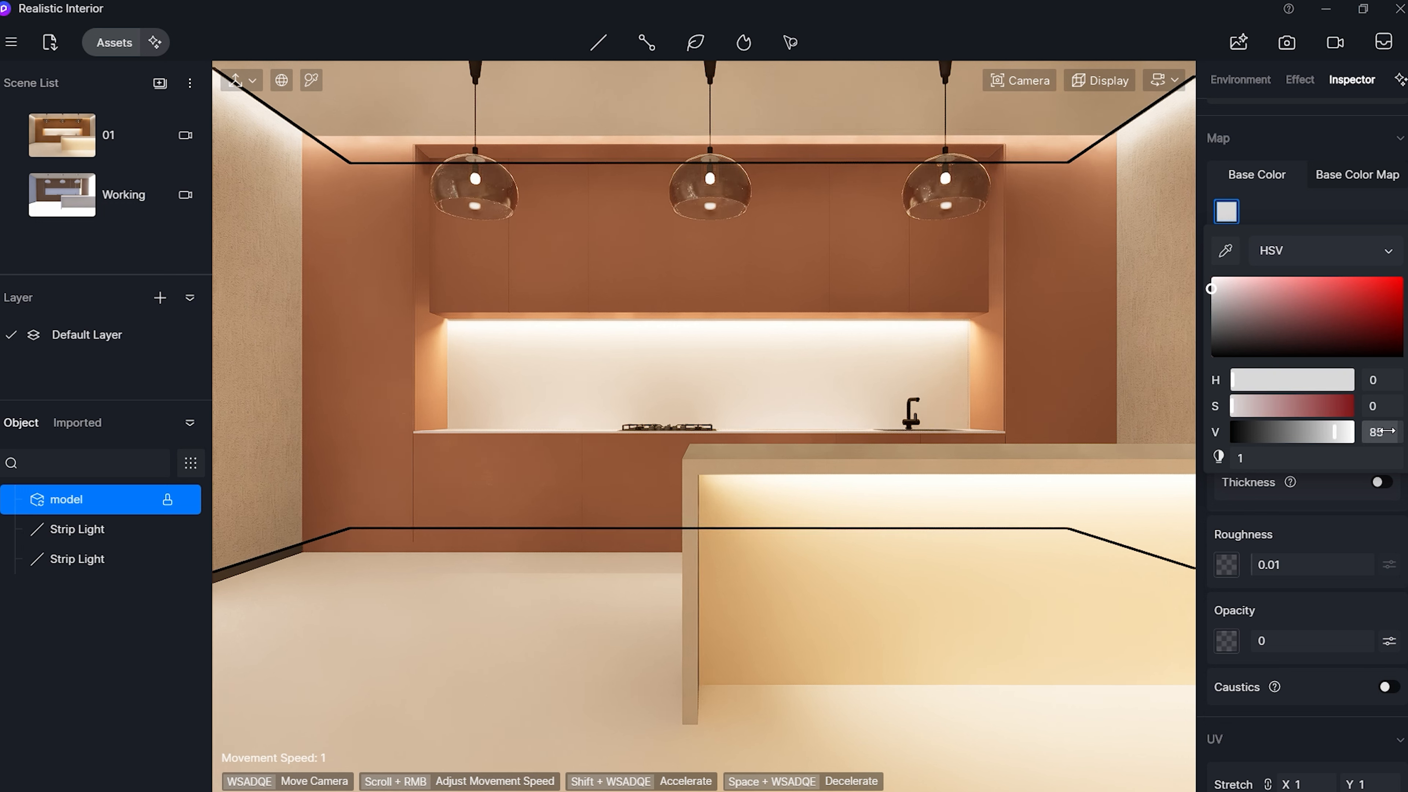
pyautogui.press('Return')
pyautogui.click(1384, 433)
pyautogui.write('90')
pyautogui.press('Return')
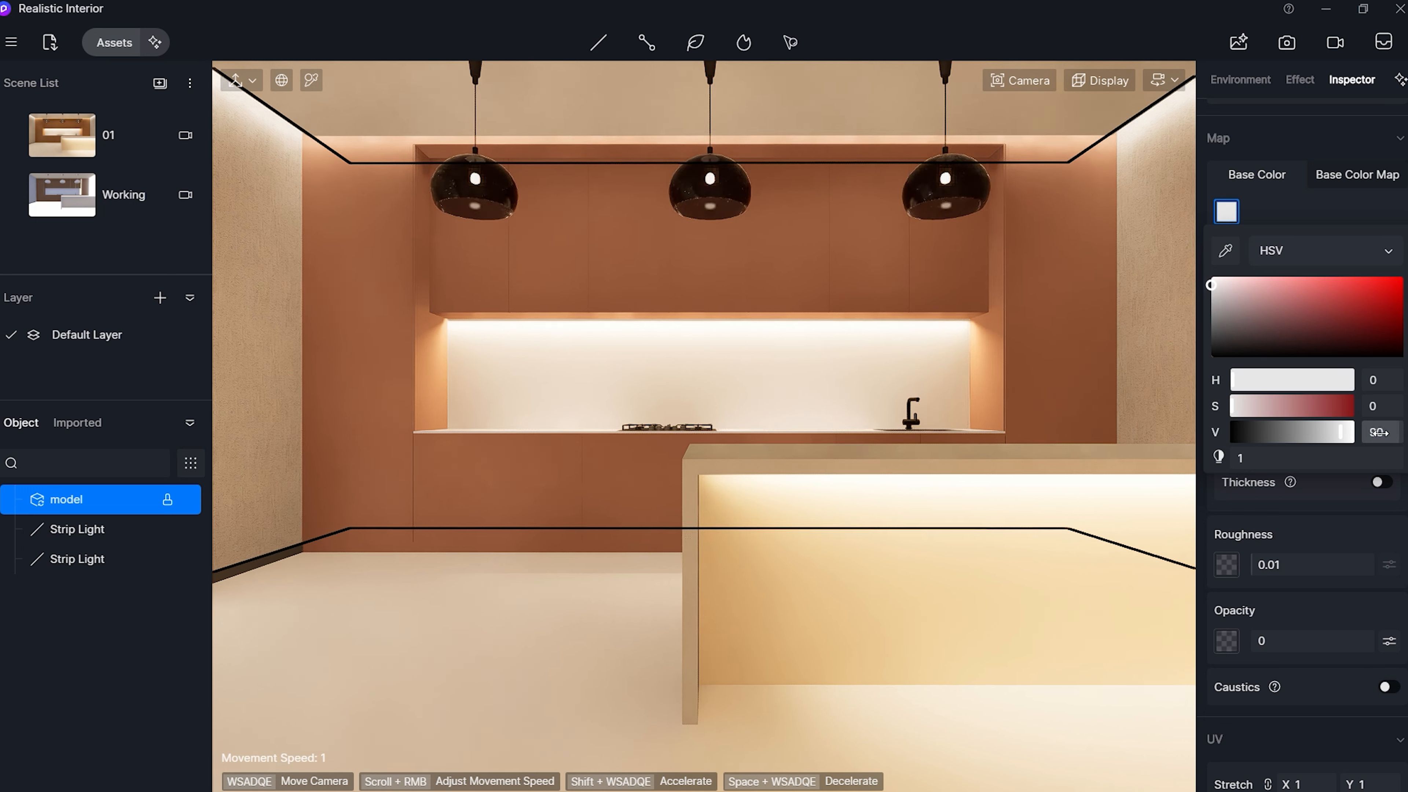
pyautogui.moveTo(1377, 432); pyautogui.dragTo(1380, 431)
pyautogui.click(826, 278)
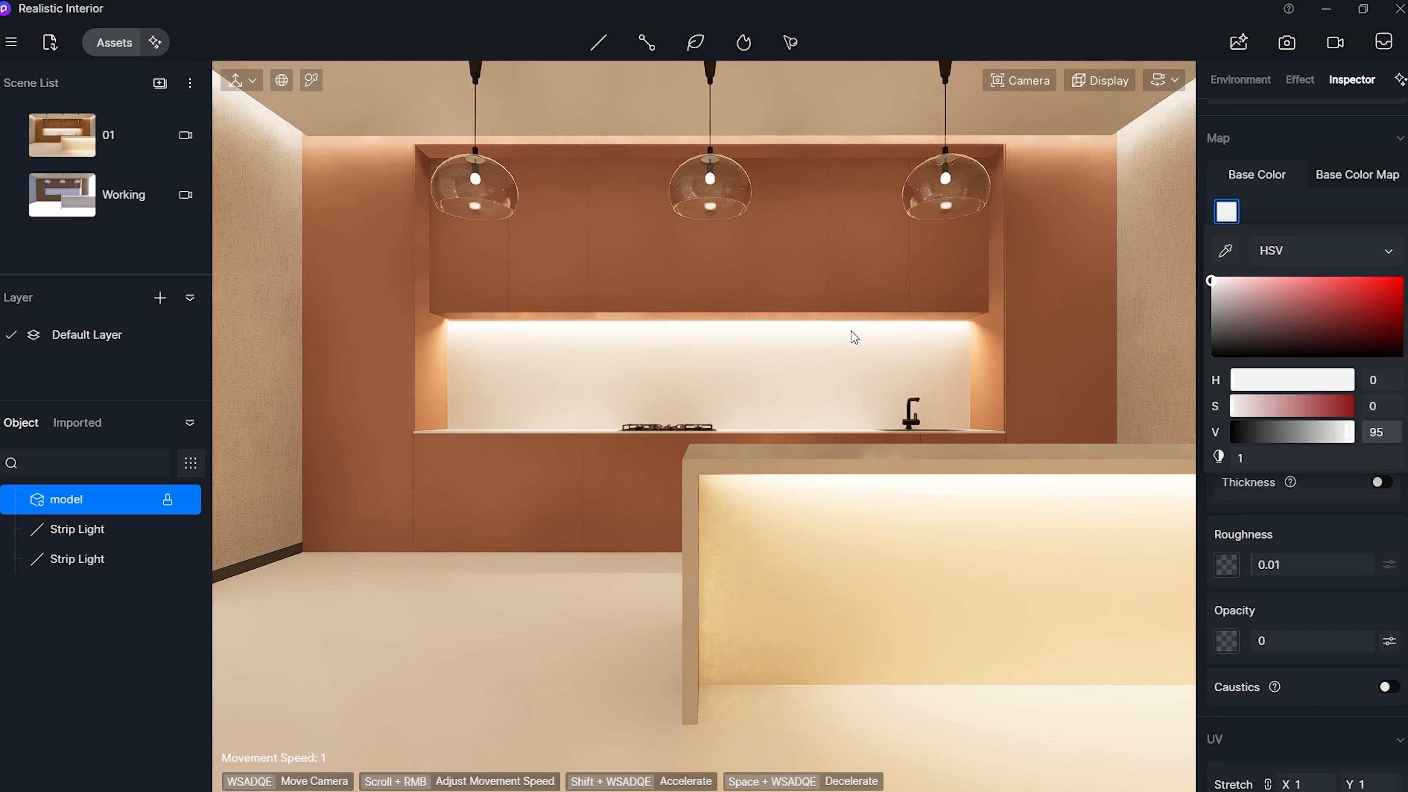
# - Copy the terracotta wall paint material from the kitchen cabinets onto the island's countertop and side panel
pyautogui.press('i')
pyautogui.click(1053, 370)
pyautogui.scroll(3, 1281, 187)
pyautogui.click(1224, 149)
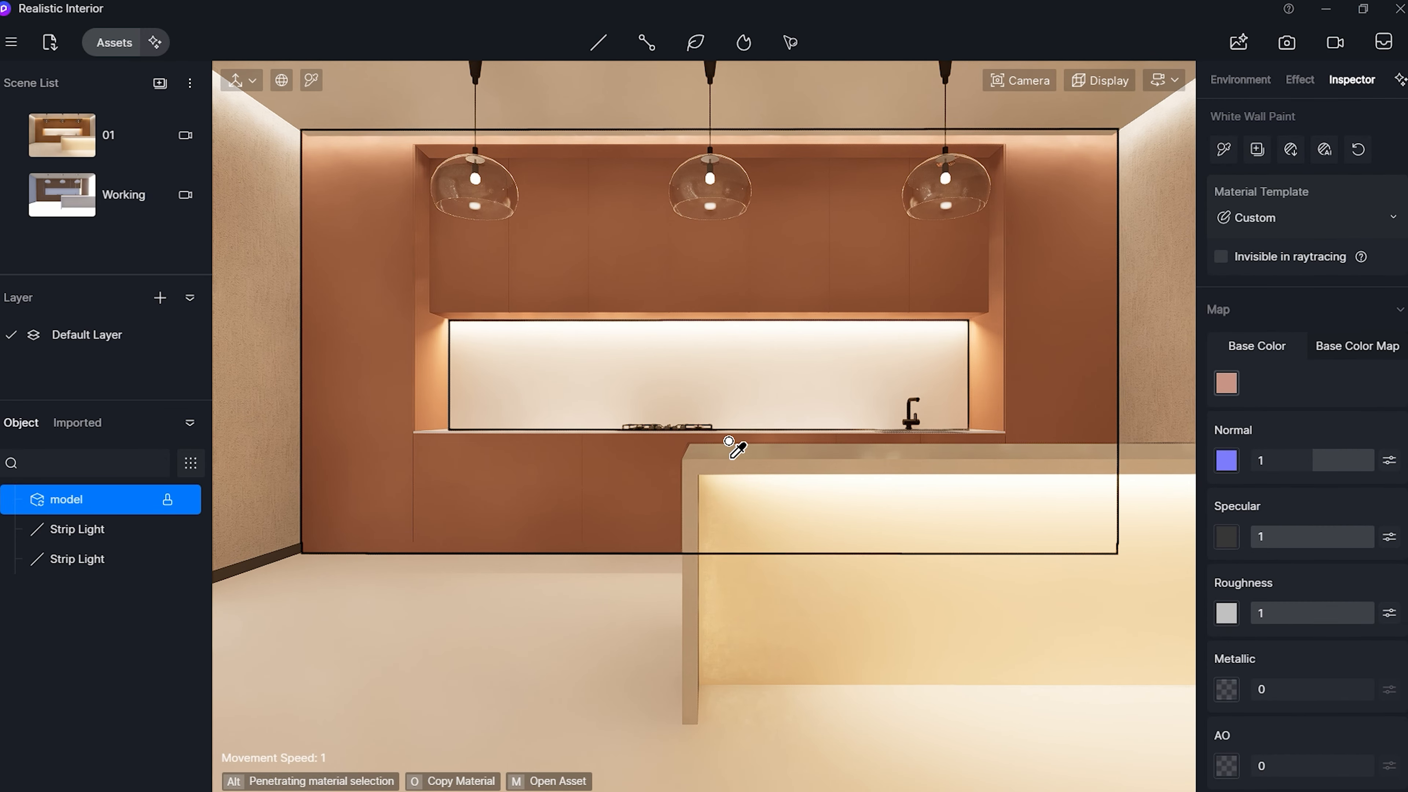
pyautogui.click(731, 455)
pyautogui.press('Escape')
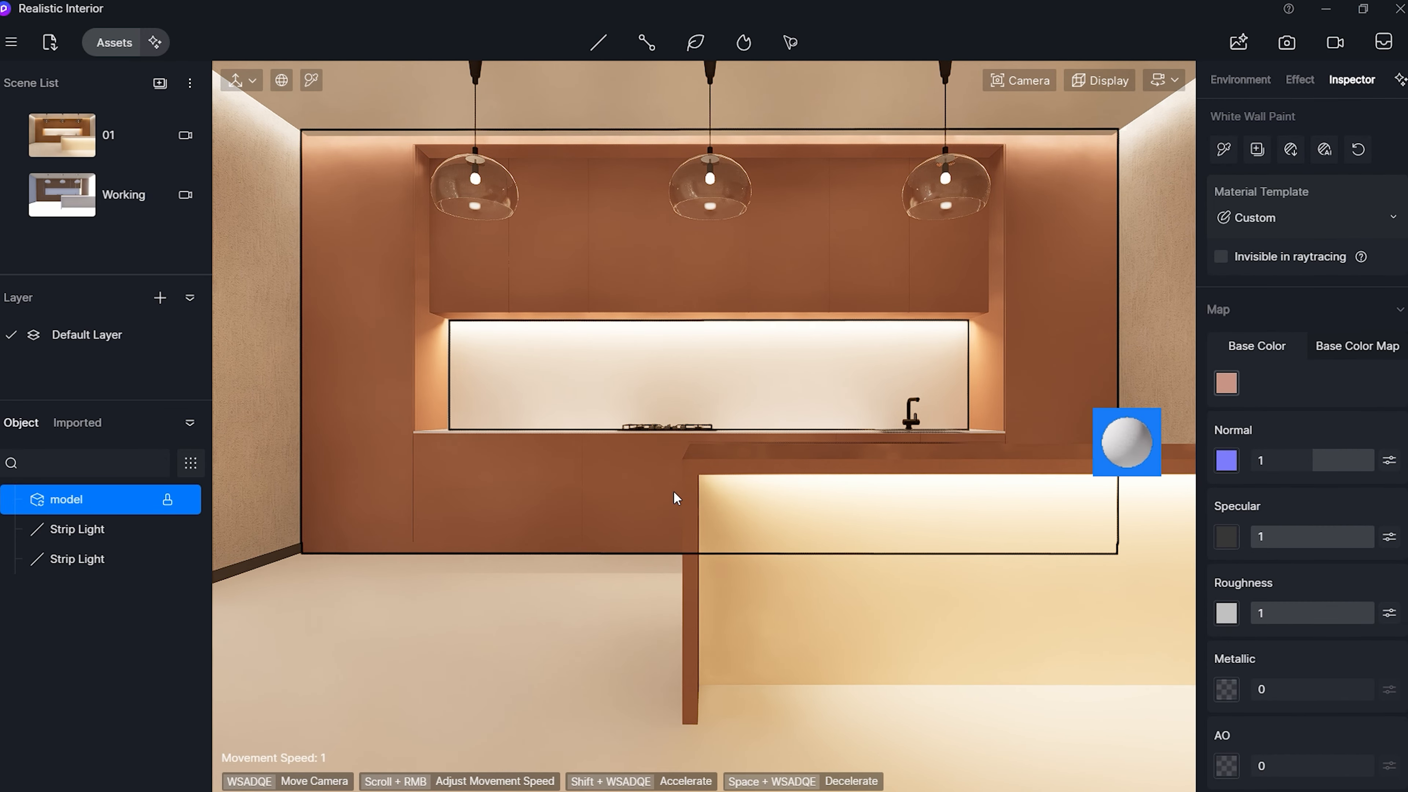
# - Change the island countertop's base color to a dark neutral grey with saturation 0 and value 35
pyautogui.press('i')
pyautogui.click(712, 467)
pyautogui.click(1226, 383)
pyautogui.moveTo(1266, 467); pyautogui.dragTo(1205, 494)
pyautogui.click(1375, 604)
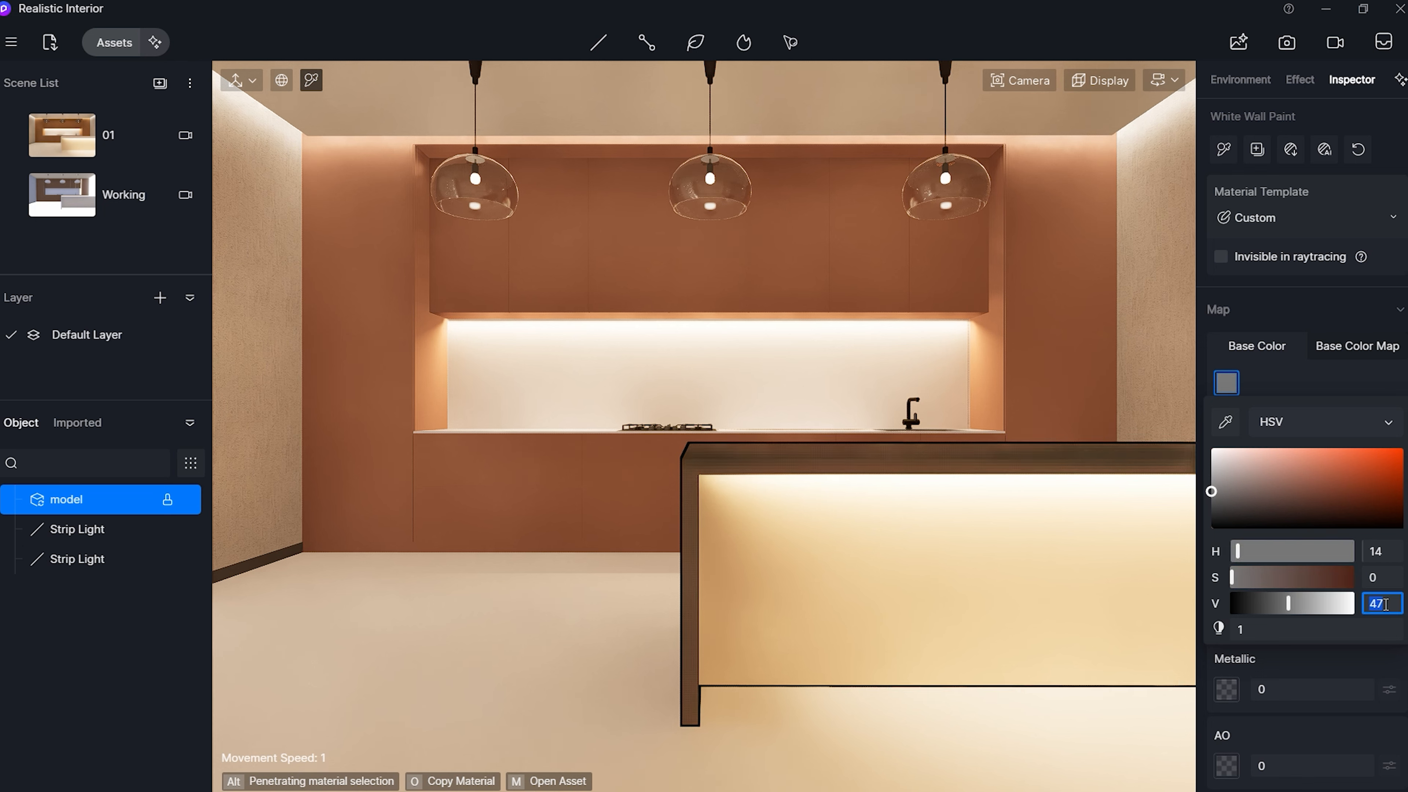
pyautogui.write('50')
pyautogui.press('Return')
pyautogui.click(1376, 605)
pyautogui.write('35')
pyautogui.press('Return')
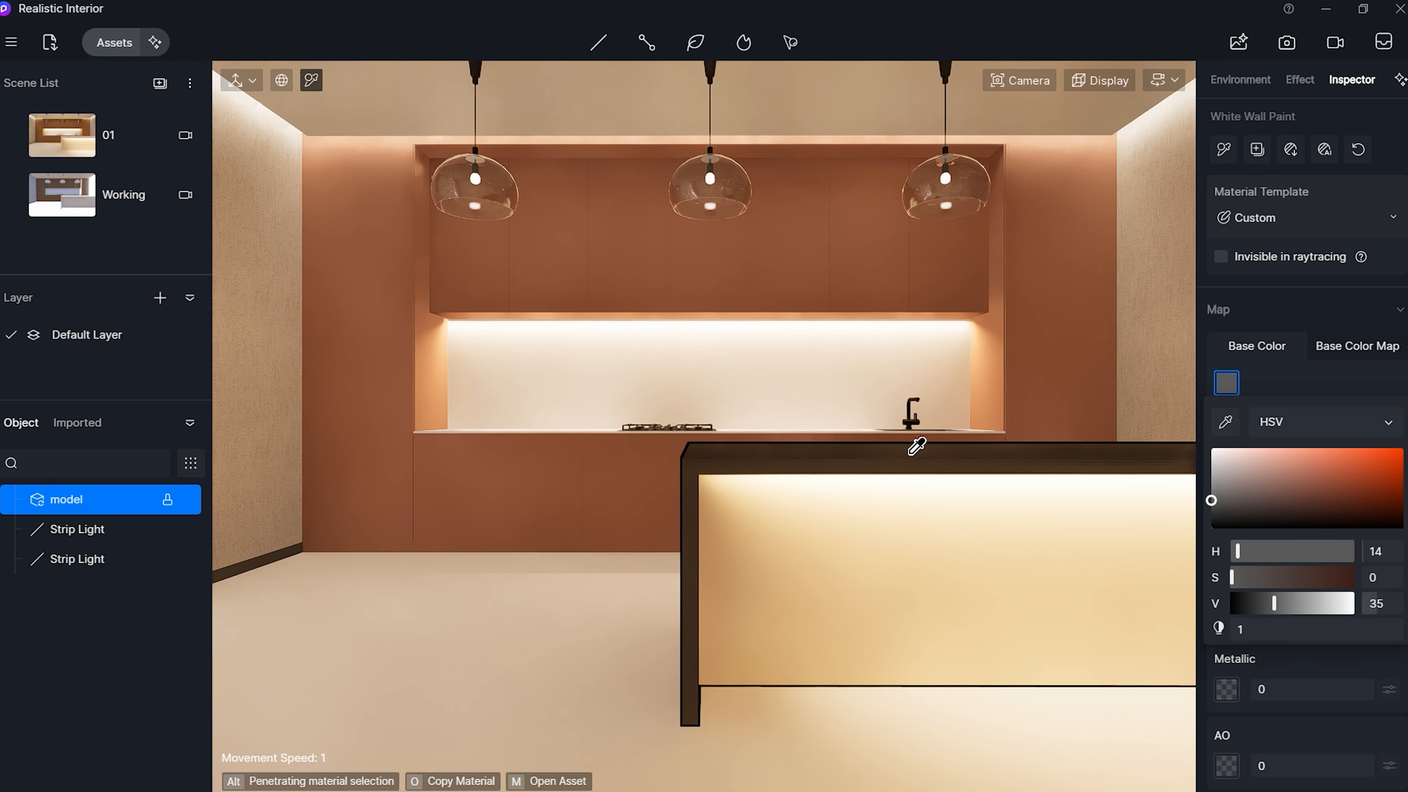
pyautogui.press('Escape')
# - Apply the Rough Concrete 05 material from the library to the kitchen backsplash
pyautogui.click(114, 42)
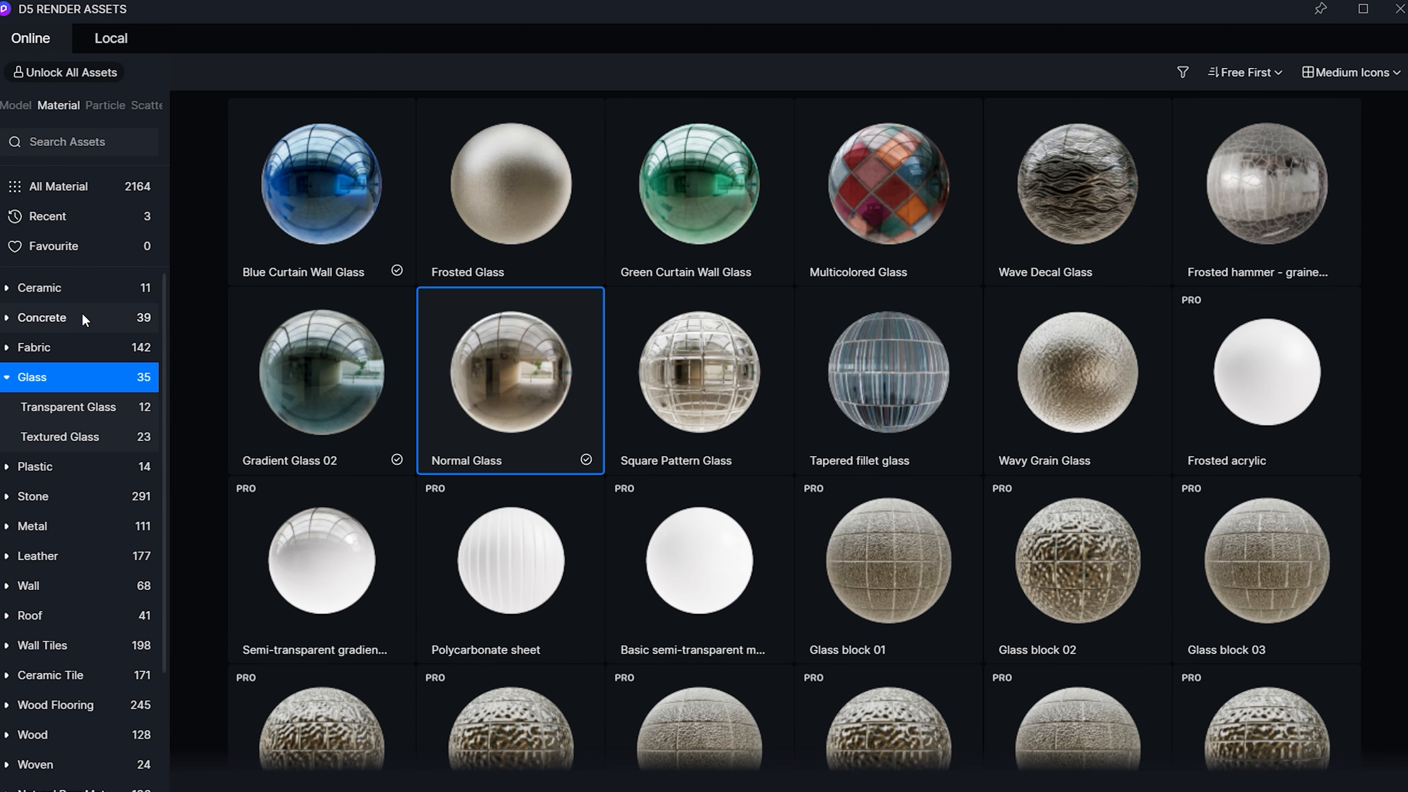
pyautogui.click(44, 318)
pyautogui.click(782, 406)
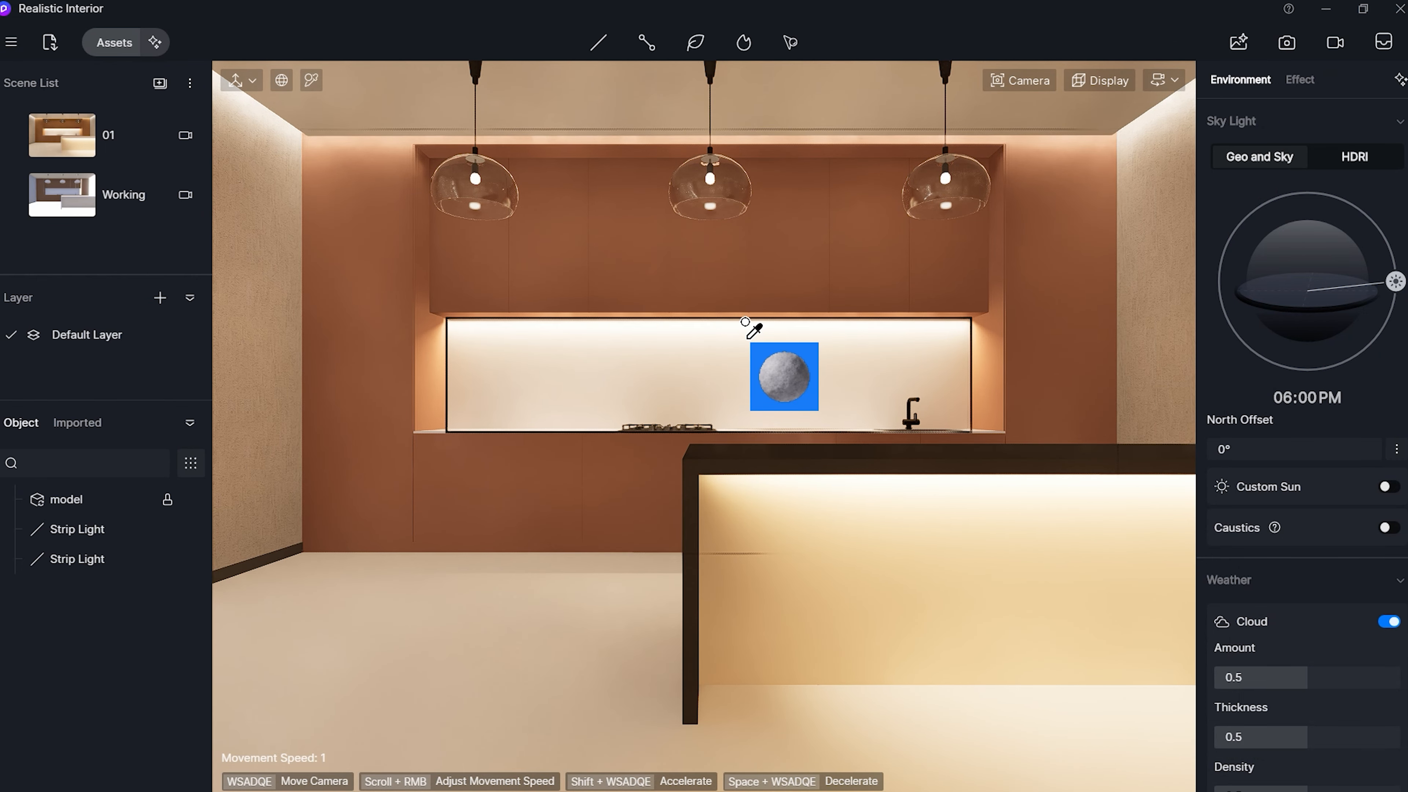
pyautogui.click(757, 342)
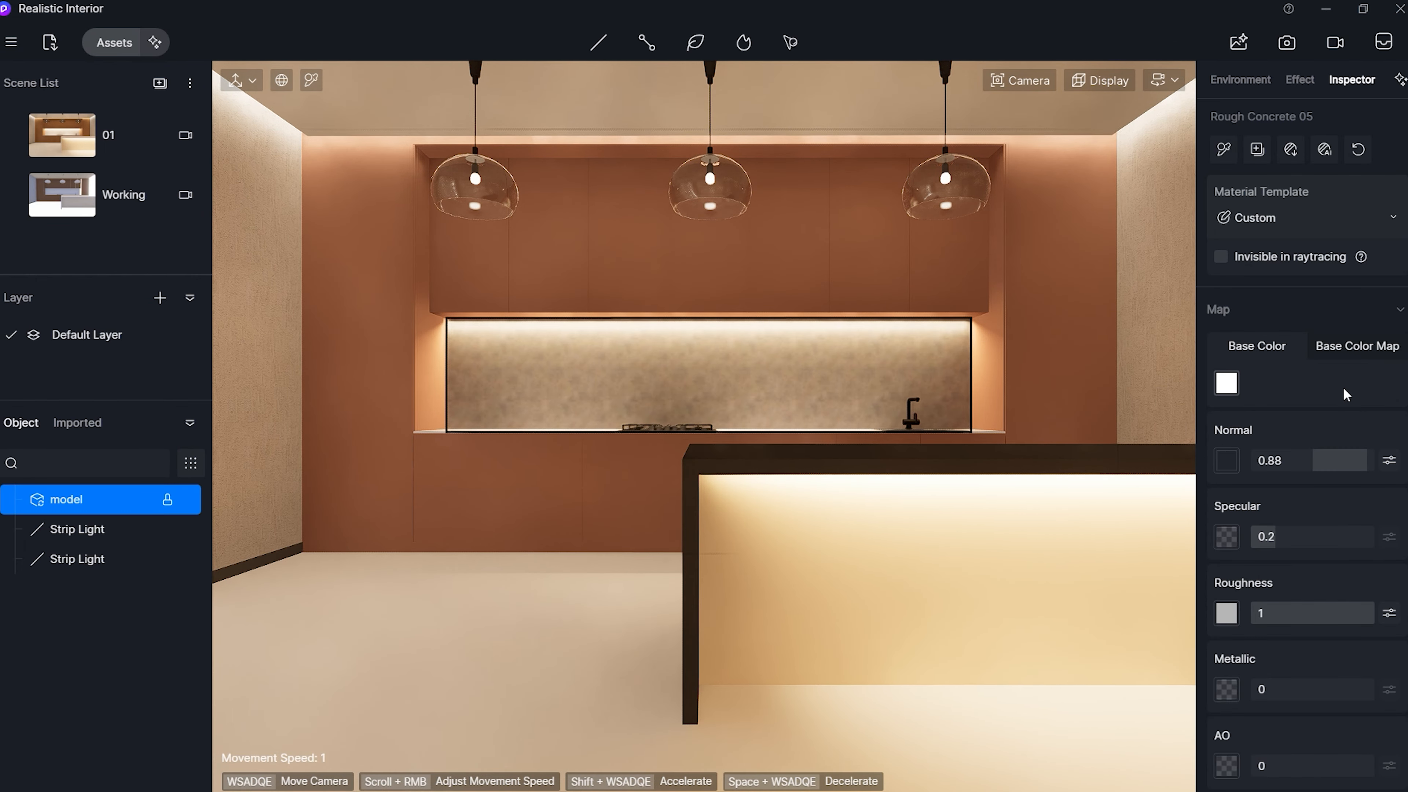
# - Set the backsplash concrete's UV stretch to 0.2 in X and Y
pyautogui.scroll(-5, 1314, 453)
pyautogui.moveTo(1302, 636); pyautogui.dragTo(1304, 636)
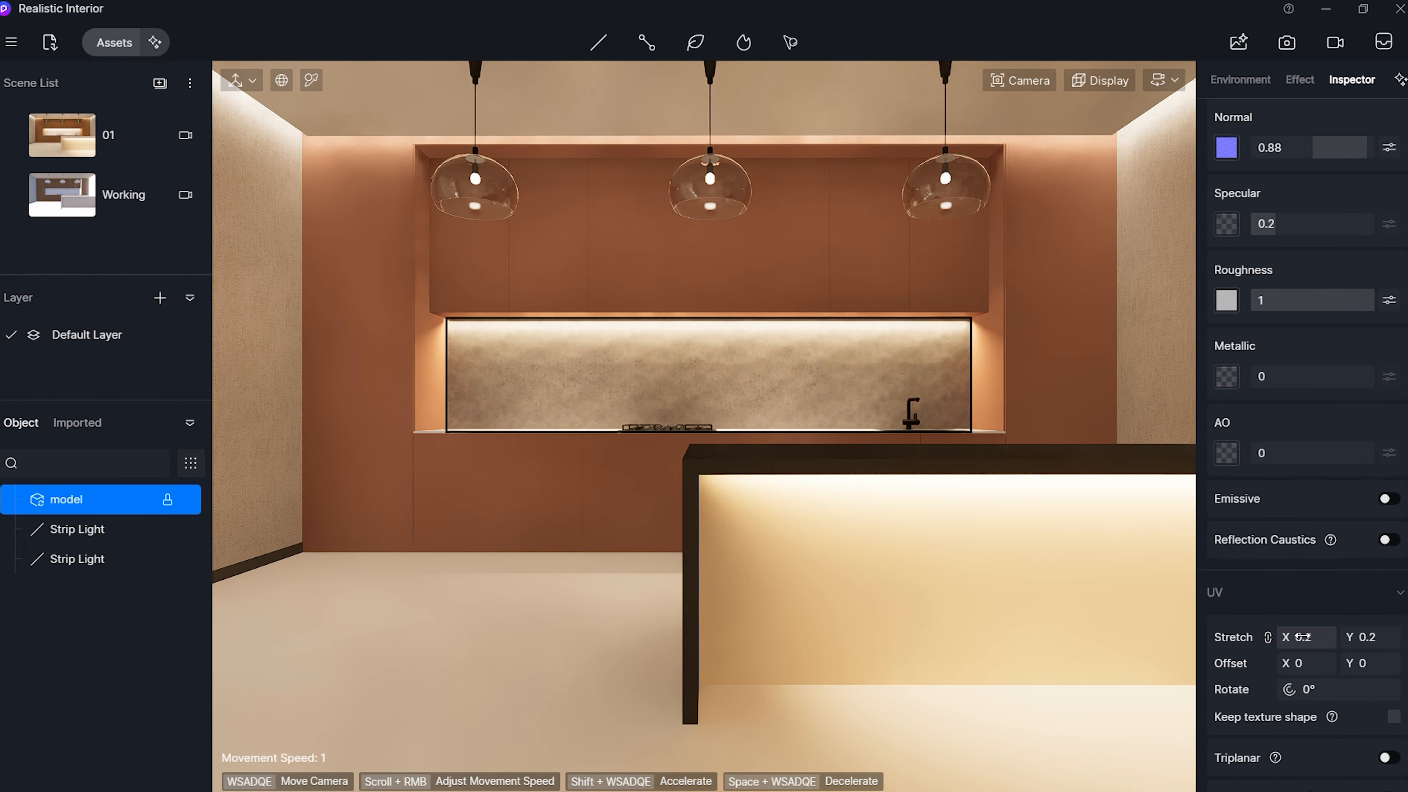
pyautogui.press('Return')
pyautogui.scroll(5, 1370, 431)
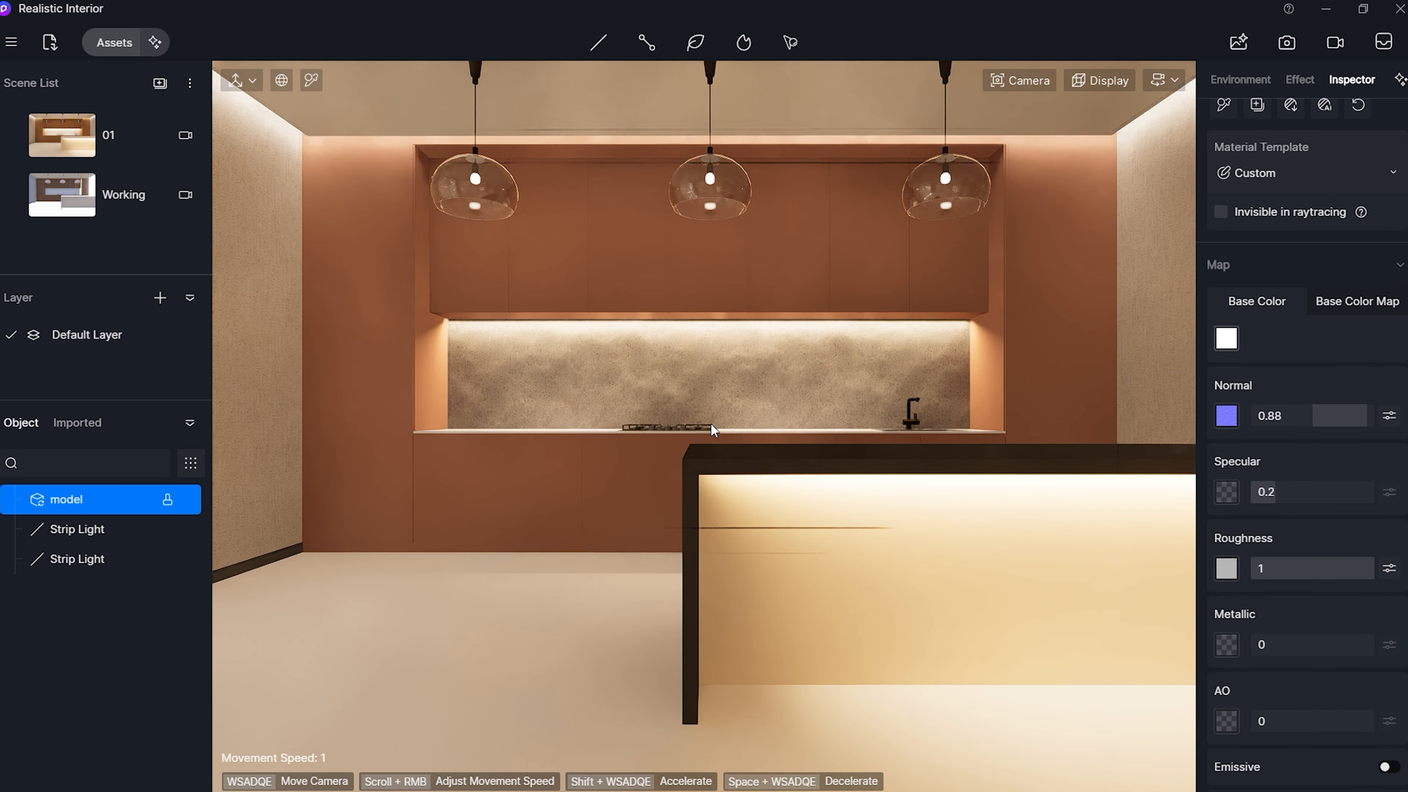
# - Put the backsplash's concrete material on the island countertop and side panel, with its base color at HSV value 100
pyautogui.click(710, 447)
pyautogui.click(1226, 338)
pyautogui.moveTo(1374, 559); pyautogui.dragTo(1380, 559)
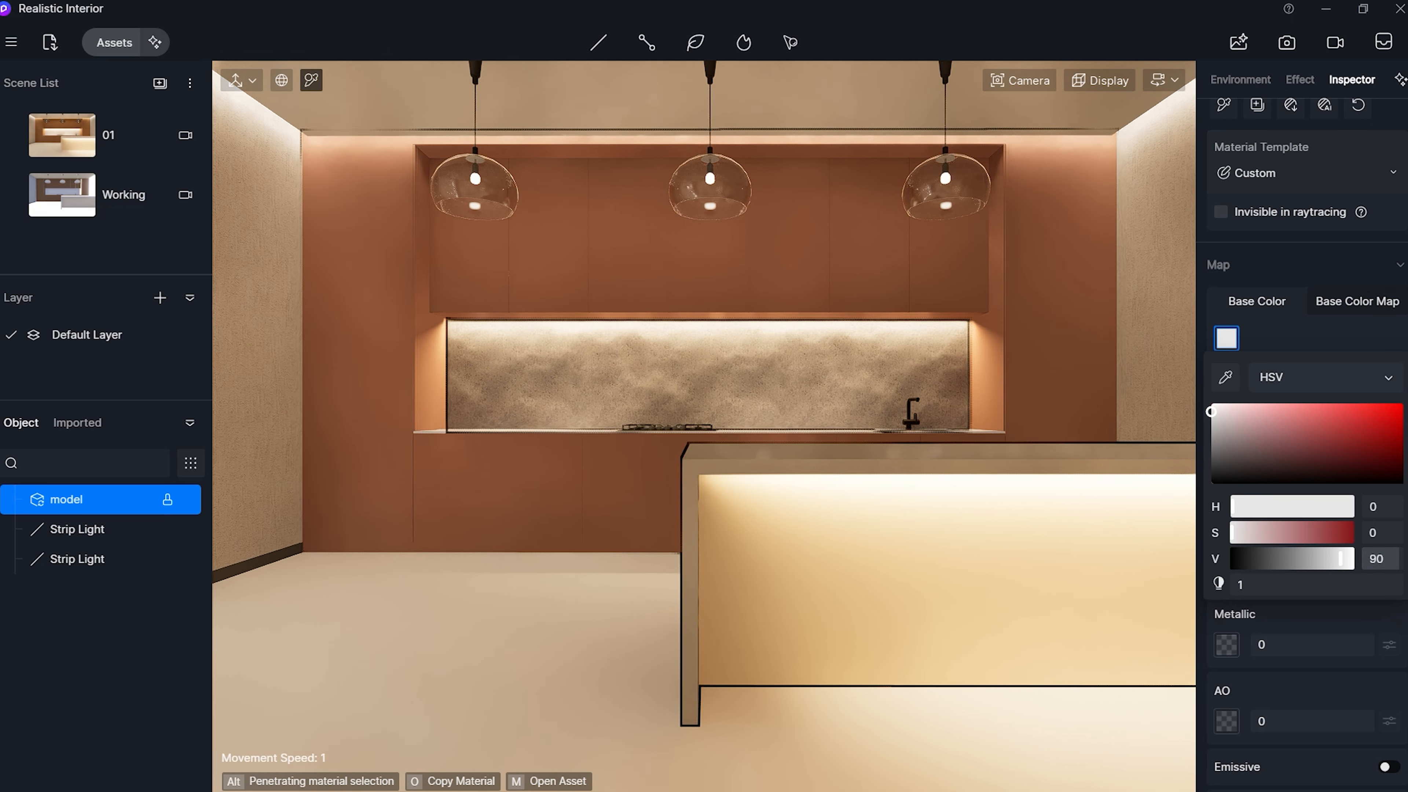
pyautogui.click(1228, 339)
pyautogui.click(1228, 340)
pyautogui.moveTo(1211, 412); pyautogui.dragTo(1206, 401)
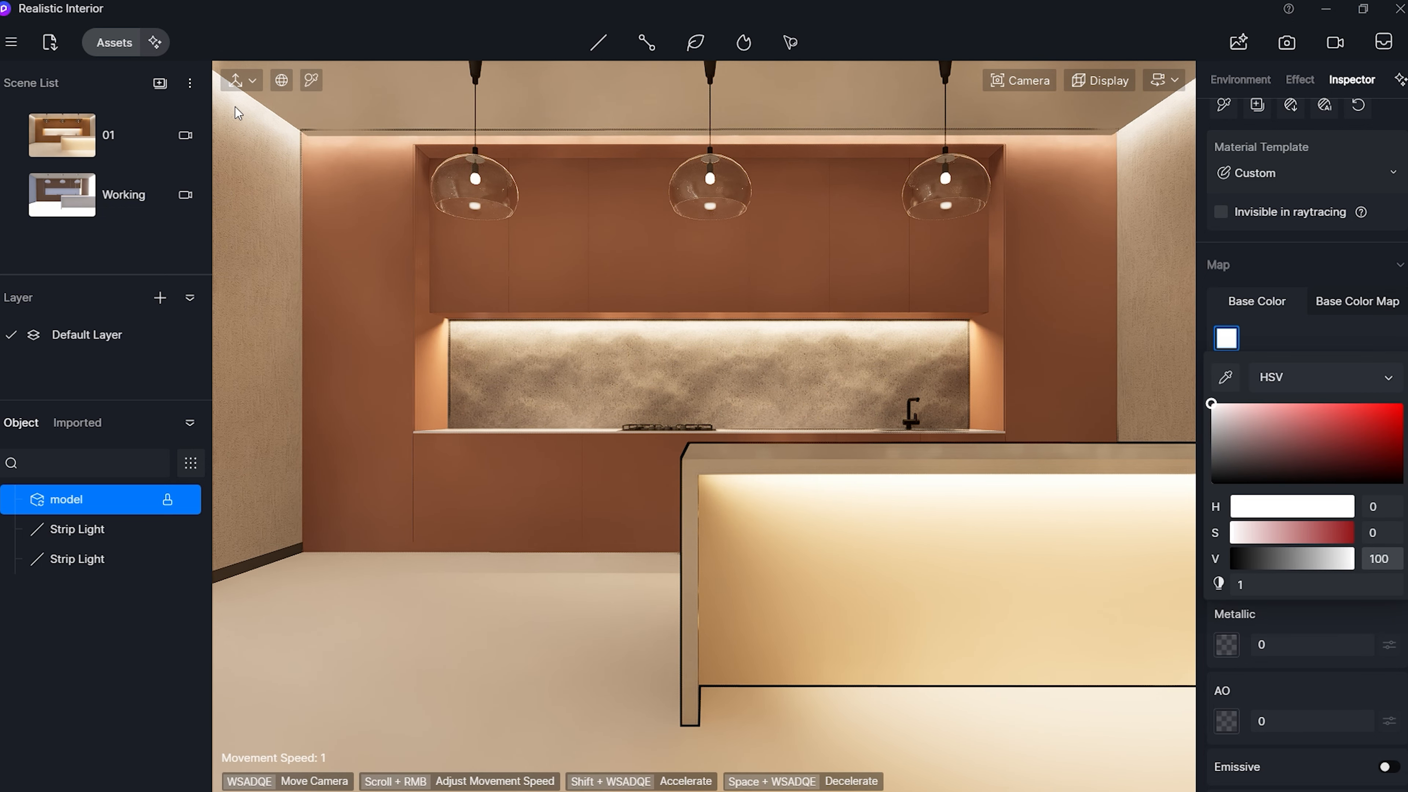
# - Apply the Lauren platinum light grey stone material from the library to the floor
pyautogui.click(114, 42)
pyautogui.click(50, 473)
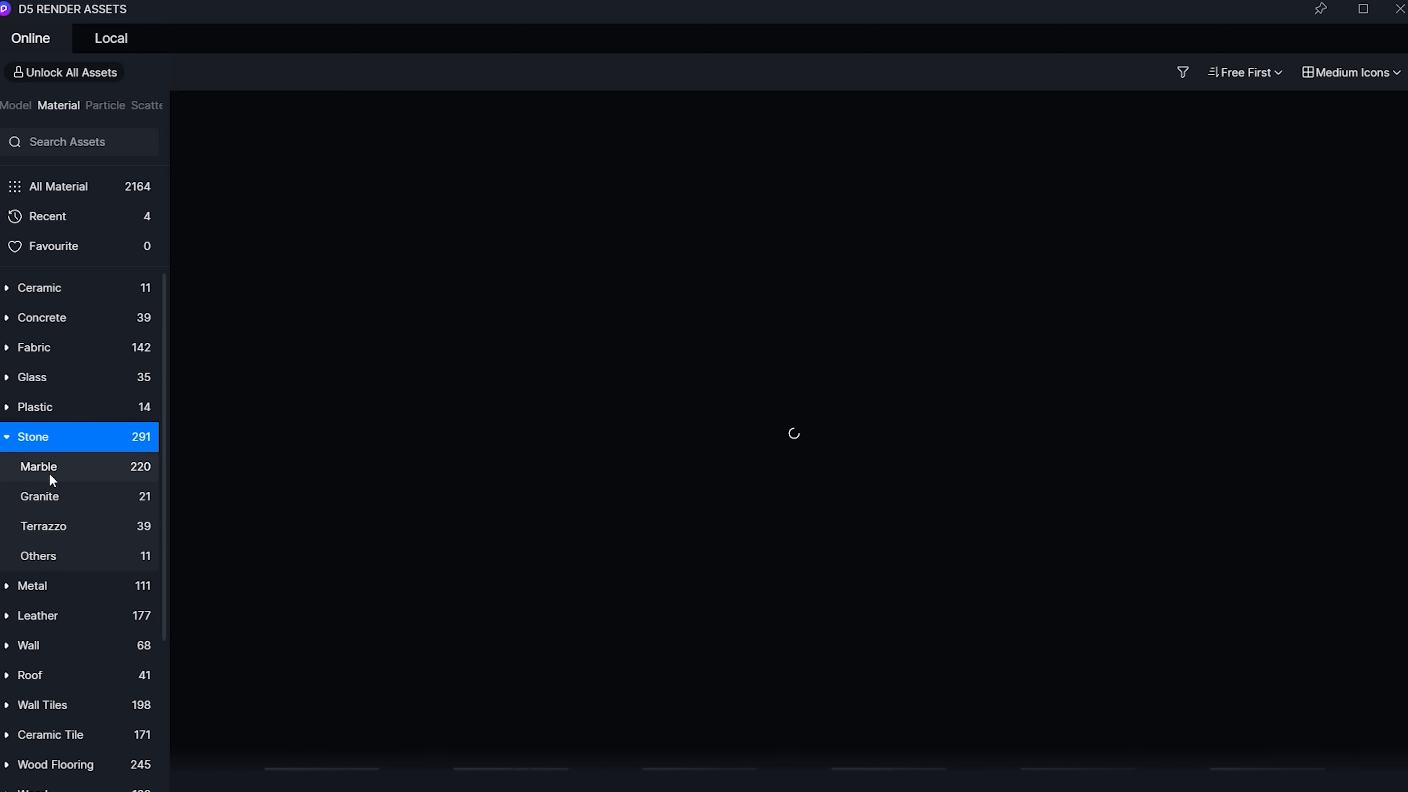
pyautogui.scroll(-10, 1004, 416)
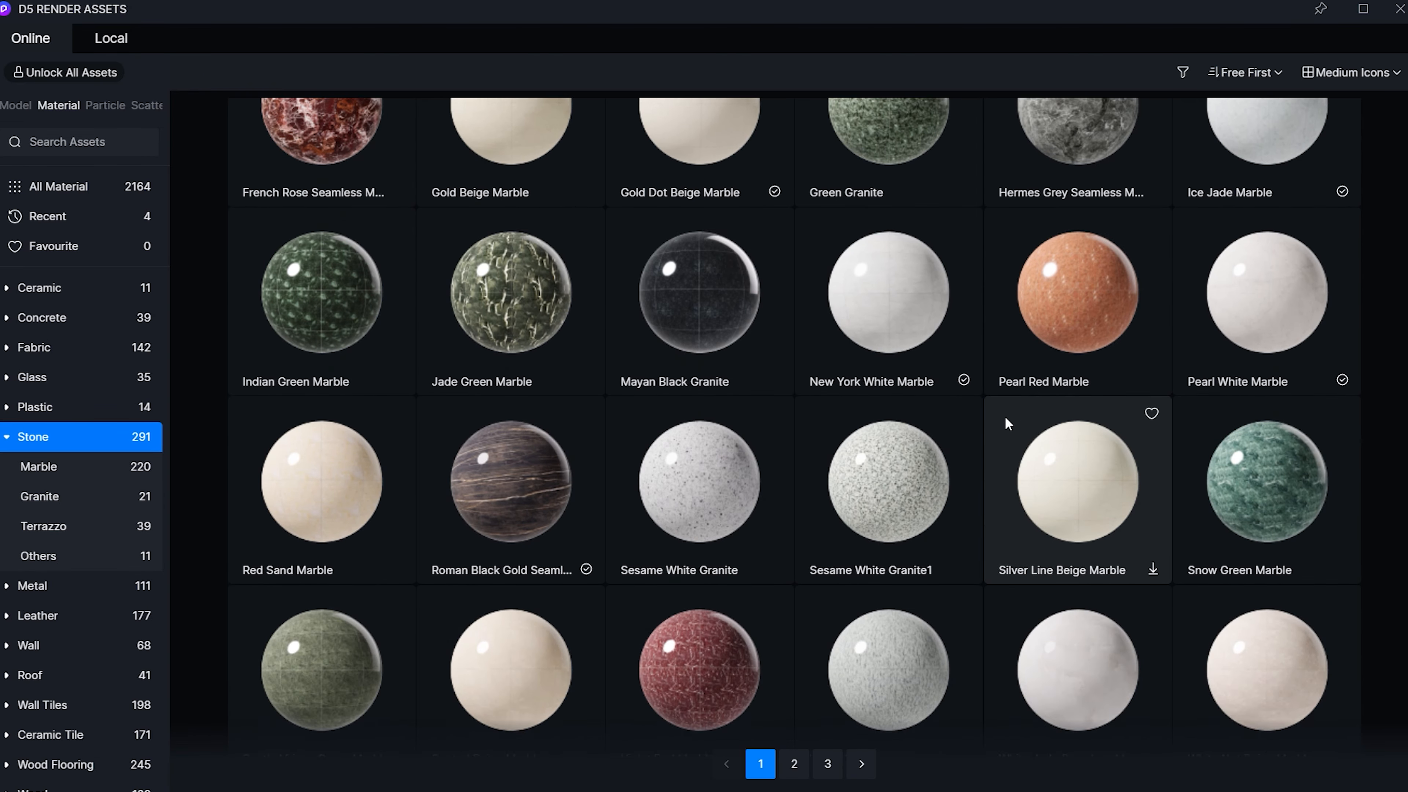
pyautogui.scroll(-8, 1006, 424)
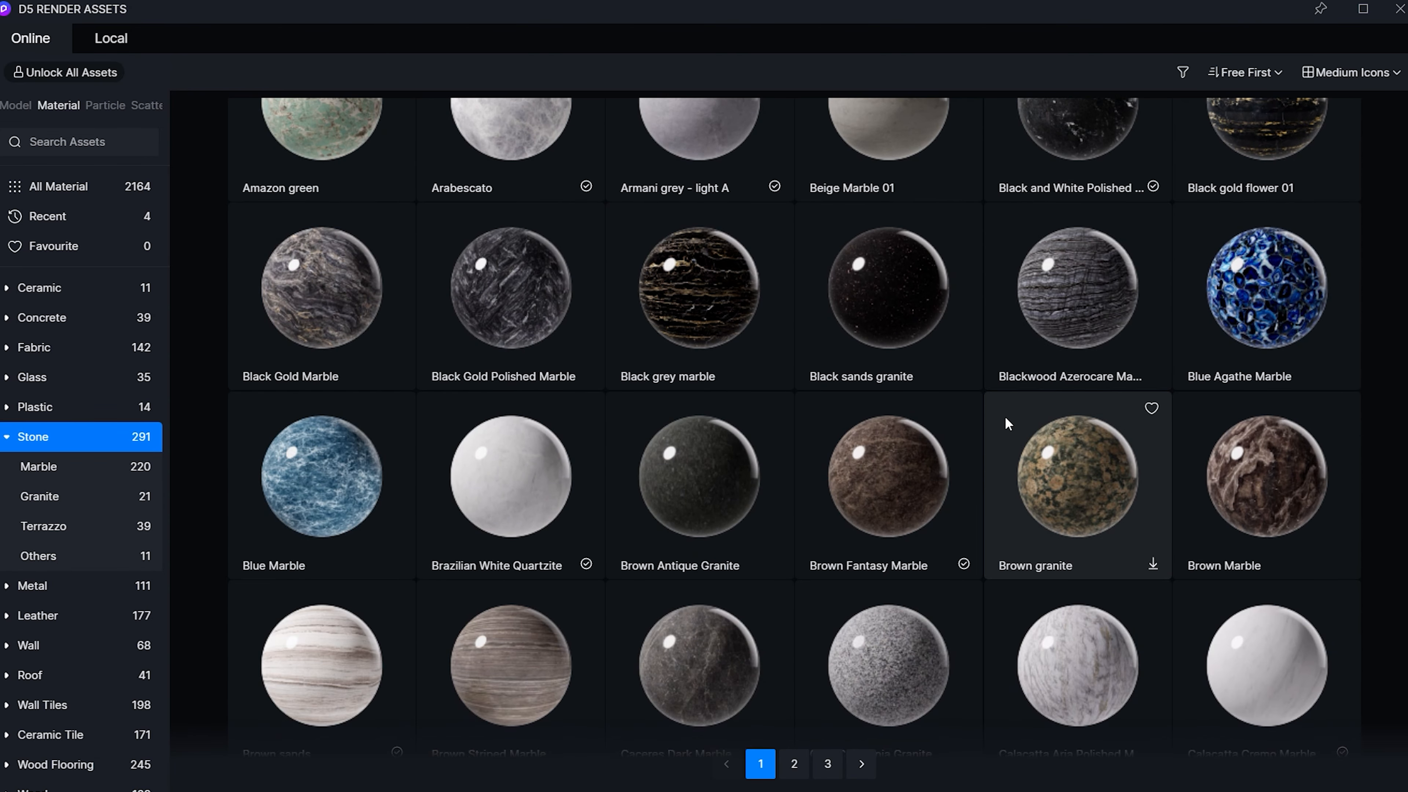
pyautogui.scroll(-8, 1004, 421)
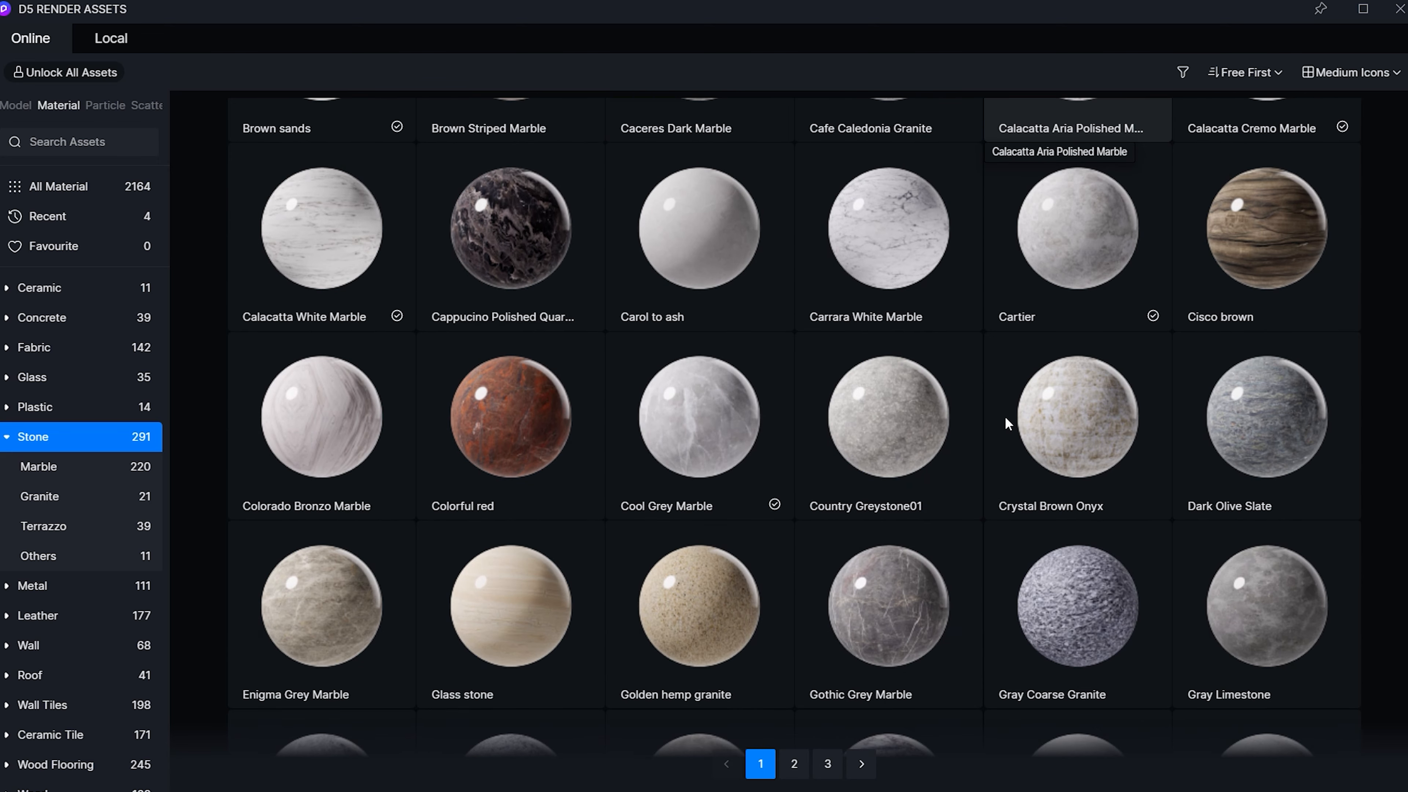
pyautogui.scroll(-8, 1004, 423)
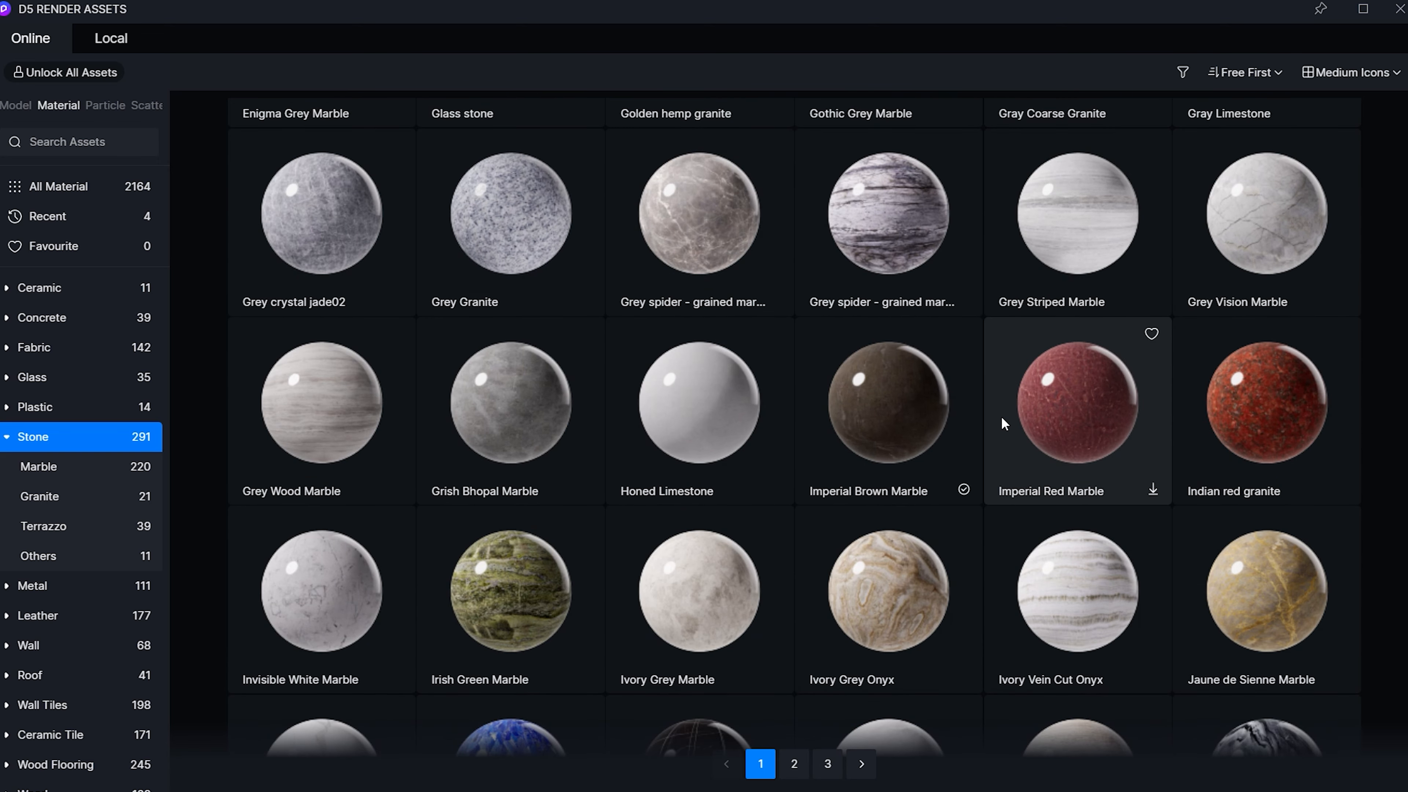
pyautogui.scroll(-2, 1001, 423)
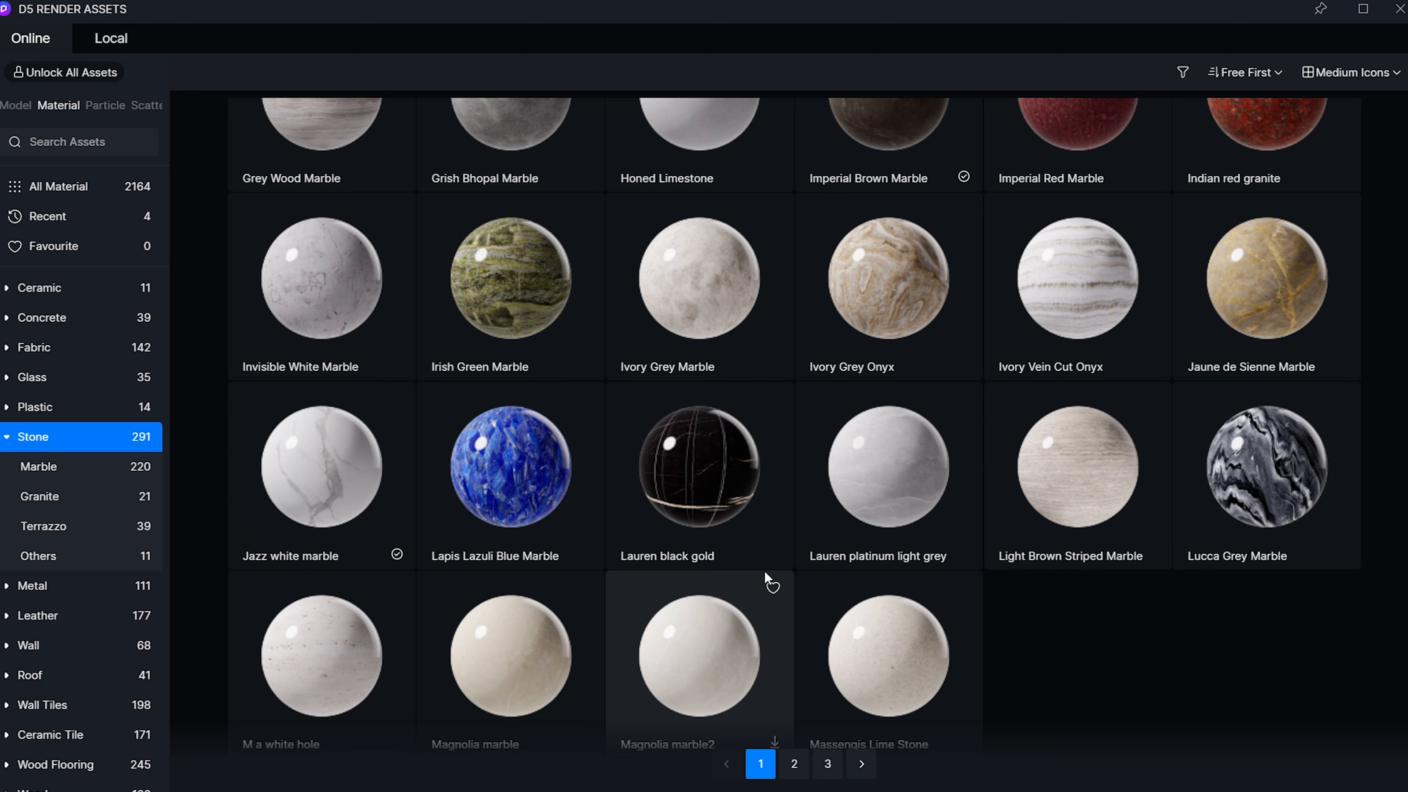
pyautogui.scroll(-1, 787, 599)
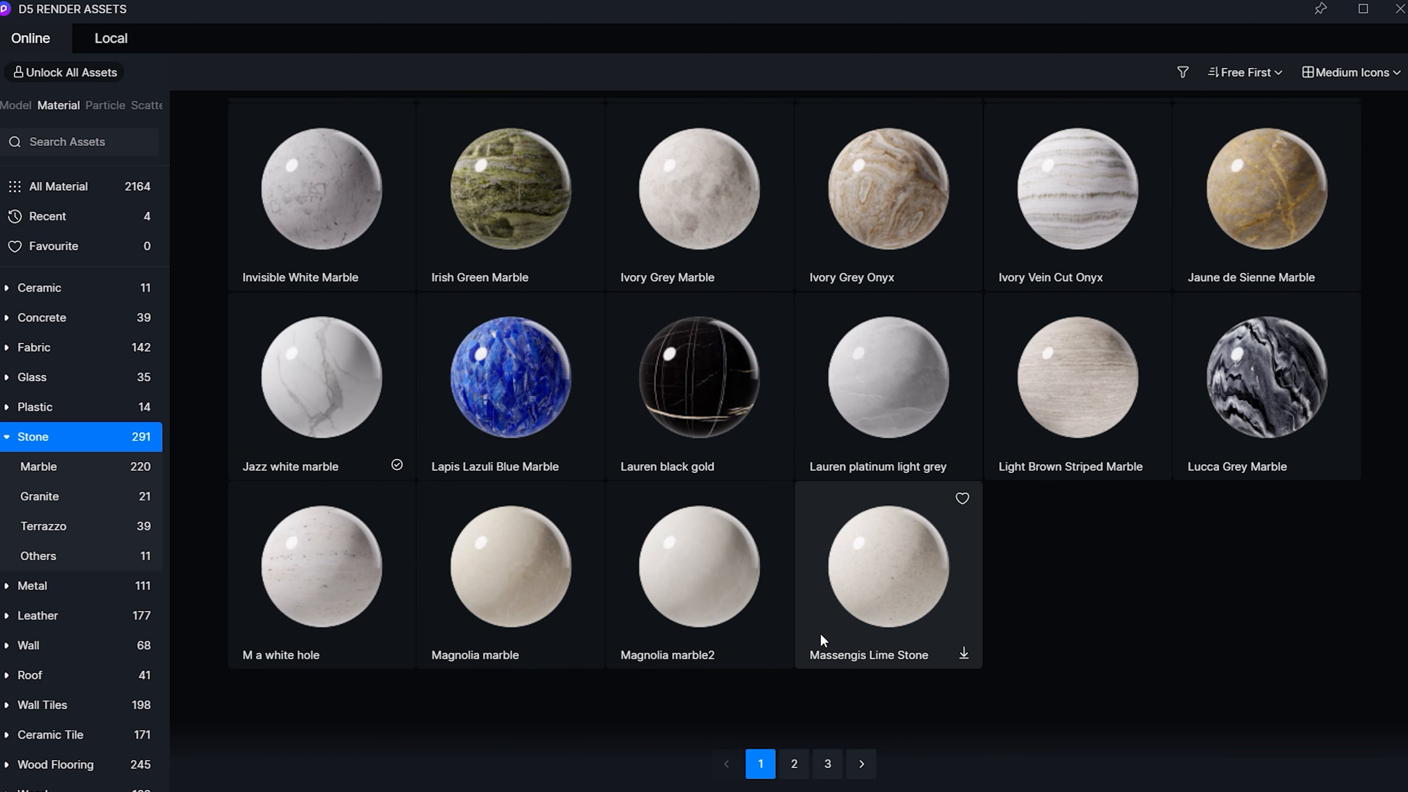
pyautogui.click(883, 417)
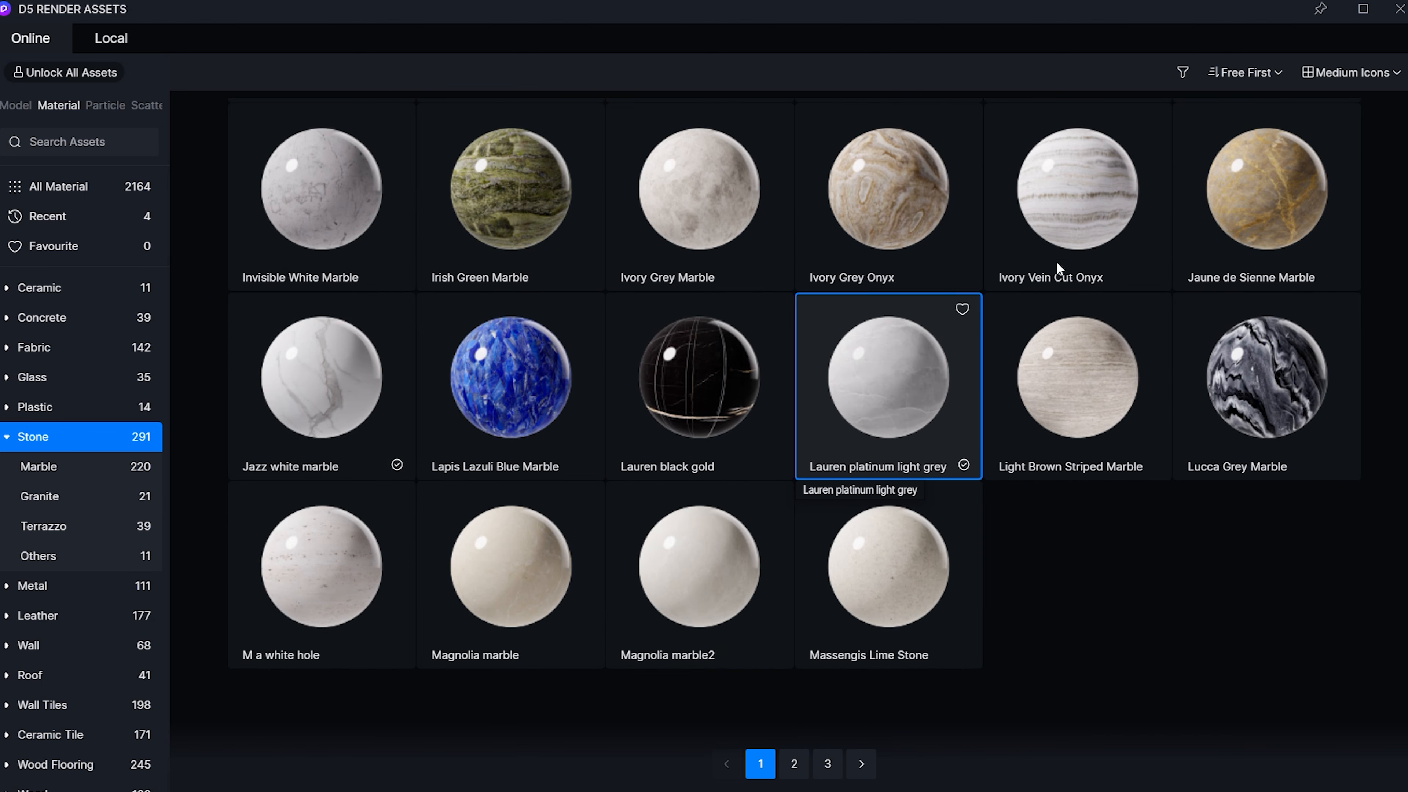
pyautogui.click(1399, 9)
pyautogui.click(465, 623)
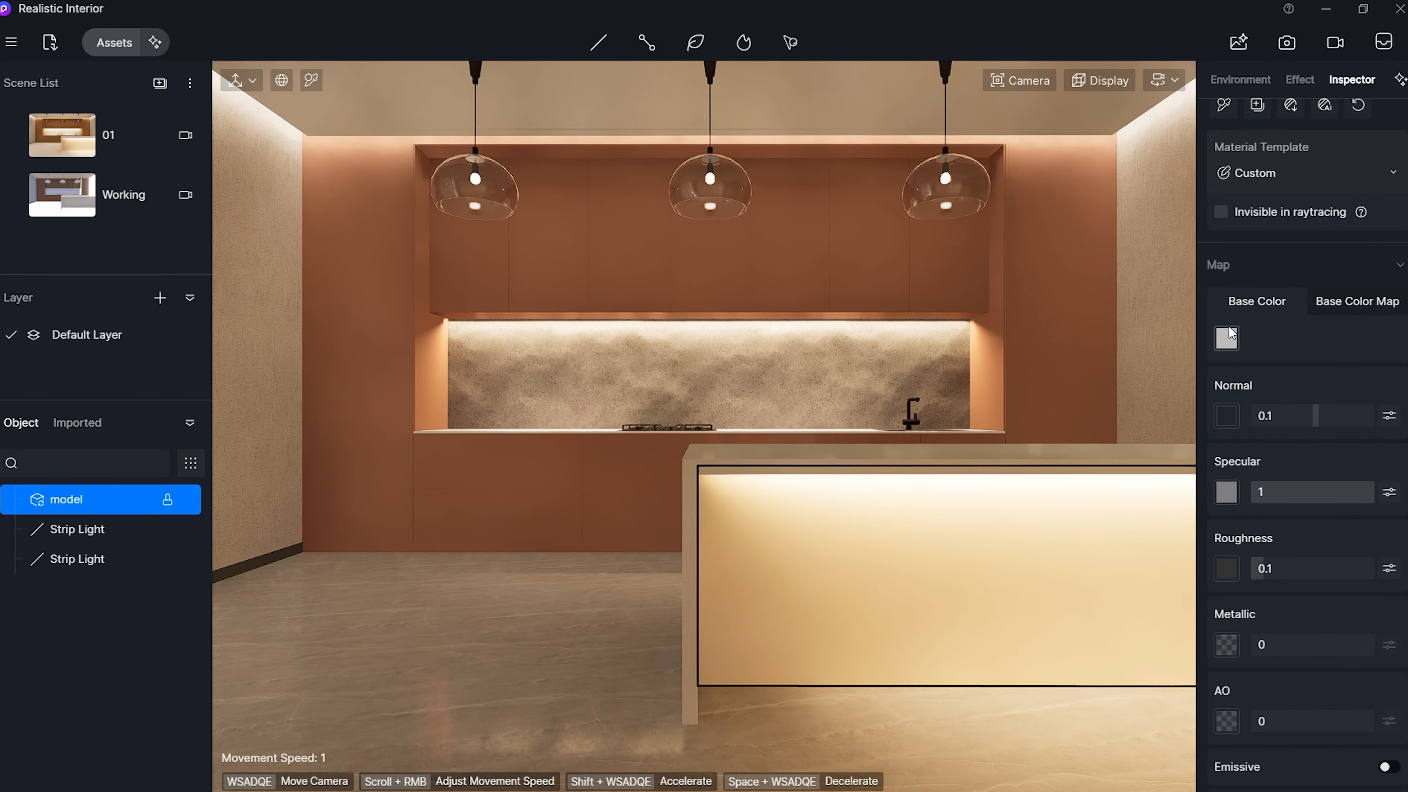
# - Brighten the floor stone's base color to HSV value 100 and set its UV stretch to 0.5
pyautogui.click(1227, 340)
pyautogui.moveTo(1215, 413); pyautogui.dragTo(1210, 406)
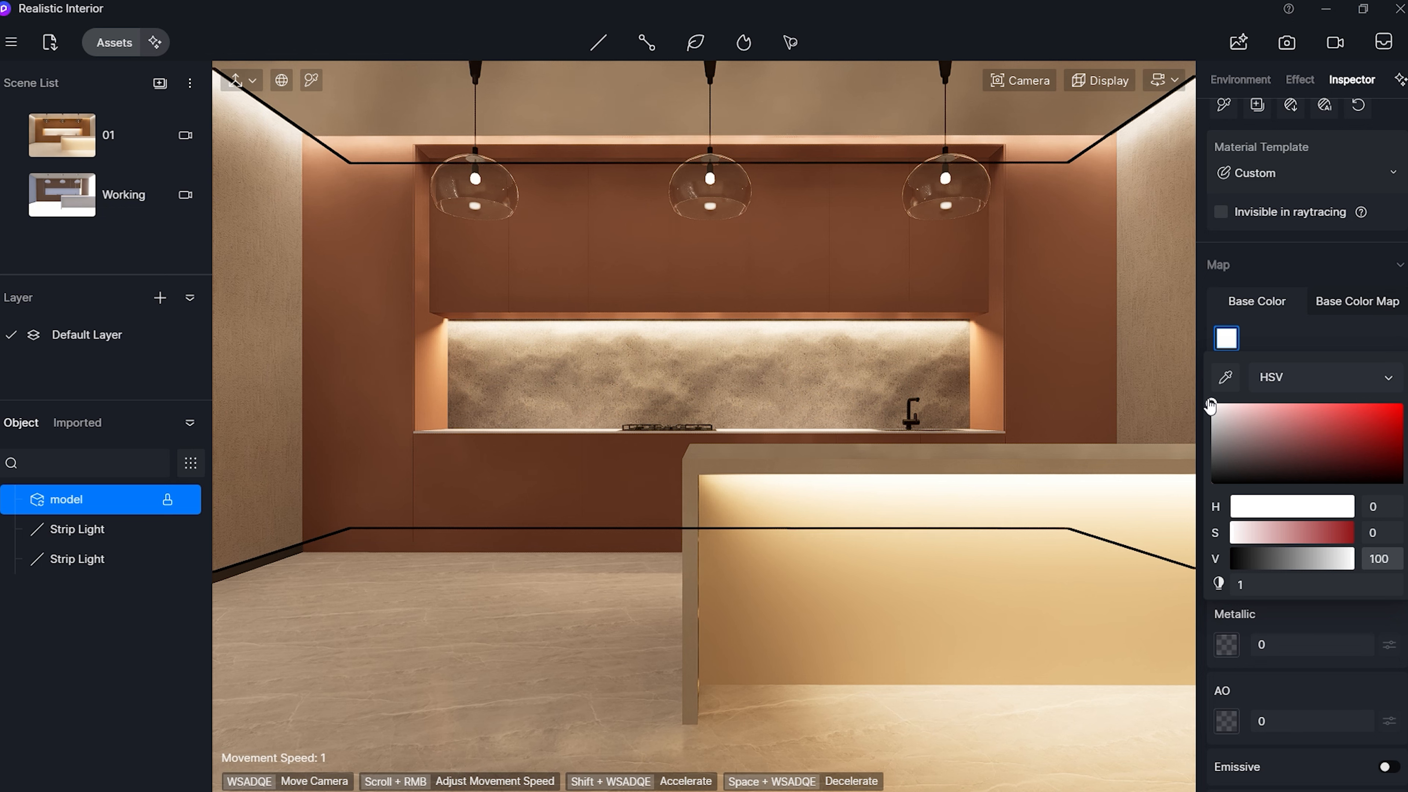
pyautogui.click(1342, 324)
pyautogui.scroll(-5, 1341, 326)
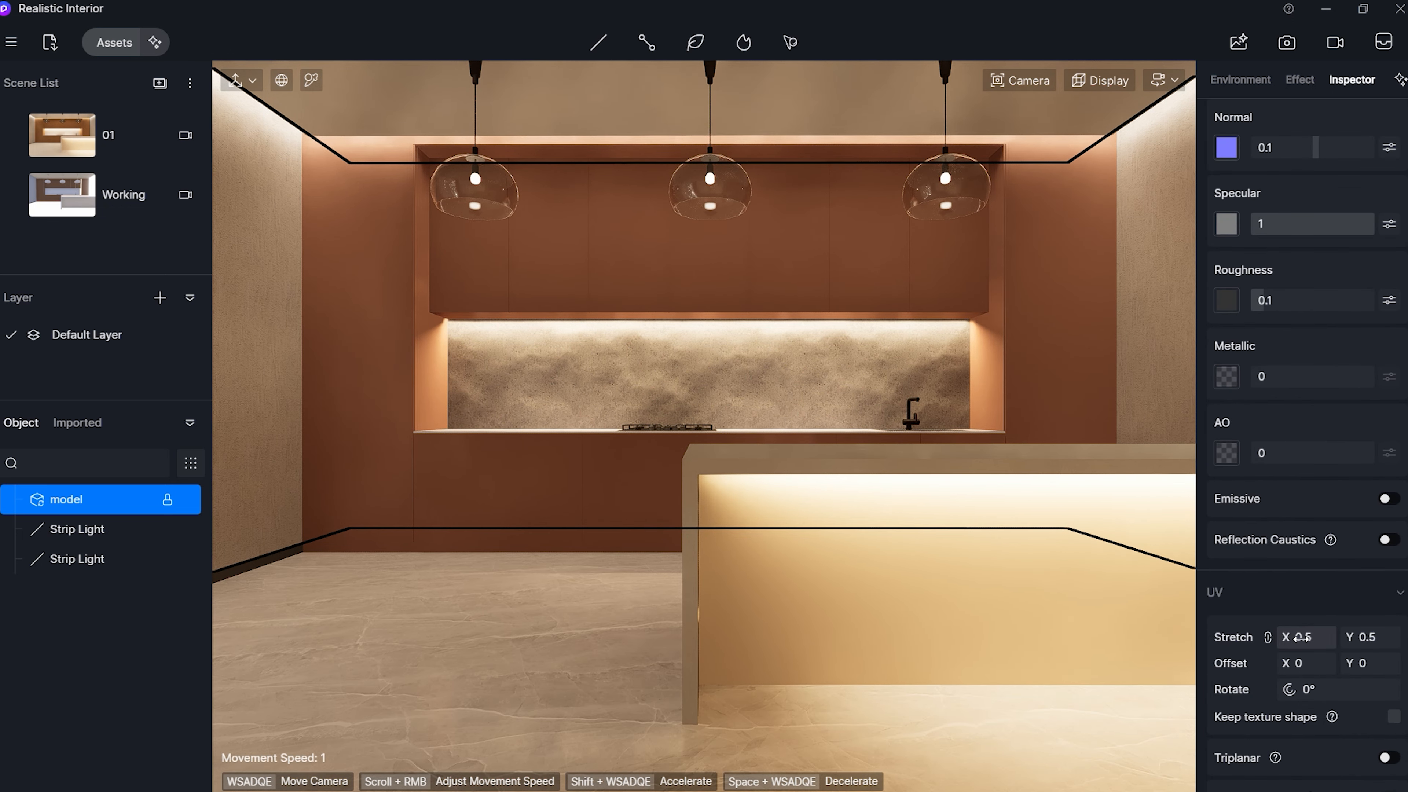
# - Apply the Jazz white marble material from the stone library to the floor
pyautogui.scroll(2, 1399, 331)
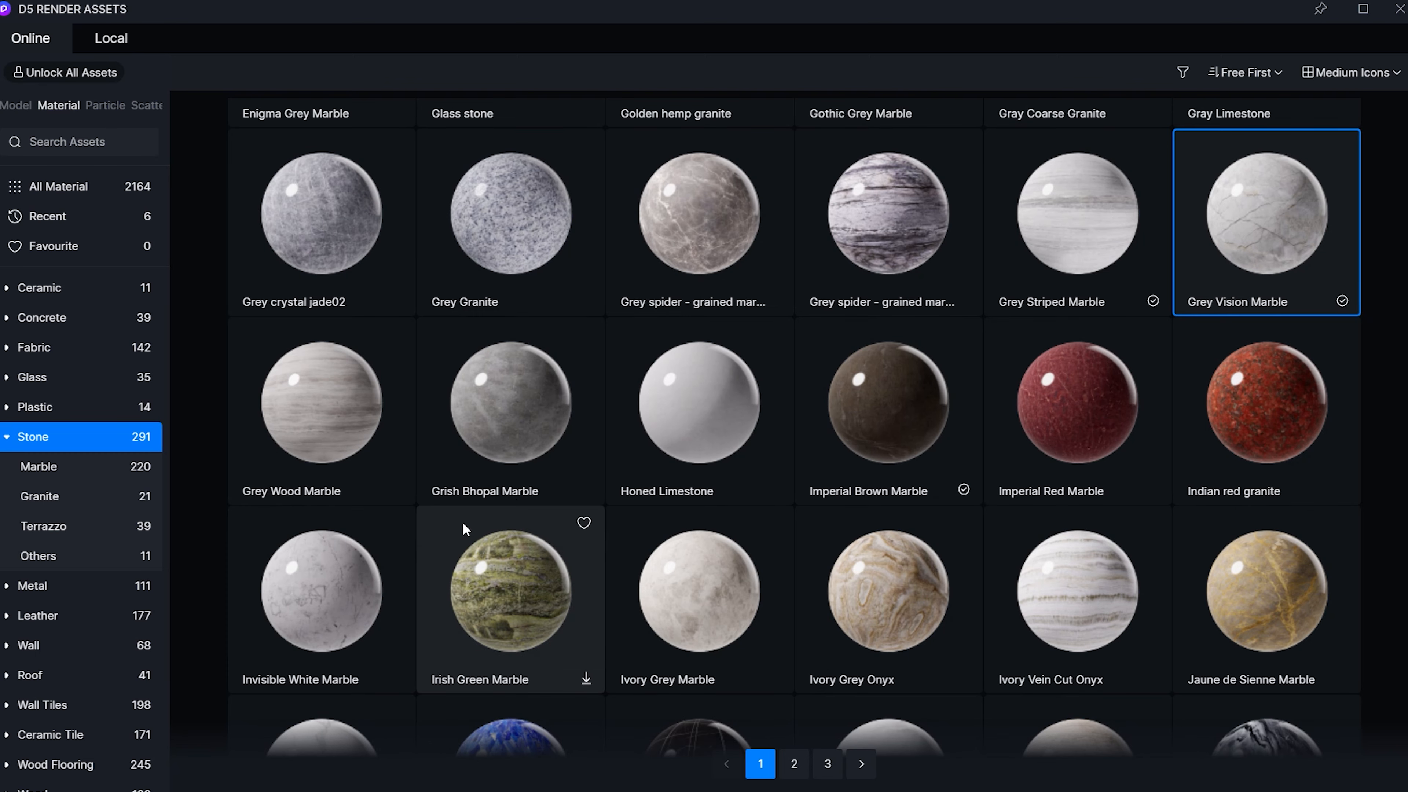
pyautogui.scroll(-2, 597, 403)
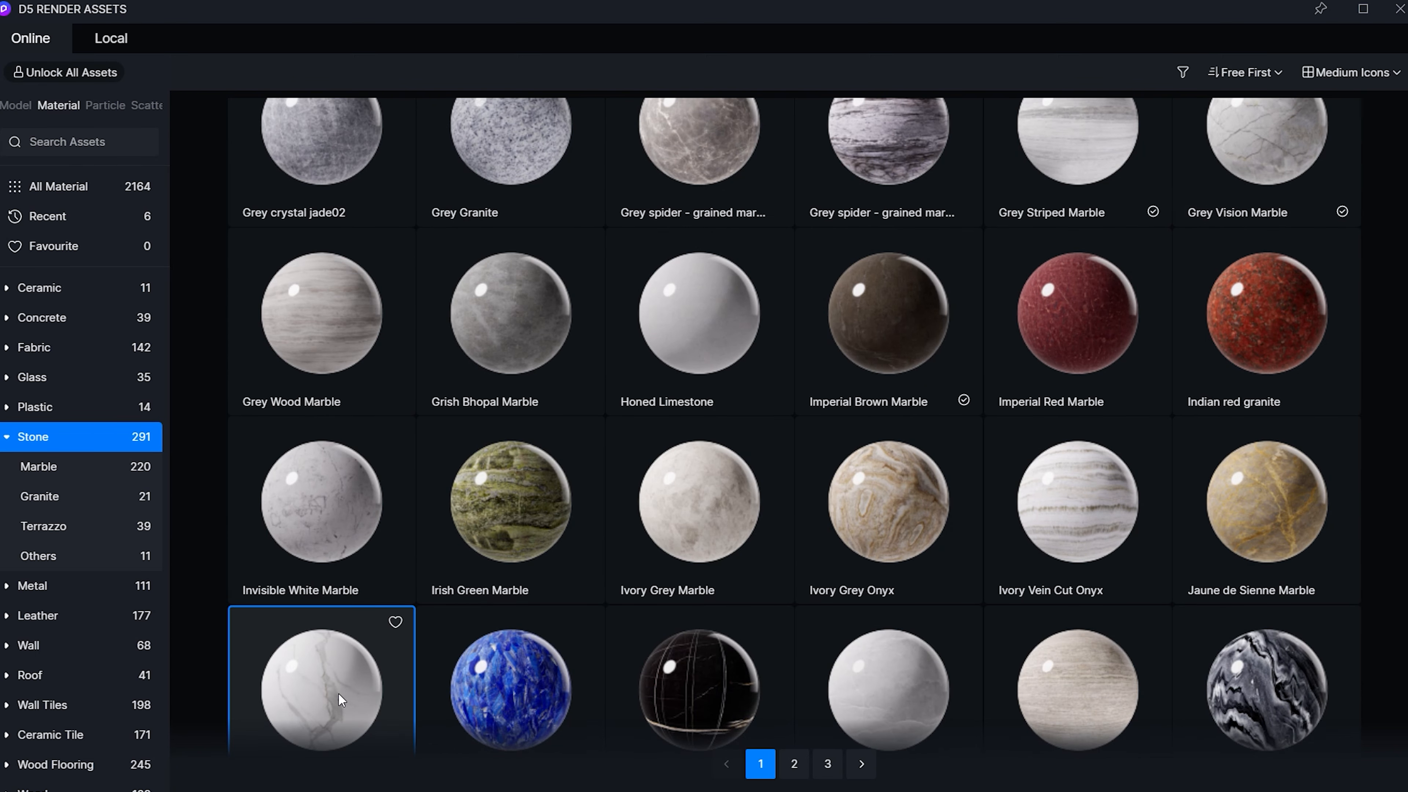
pyautogui.moveTo(336, 682); pyautogui.dragTo(592, 645)
# - Brighten the base color of the floor's Jazz white marble
pyautogui.scroll(5, 1270, 219)
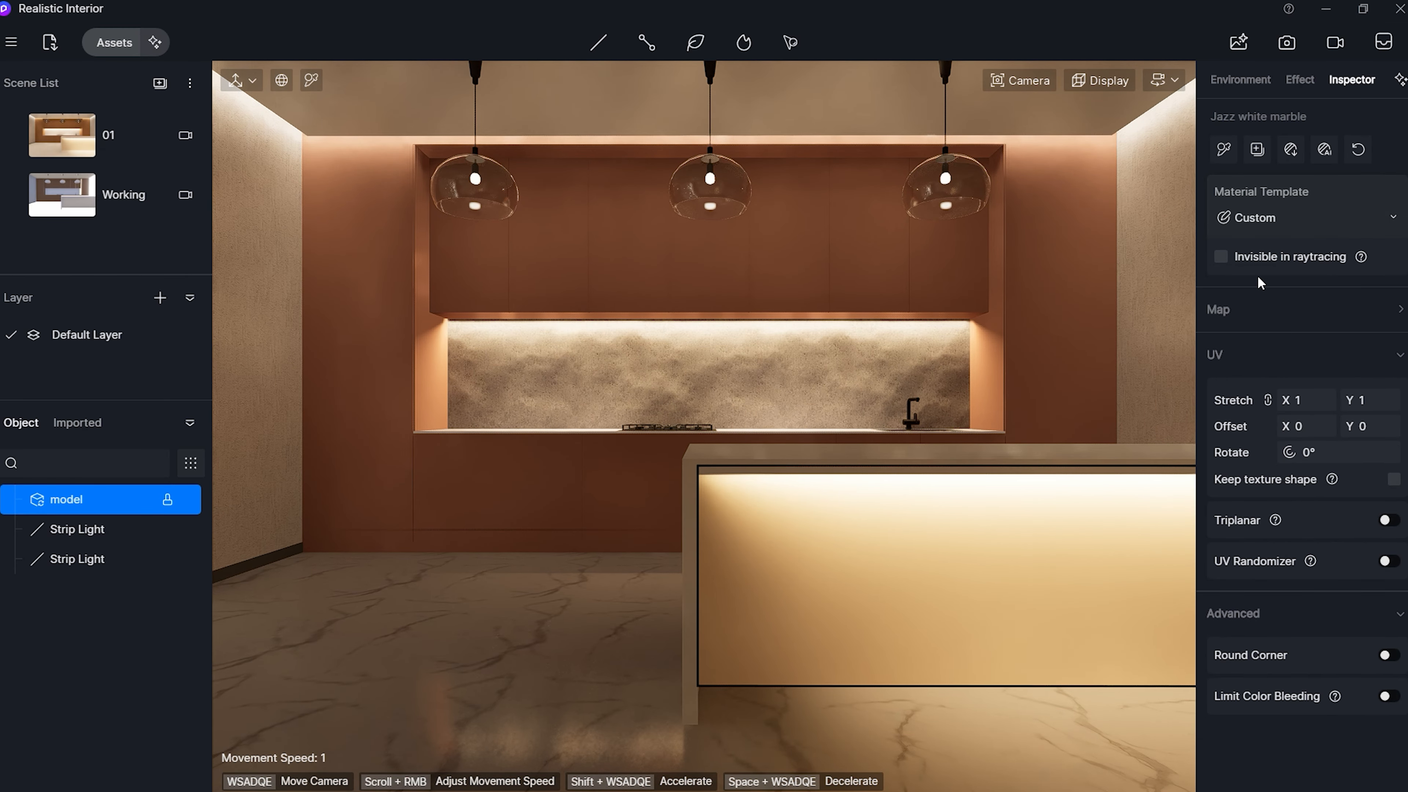
pyautogui.click(1226, 382)
pyautogui.moveTo(1295, 603); pyautogui.dragTo(1364, 605)
# - Set the floor marble's UV stretch to 0.3 in X and Y
pyautogui.scroll(-5, 1377, 627)
pyautogui.click(1313, 638)
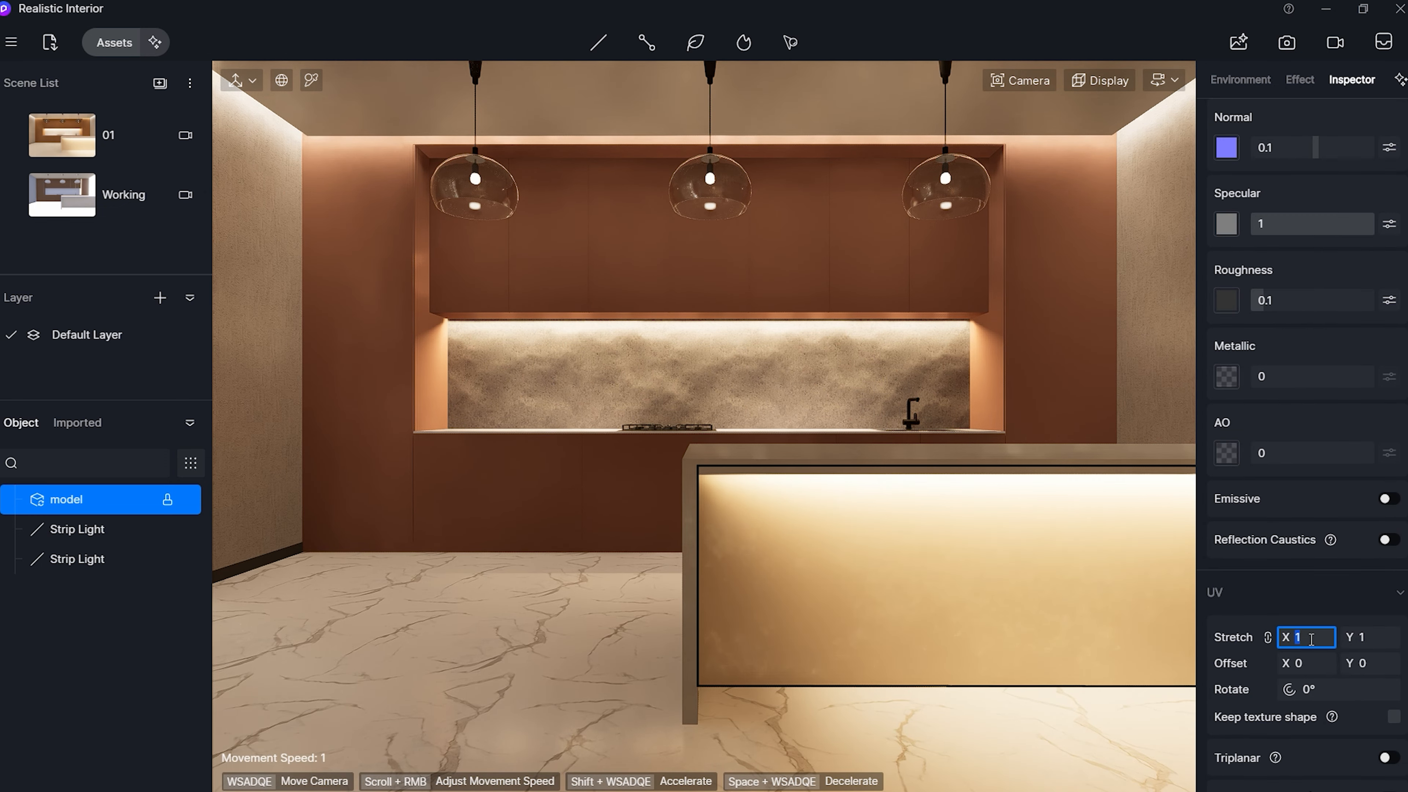
pyautogui.write('0.2')
pyautogui.press('Return')
pyautogui.click(1309, 638)
pyautogui.write('0.3')
pyautogui.press('Return')
pyautogui.scroll(-2, 1316, 627)
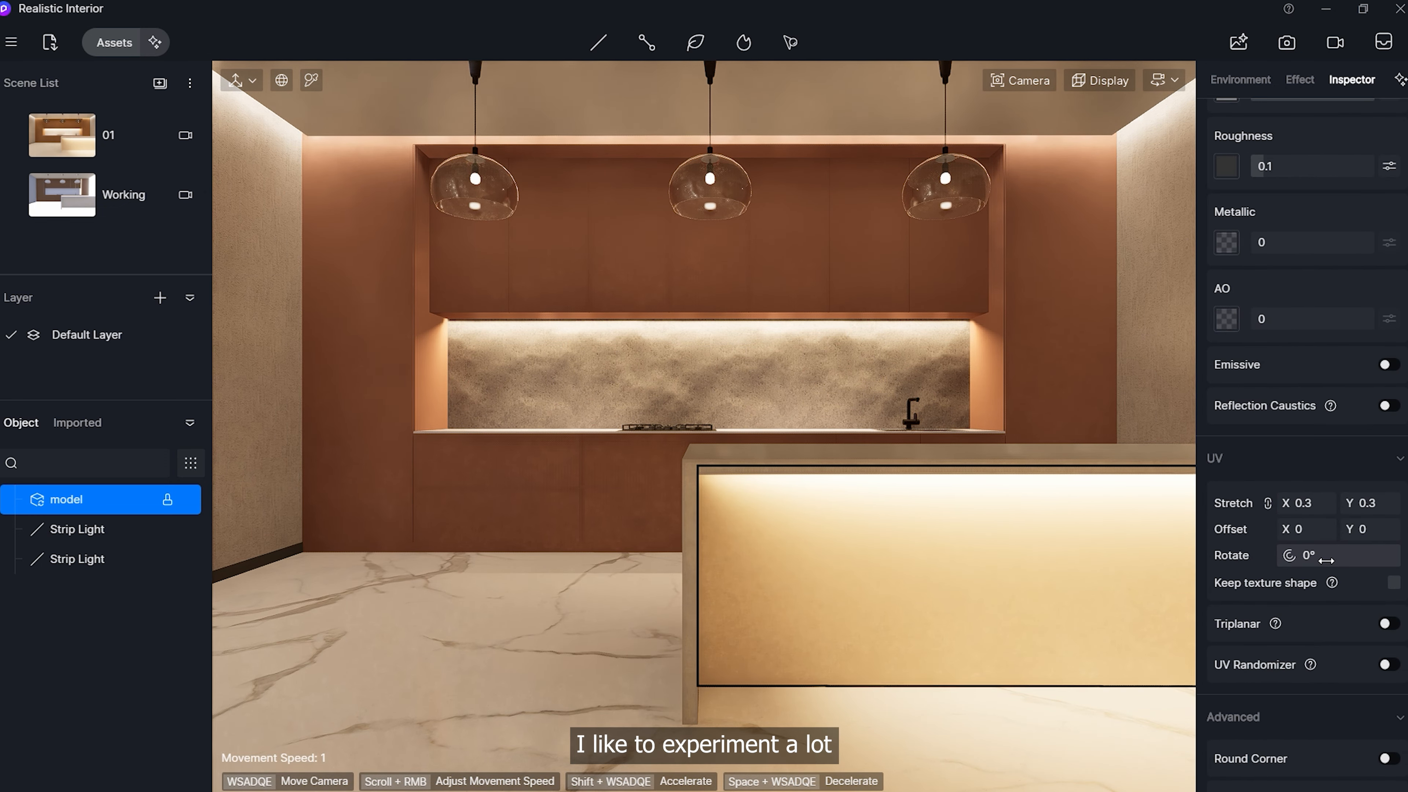
# - Rotate the floor marble's texture by 45°
pyautogui.click(1325, 558)
pyautogui.write('45')
pyautogui.press('Return')
# - Try different UV stretch values on the floor marble and settle on 0.8 in X and Y
pyautogui.click(1311, 504)
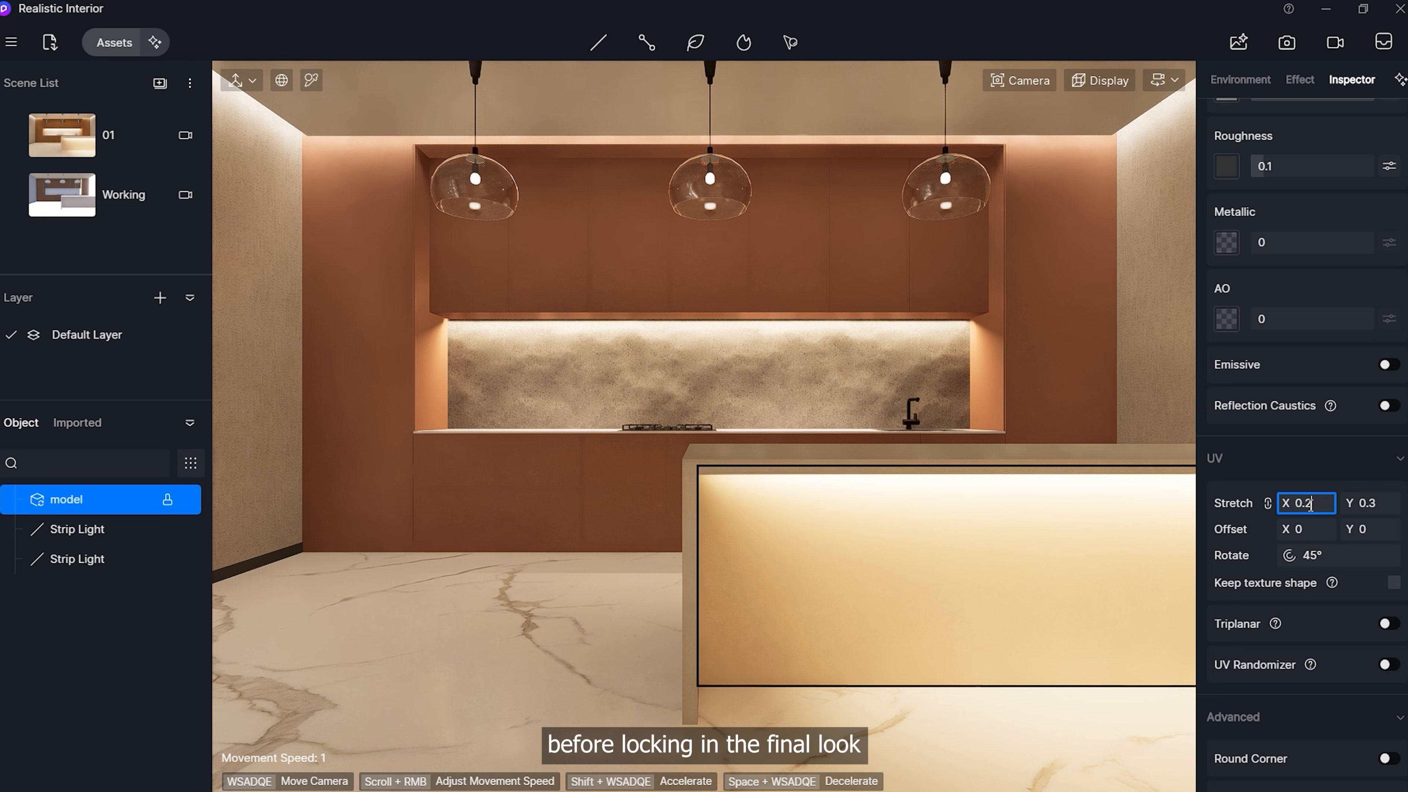
pyautogui.click(1309, 504)
pyautogui.write('0.5')
pyautogui.press('Return')
pyautogui.click(1309, 504)
pyautogui.write('0.7')
pyautogui.press('Return')
pyautogui.click(1308, 504)
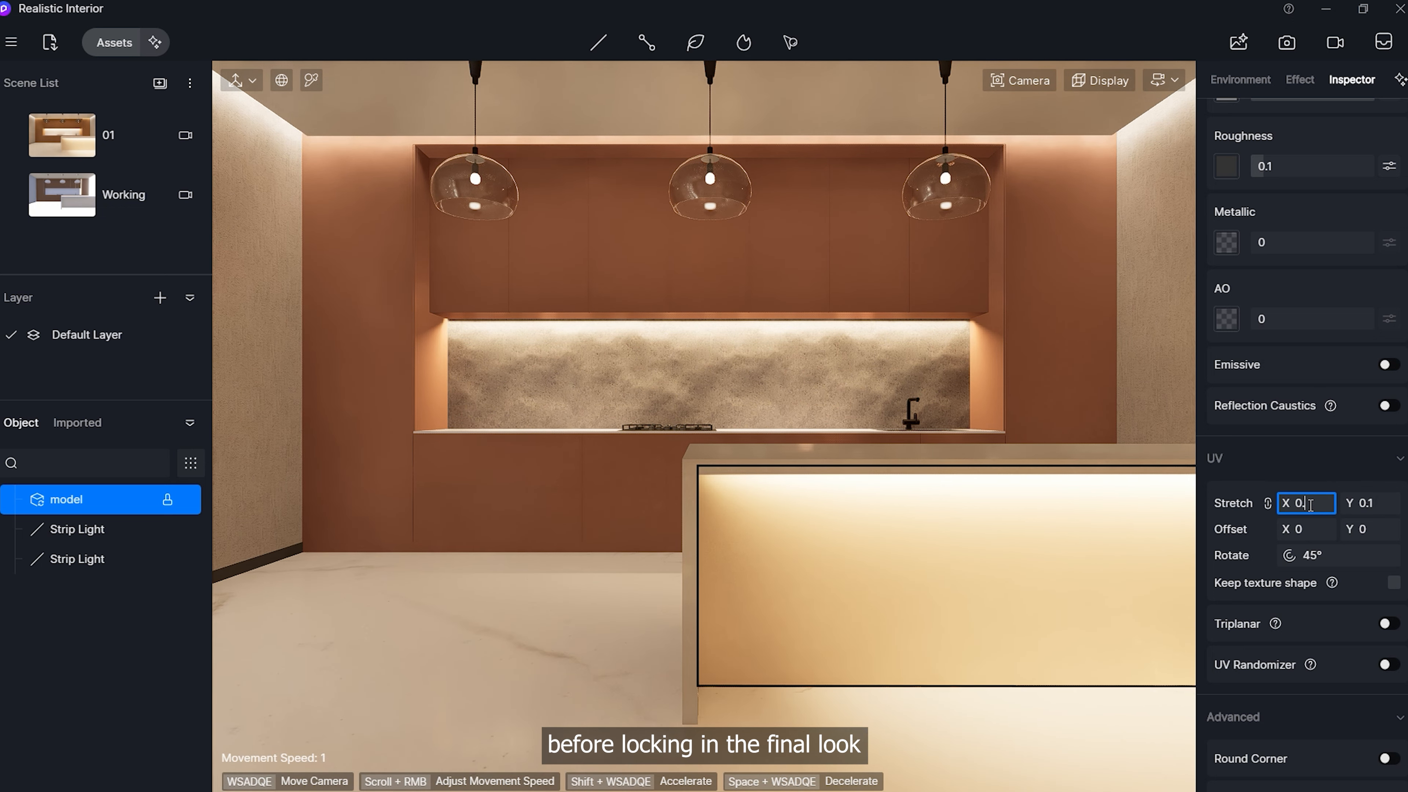
pyautogui.write('0.6')
pyautogui.click(1305, 503)
pyautogui.write('0.8')
pyautogui.press('Return')
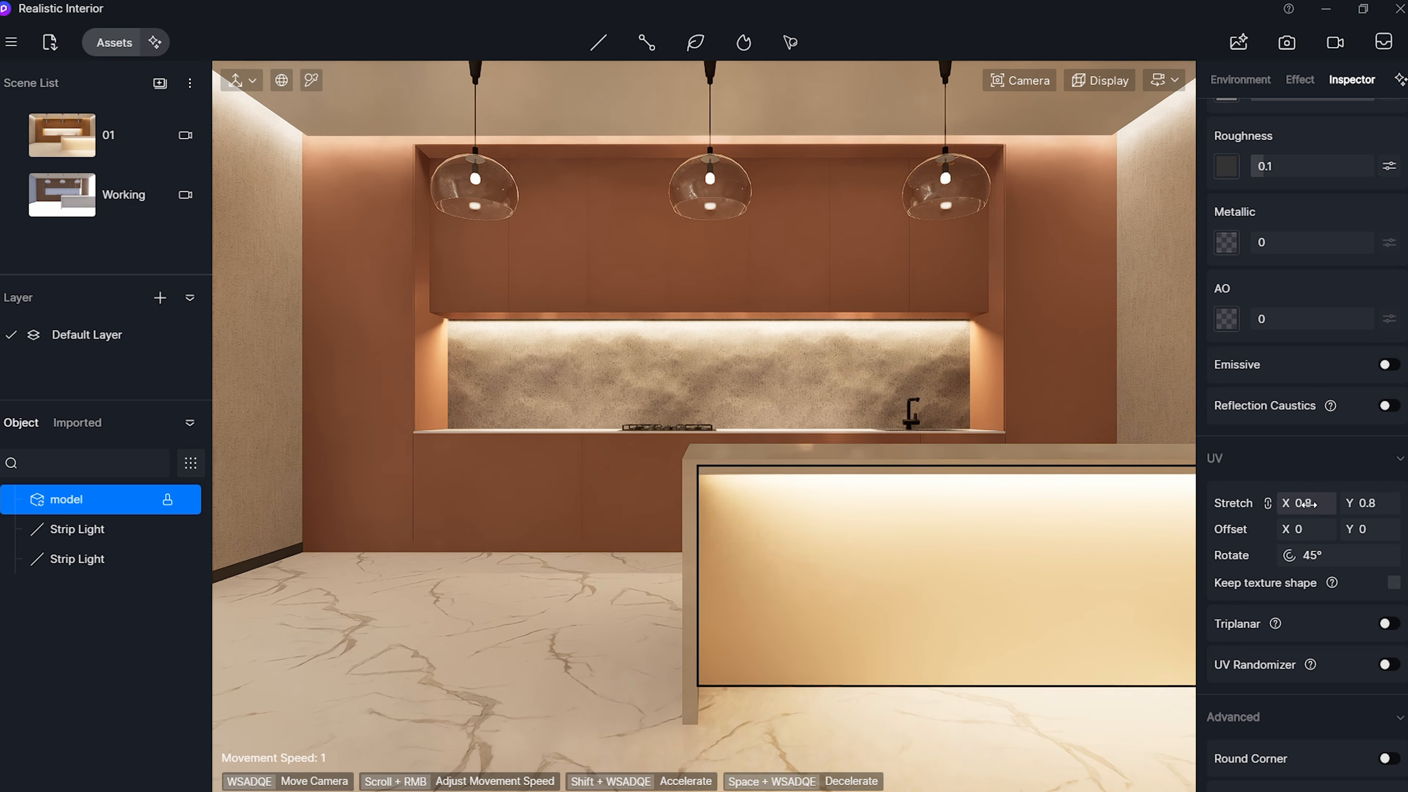
pyautogui.press('Escape')
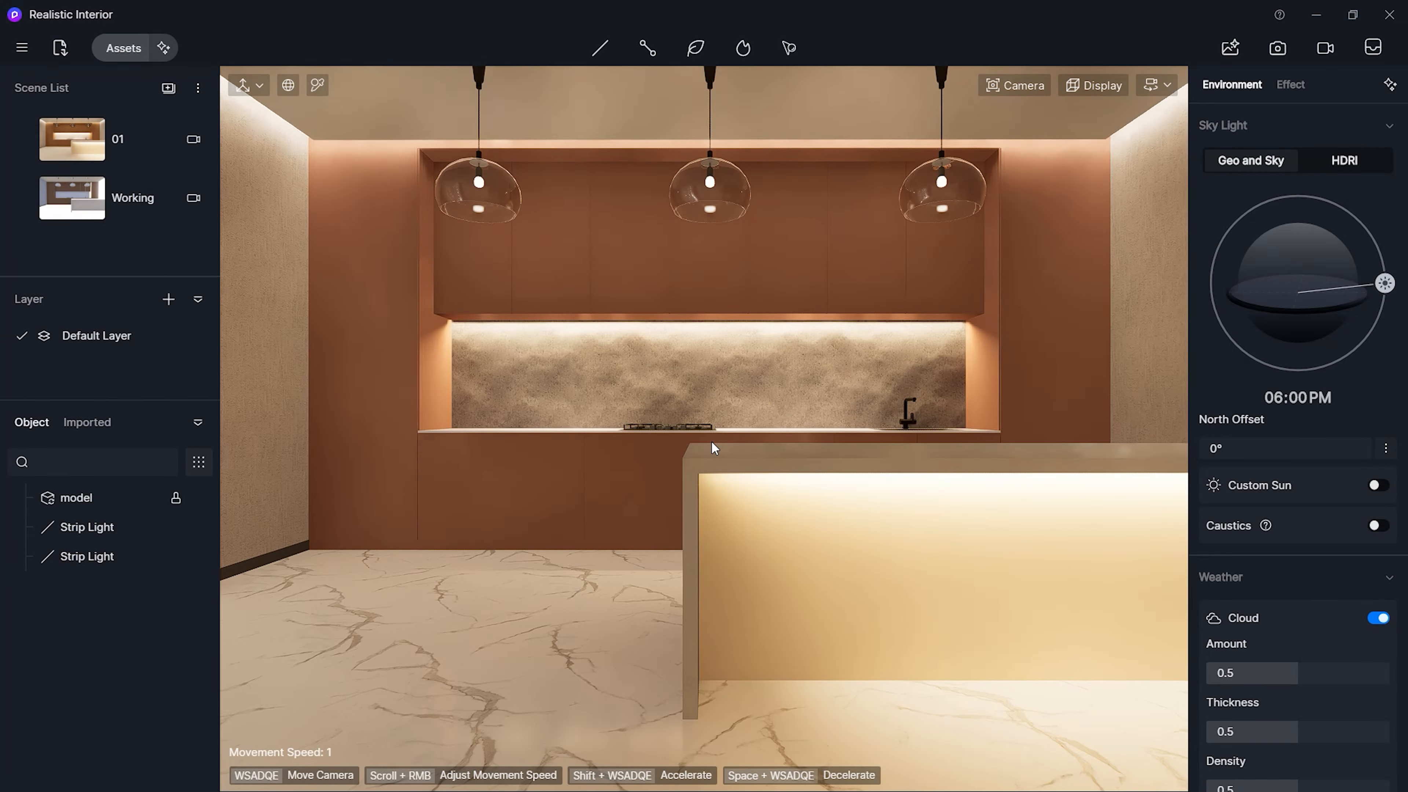
# - Copy the White Wall Paint material from the island's frame onto its front panel
pyautogui.click(714, 456)
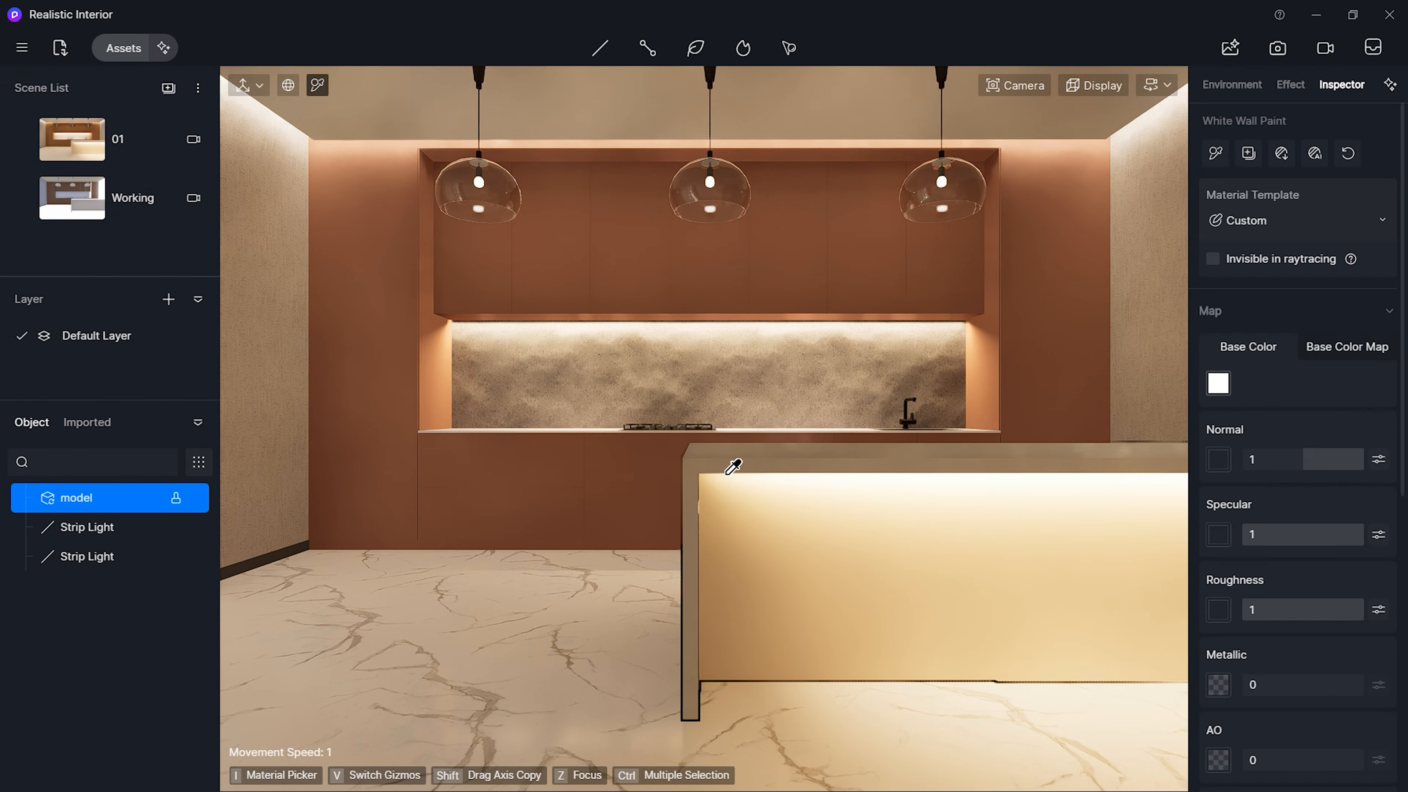
pyautogui.press('o')
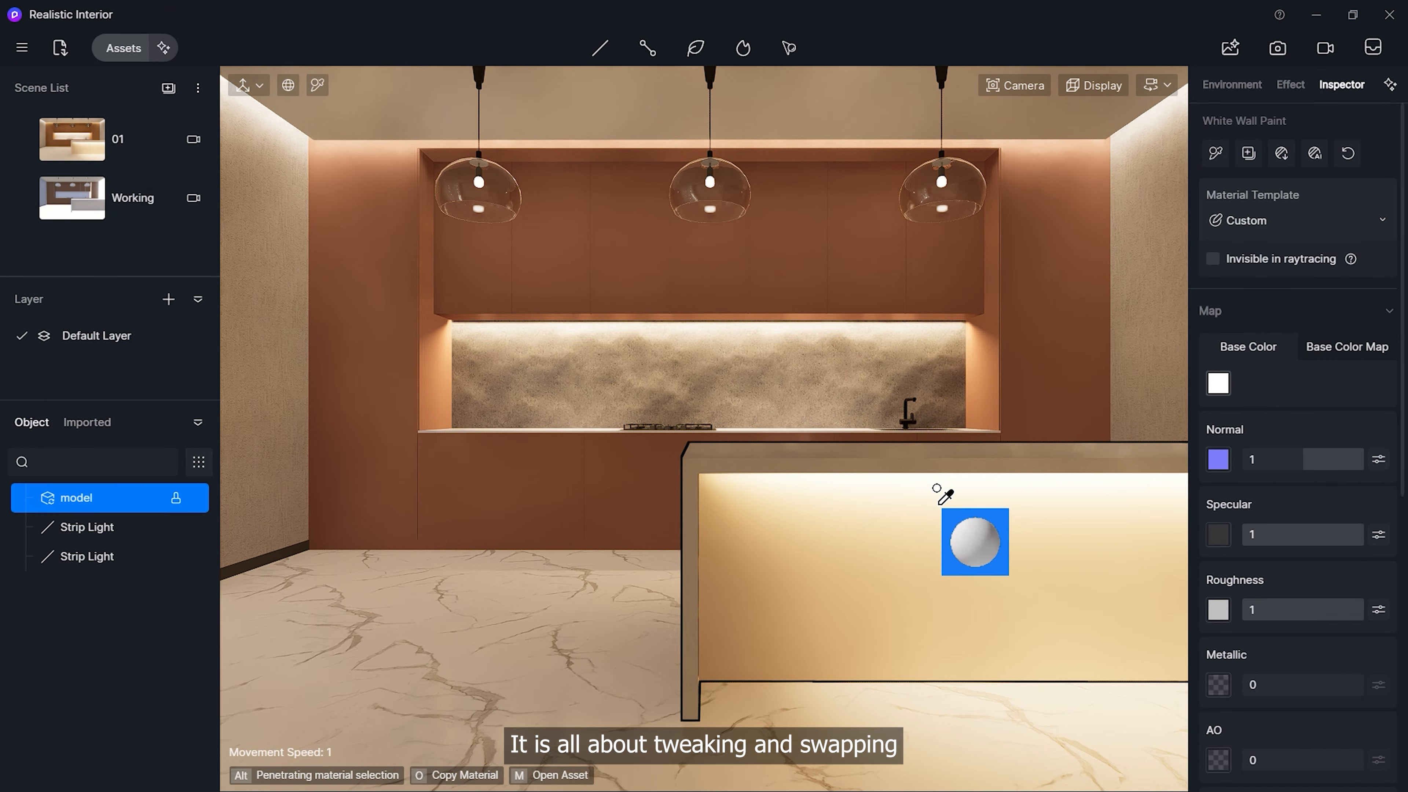
pyautogui.click(938, 507)
pyautogui.press('Escape')
pyautogui.press('Escape')
# - Try darkening the base color of the island's front panel to HSV value 13, and undo it
pyautogui.press('i')
pyautogui.click(1064, 477)
pyautogui.click(1217, 392)
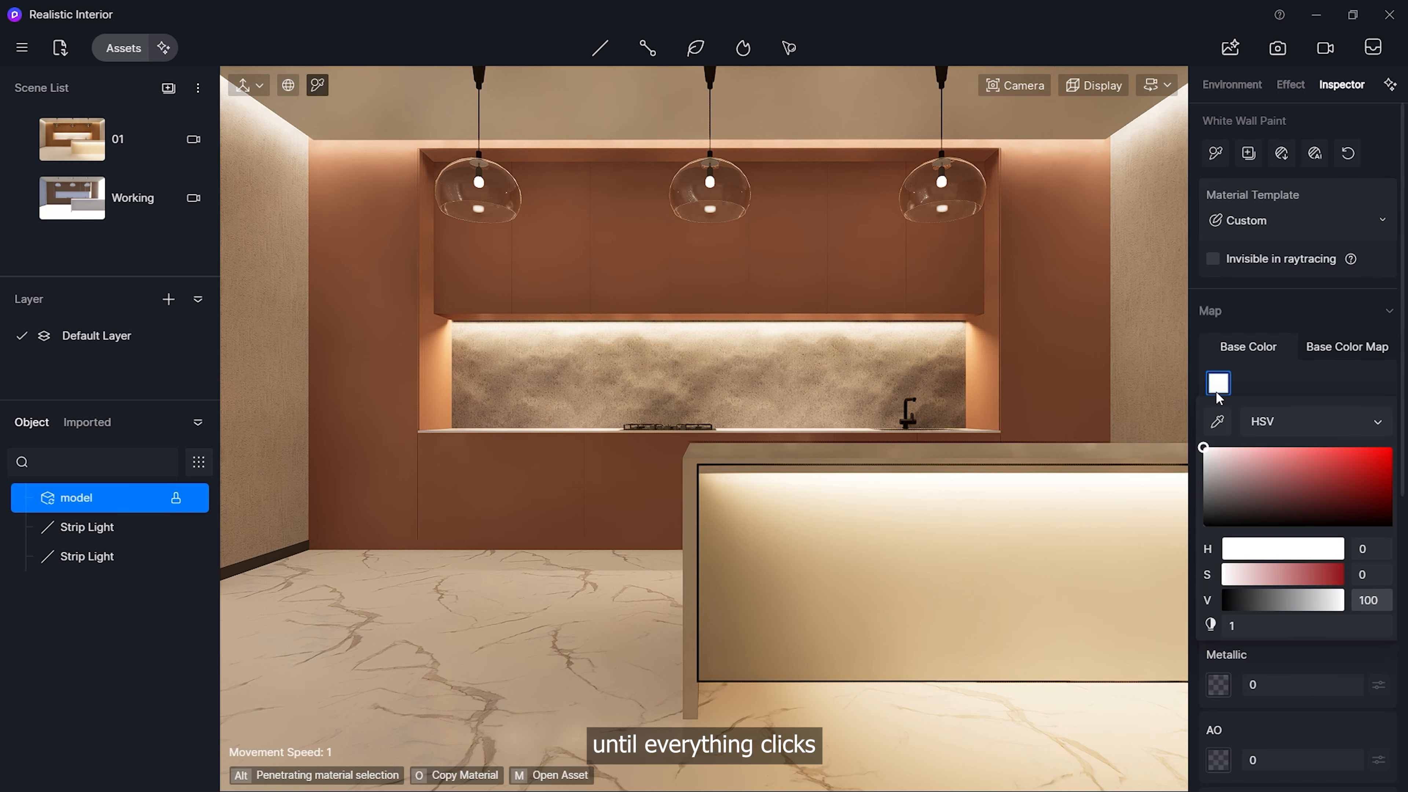
pyautogui.moveTo(1205, 475); pyautogui.dragTo(1193, 517)
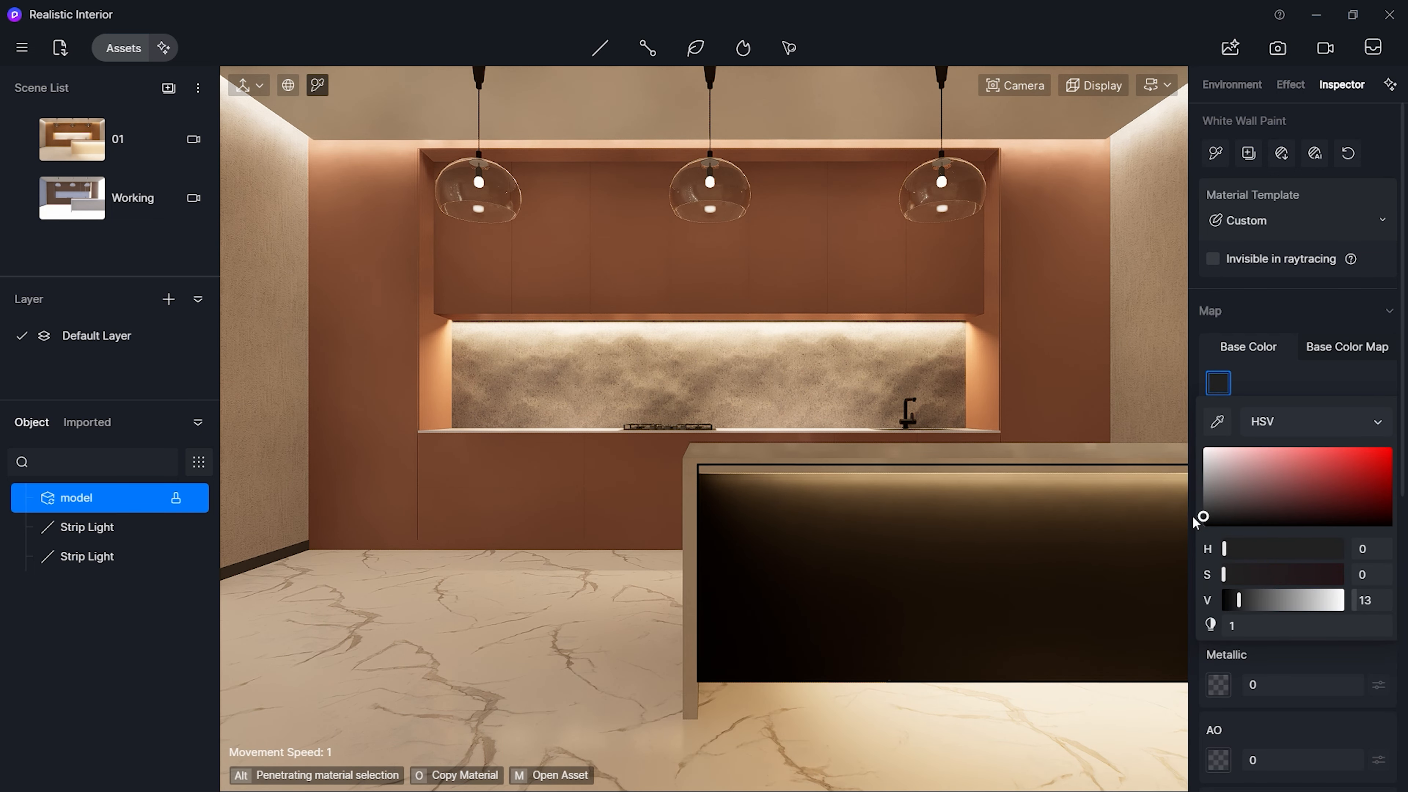
pyautogui.press('Escape')
pyautogui.hotkey('ctrl', 'z')
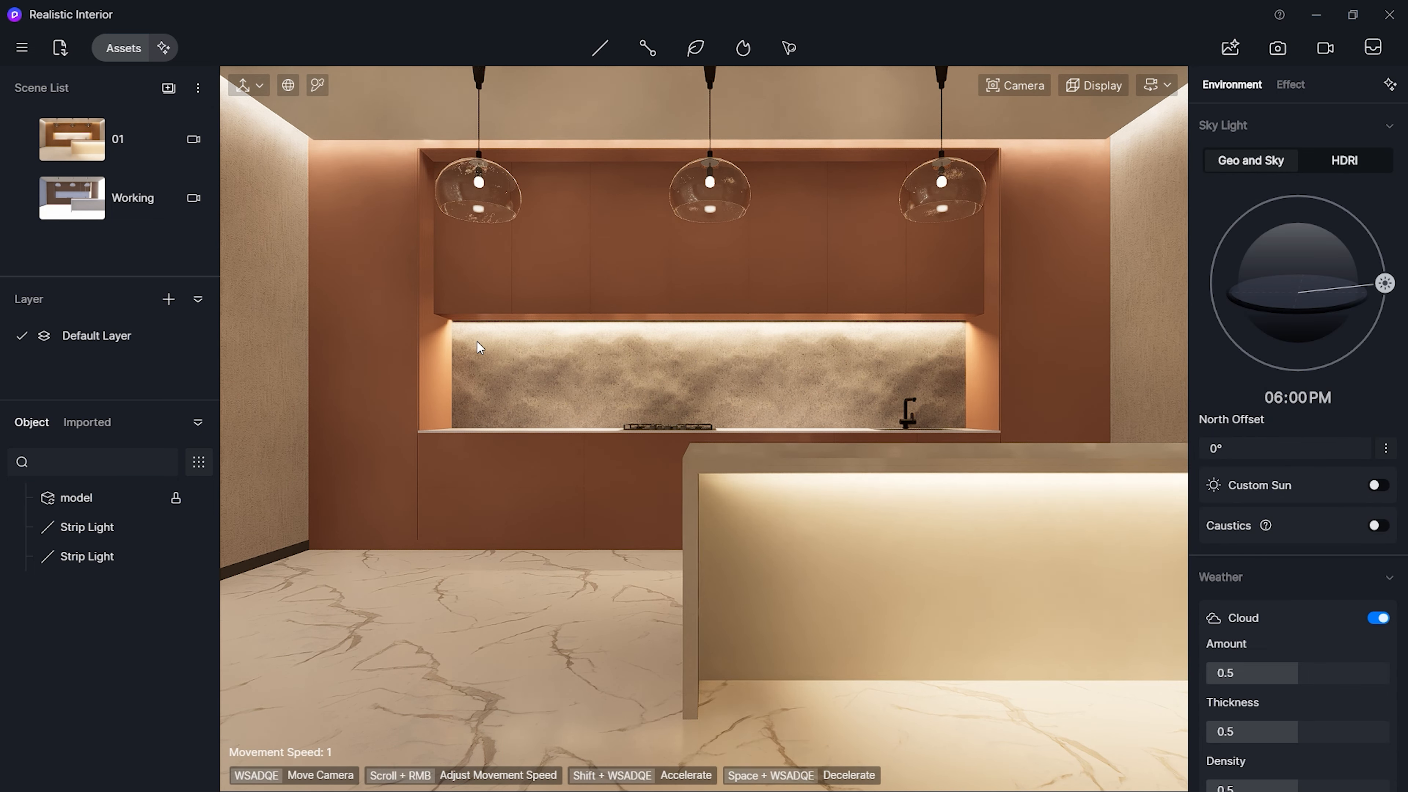
# - Apply the White ceramic tile 02 material from the ceramic tile library to the island's front panel
pyautogui.click(124, 50)
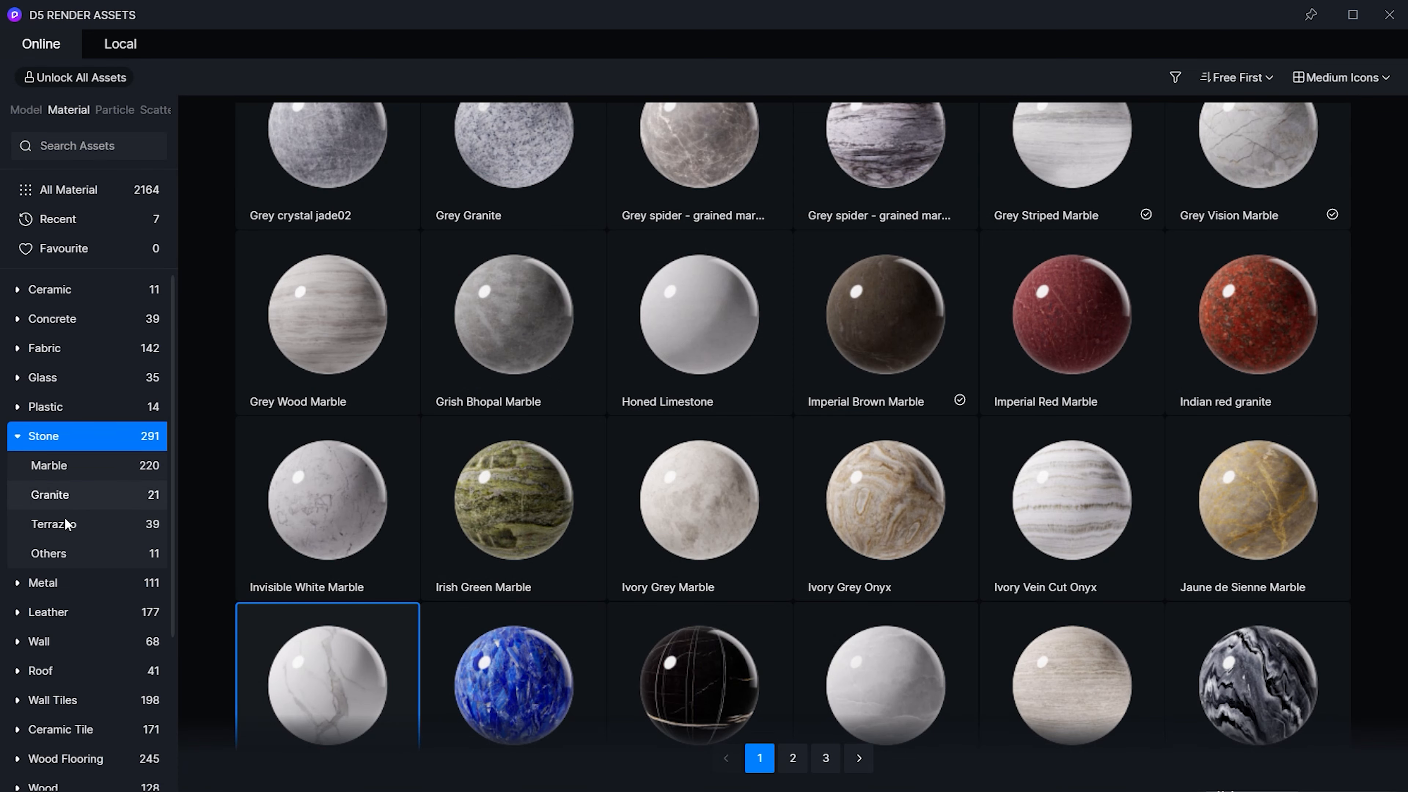
pyautogui.scroll(-1, 76, 637)
pyautogui.click(61, 656)
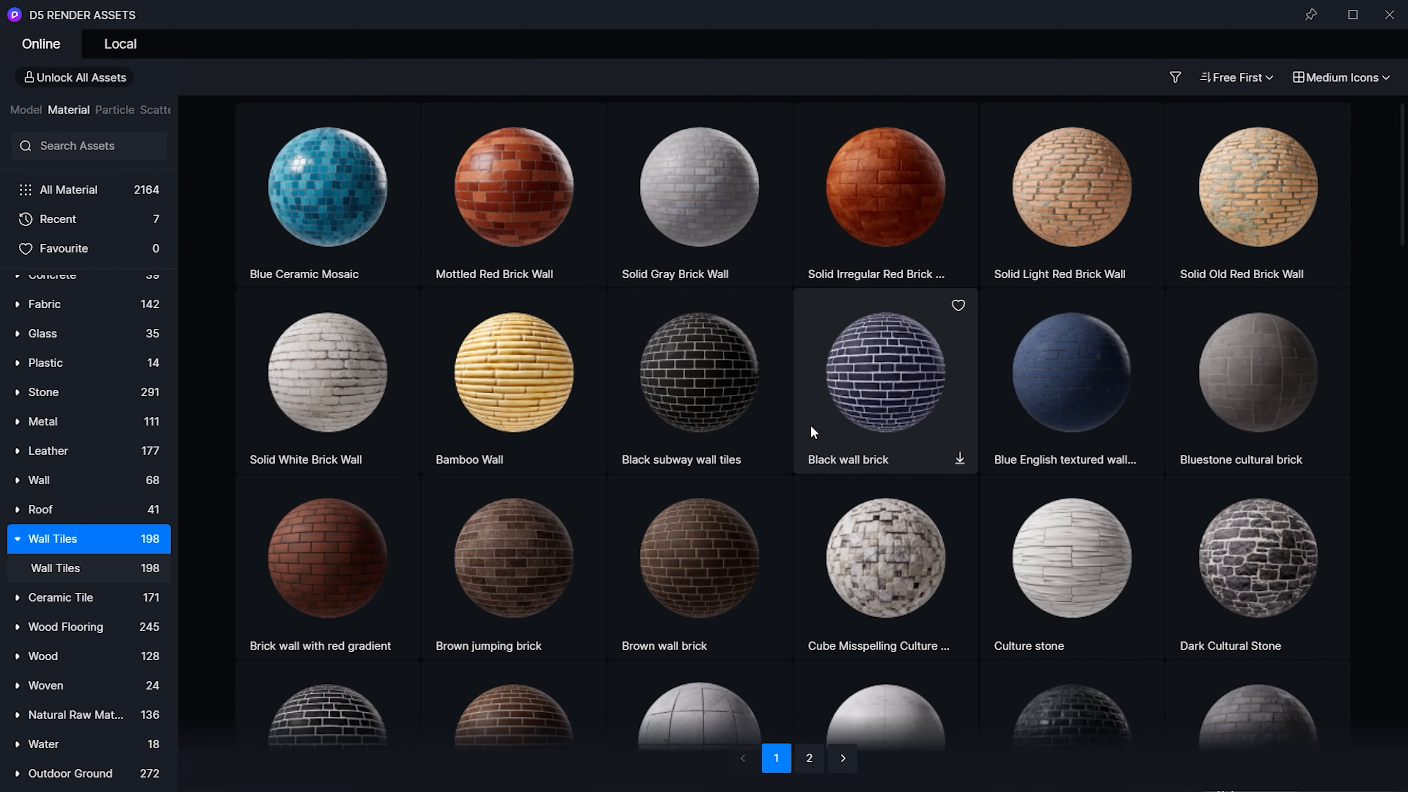
pyautogui.scroll(-5, 809, 425)
pyautogui.scroll(-15, 809, 425)
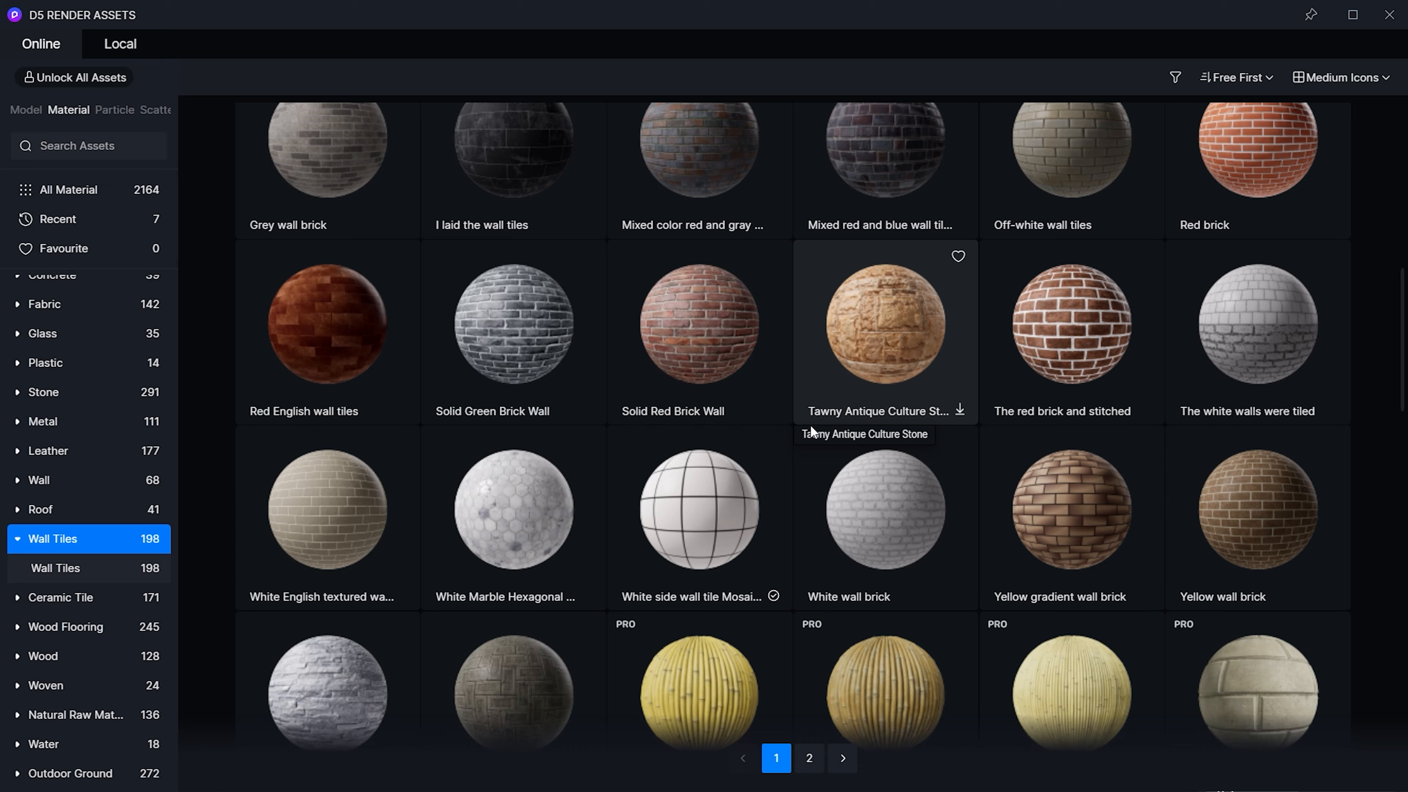
pyautogui.scroll(-12, 810, 431)
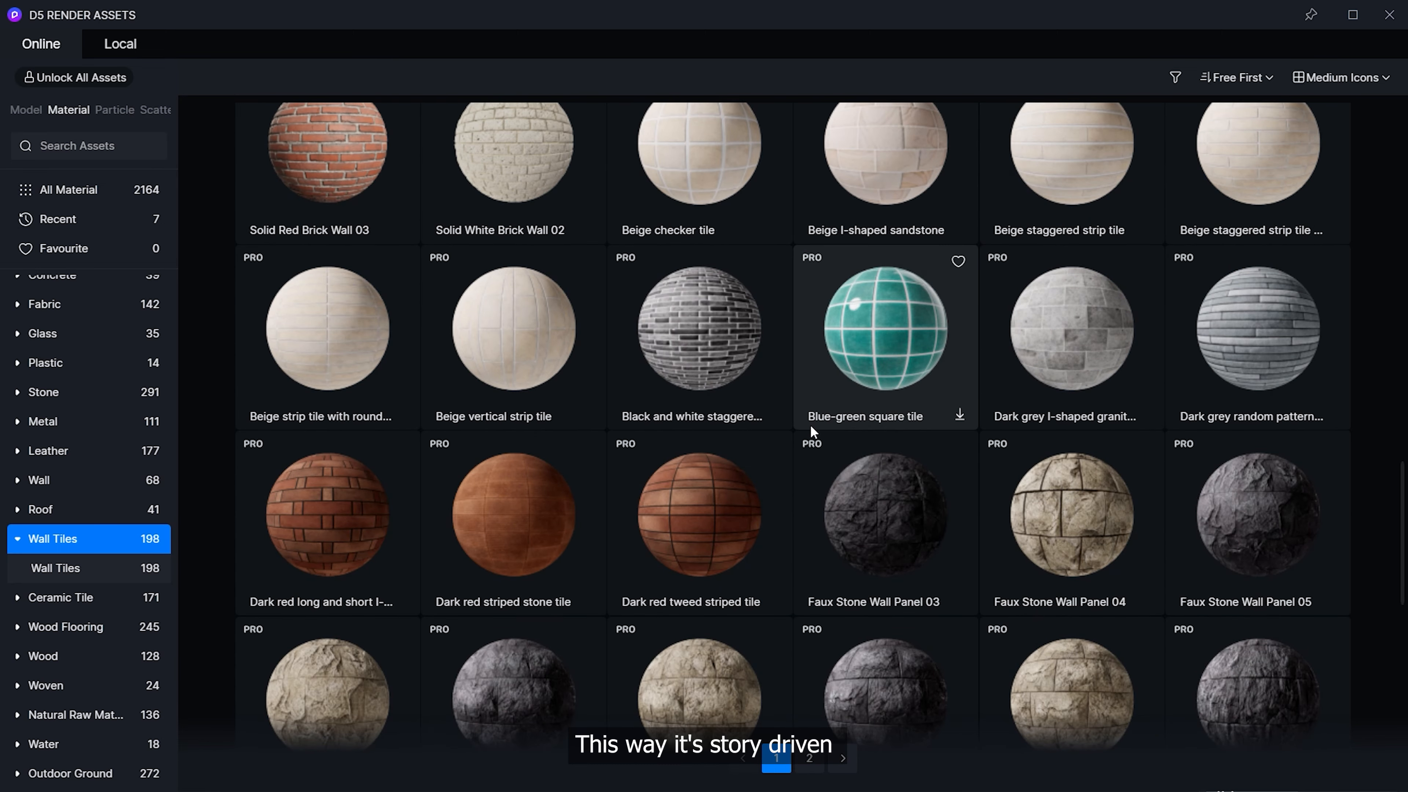
pyautogui.scroll(-10, 810, 425)
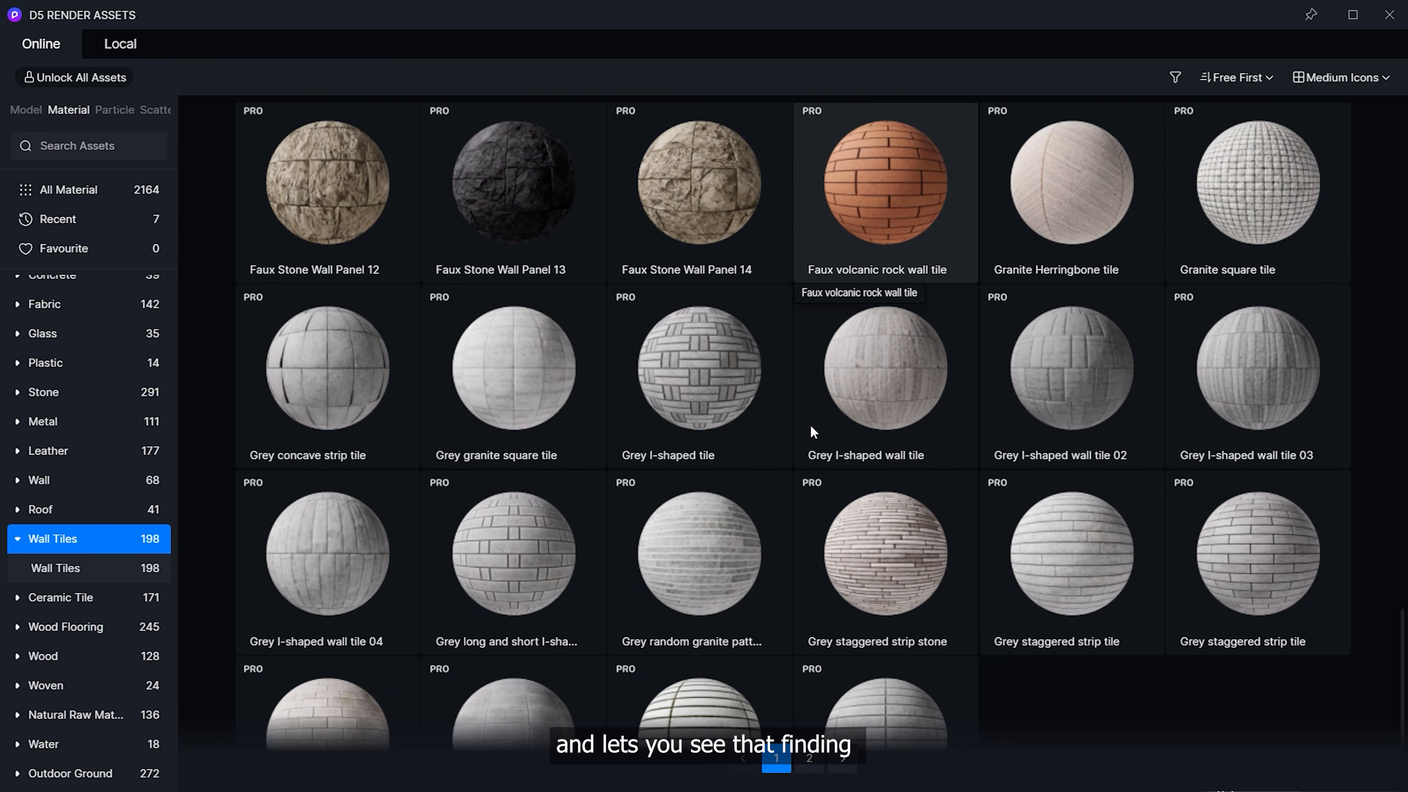
pyautogui.scroll(-10, 810, 425)
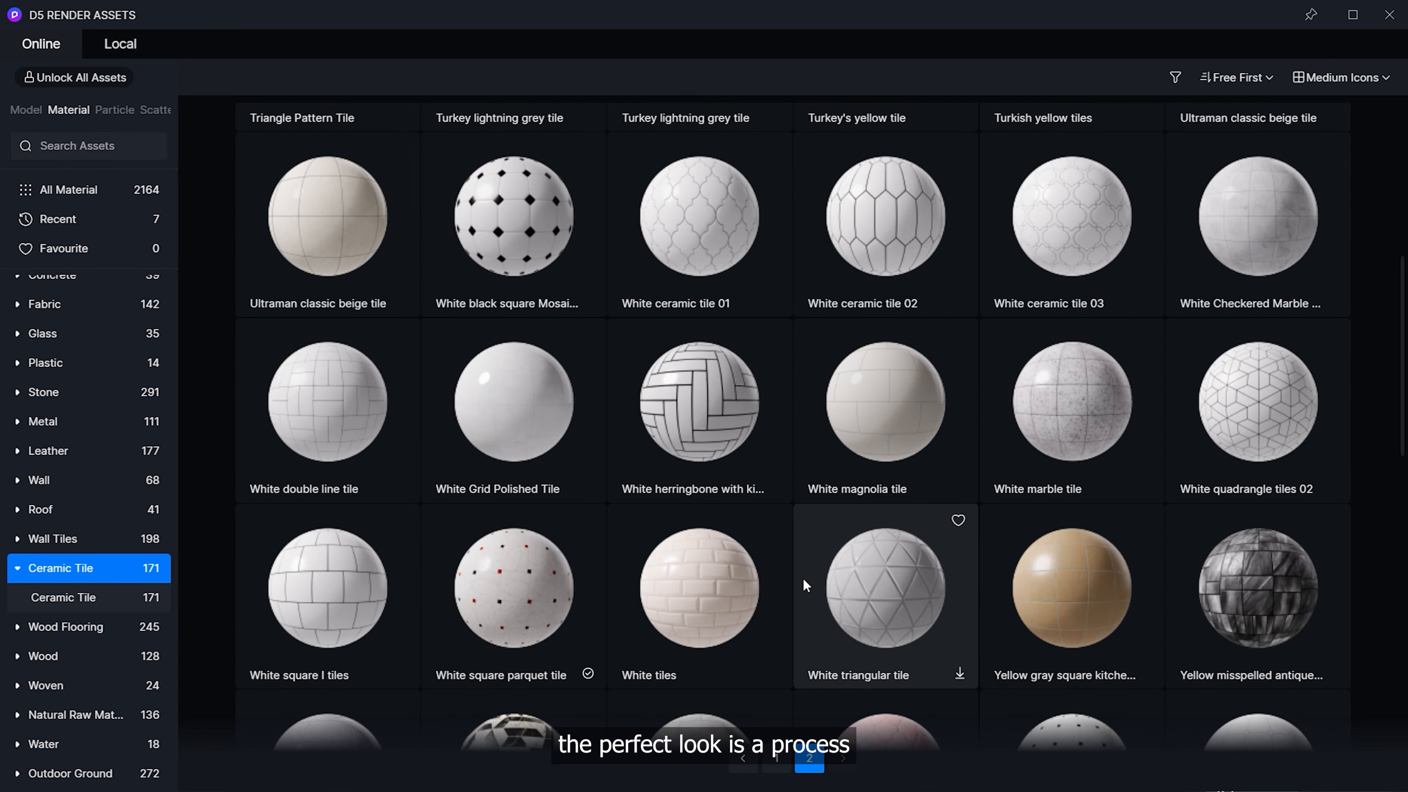
pyautogui.click(871, 253)
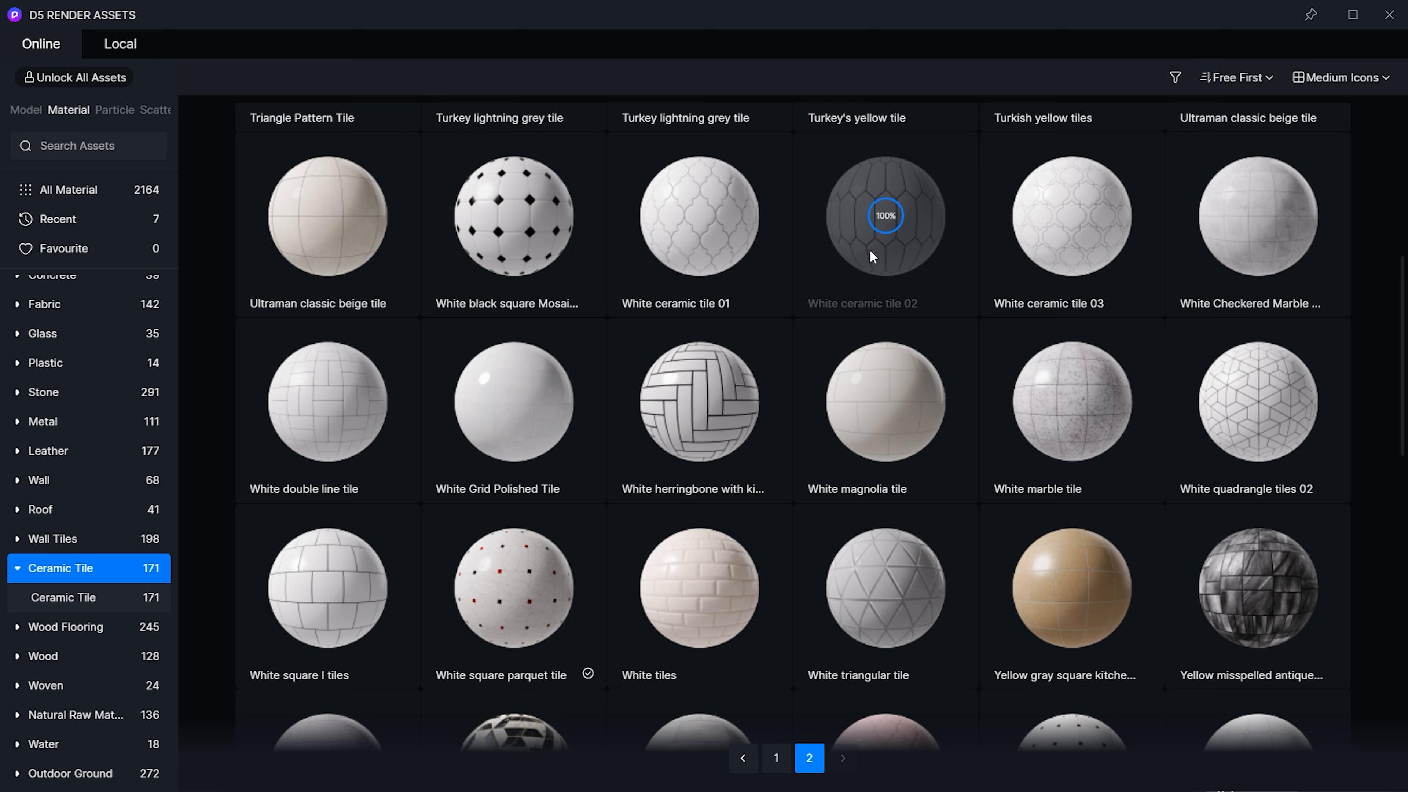
pyautogui.click(872, 244)
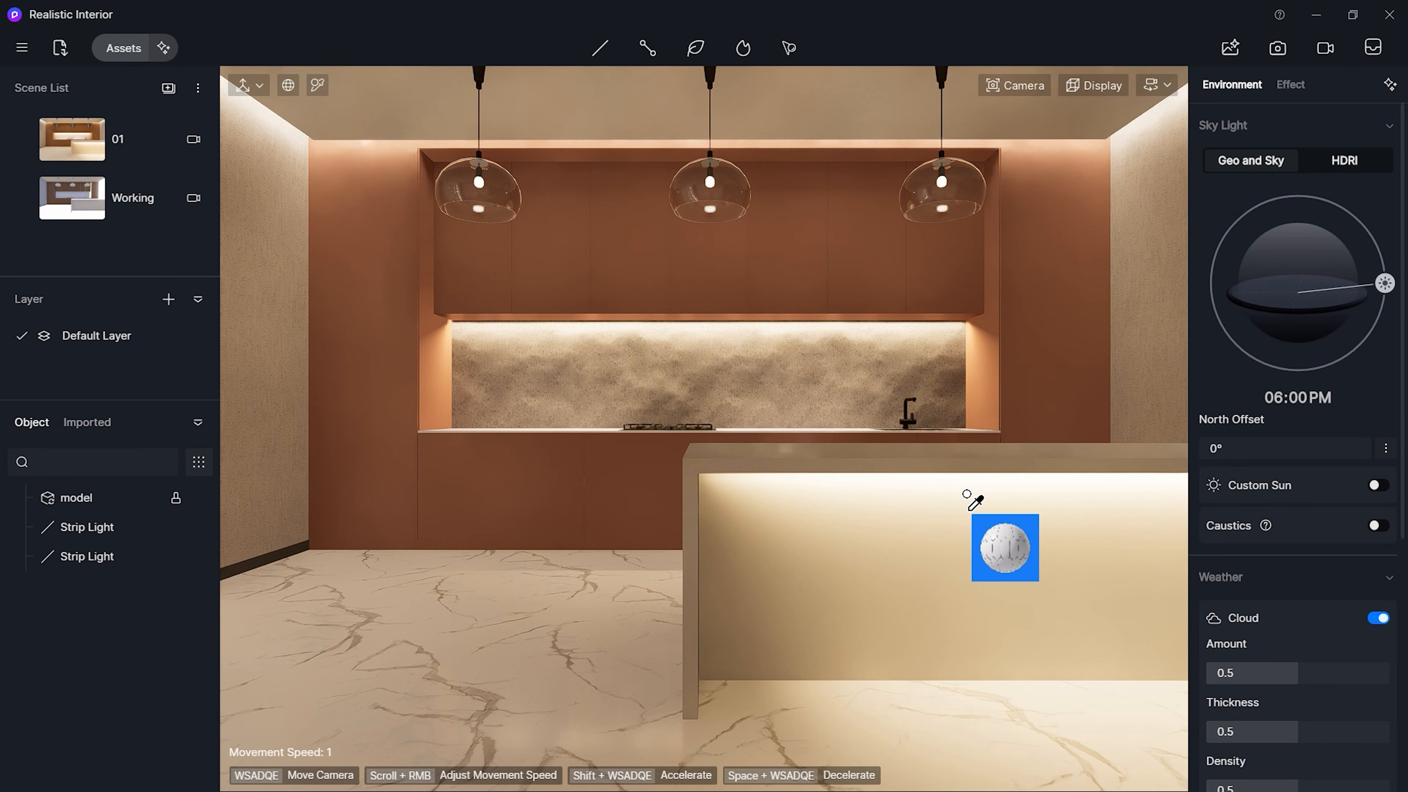
pyautogui.click(837, 524)
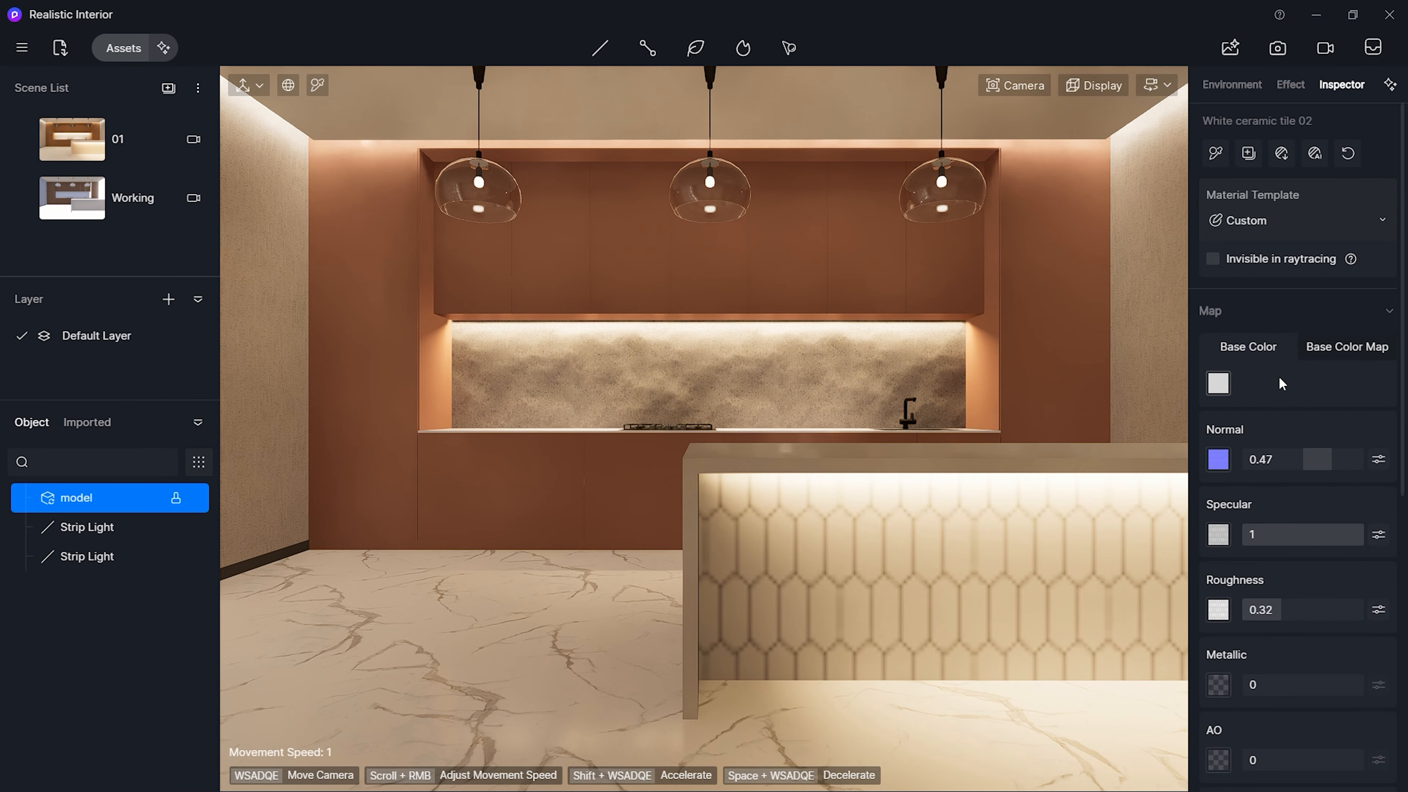
# - Set the UV stretch of the island's ceramic tile to 2 in X and Y
pyautogui.scroll(-5, 1296, 679)
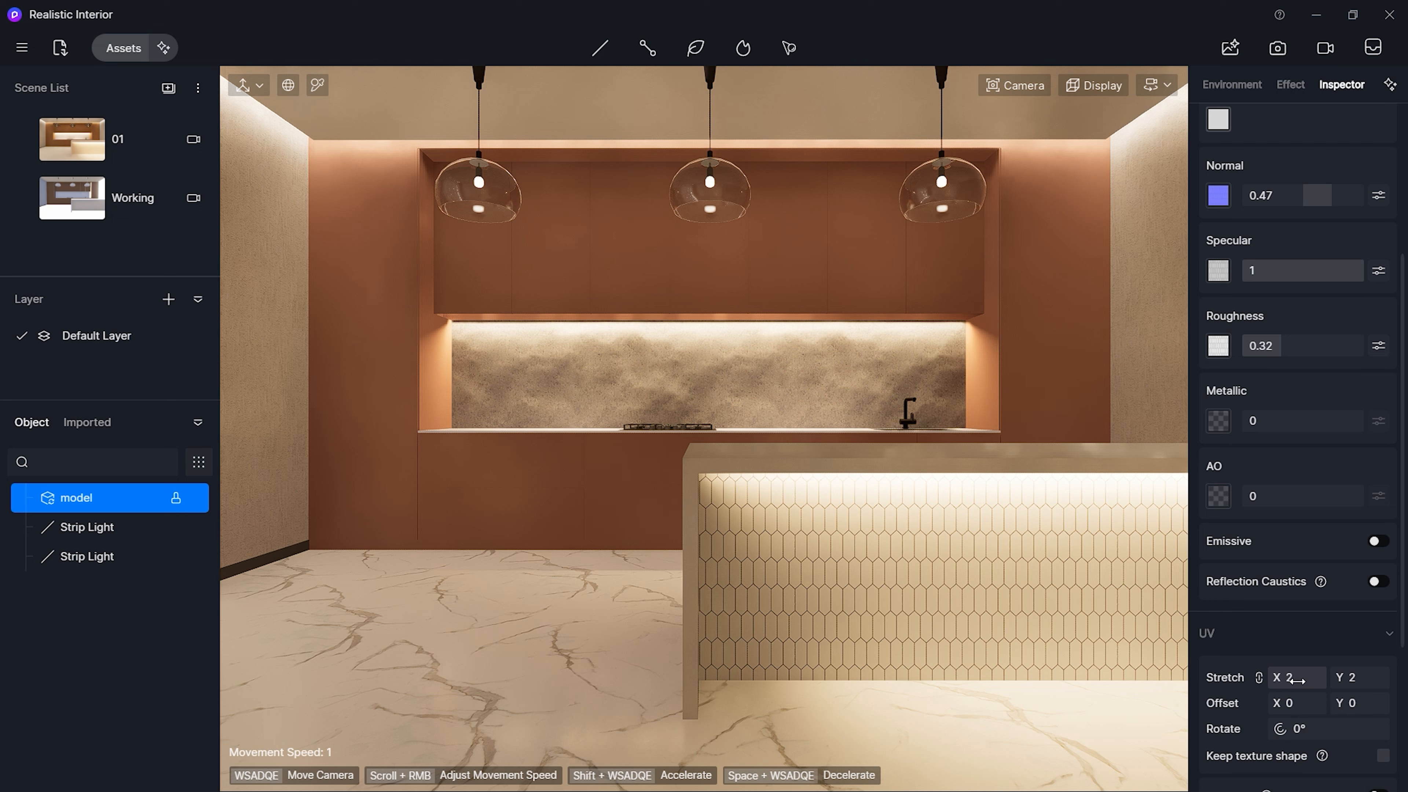
pyautogui.click(669, 351)
pyautogui.press('Escape')
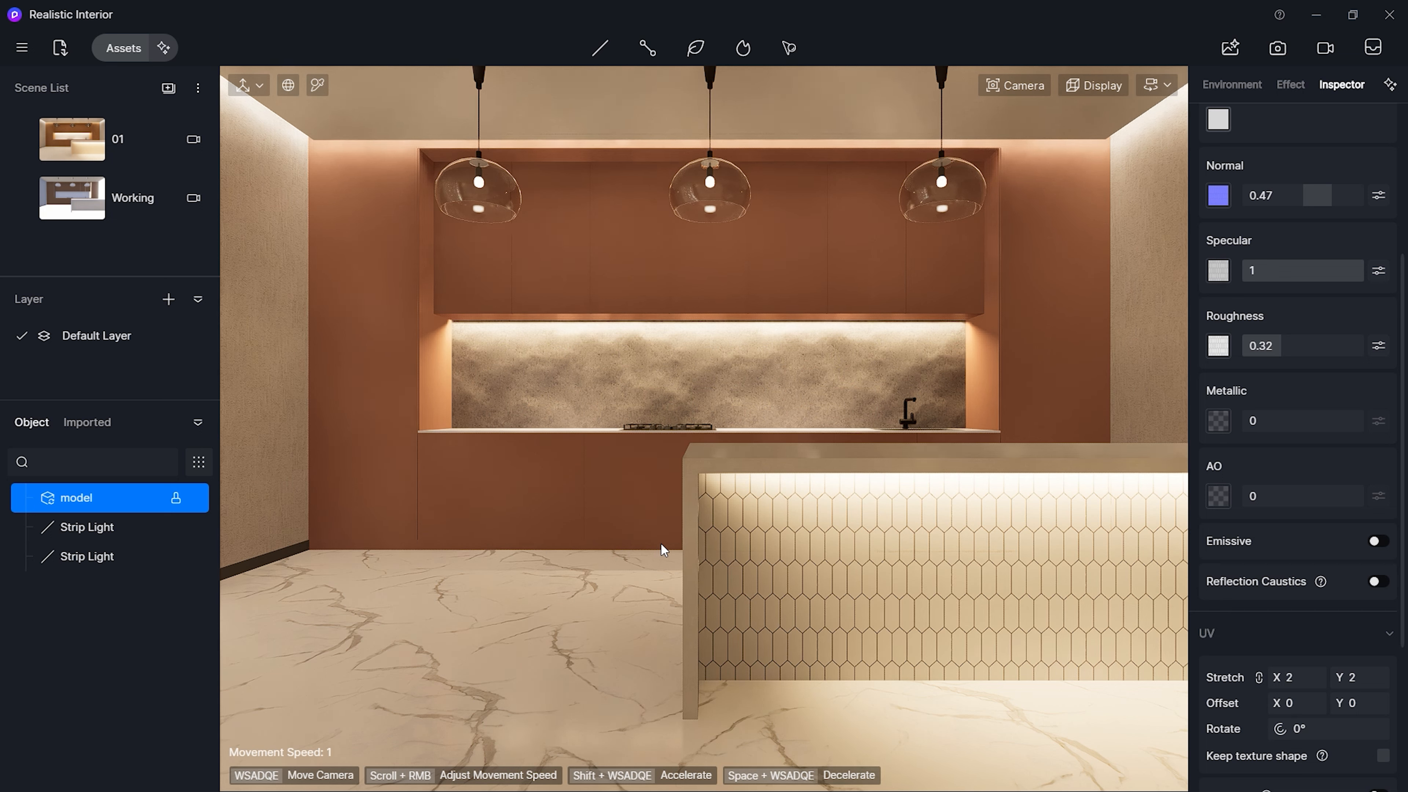
# - Copy the terracotta material from the back wall onto the island's countertop and side frame
pyautogui.press('i')
pyautogui.click(717, 457)
pyautogui.click(1026, 357)
pyautogui.scroll(4, 1243, 149)
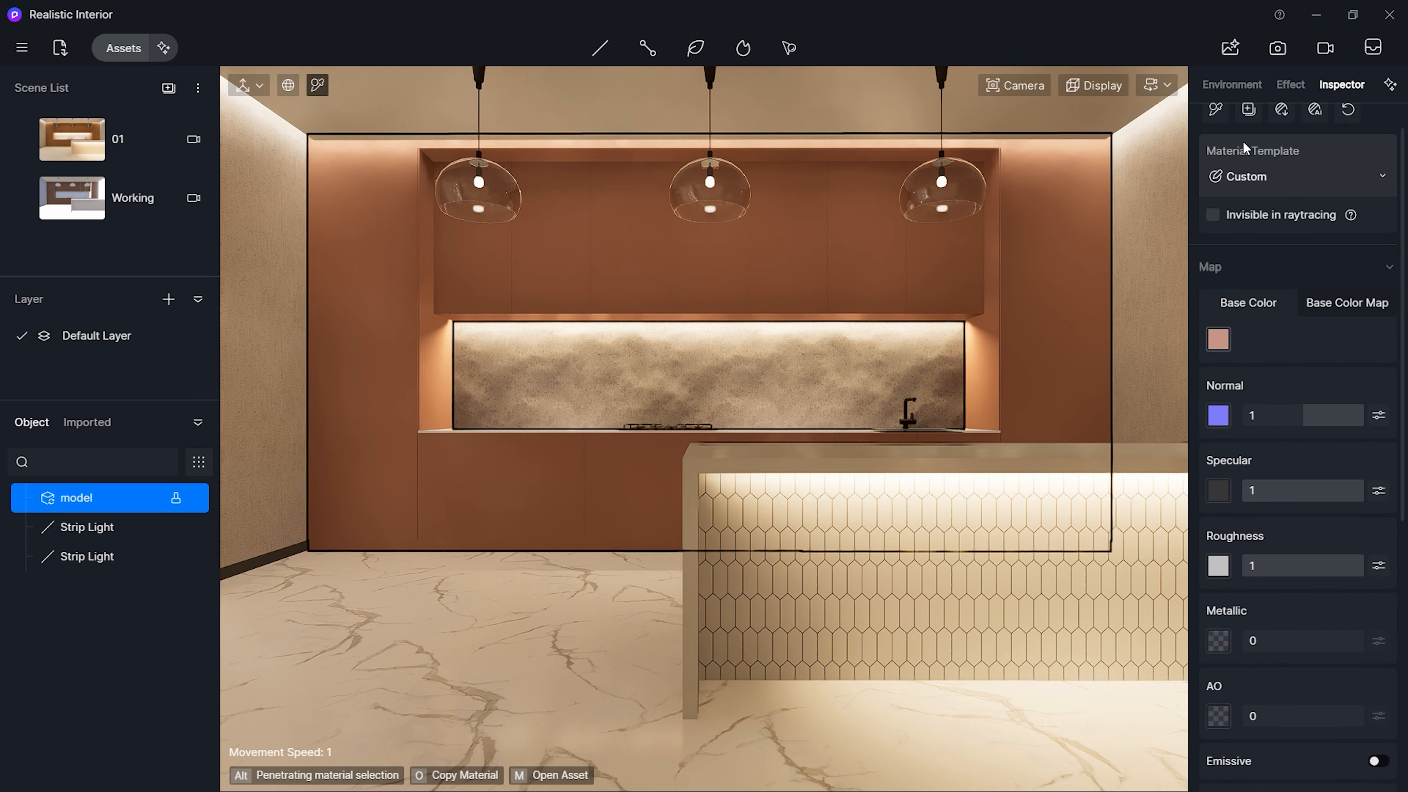
pyautogui.press('o')
pyautogui.click(868, 464)
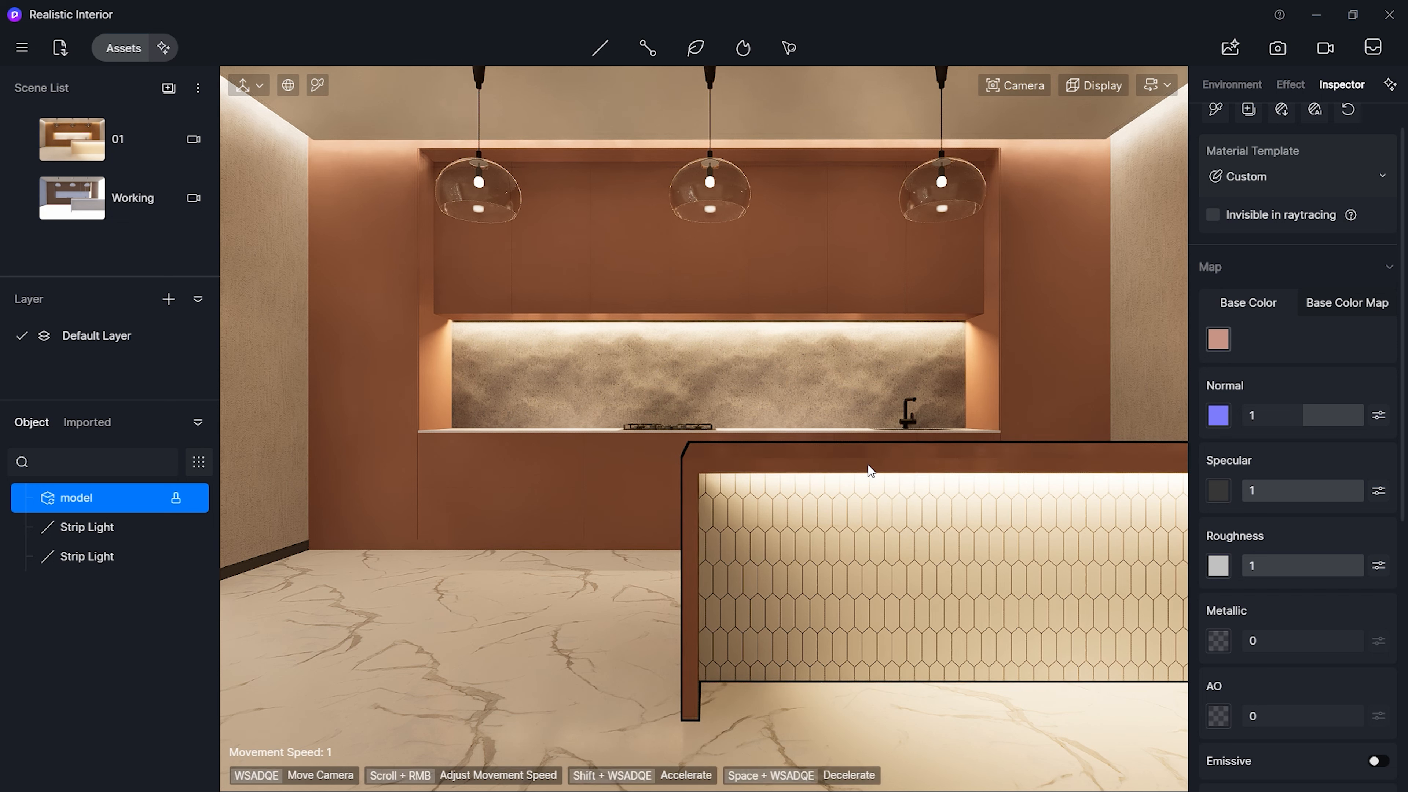
pyautogui.press('Escape')
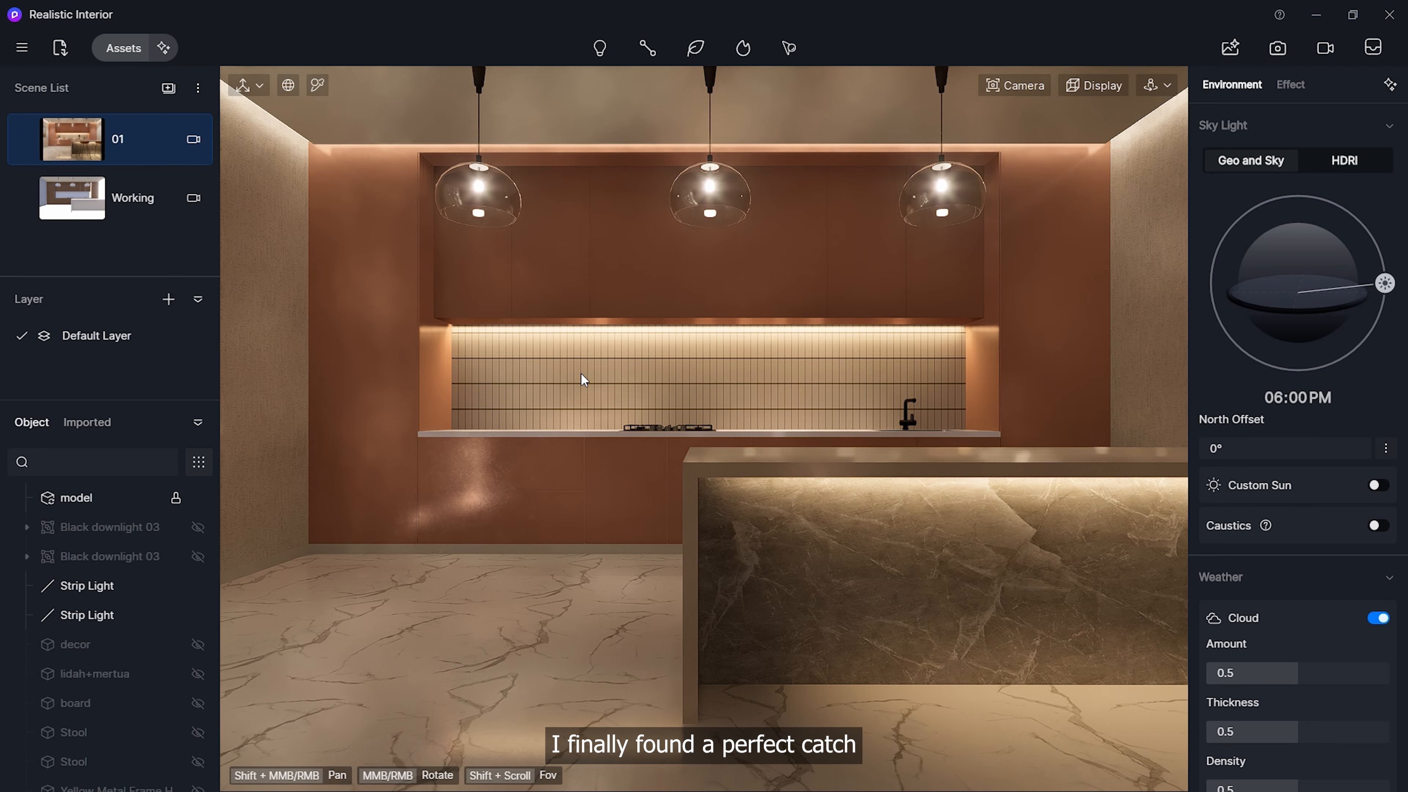
# - Open the Ceramic Tile category of the online material library and download the 1:2 Mibai cave tile
pyautogui.click(128, 51)
pyautogui.scroll(-1, 81, 506)
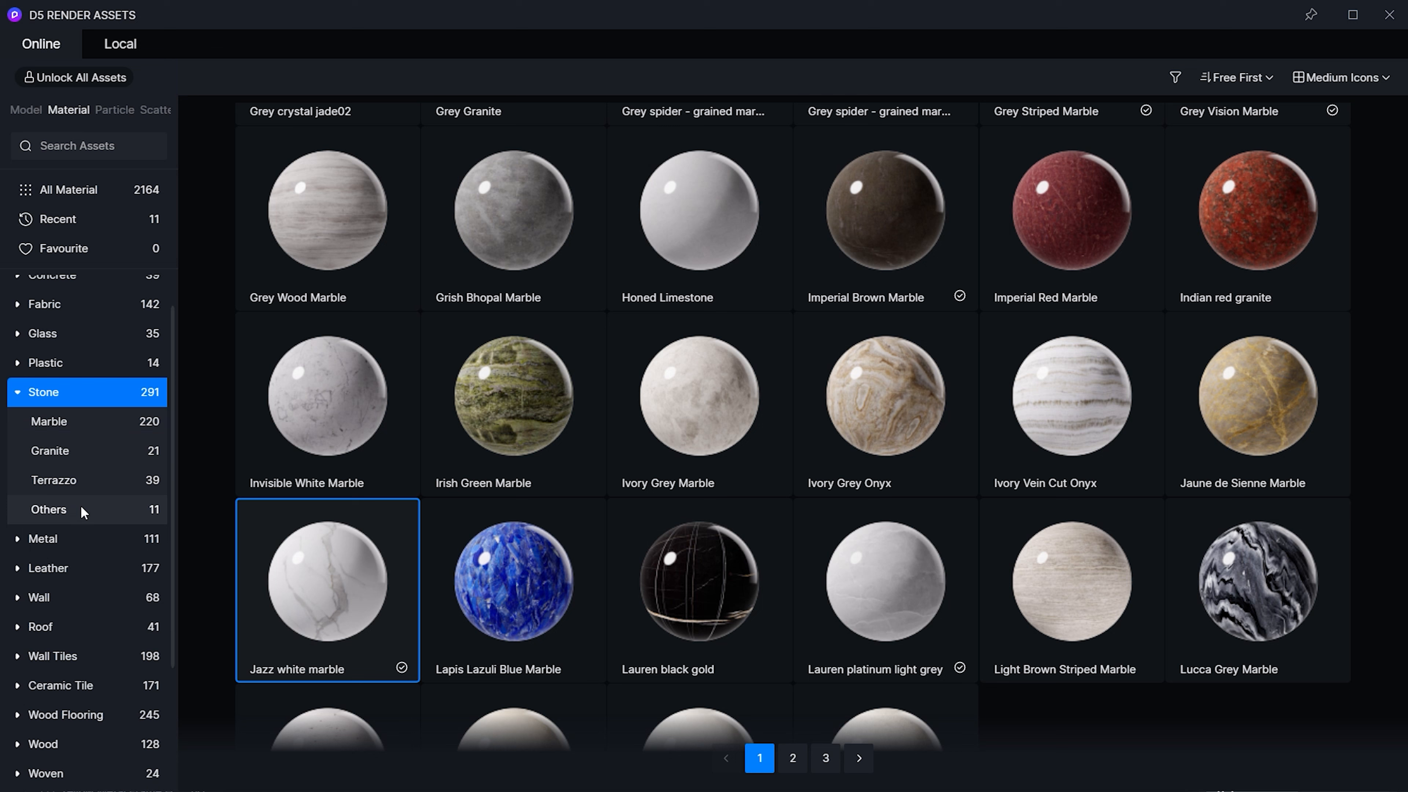
pyautogui.scroll(-1, 80, 505)
pyautogui.click(18, 348)
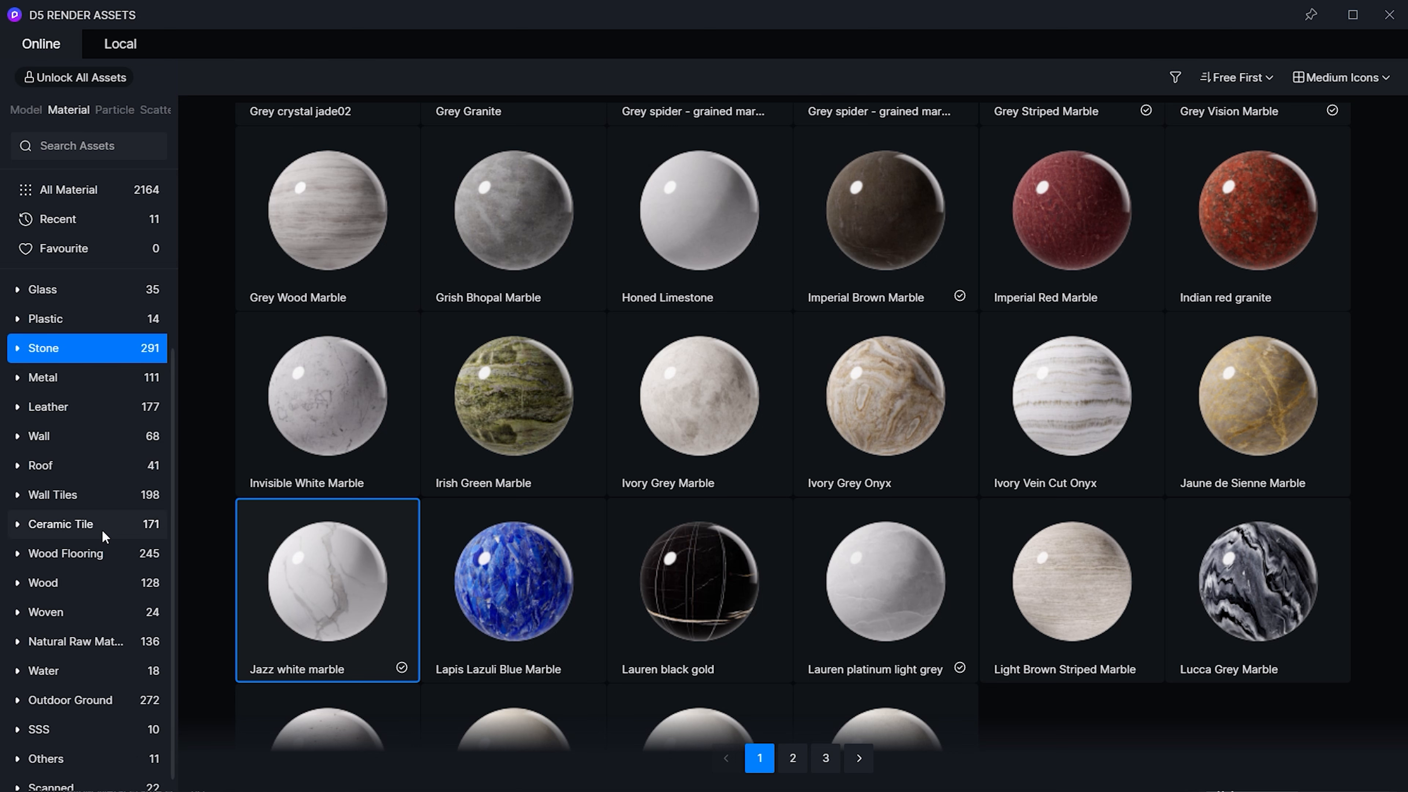
pyautogui.click(95, 495)
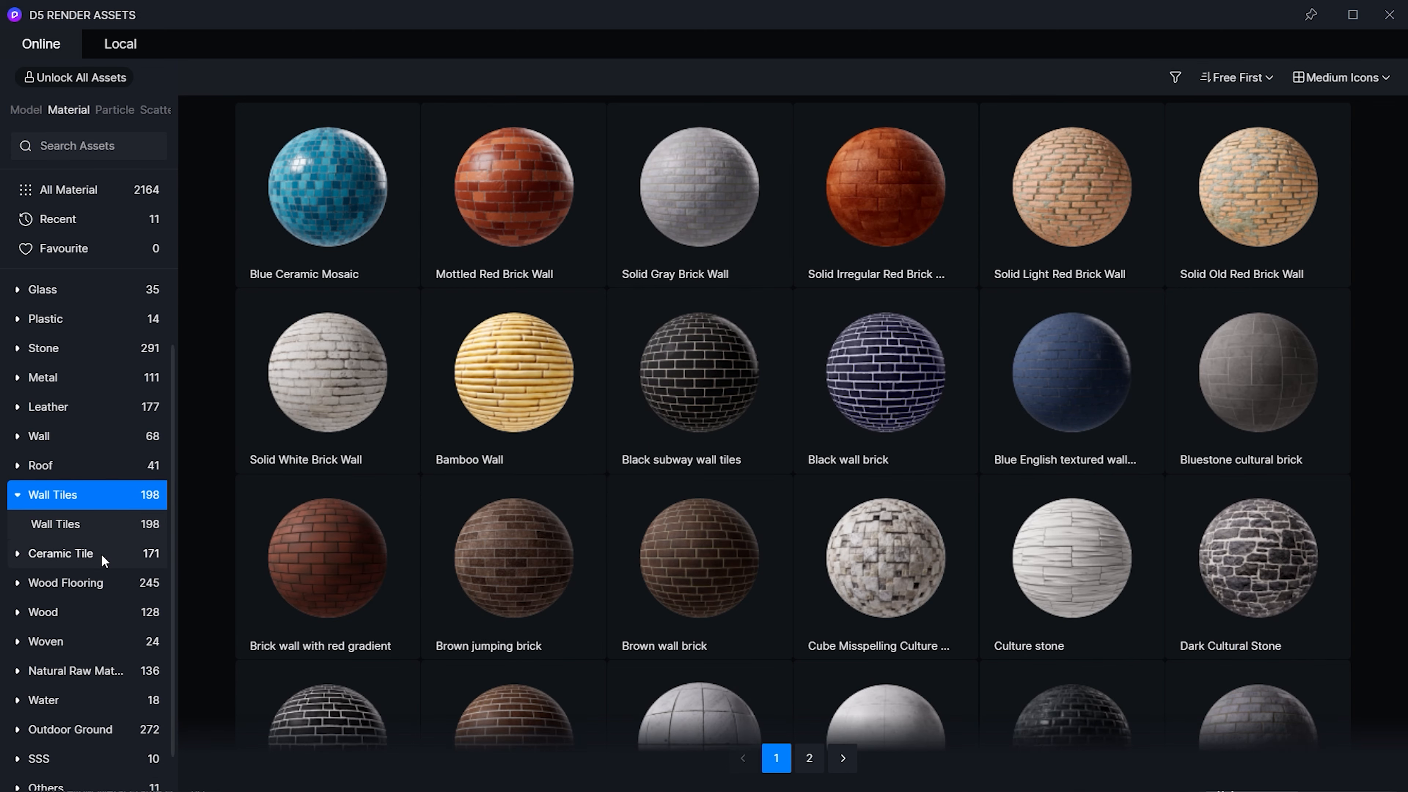
pyautogui.click(66, 553)
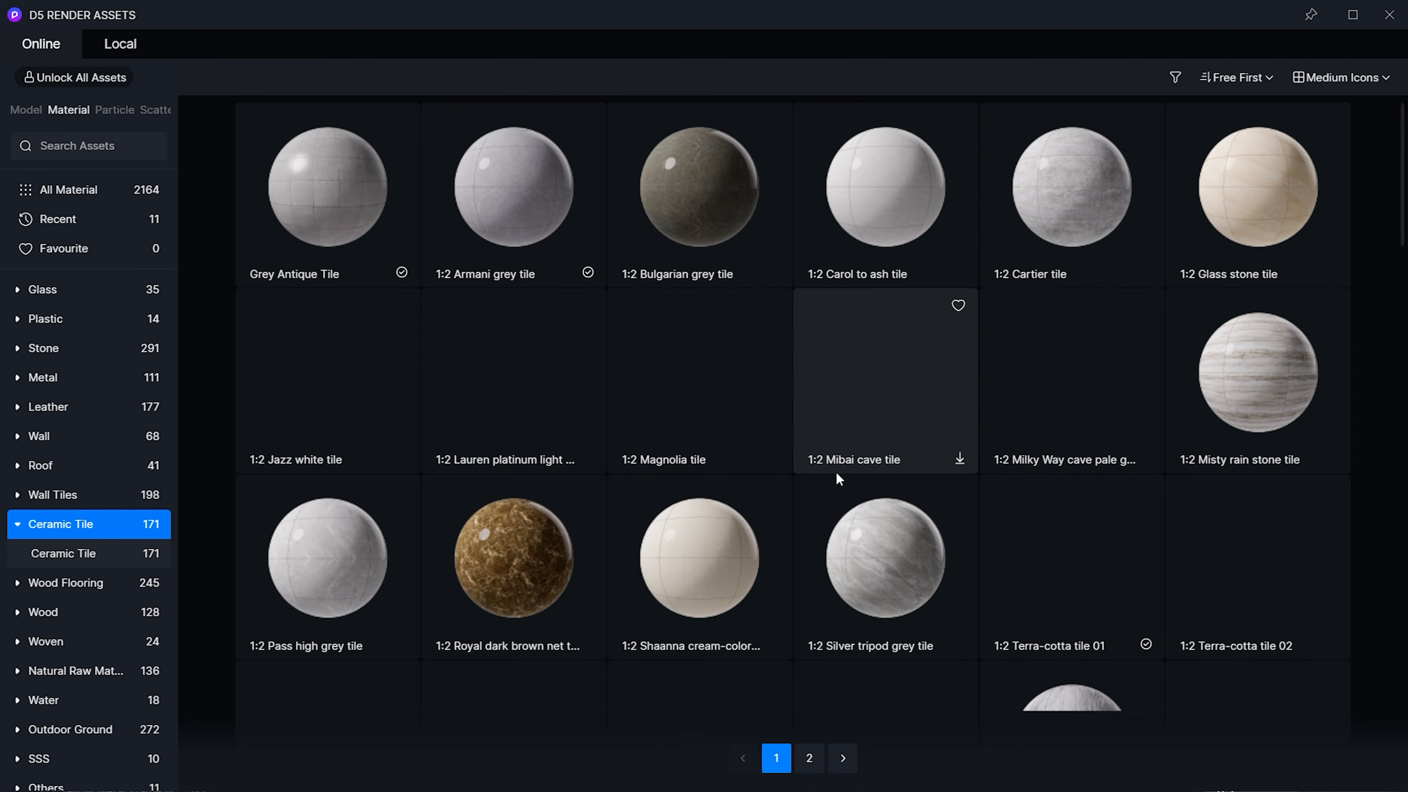
pyautogui.click(837, 472)
# - Look through the ceramic tile materials on the first page of the library
pyautogui.scroll(-4, 836, 473)
pyautogui.scroll(1, 837, 472)
pyautogui.scroll(1, 836, 473)
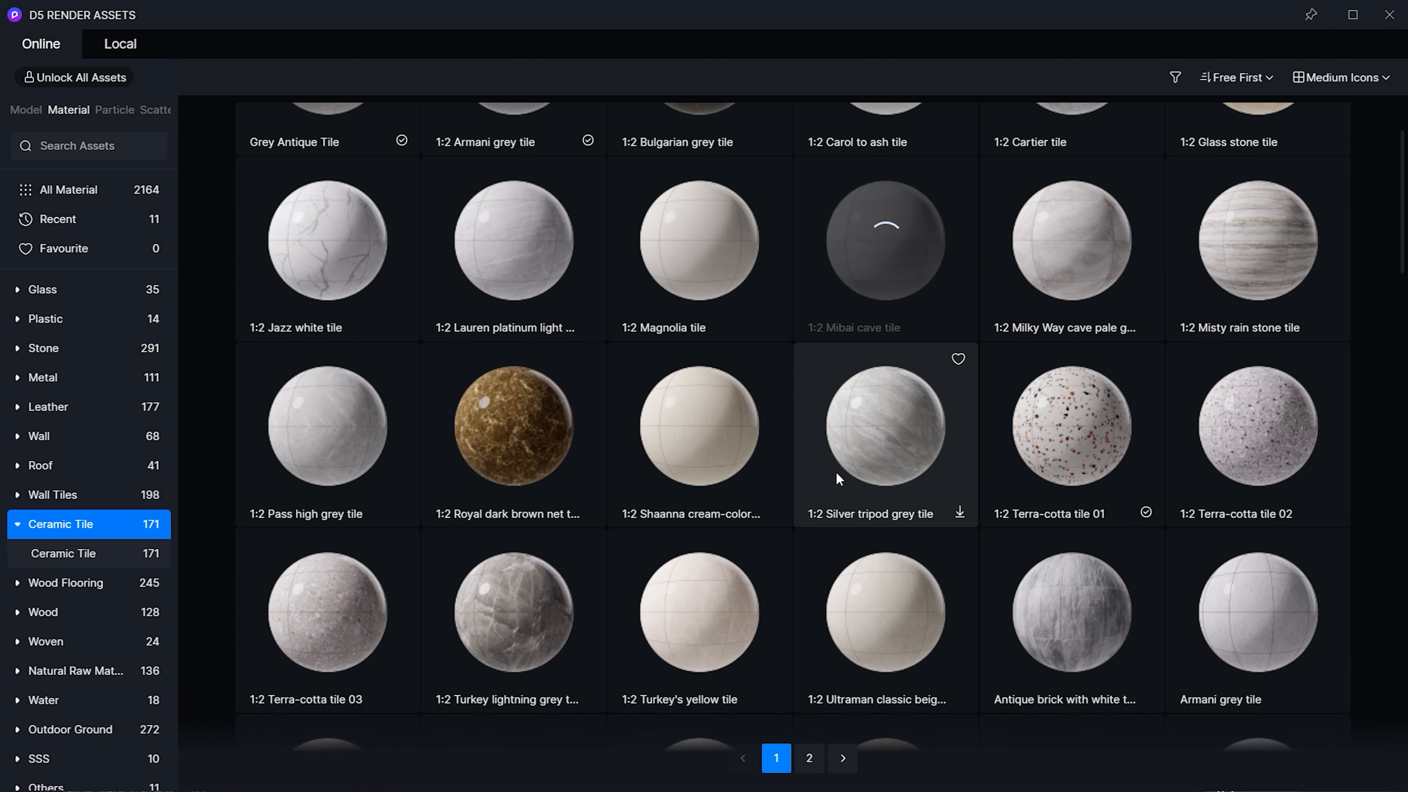
pyautogui.scroll(-1, 837, 473)
pyautogui.scroll(-6, 836, 476)
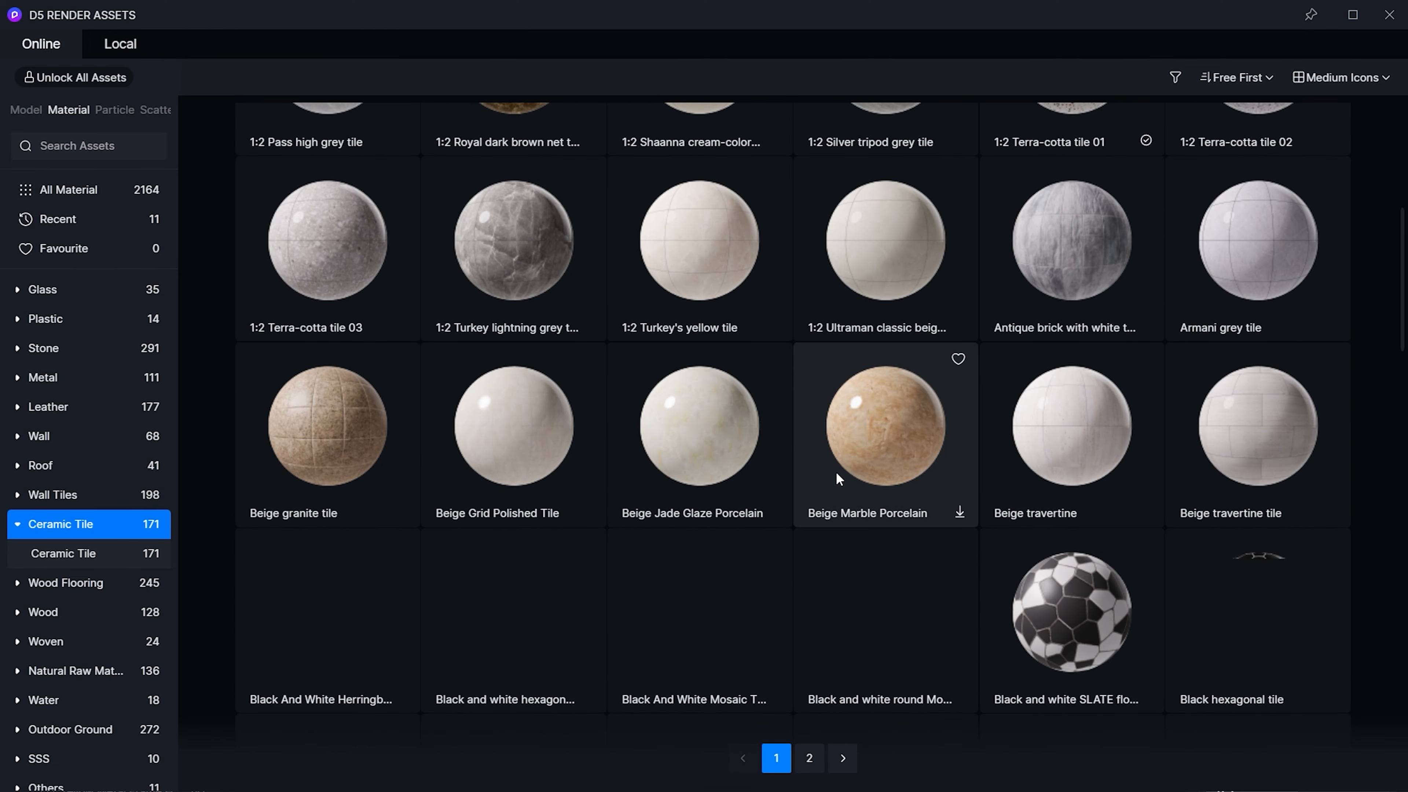
pyautogui.scroll(-4, 837, 476)
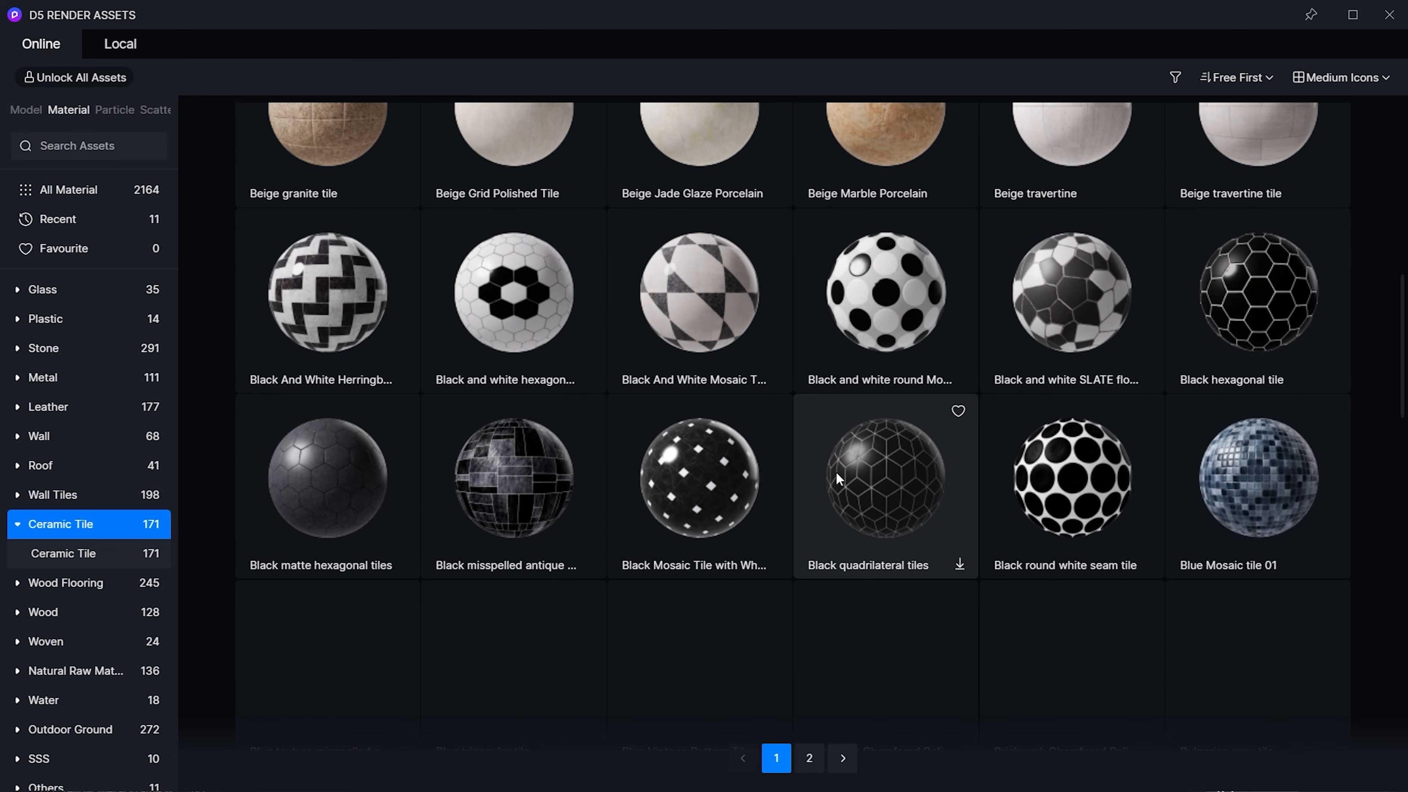
pyautogui.scroll(-2, 837, 477)
pyautogui.scroll(-3, 837, 473)
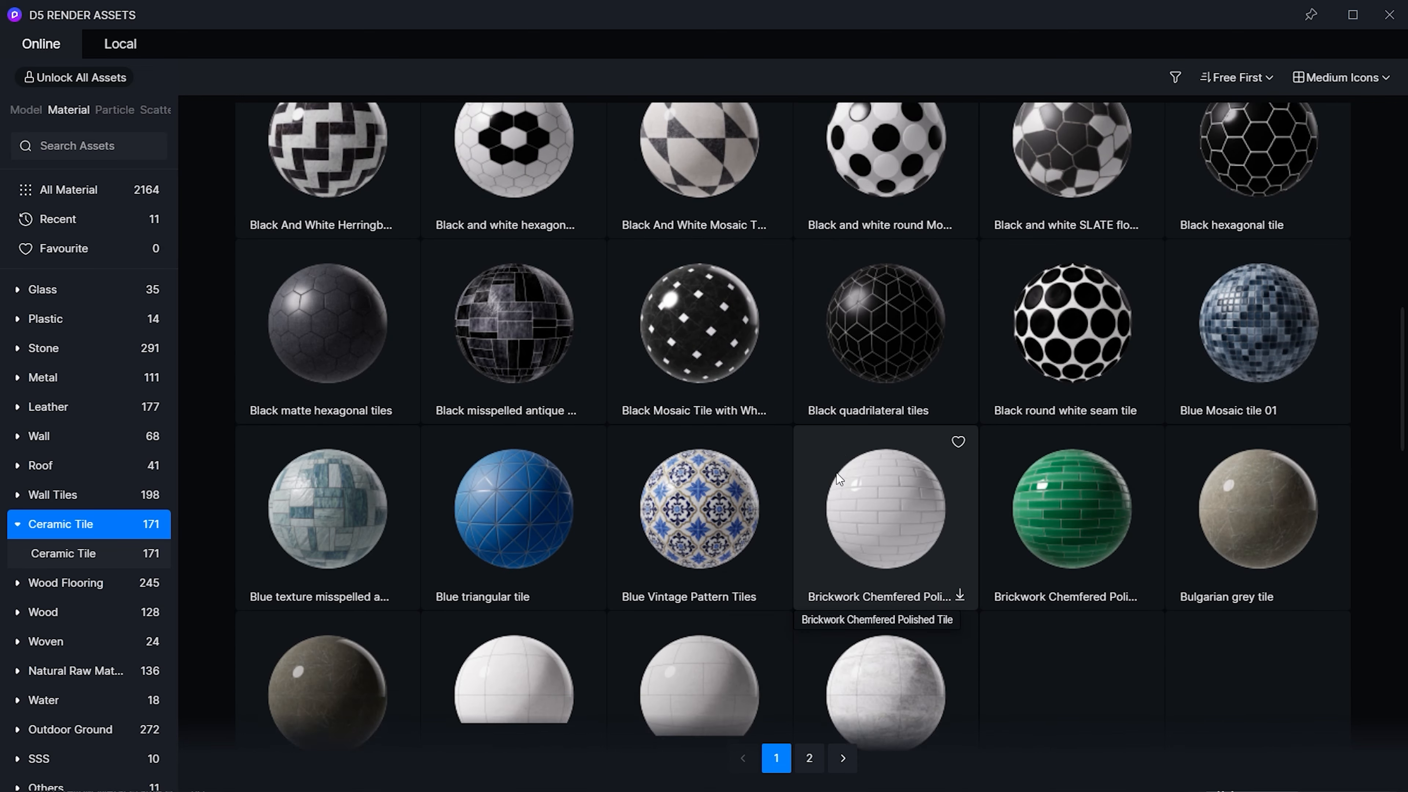
pyautogui.scroll(-2, 838, 478)
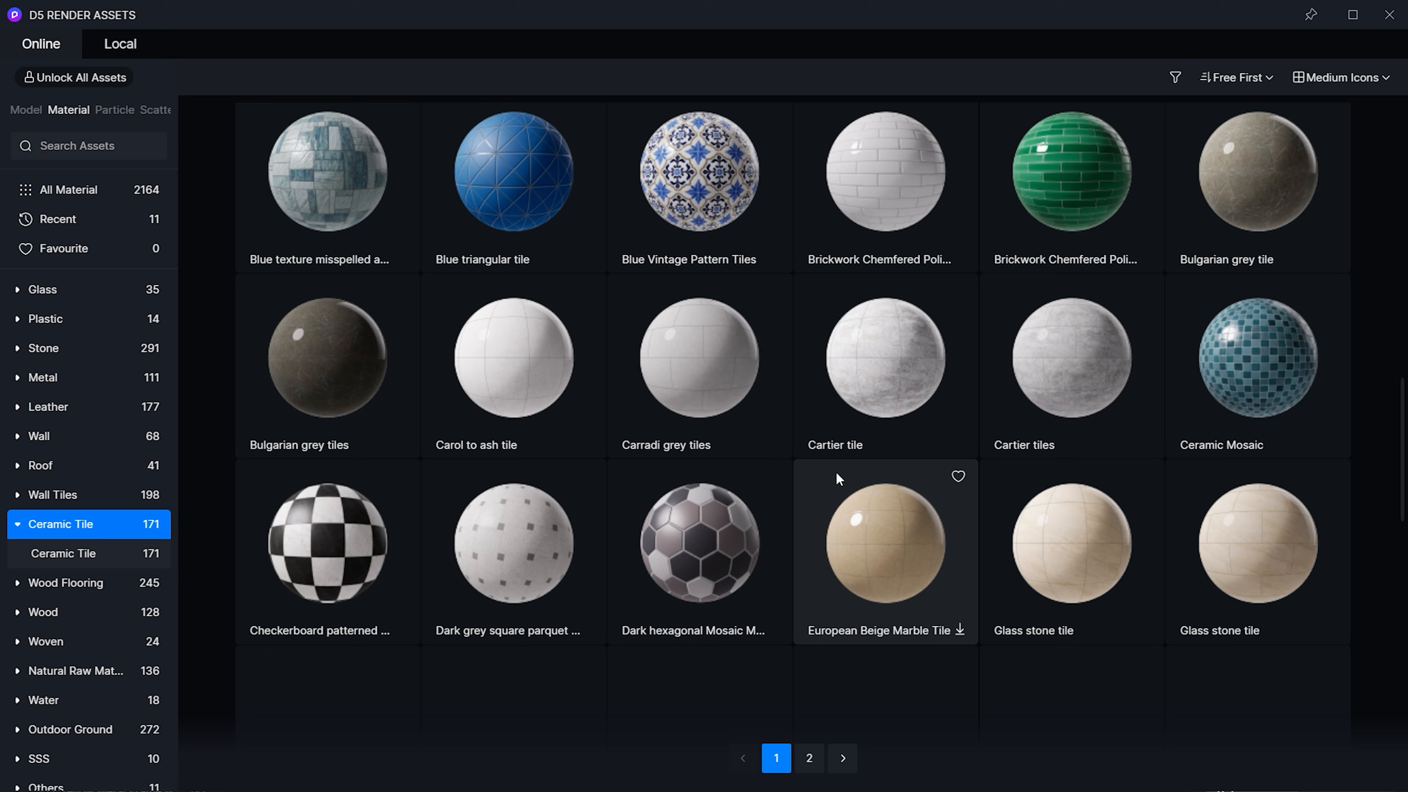
pyautogui.scroll(-4, 838, 478)
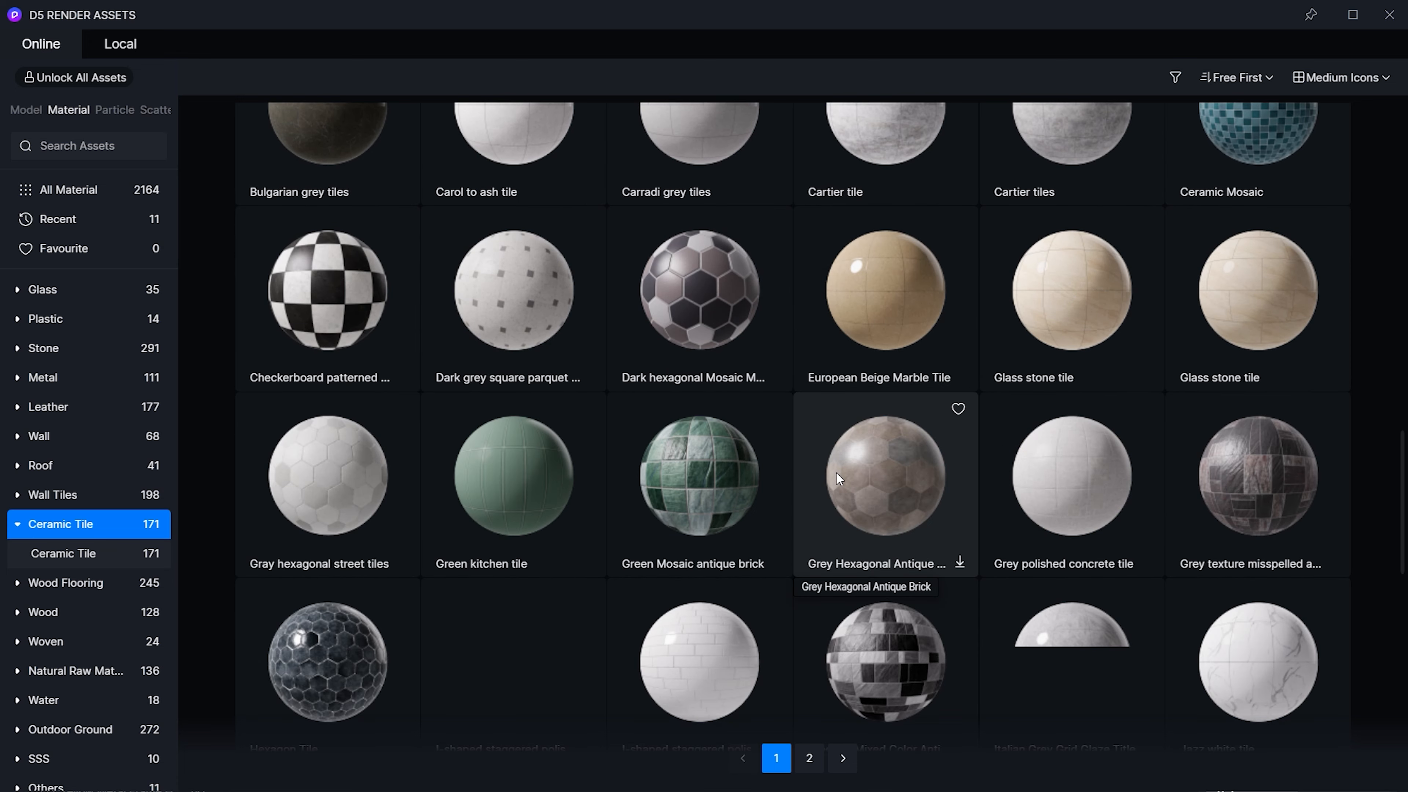
pyautogui.scroll(-3, 837, 477)
pyautogui.scroll(-5, 838, 479)
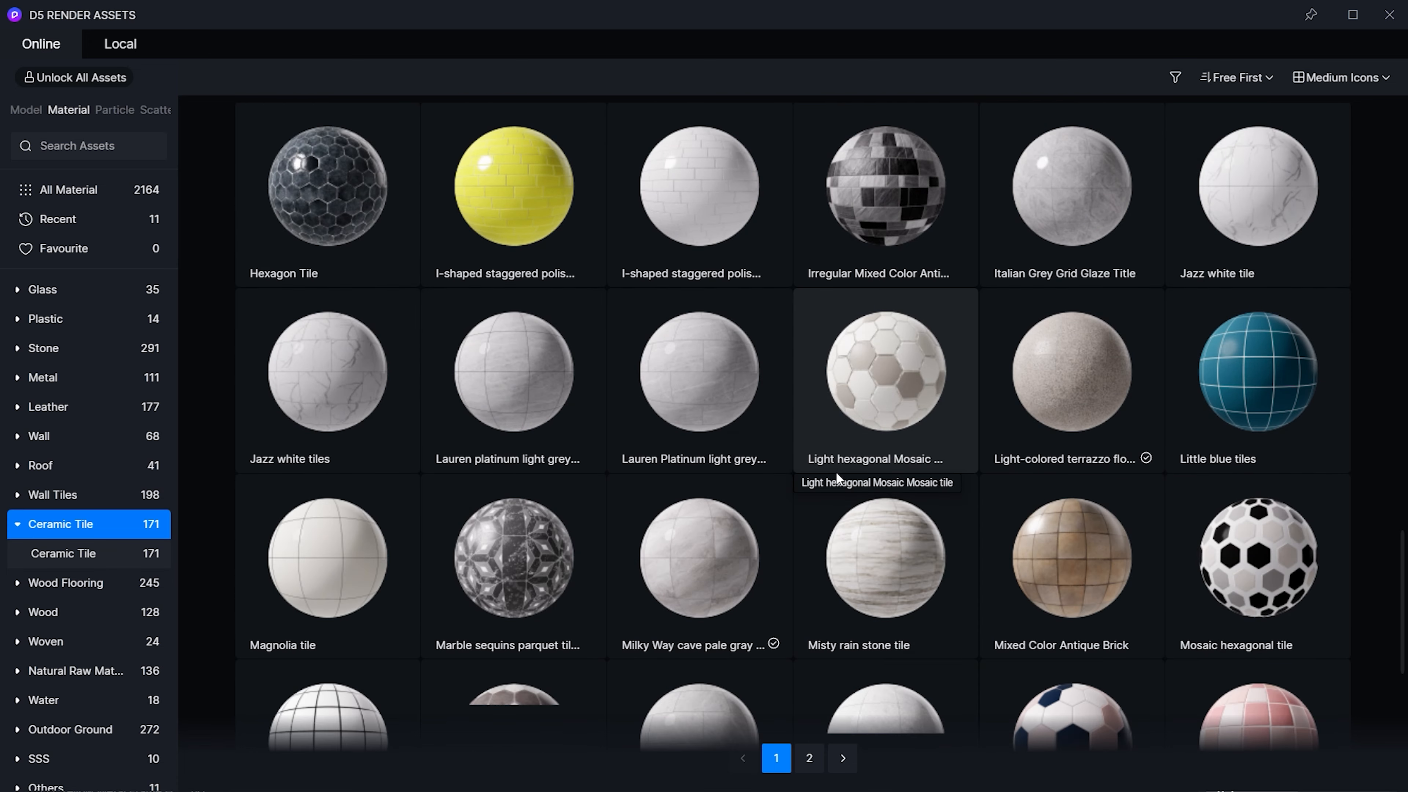
pyautogui.scroll(-3, 839, 478)
pyautogui.scroll(-1, 836, 473)
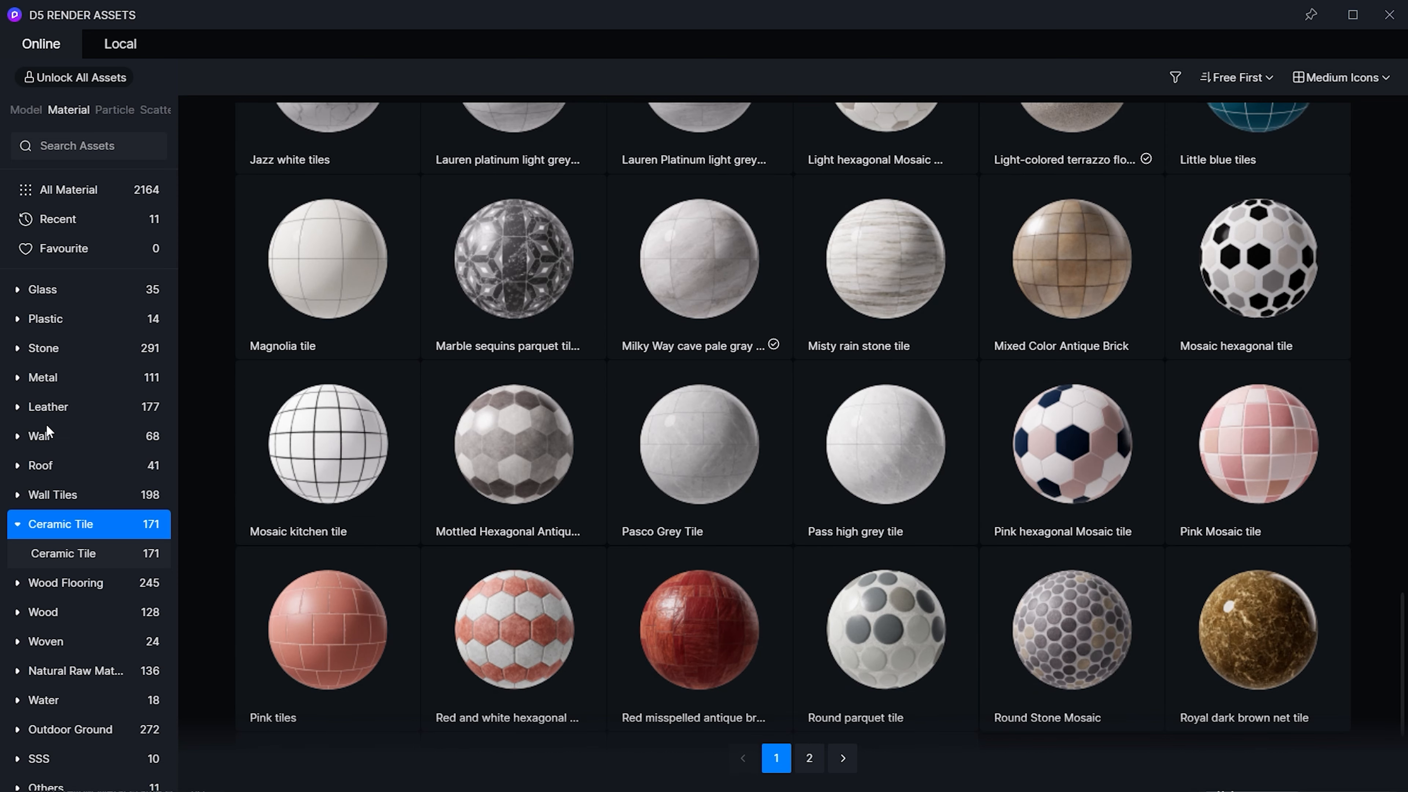
# - Look through the materials on the first page of the library's Stone category, then close the library
pyautogui.click(67, 347)
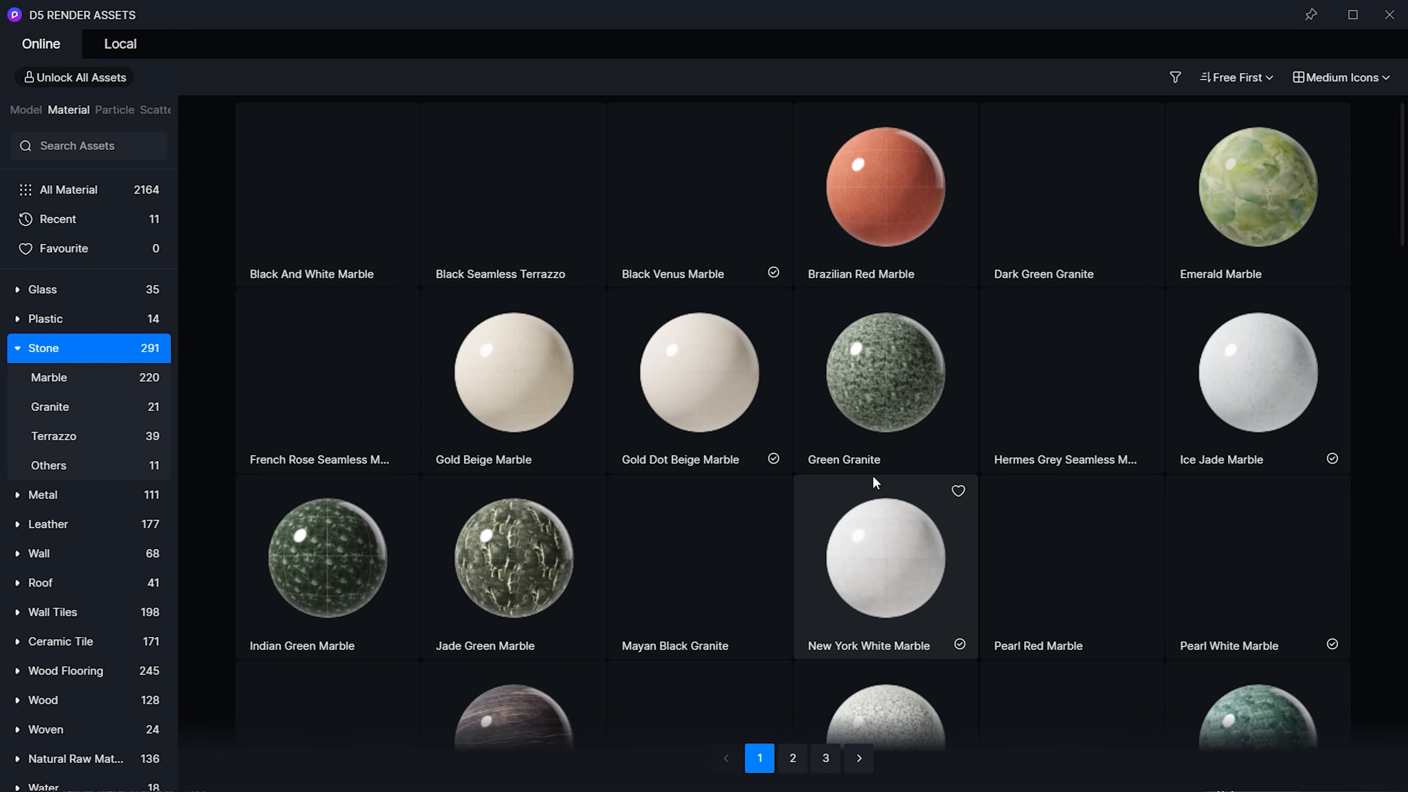
pyautogui.scroll(-10, 945, 522)
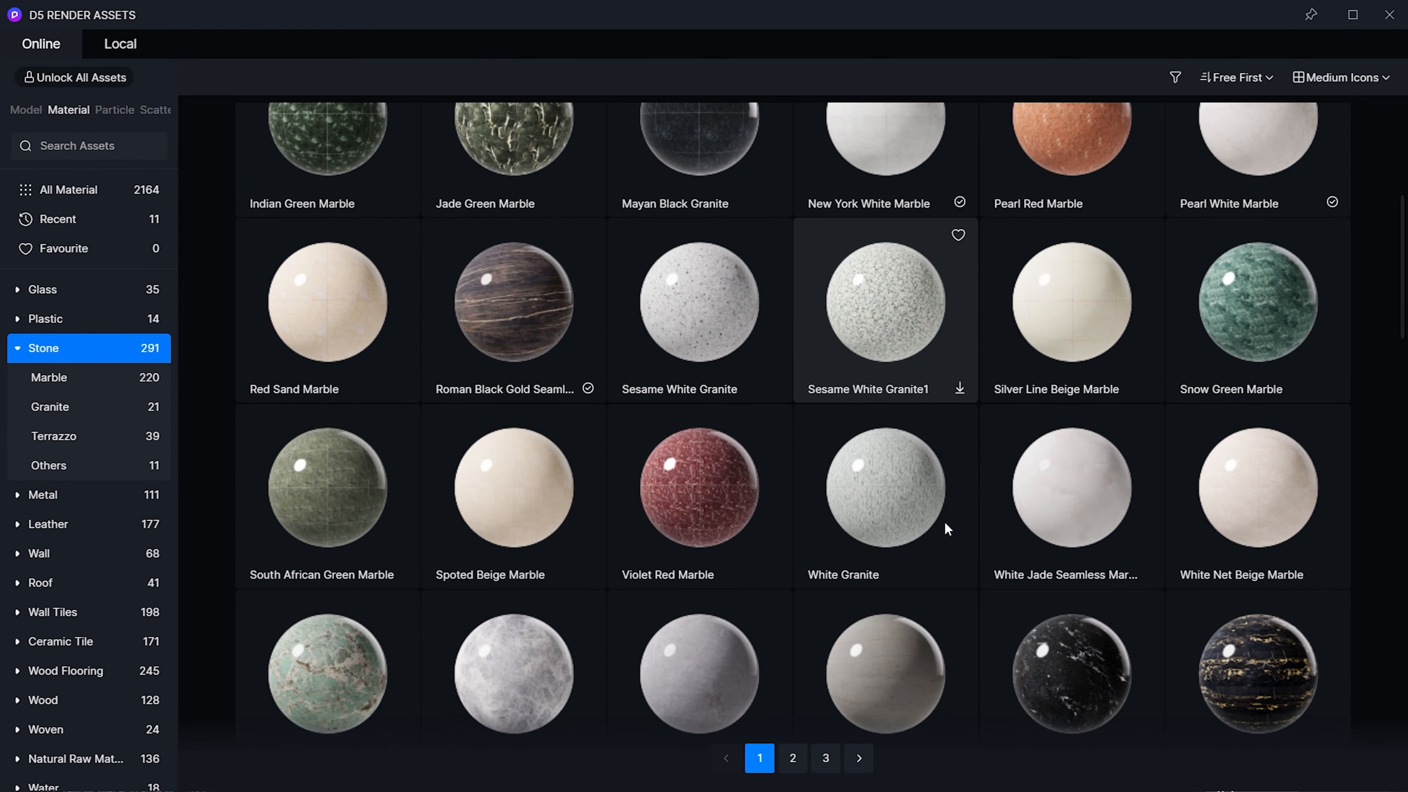
pyautogui.scroll(-7, 945, 524)
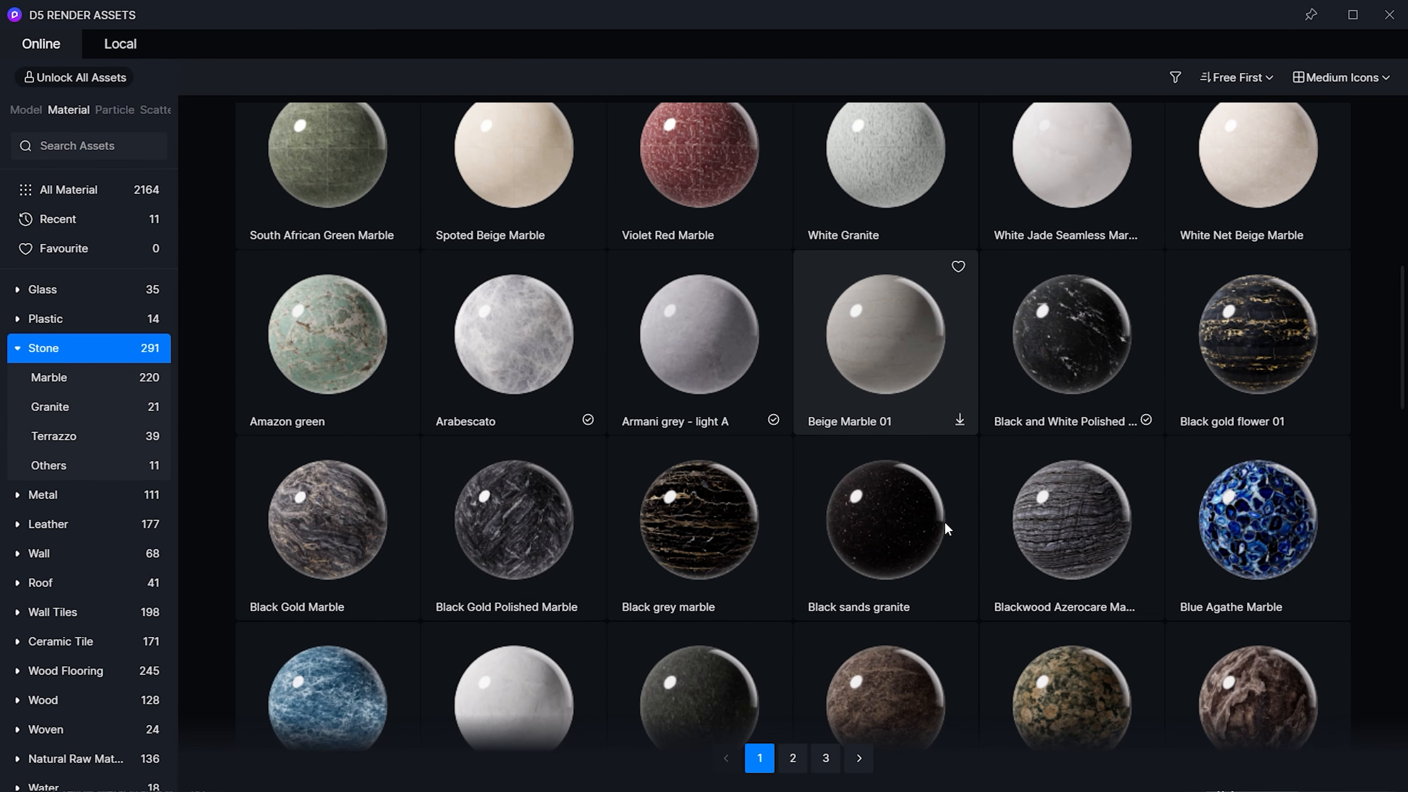
pyautogui.scroll(-5, 909, 469)
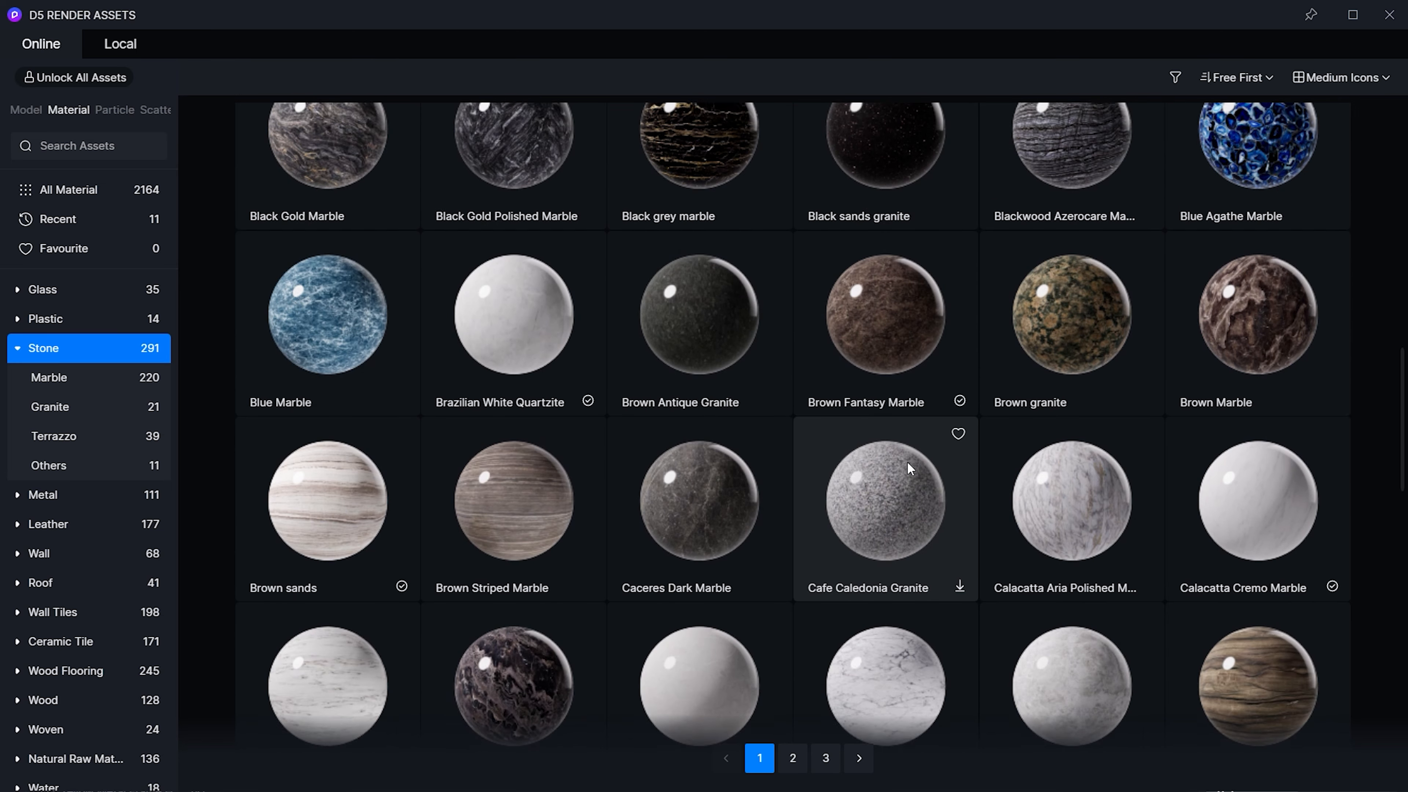
pyautogui.scroll(-7, 907, 464)
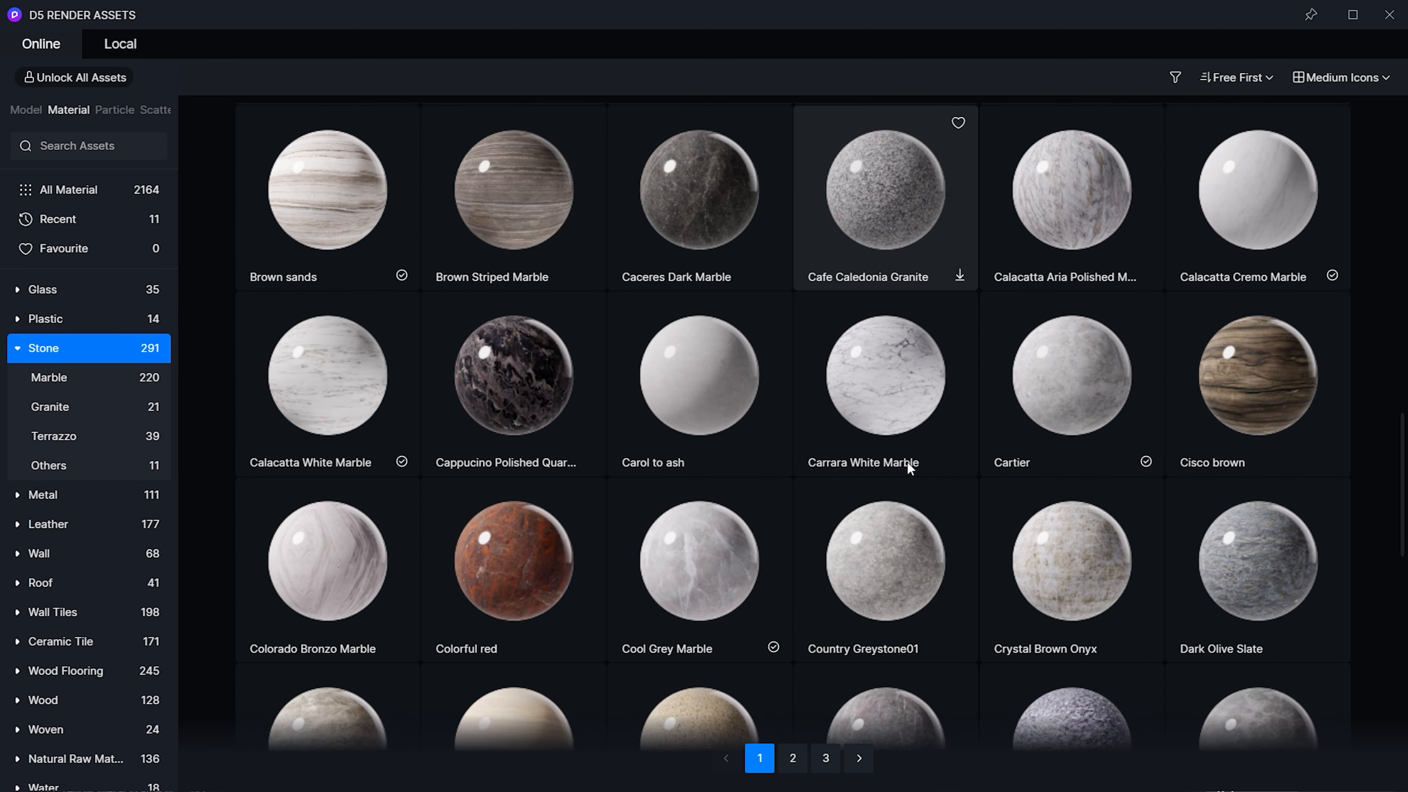
pyautogui.scroll(-3, 907, 465)
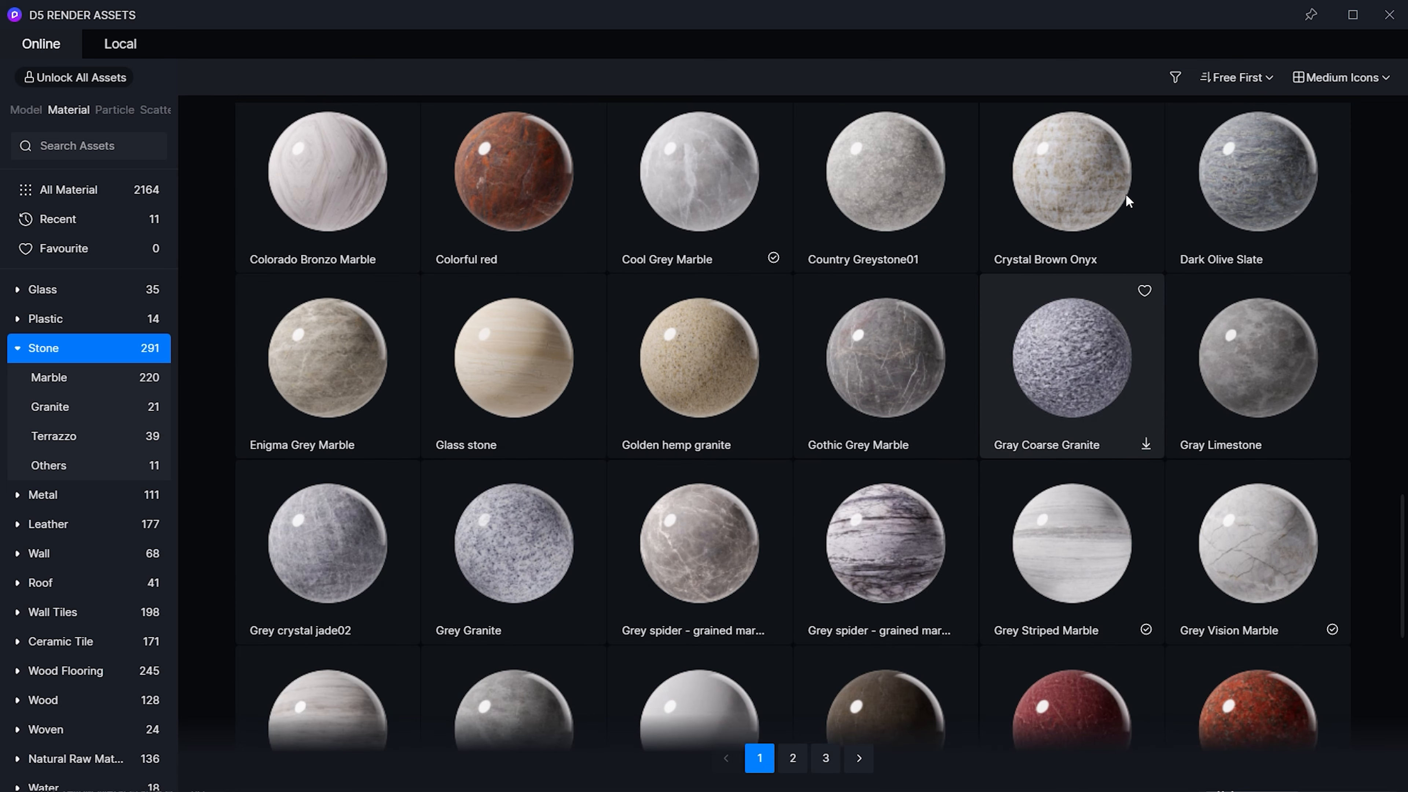
pyautogui.click(1386, 15)
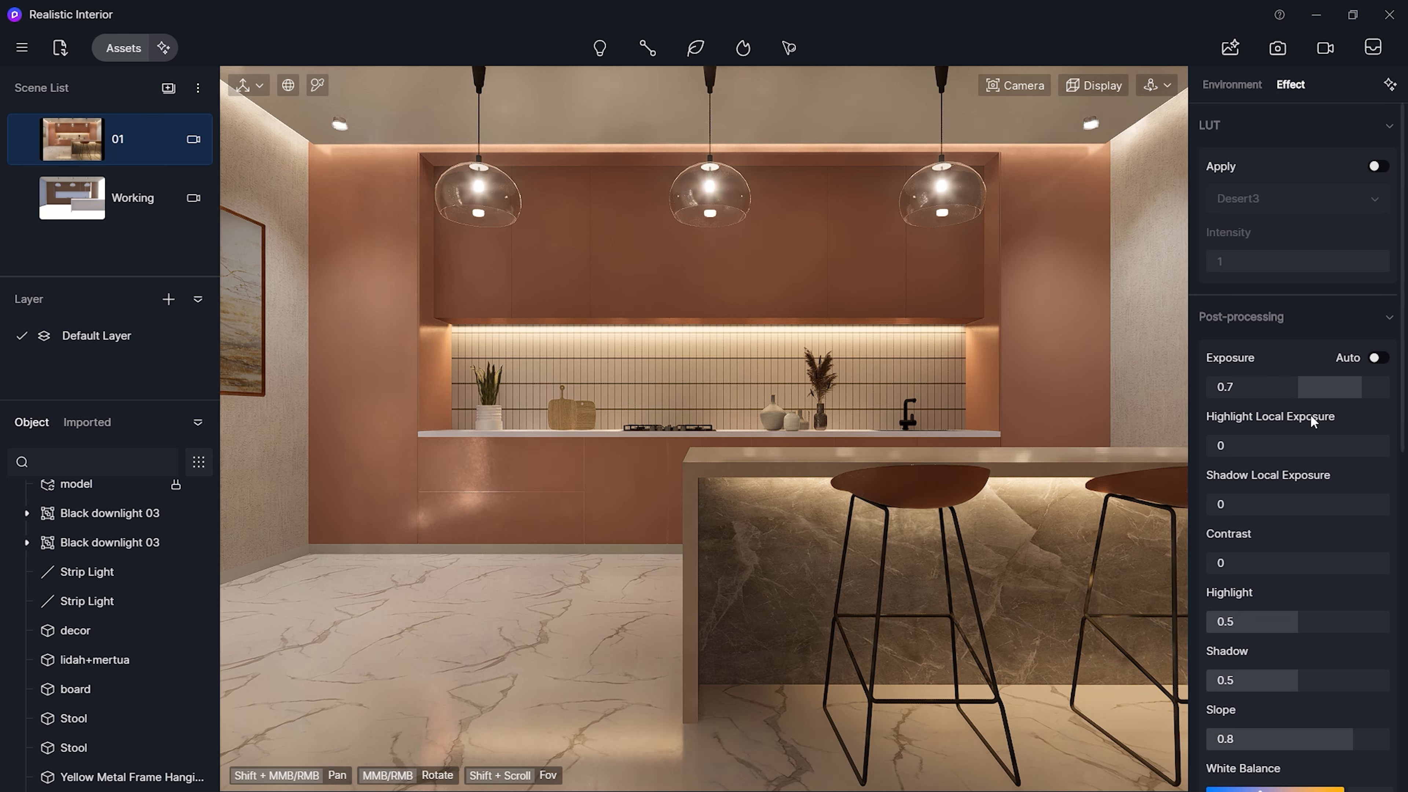
# - Set the Shadow Local Exposure in the post-processing effects to 0.5
pyautogui.scroll(-3, 1292, 423)
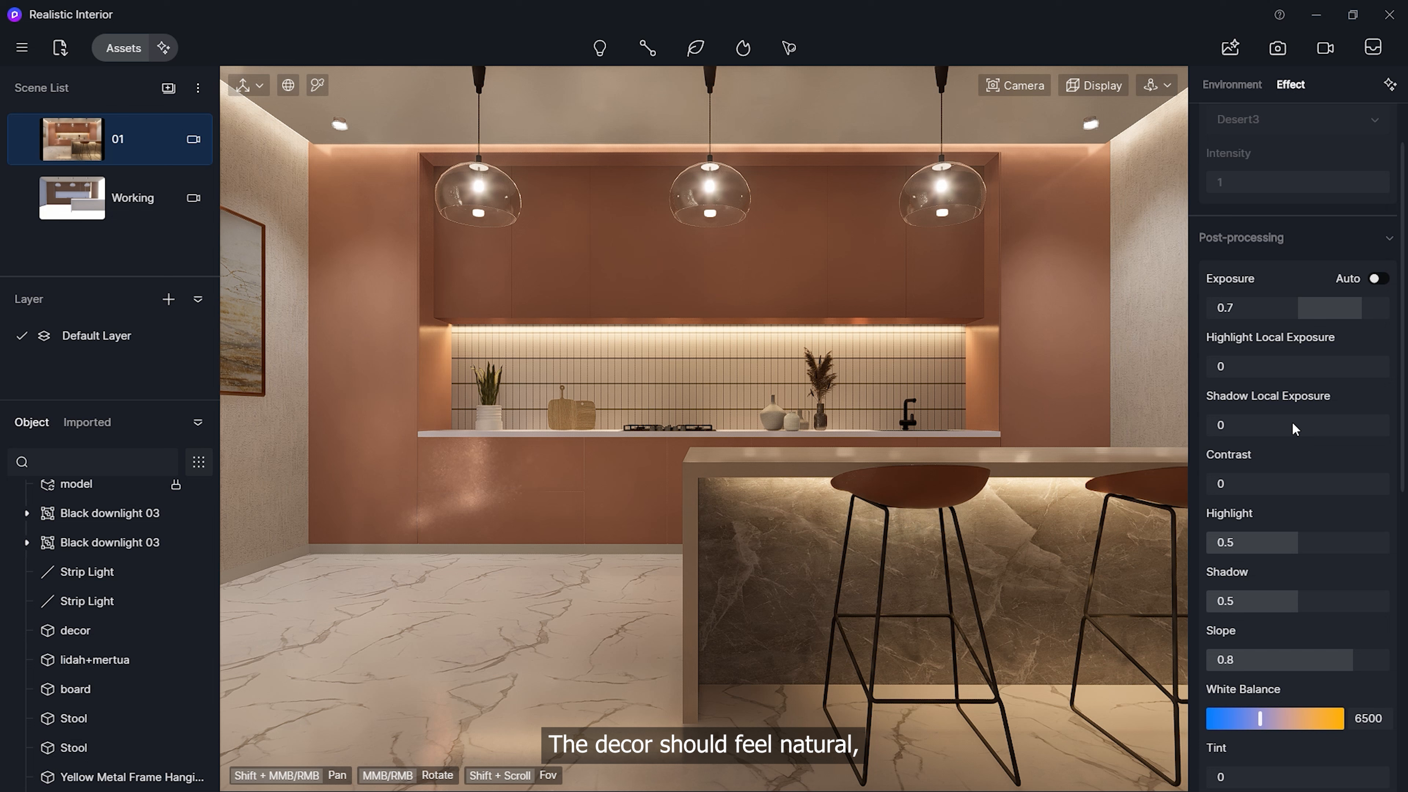
pyautogui.click(1262, 421)
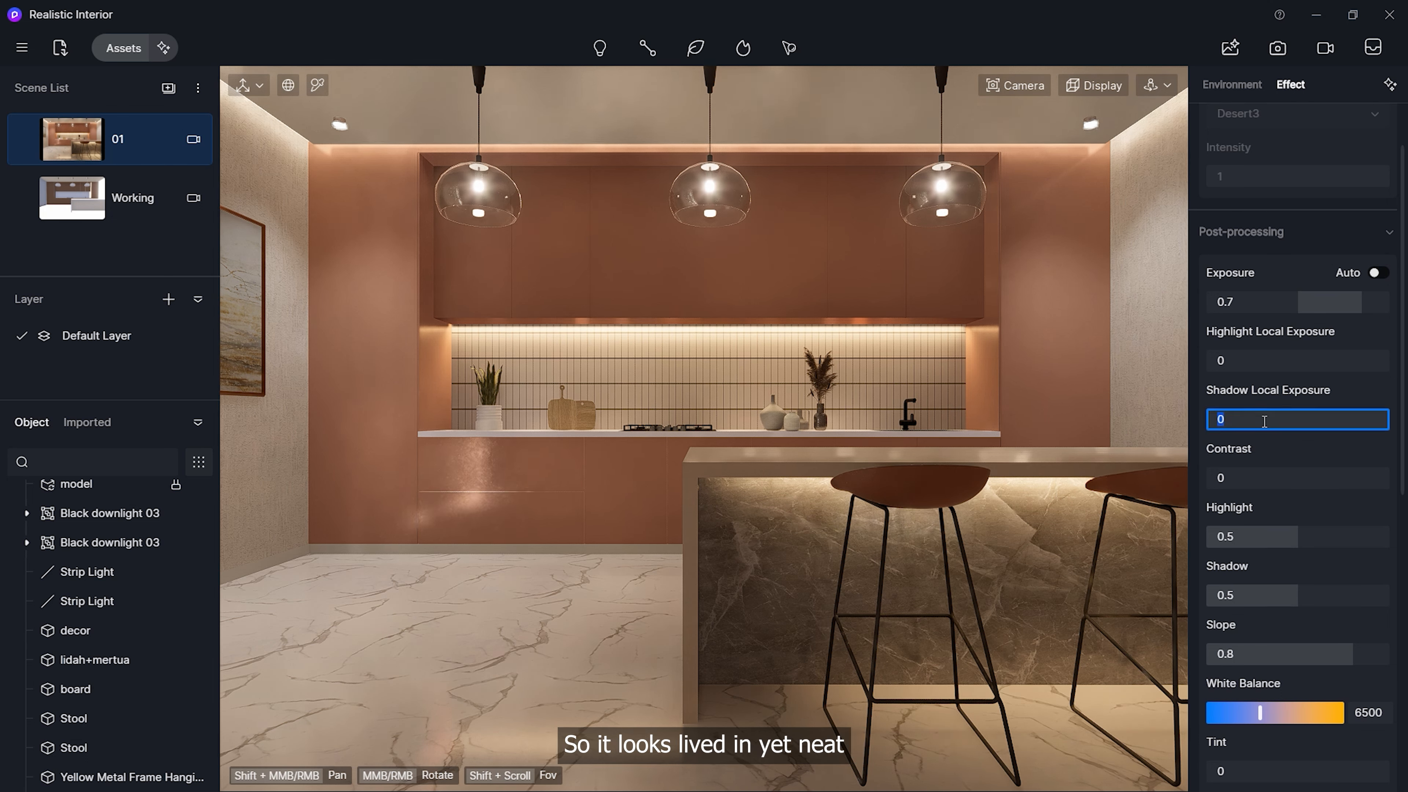
pyautogui.write('0.5')
pyautogui.press('Return')
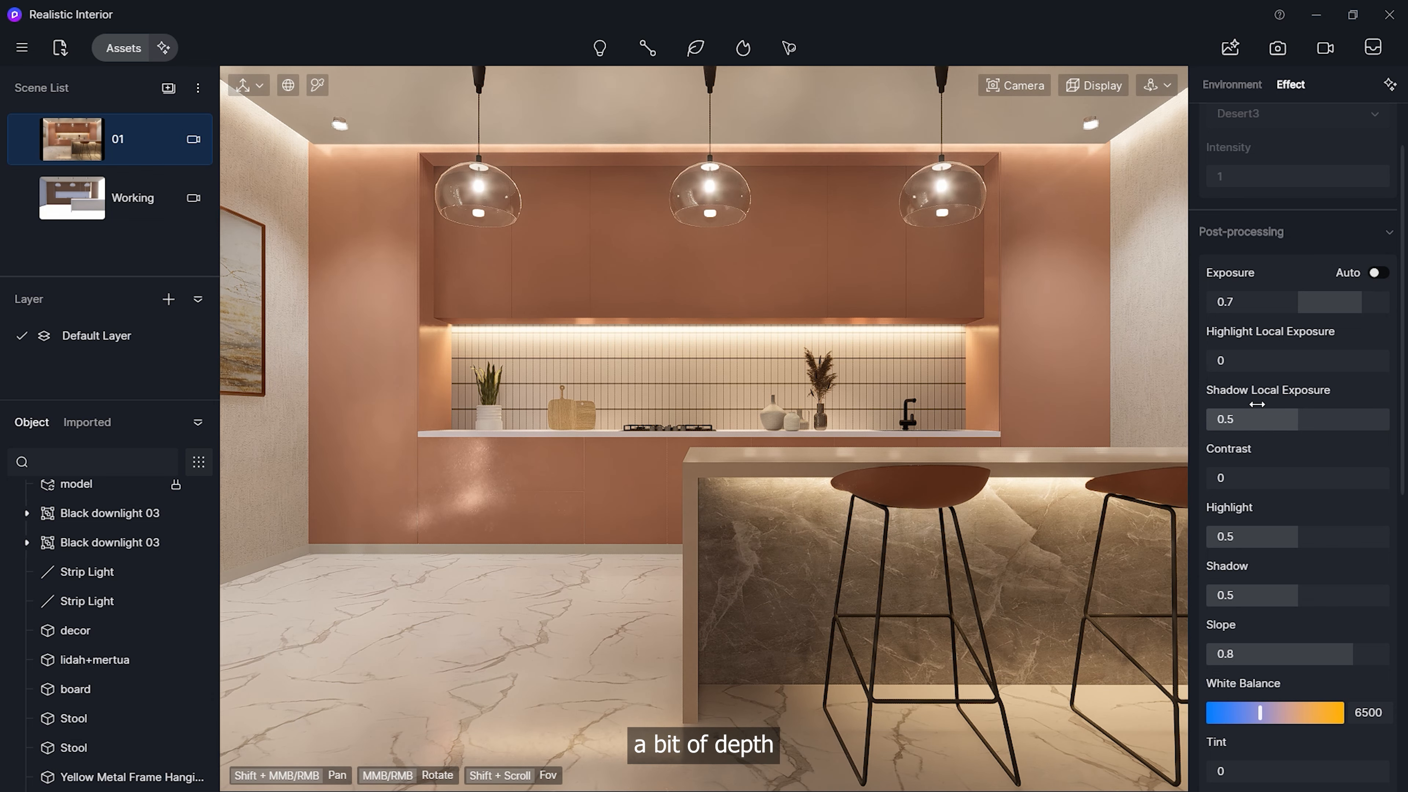
# - Set the post-processing Slope to 0.9
pyautogui.scroll(-3, 1256, 405)
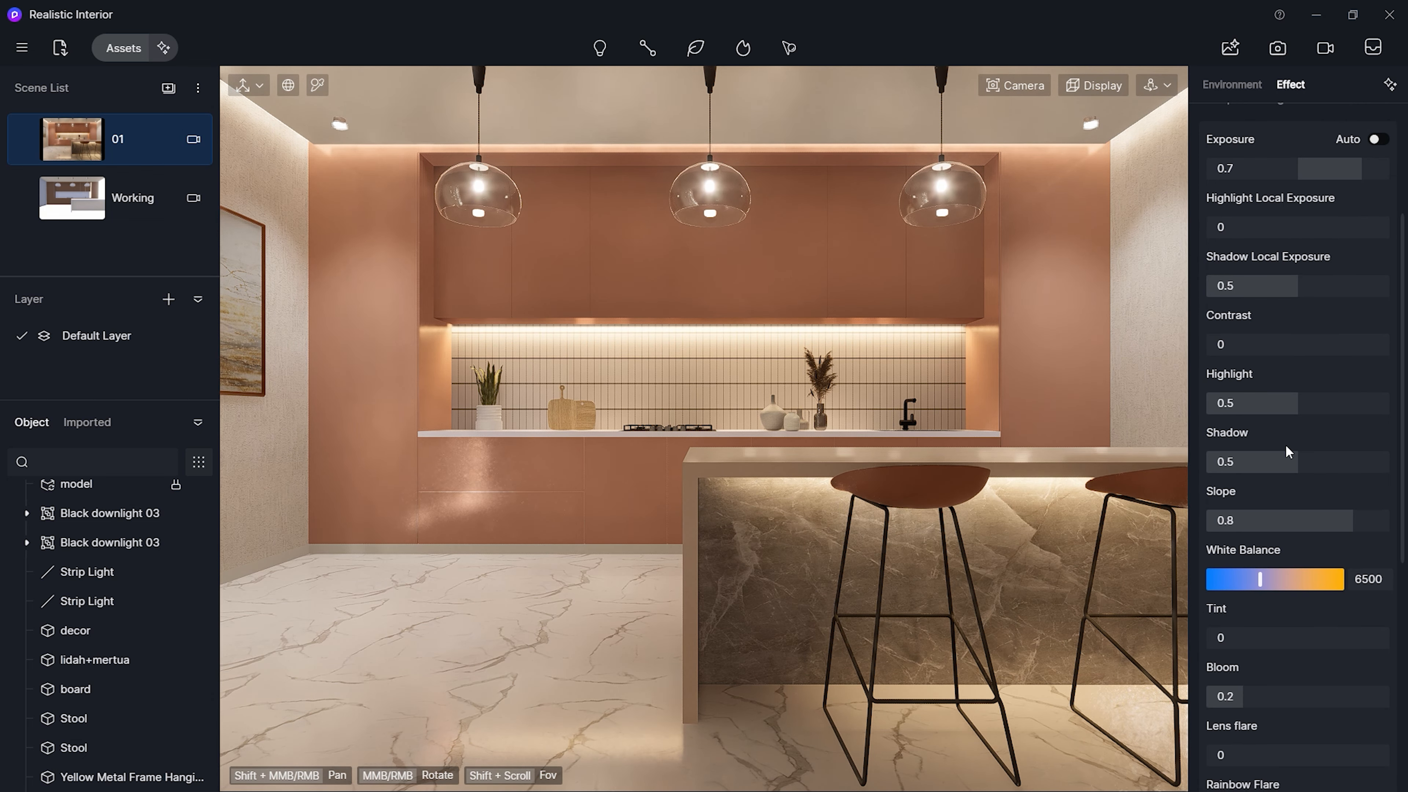
pyautogui.doubleClick(1292, 516)
pyautogui.write('0.')
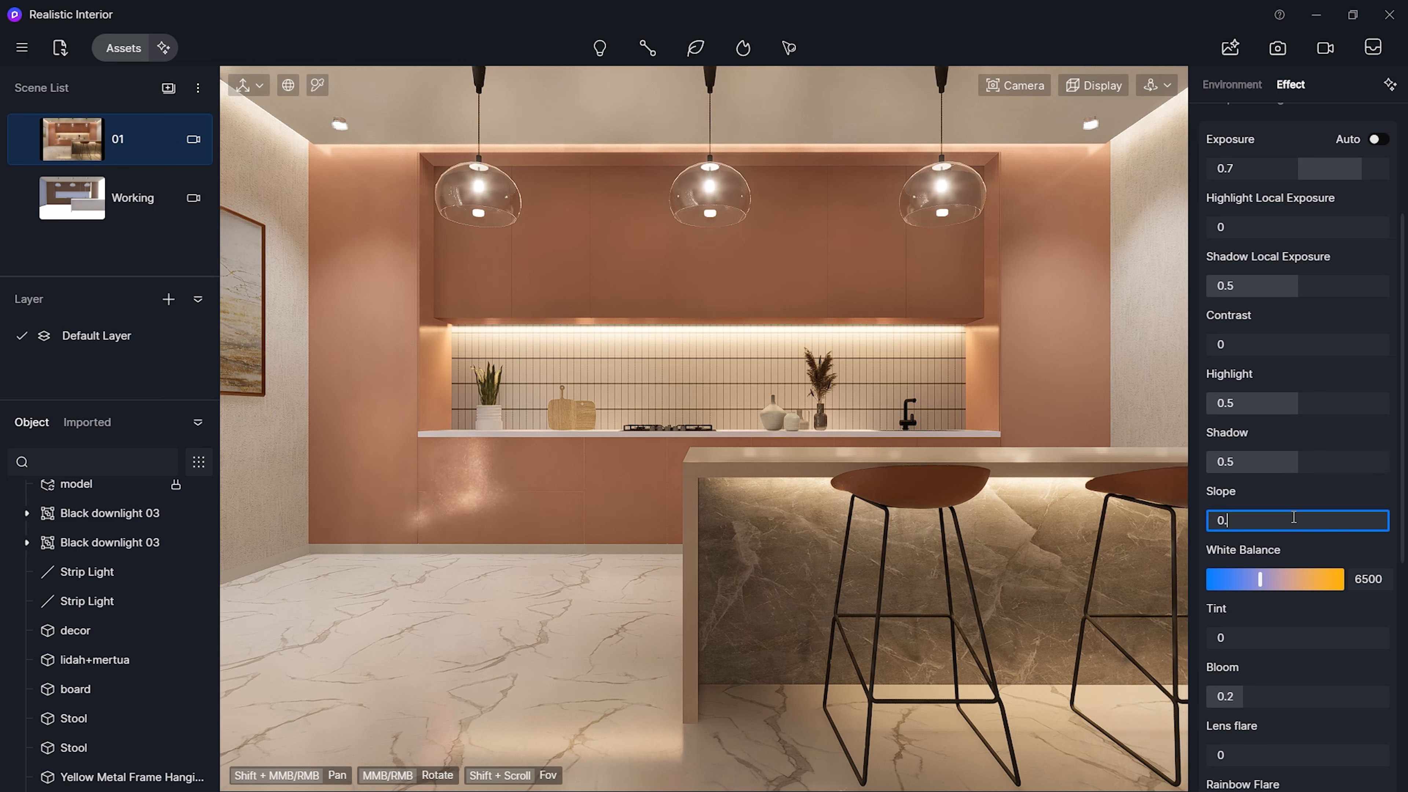
pyautogui.write('9')
pyautogui.press('Return')
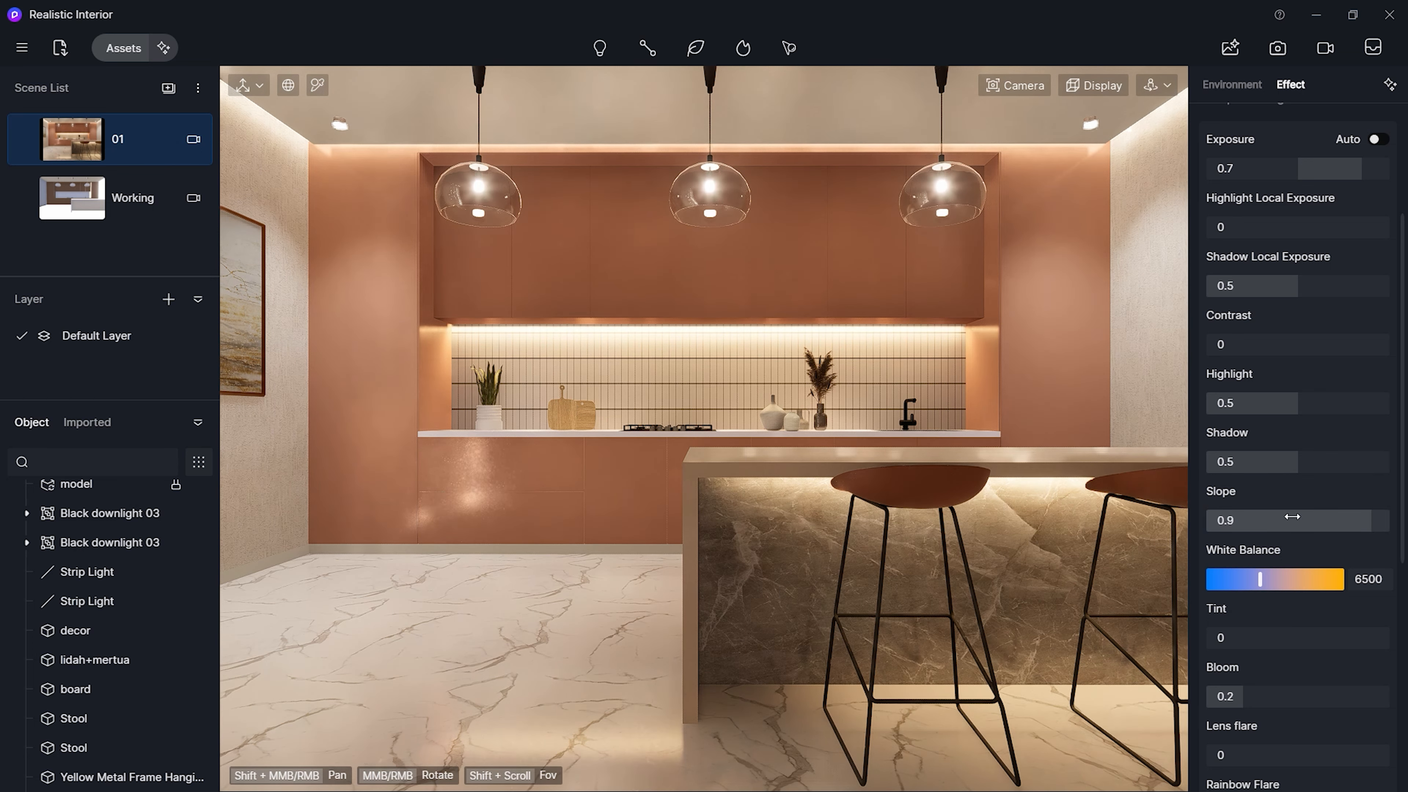
# - Set the camera's manual exposure to 0.75
pyautogui.scroll(-3, 1292, 517)
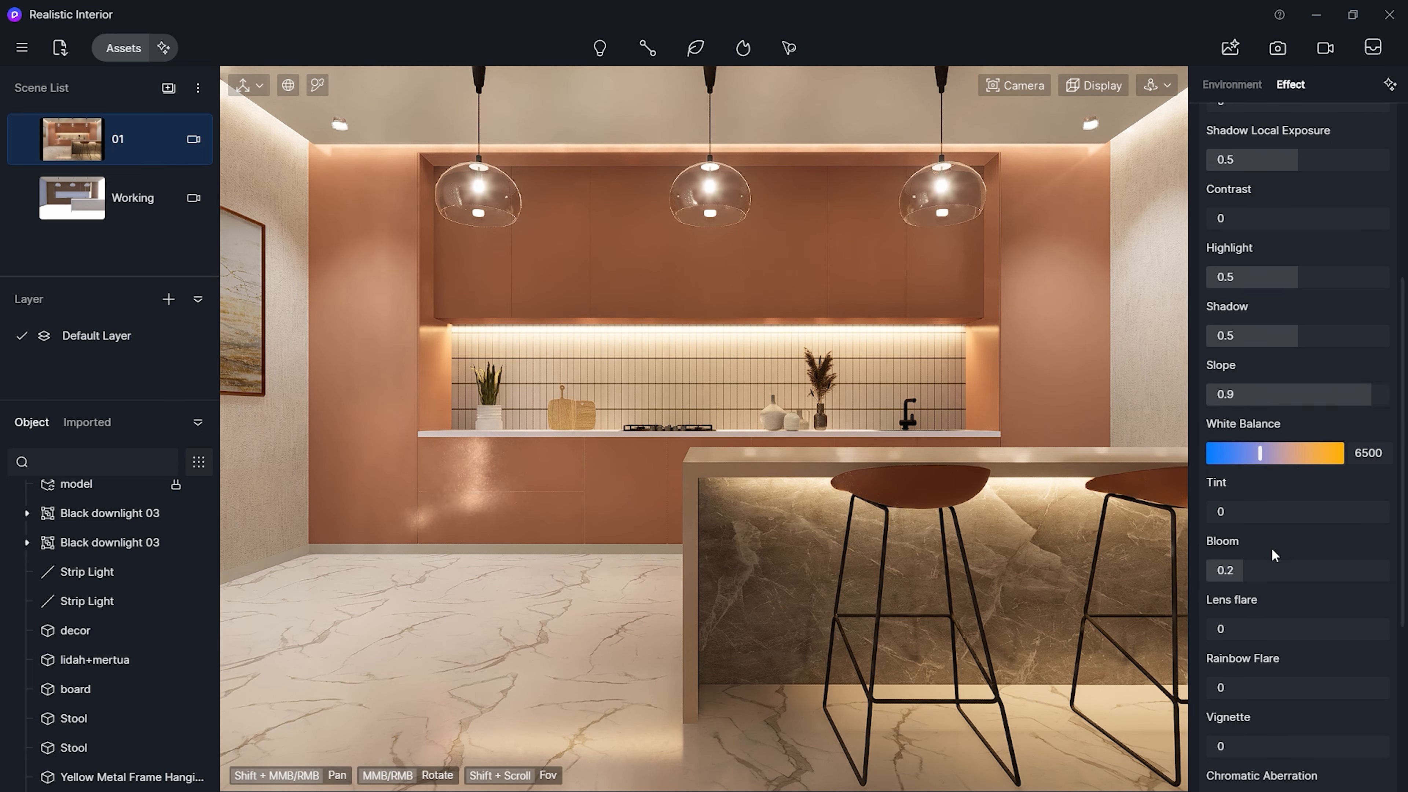
pyautogui.scroll(-3, 1272, 549)
pyautogui.scroll(7, 1272, 548)
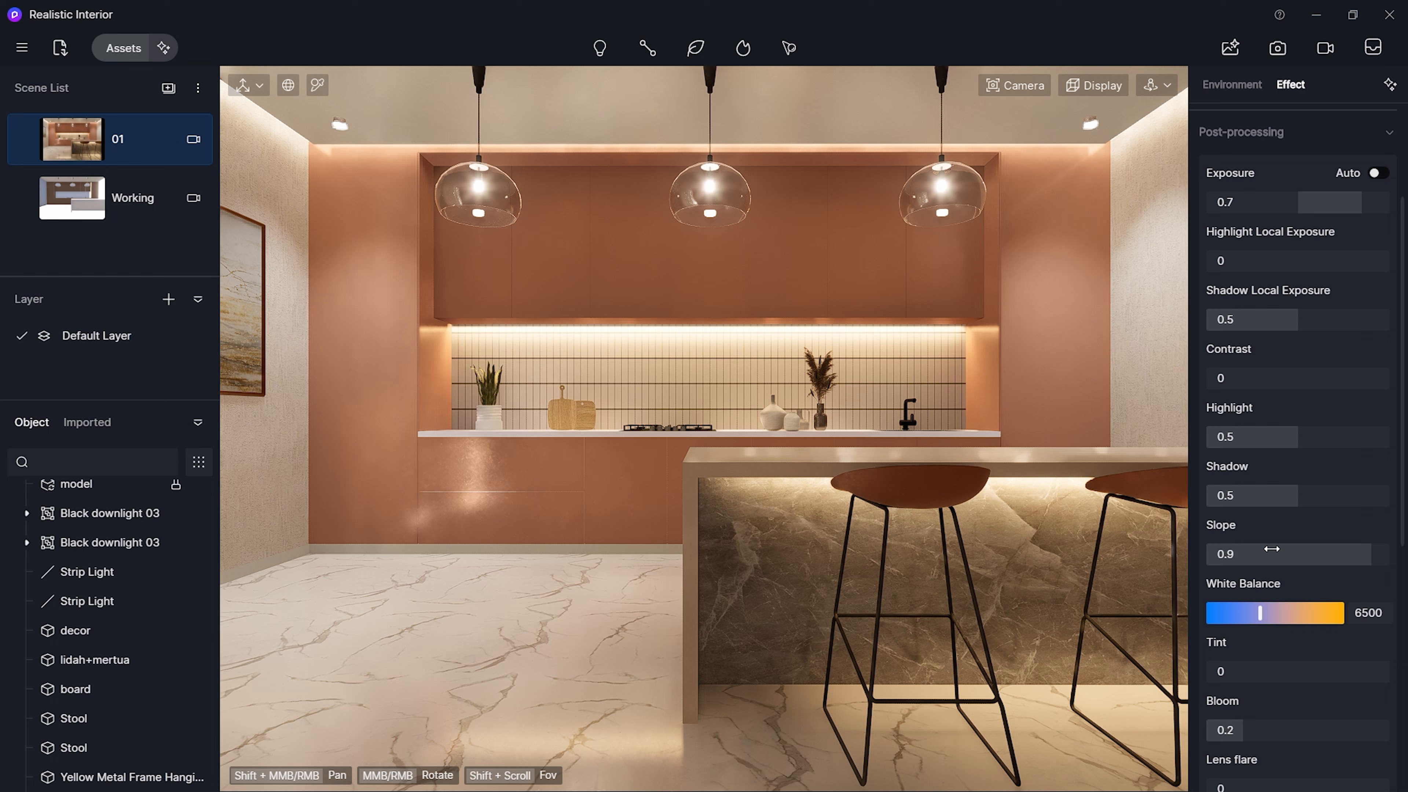
pyautogui.scroll(4, 1272, 548)
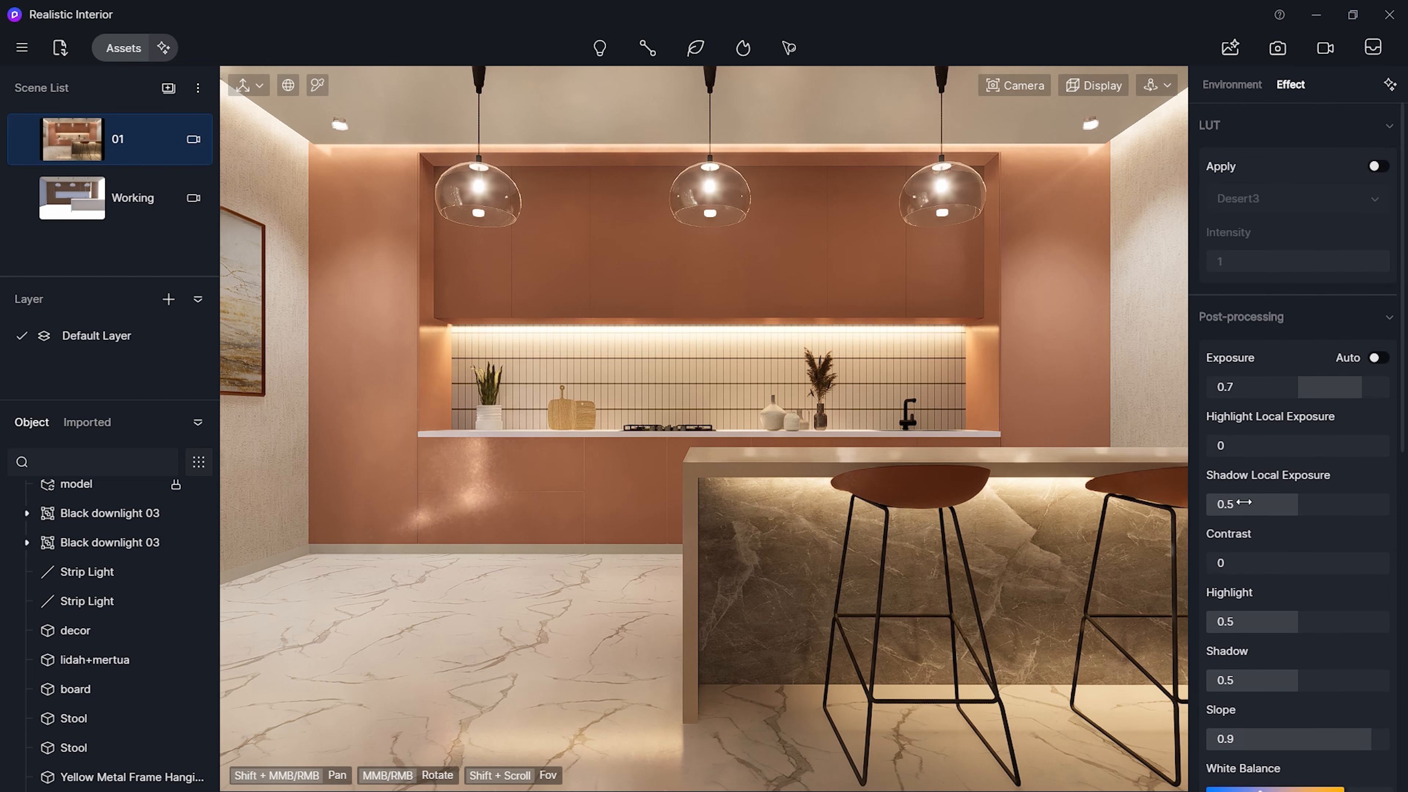
pyautogui.click(1024, 85)
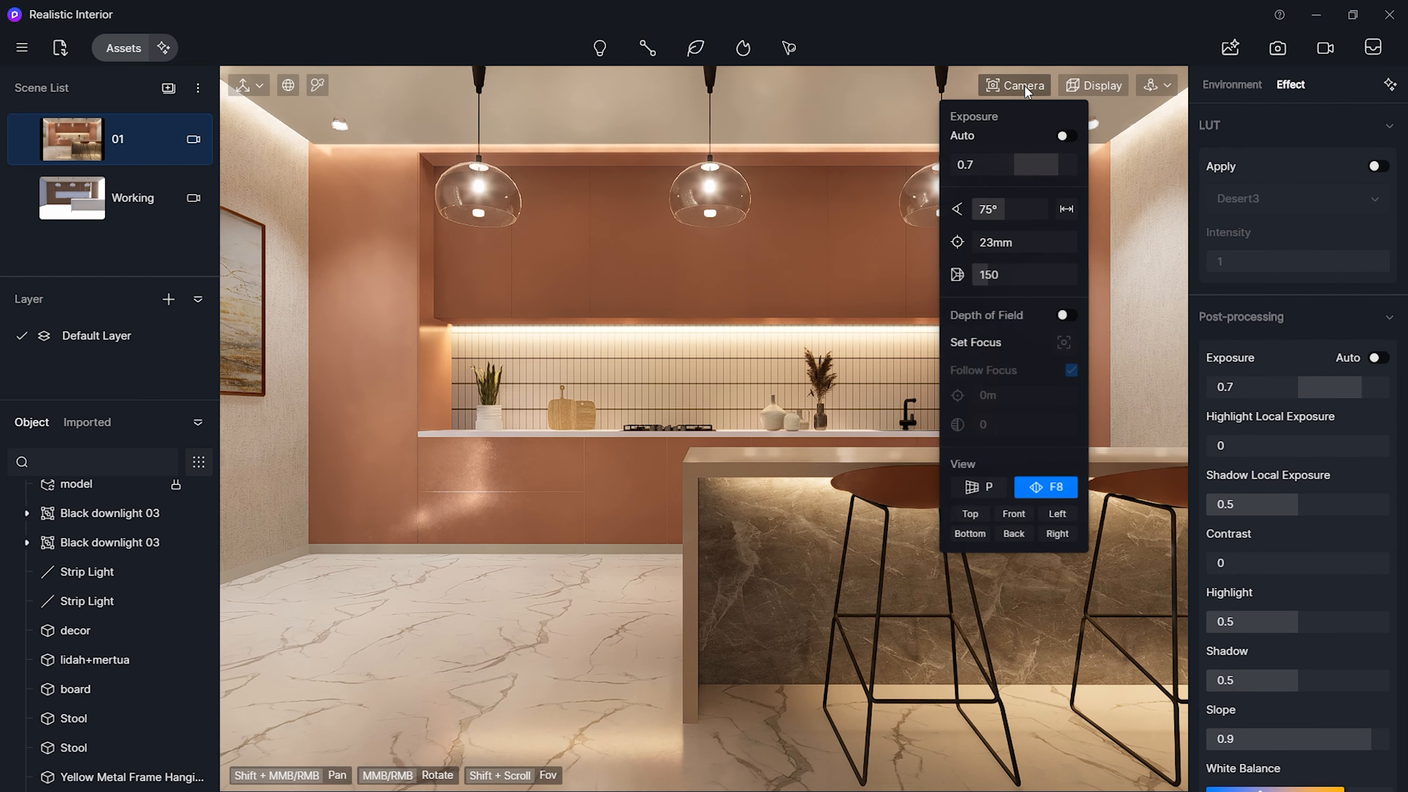
pyautogui.click(1028, 165)
pyautogui.write('0.')
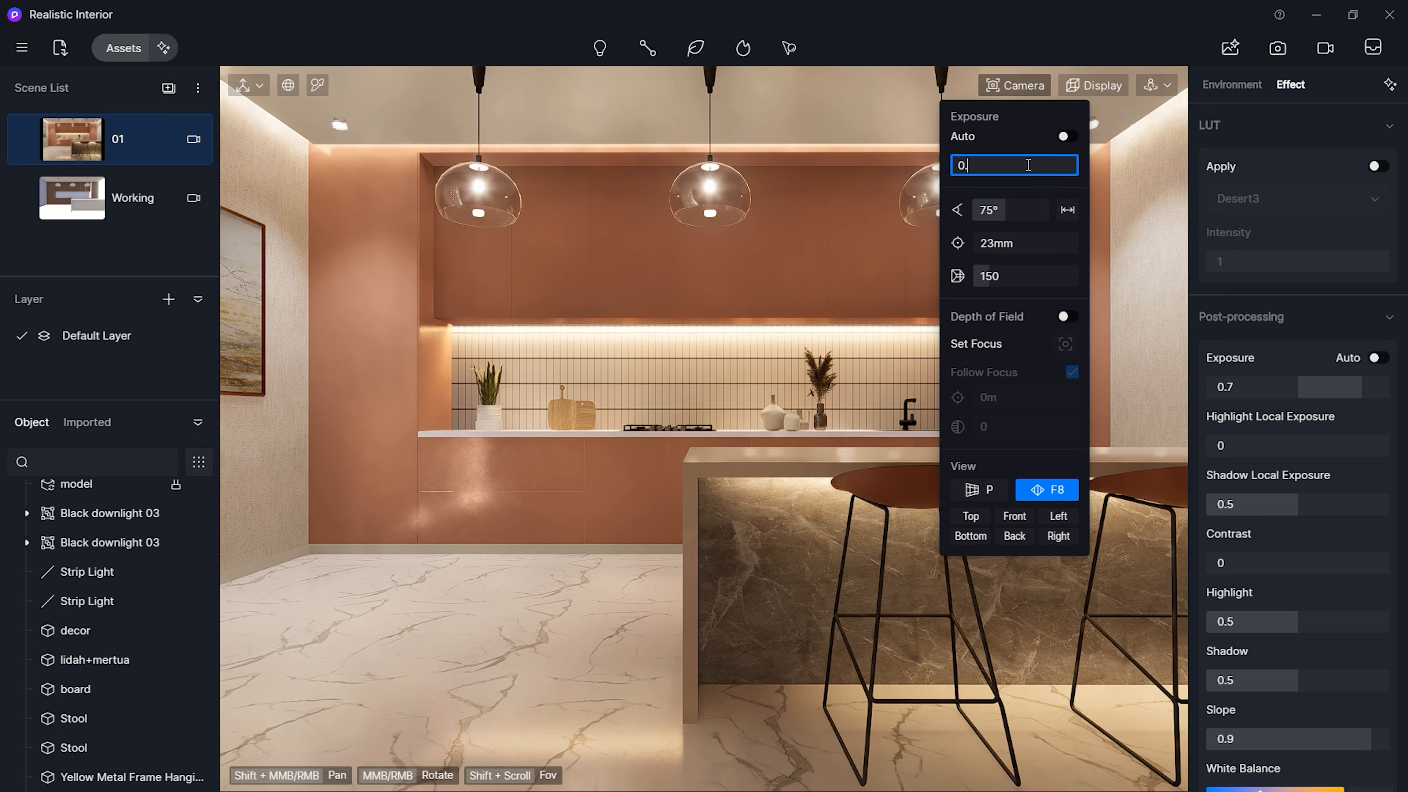
pyautogui.write('75')
pyautogui.press('Return')
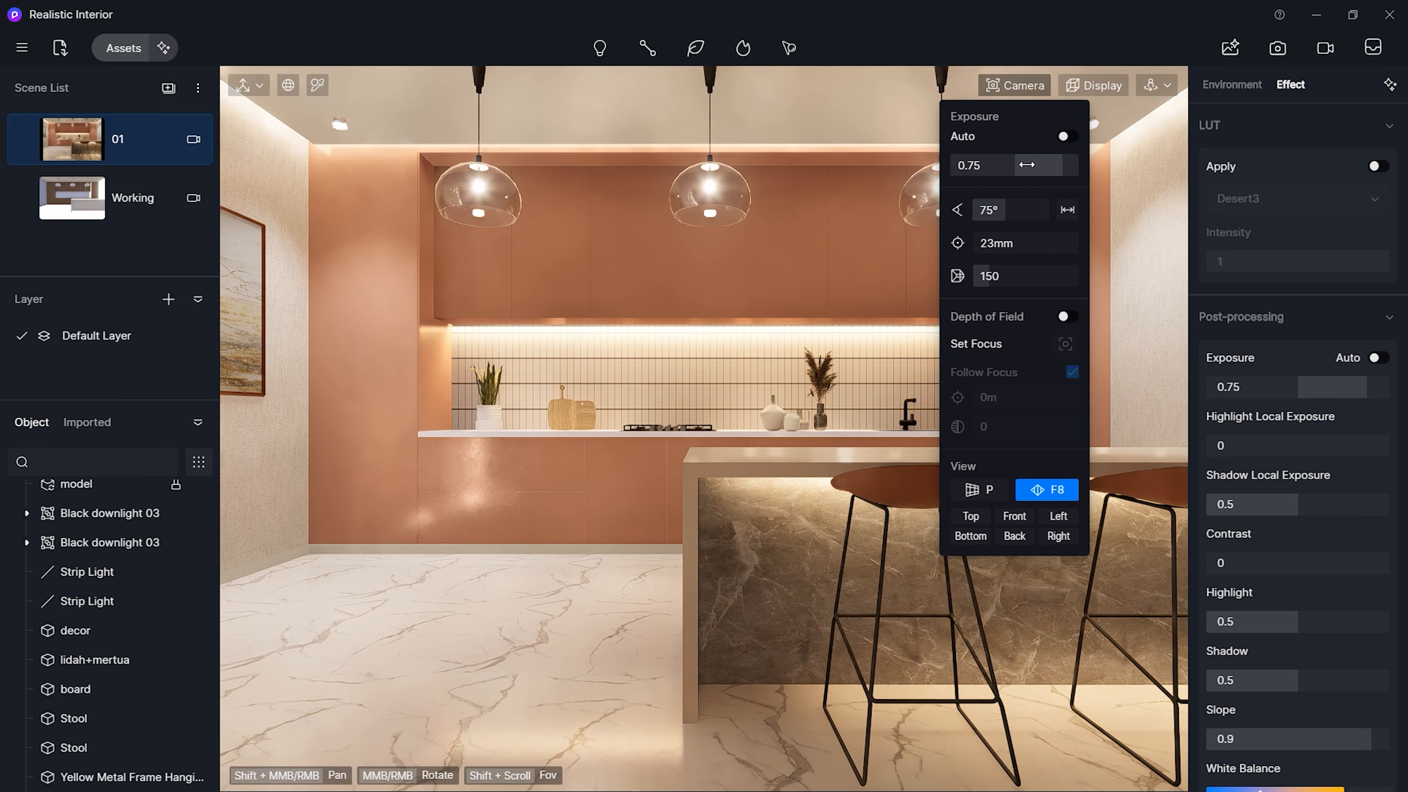
pyautogui.click(1023, 89)
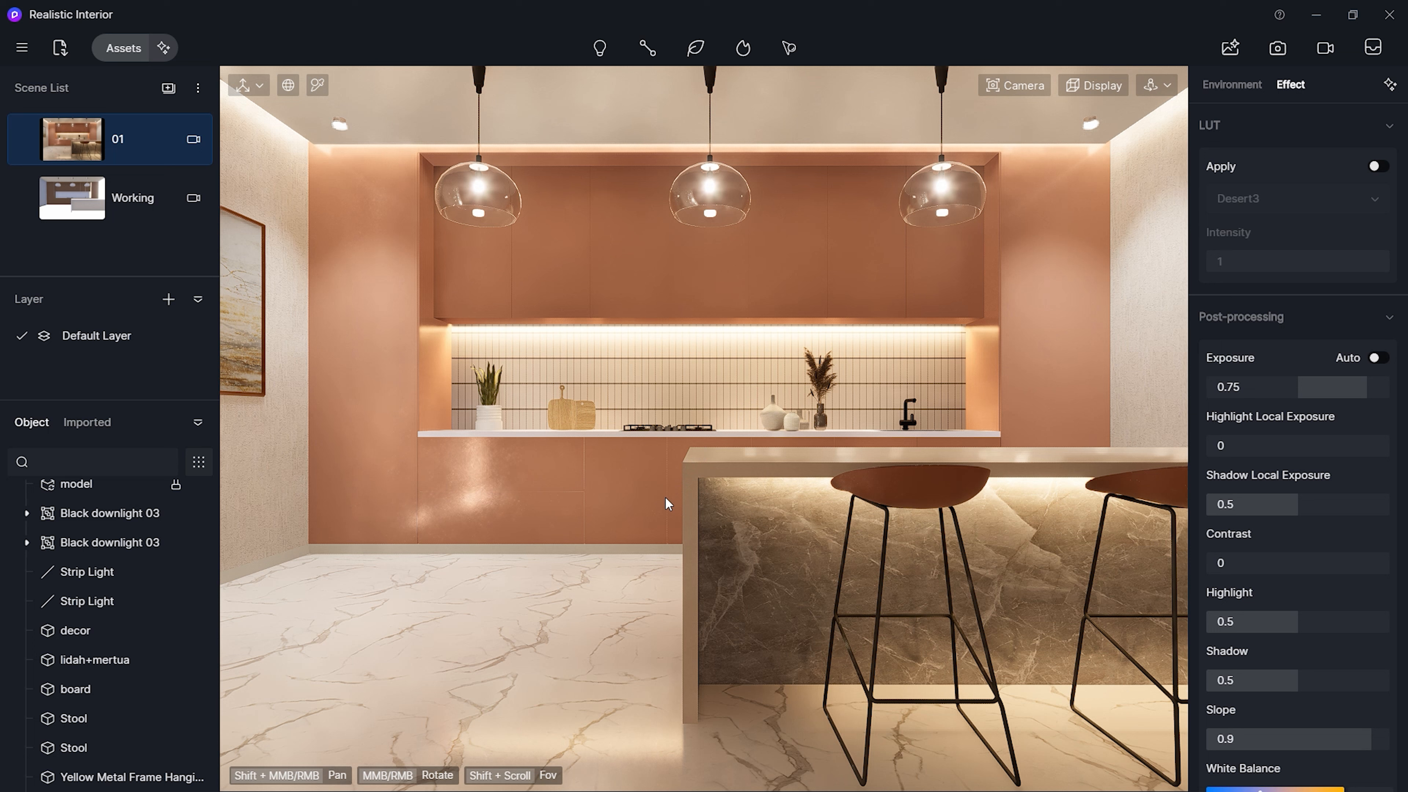
# - Pick the marble floor's material and darken its base color to an HSV brightness (V) of 70
pyautogui.press('i')
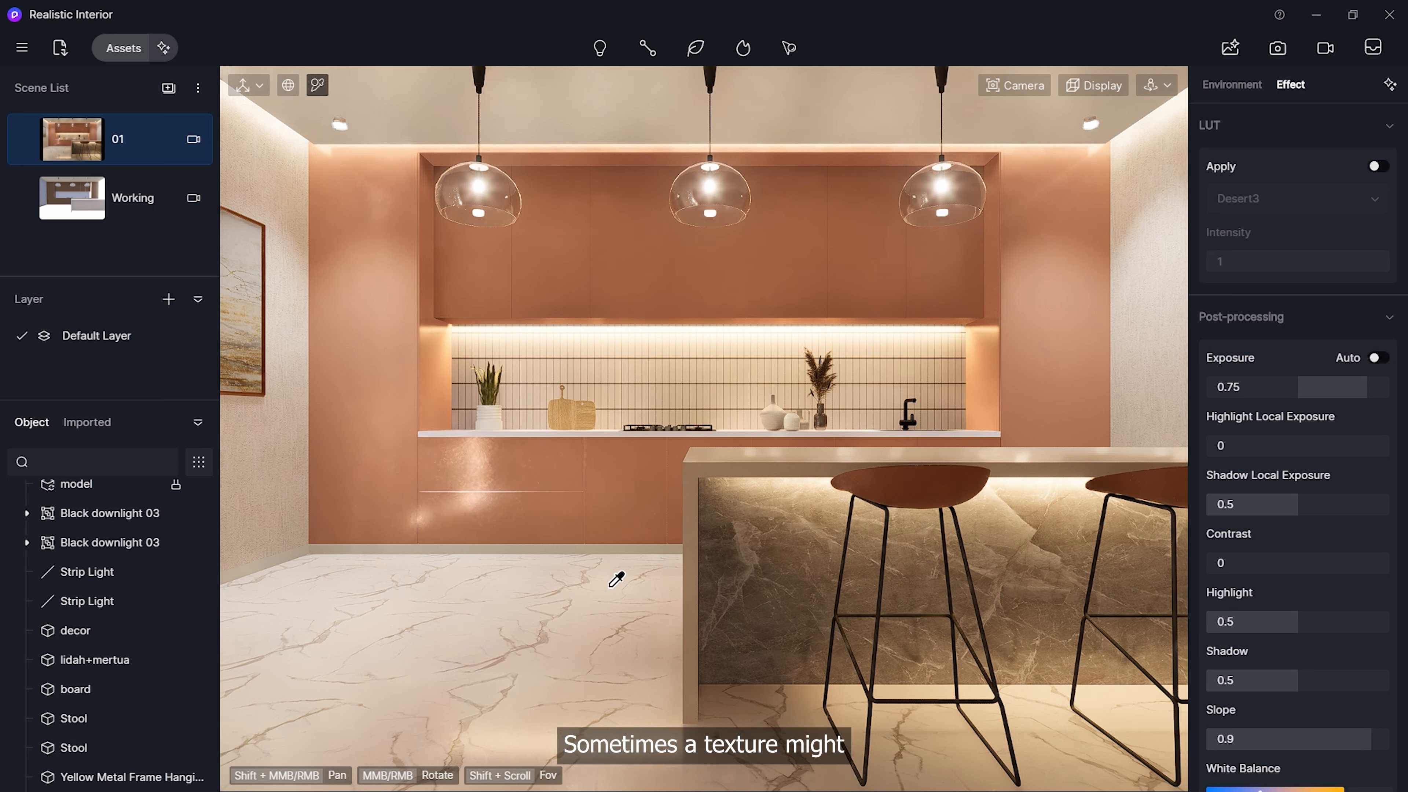
pyautogui.click(612, 587)
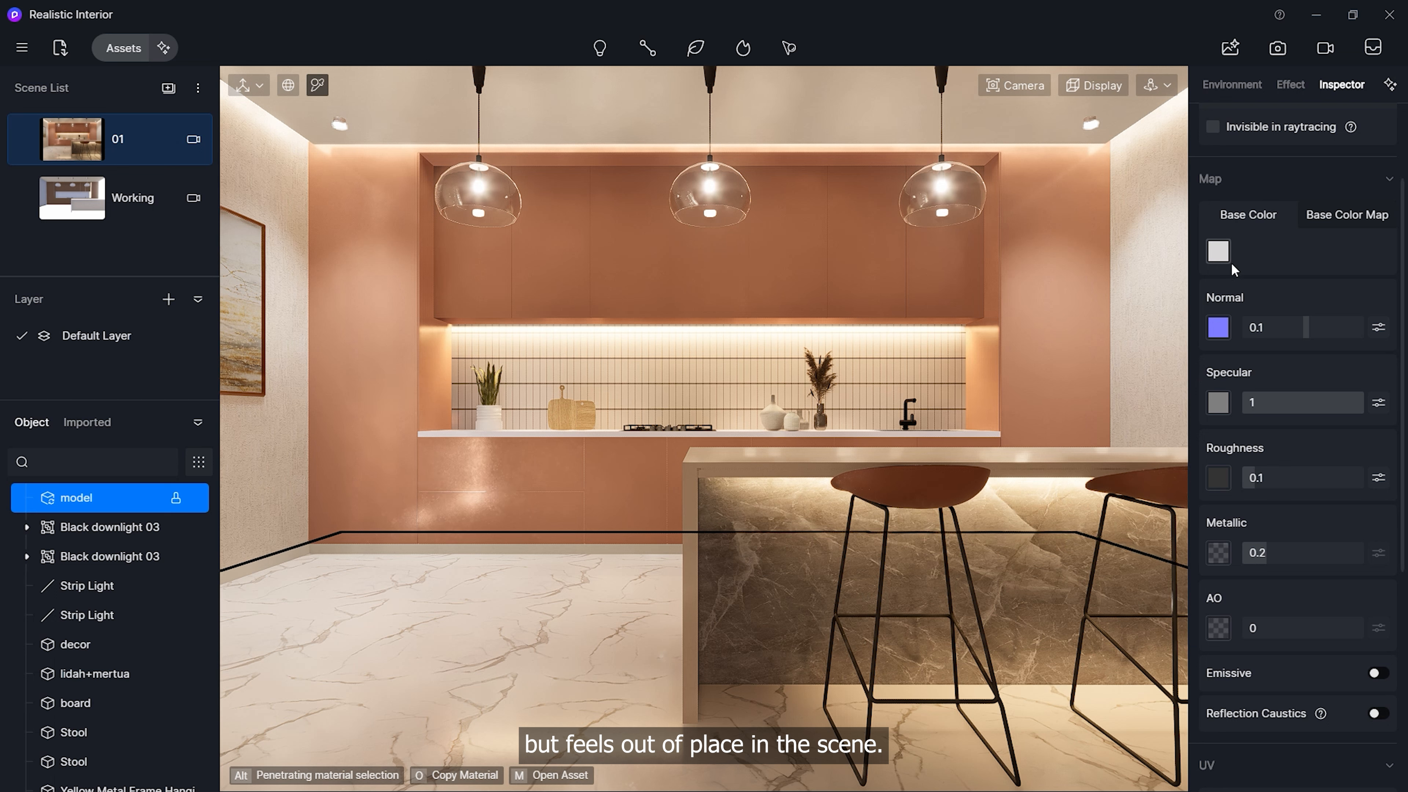
pyautogui.click(1222, 253)
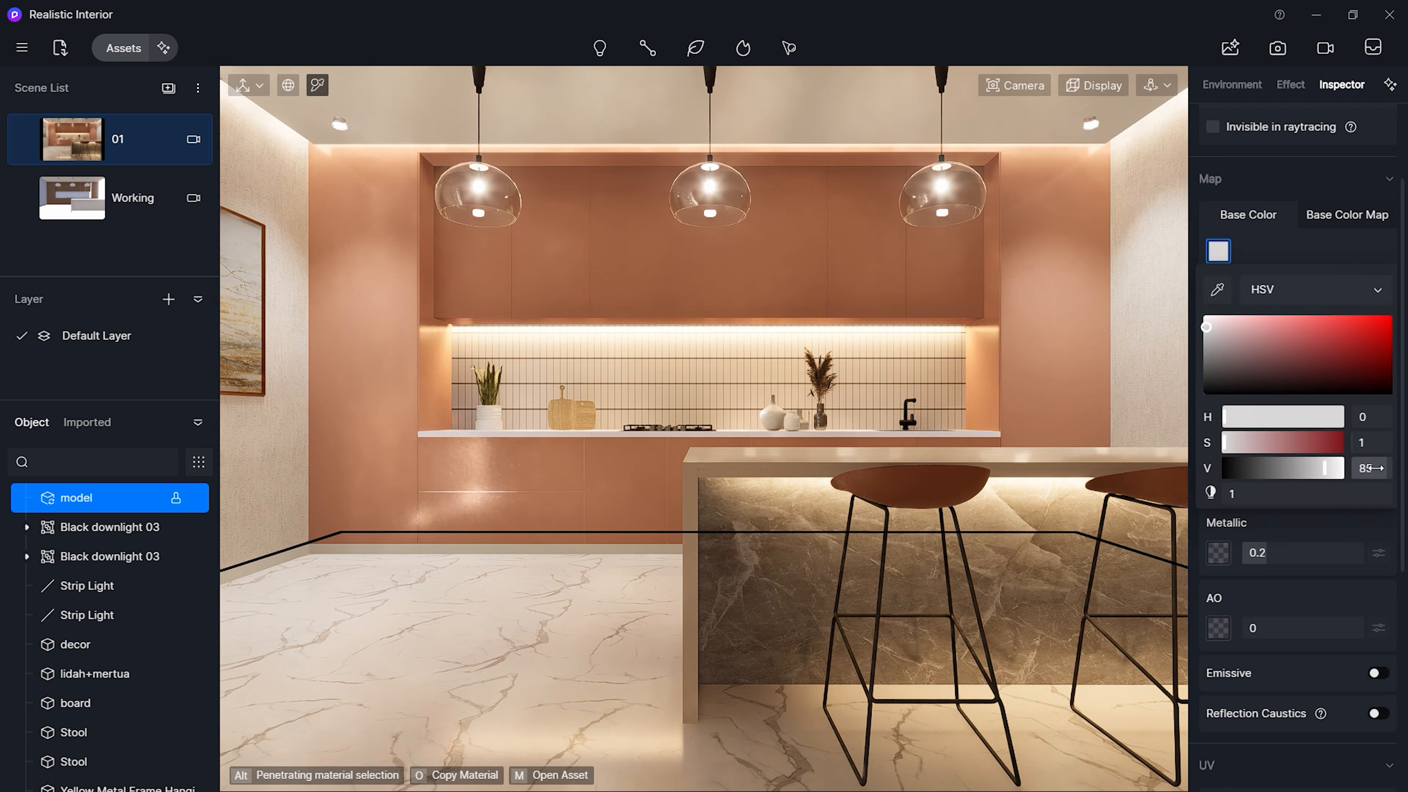
pyautogui.moveTo(1370, 467); pyautogui.dragTo(1369, 468)
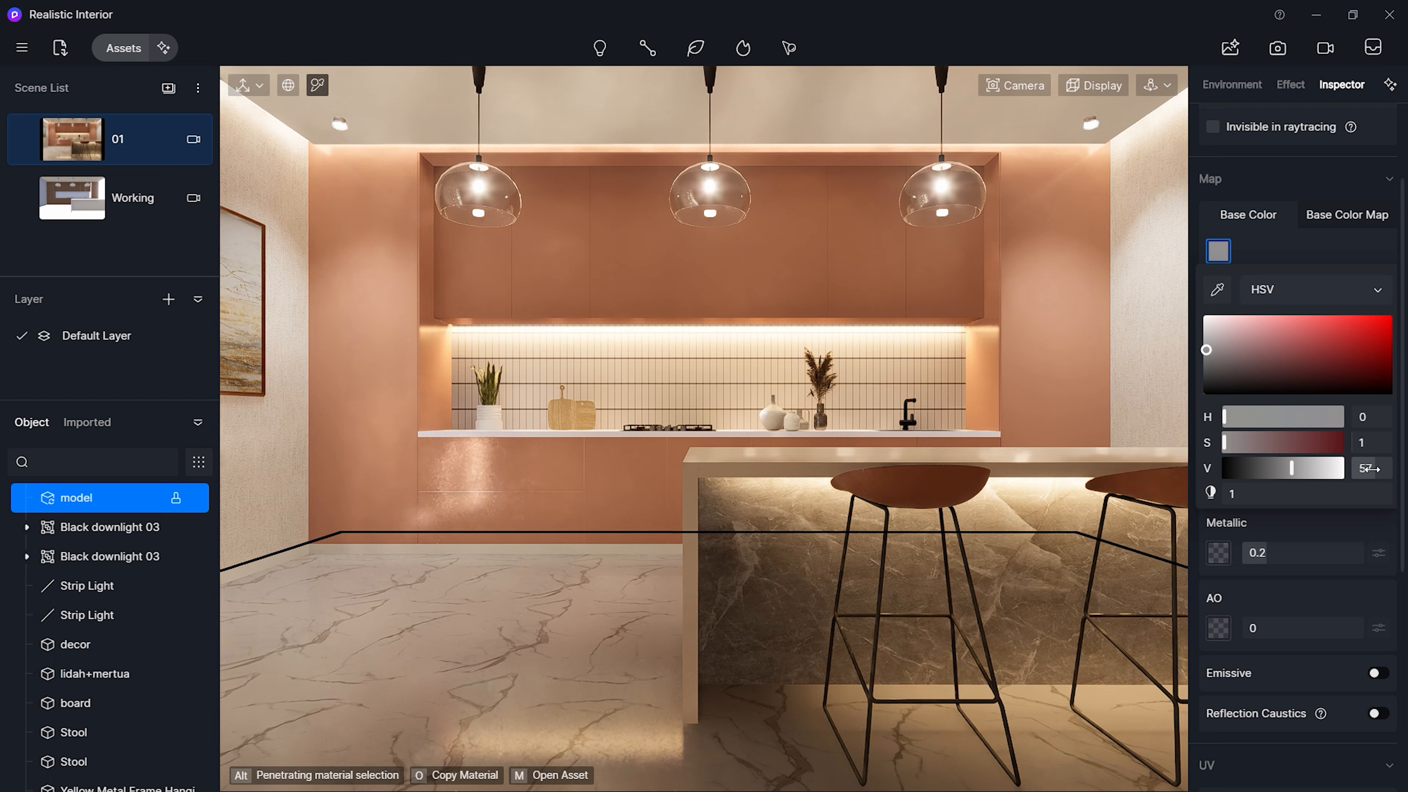
pyautogui.click(1370, 469)
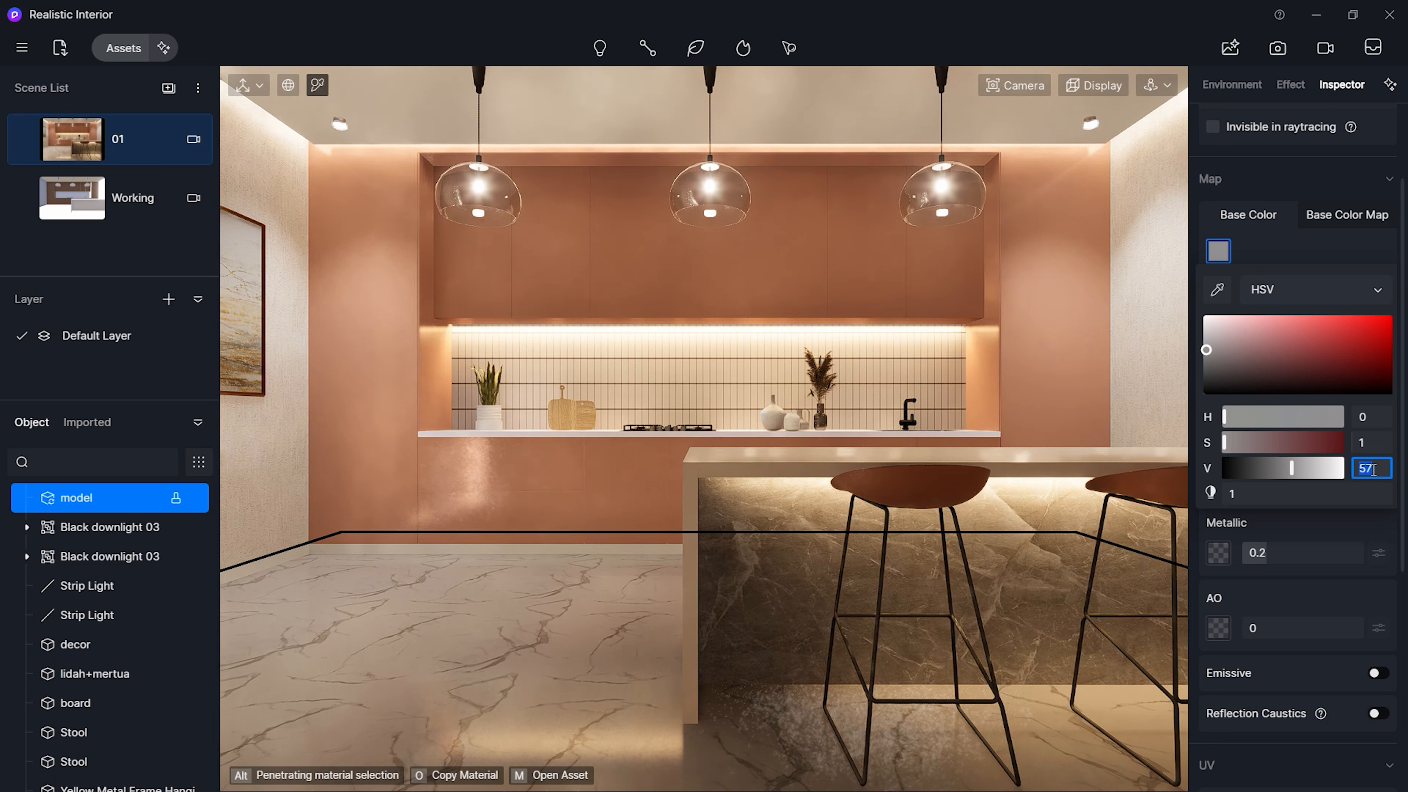
pyautogui.write('75')
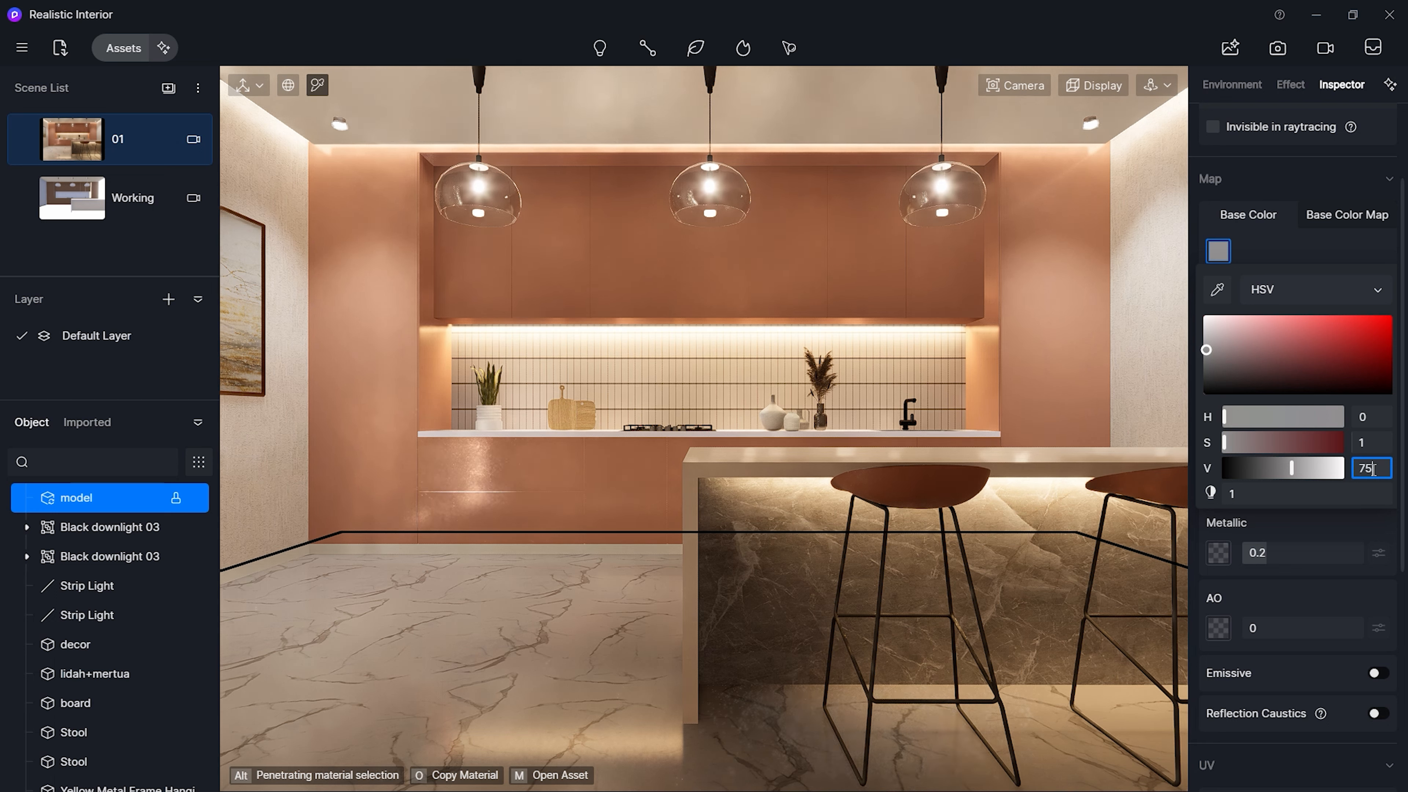
pyautogui.press('Return')
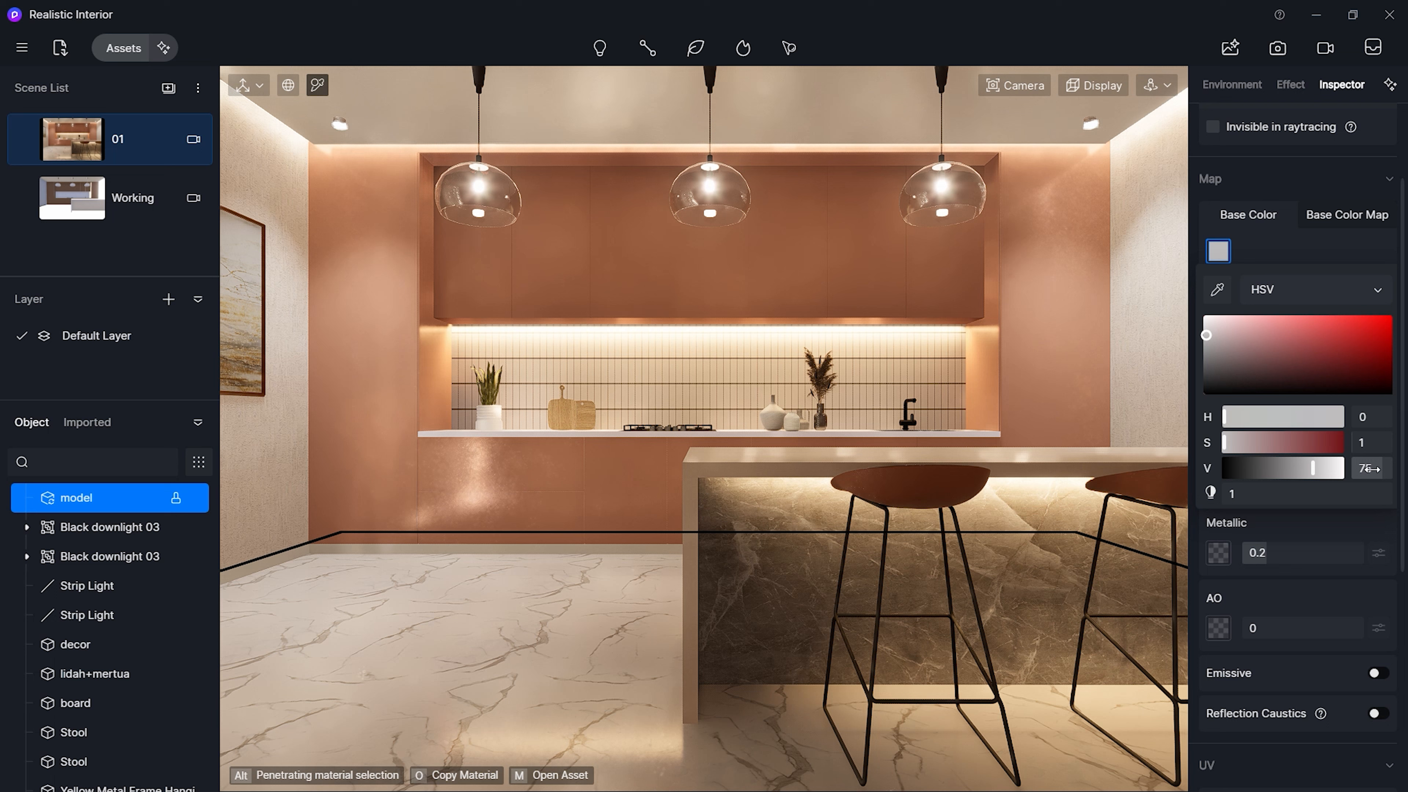
pyautogui.click(1370, 468)
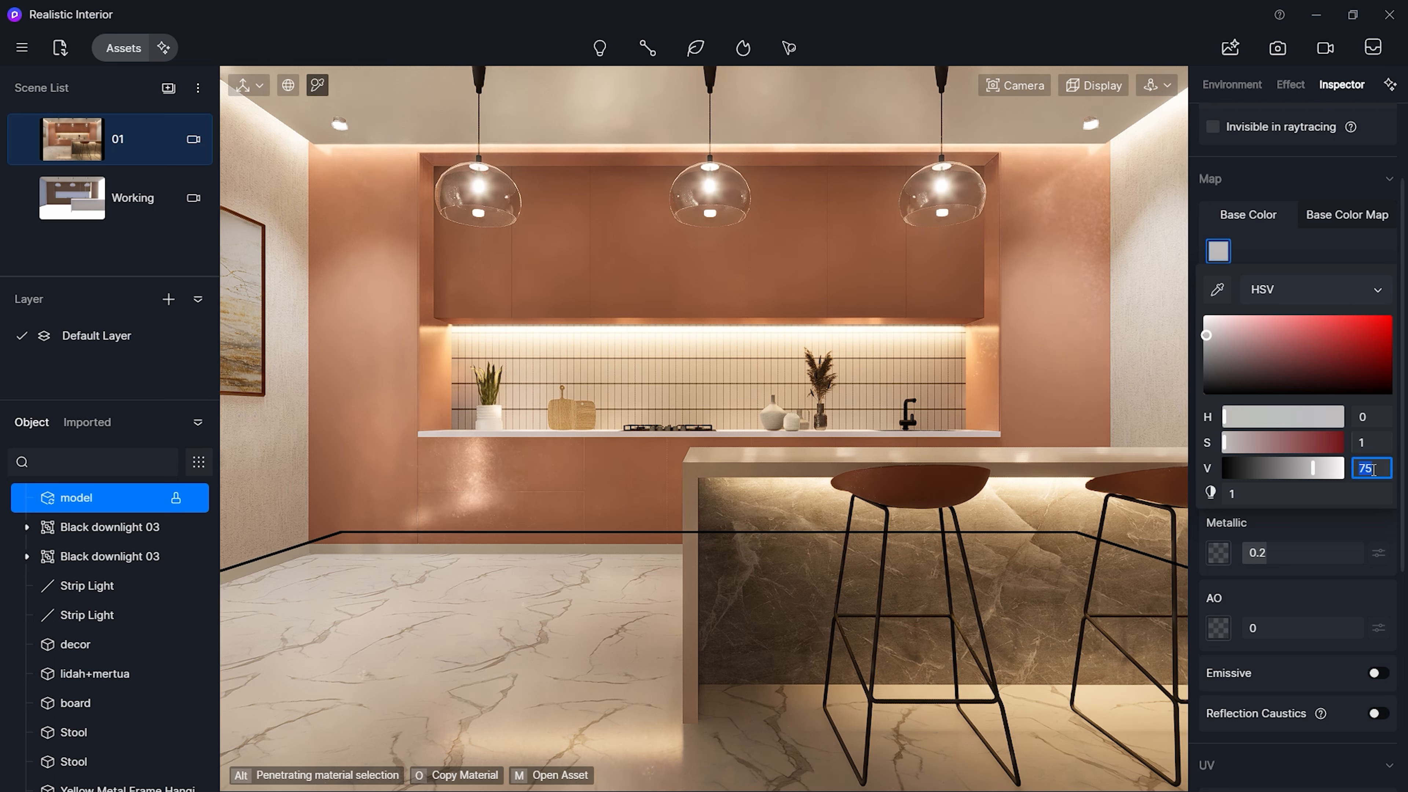
pyautogui.write('70')
pyautogui.press('Return')
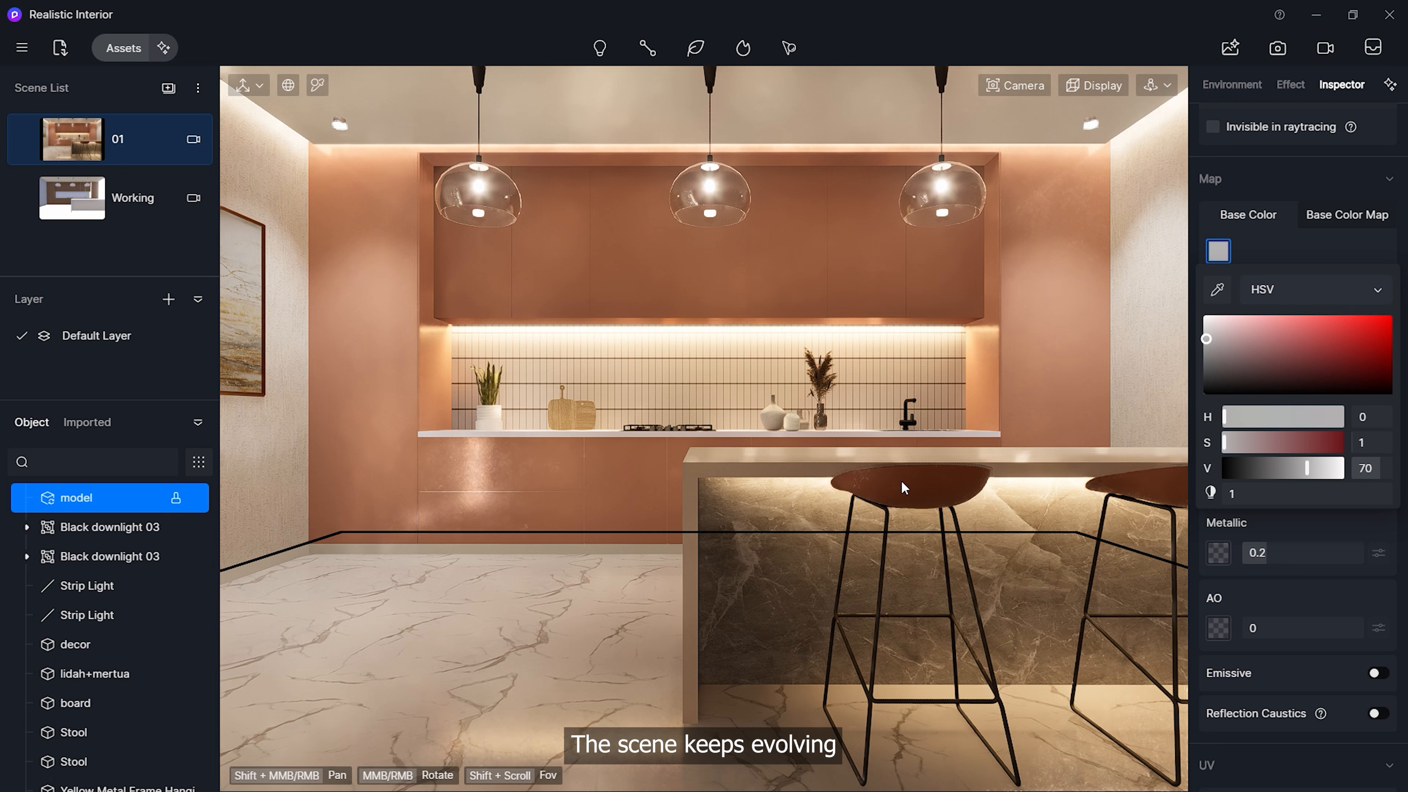
pyautogui.click(1027, 444)
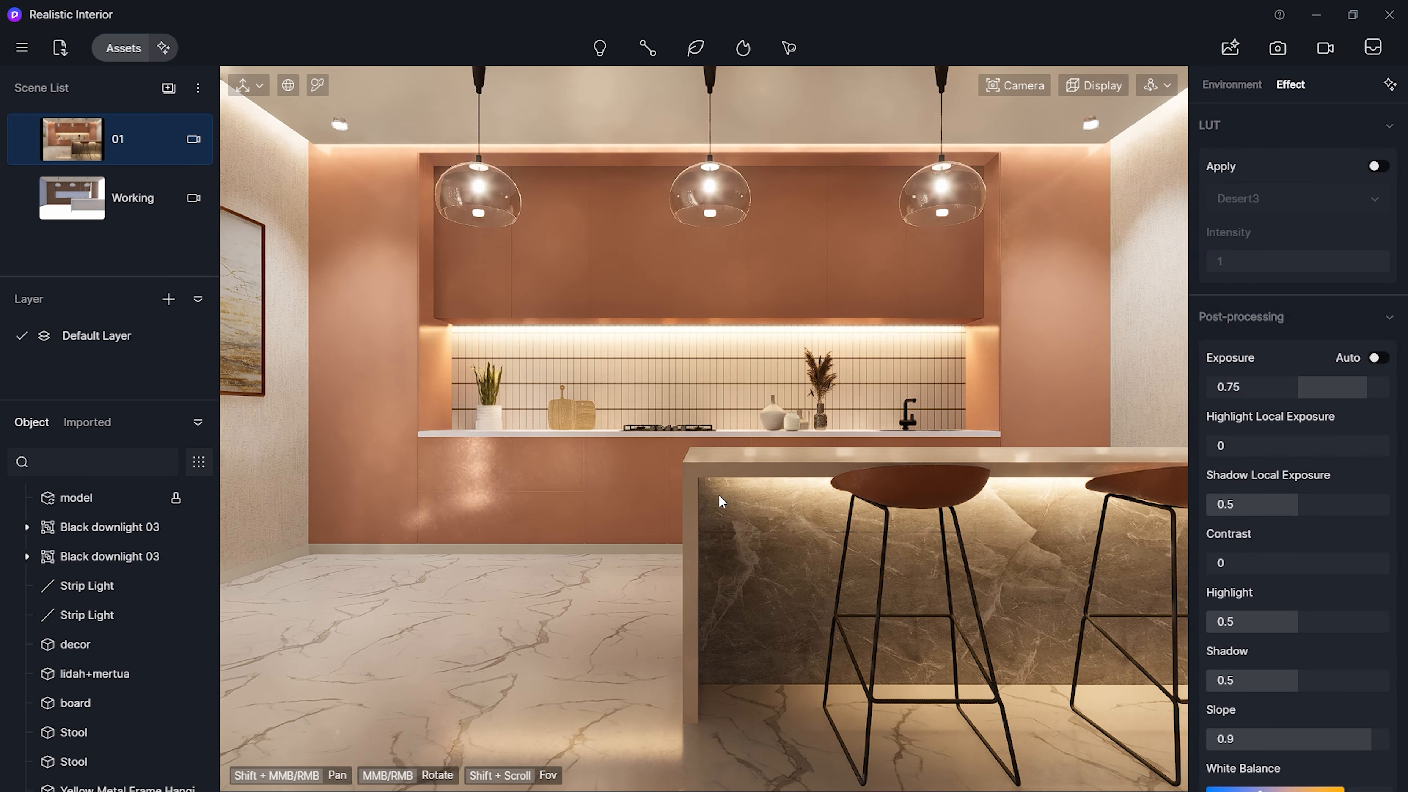